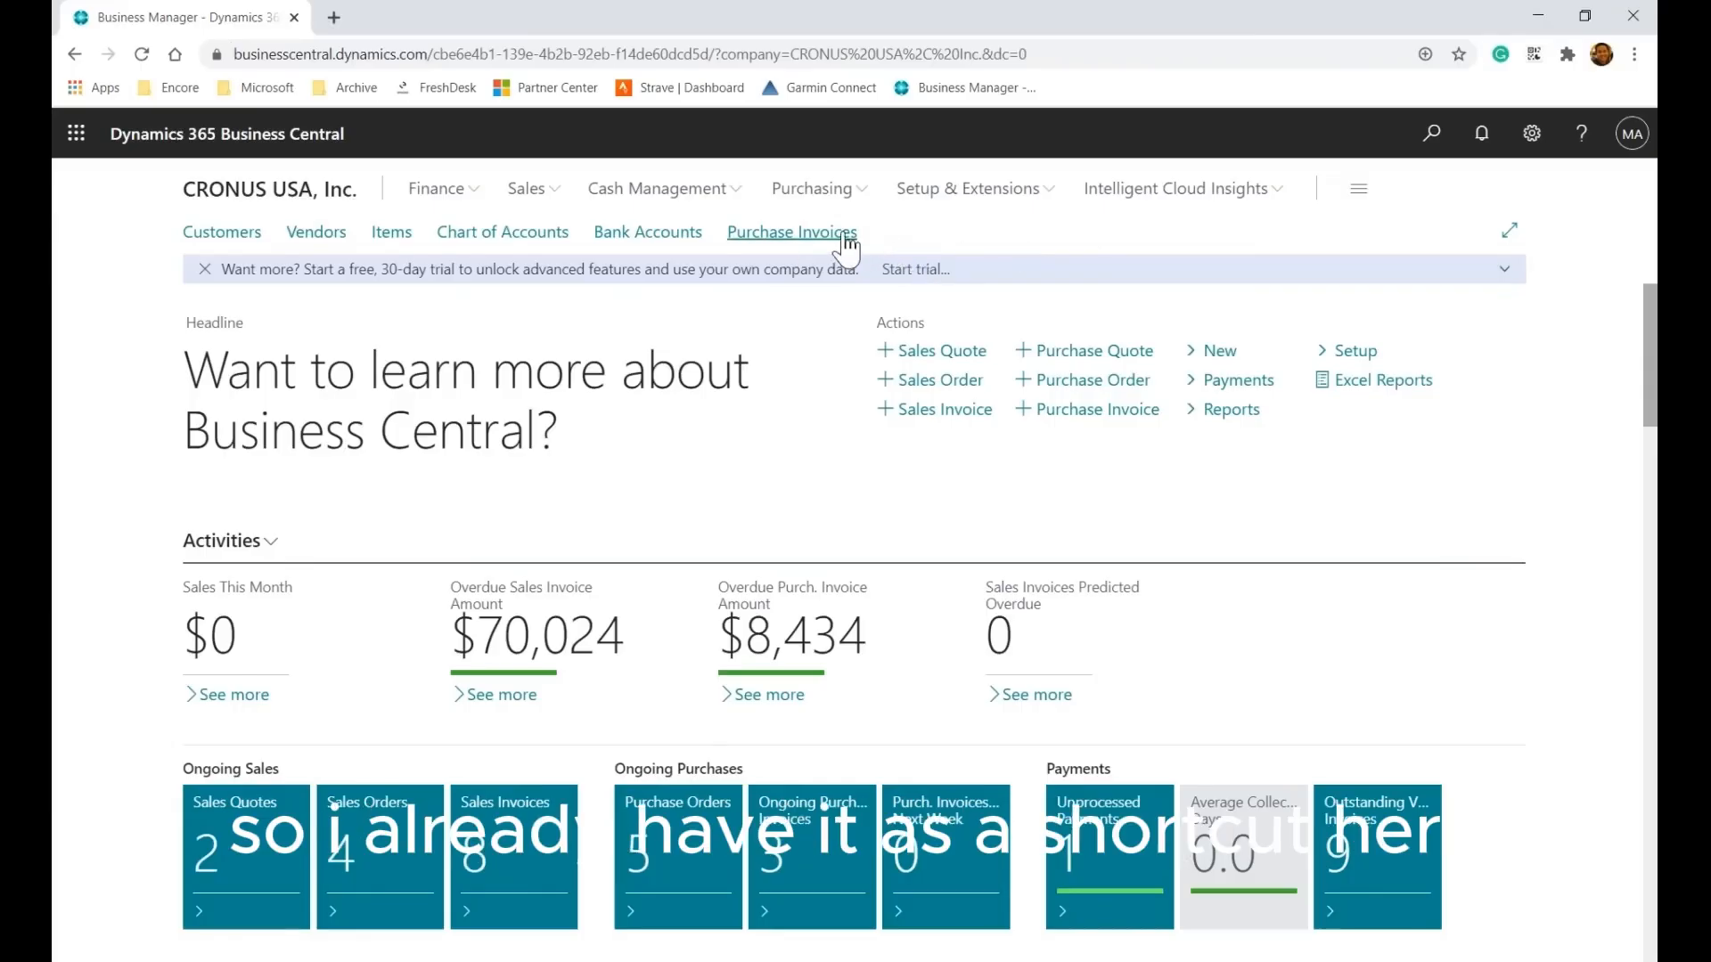
# Search for "purch inv" and open the Purchase Invoices list
pyautogui.click(1434, 135)
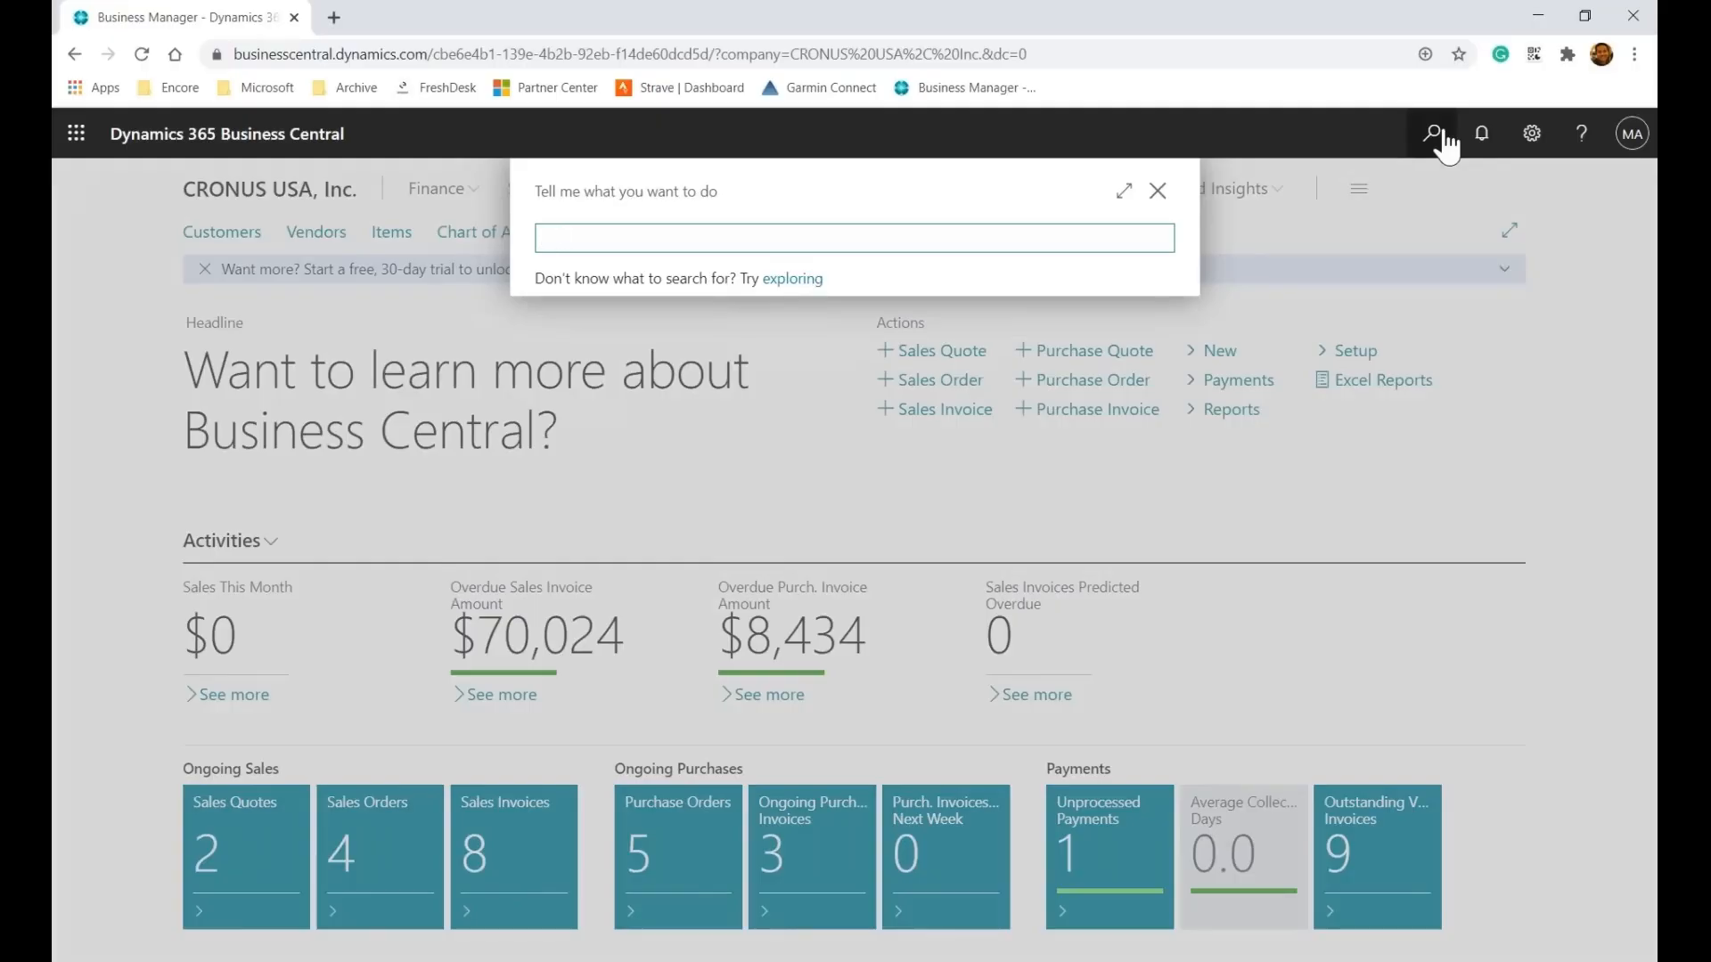
pyautogui.click(1444, 142)
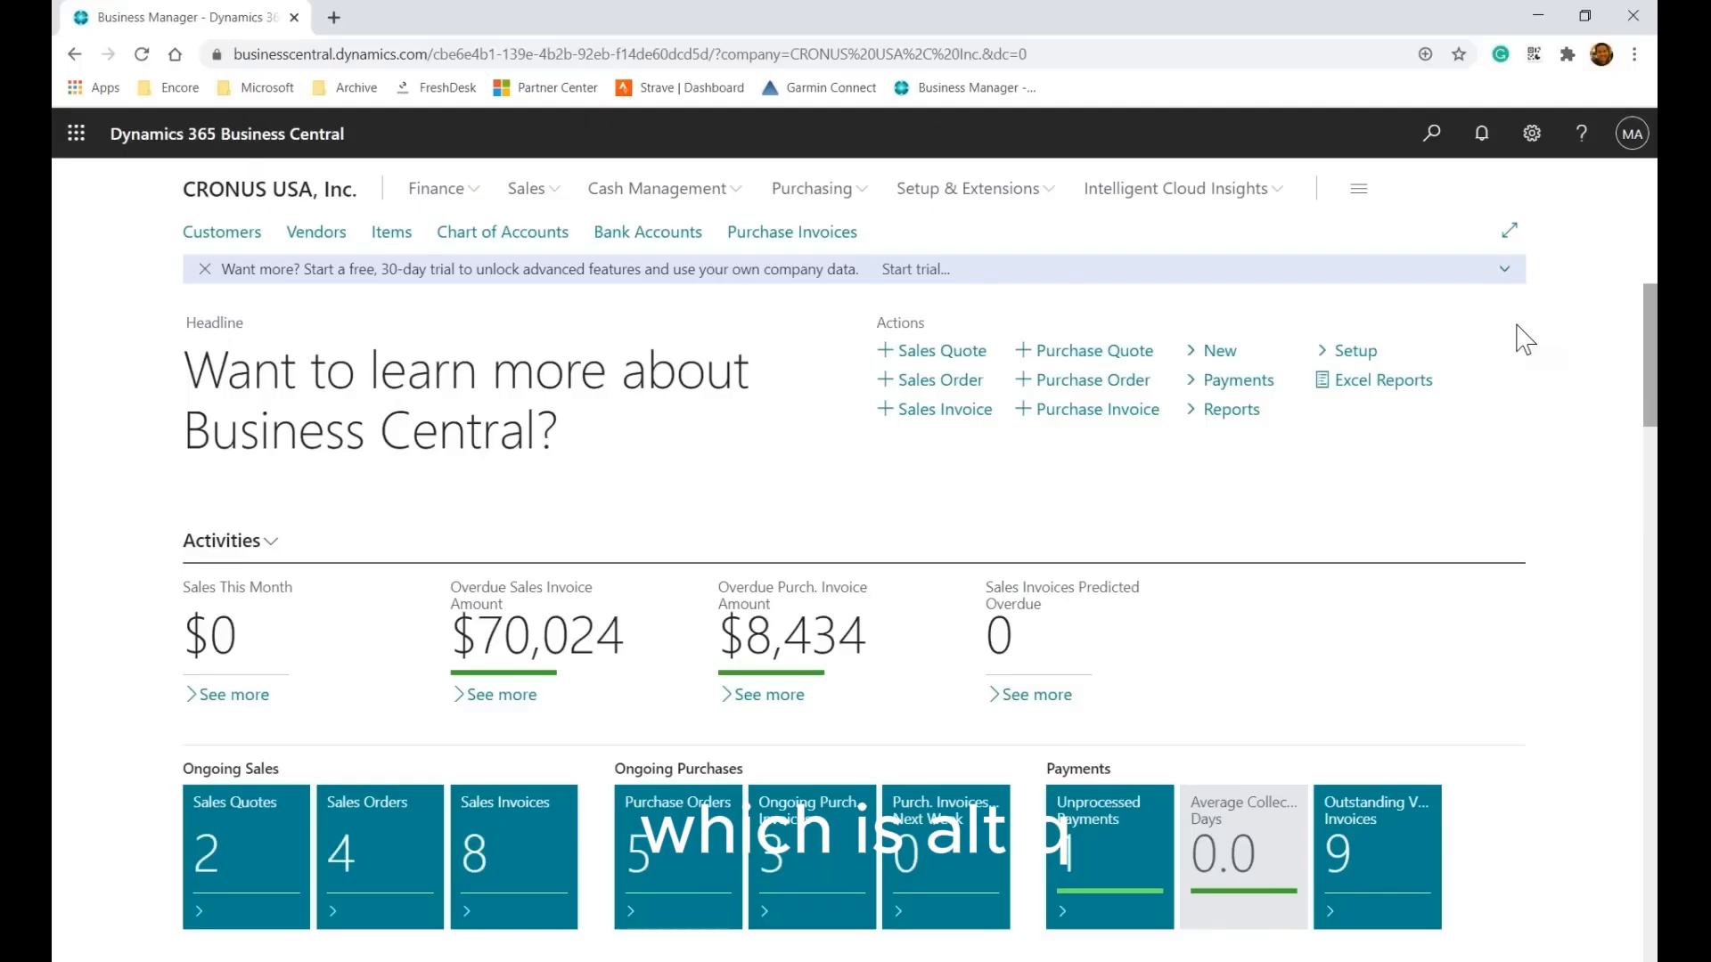
pyautogui.hotkey('alt', 'q')
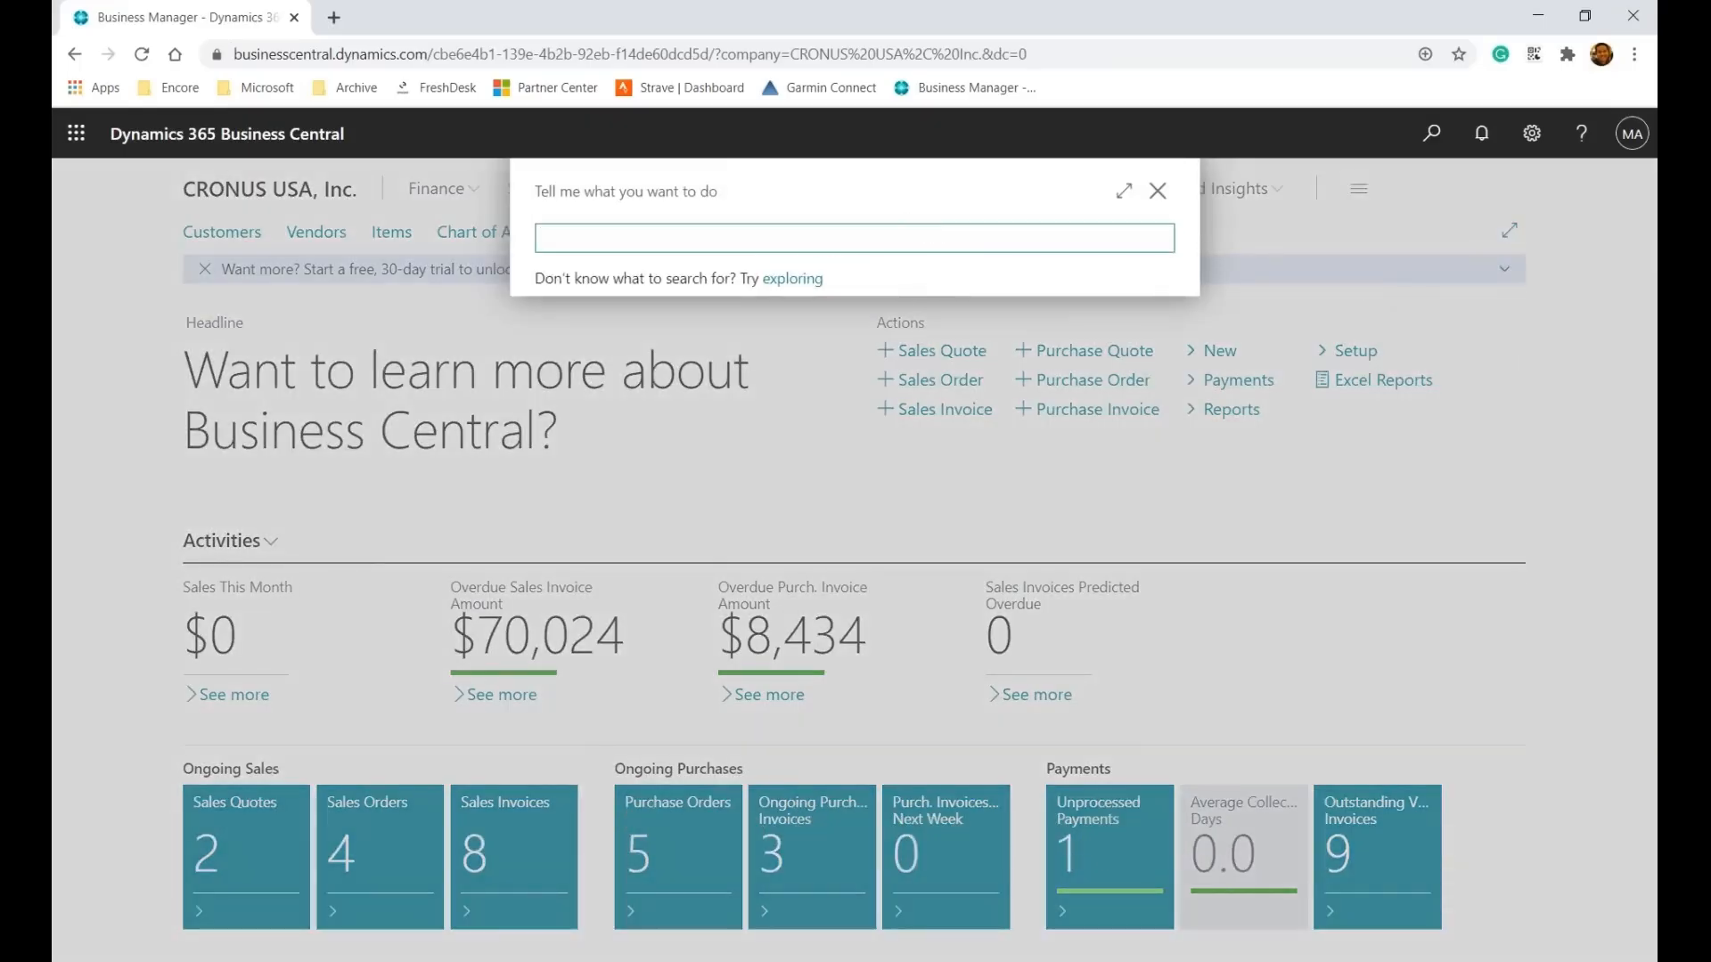
pyautogui.write('purch invc')
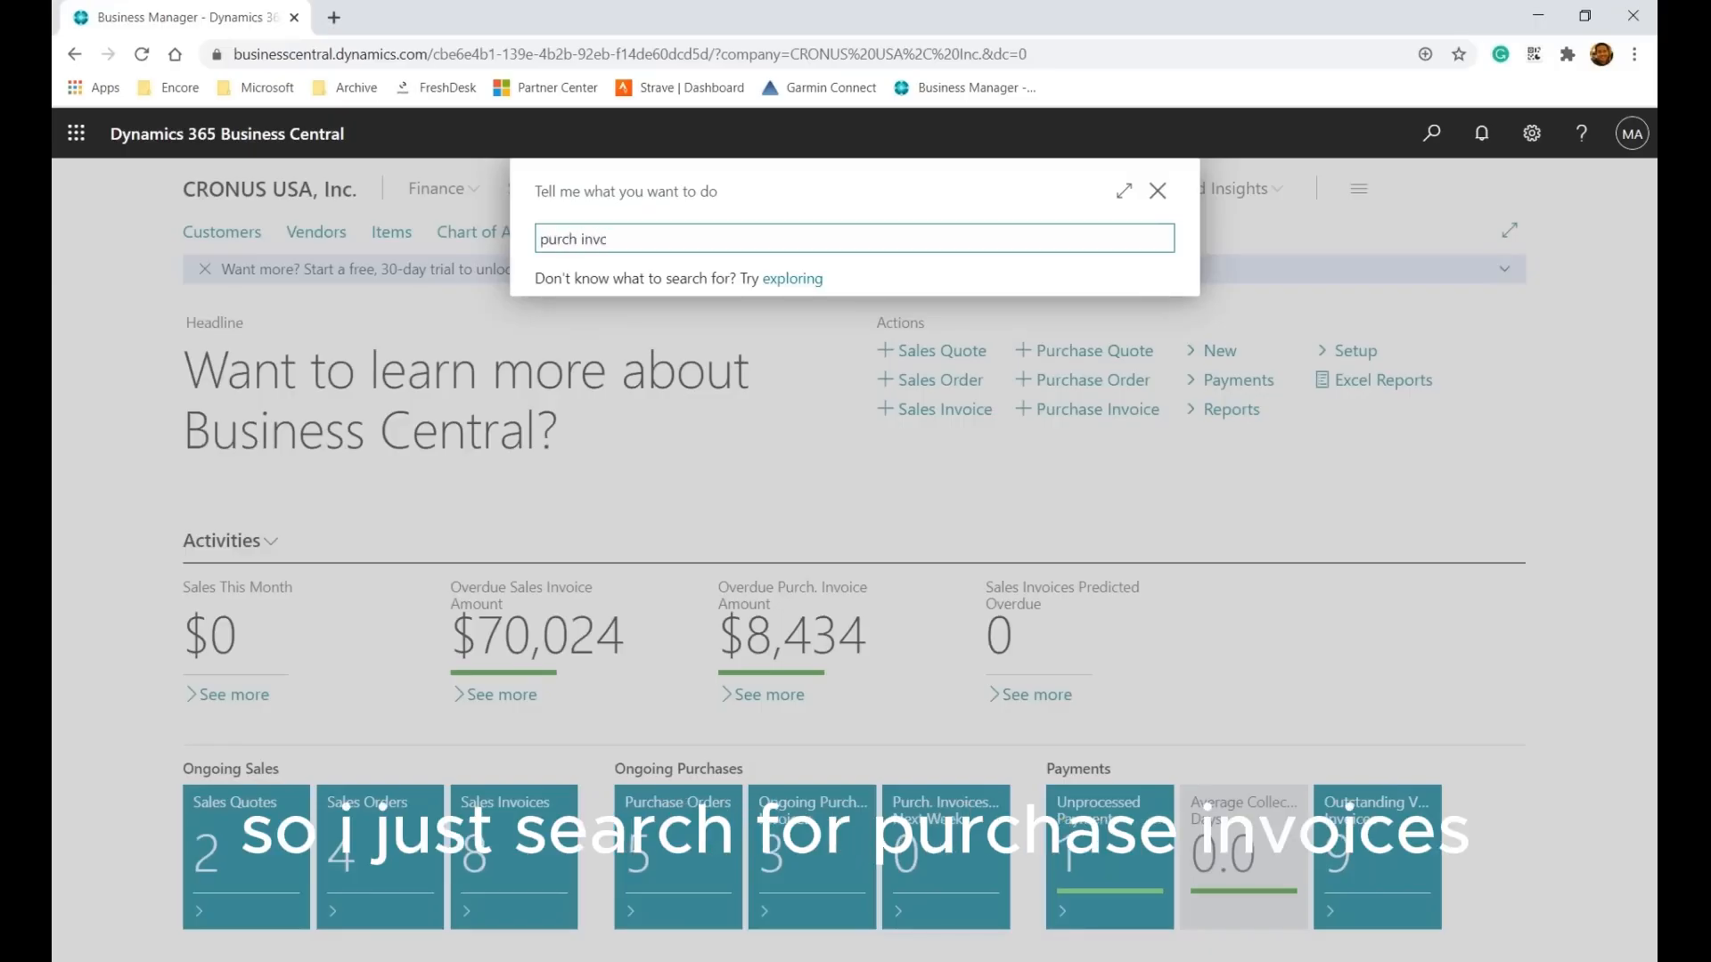
pyautogui.press('BackSpace')
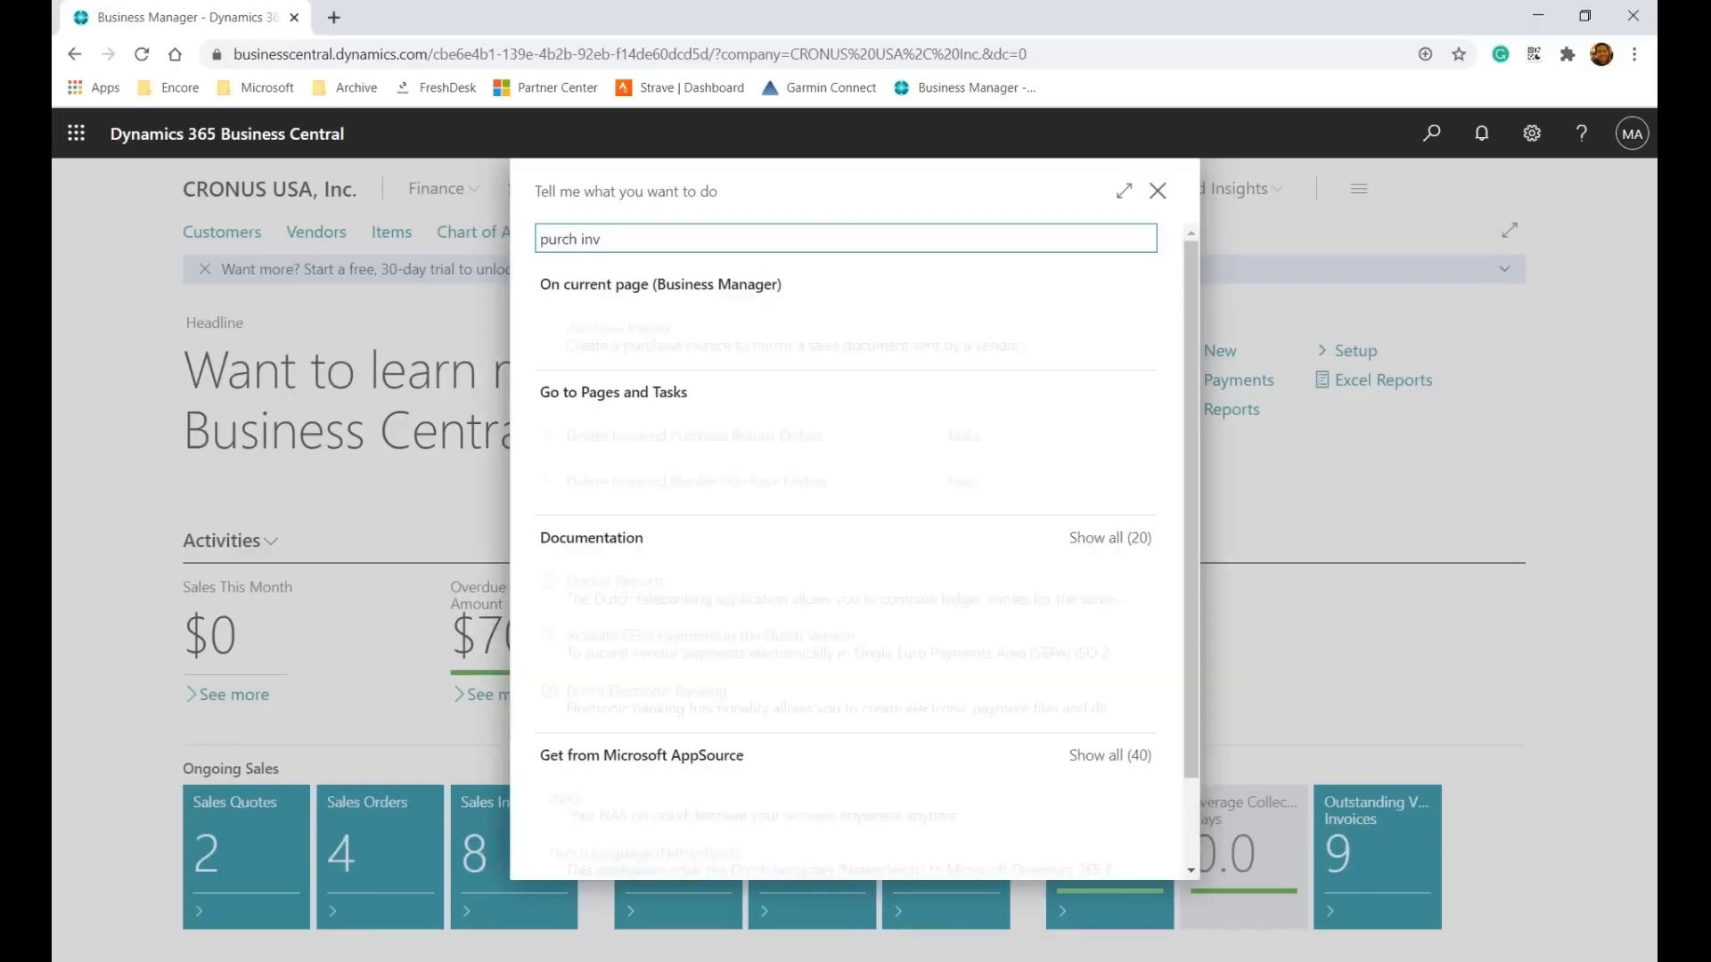
pyautogui.click(666, 445)
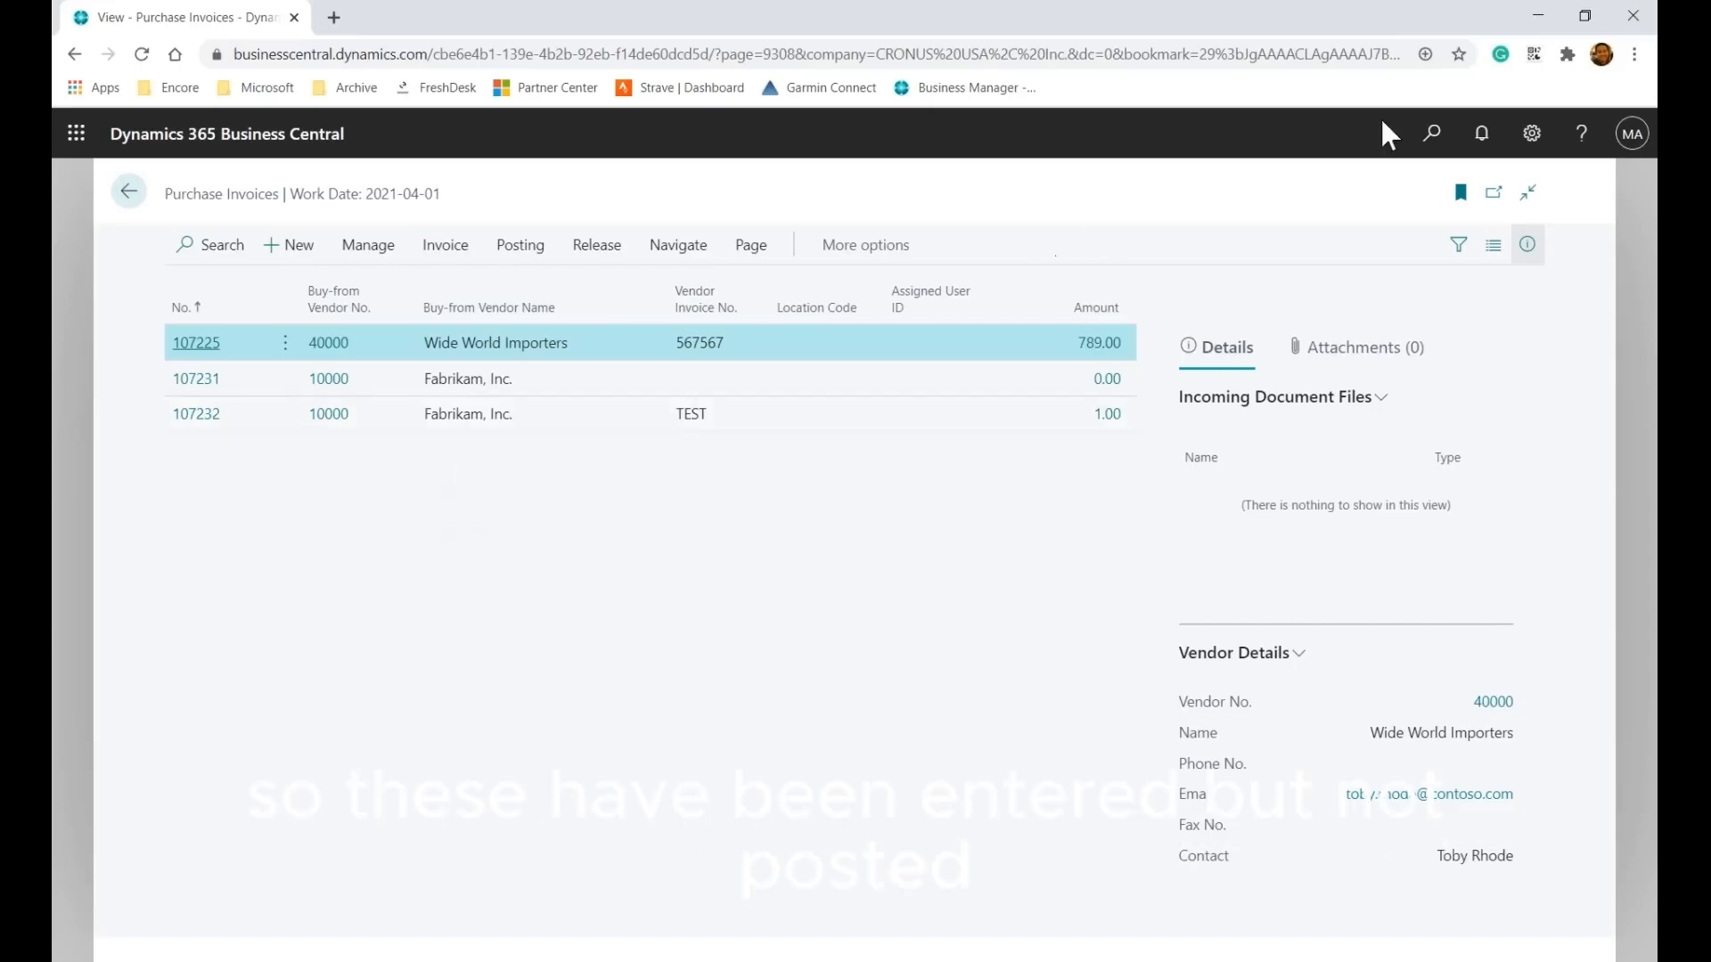
# Search for "sales inv" and view the Sales Invoices list, then return to the Purchase Invoices list
pyautogui.click(1433, 136)
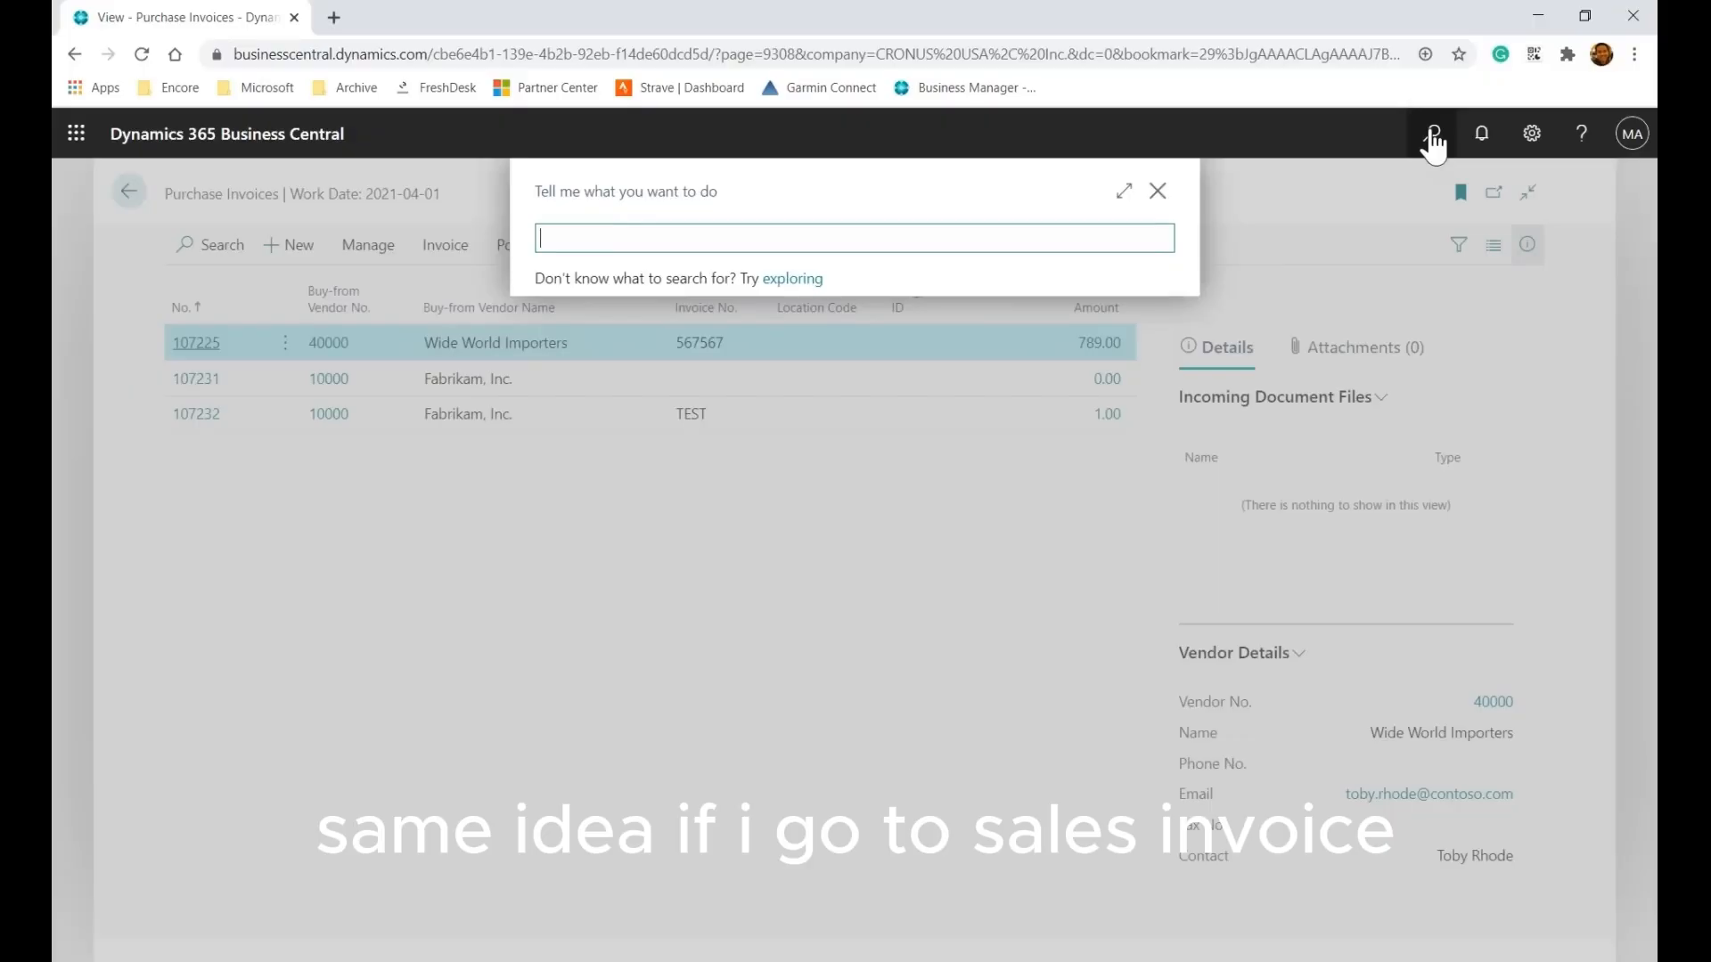
pyautogui.write('sales inv')
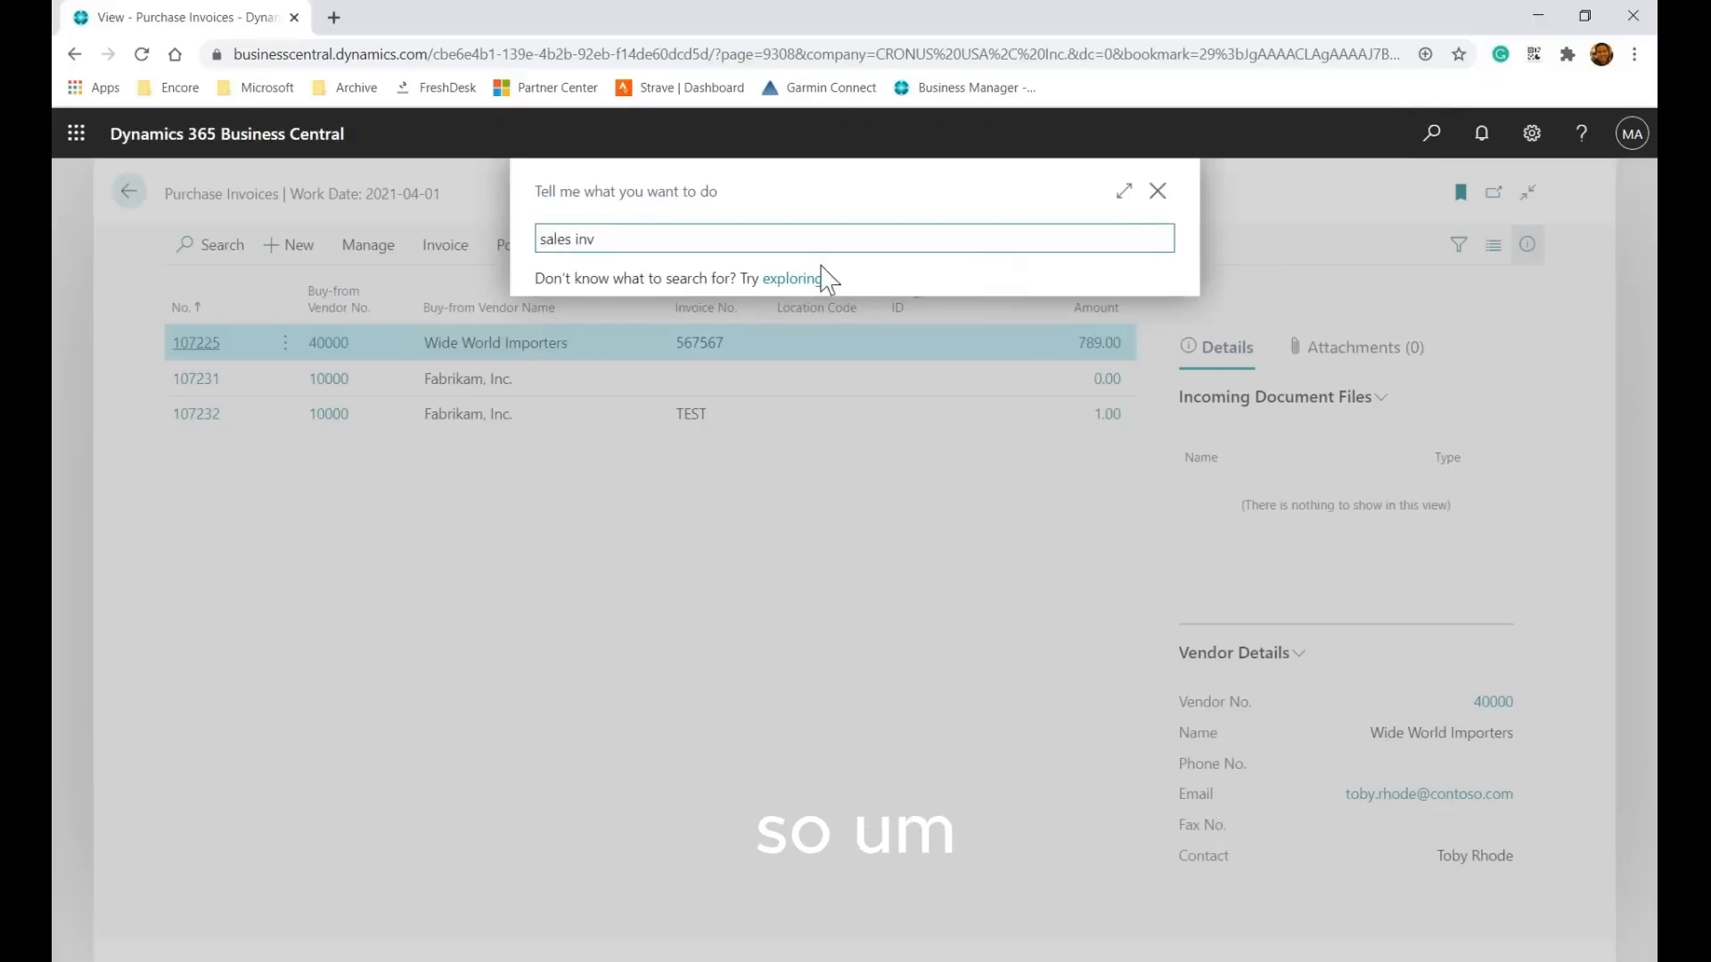
pyautogui.click(616, 437)
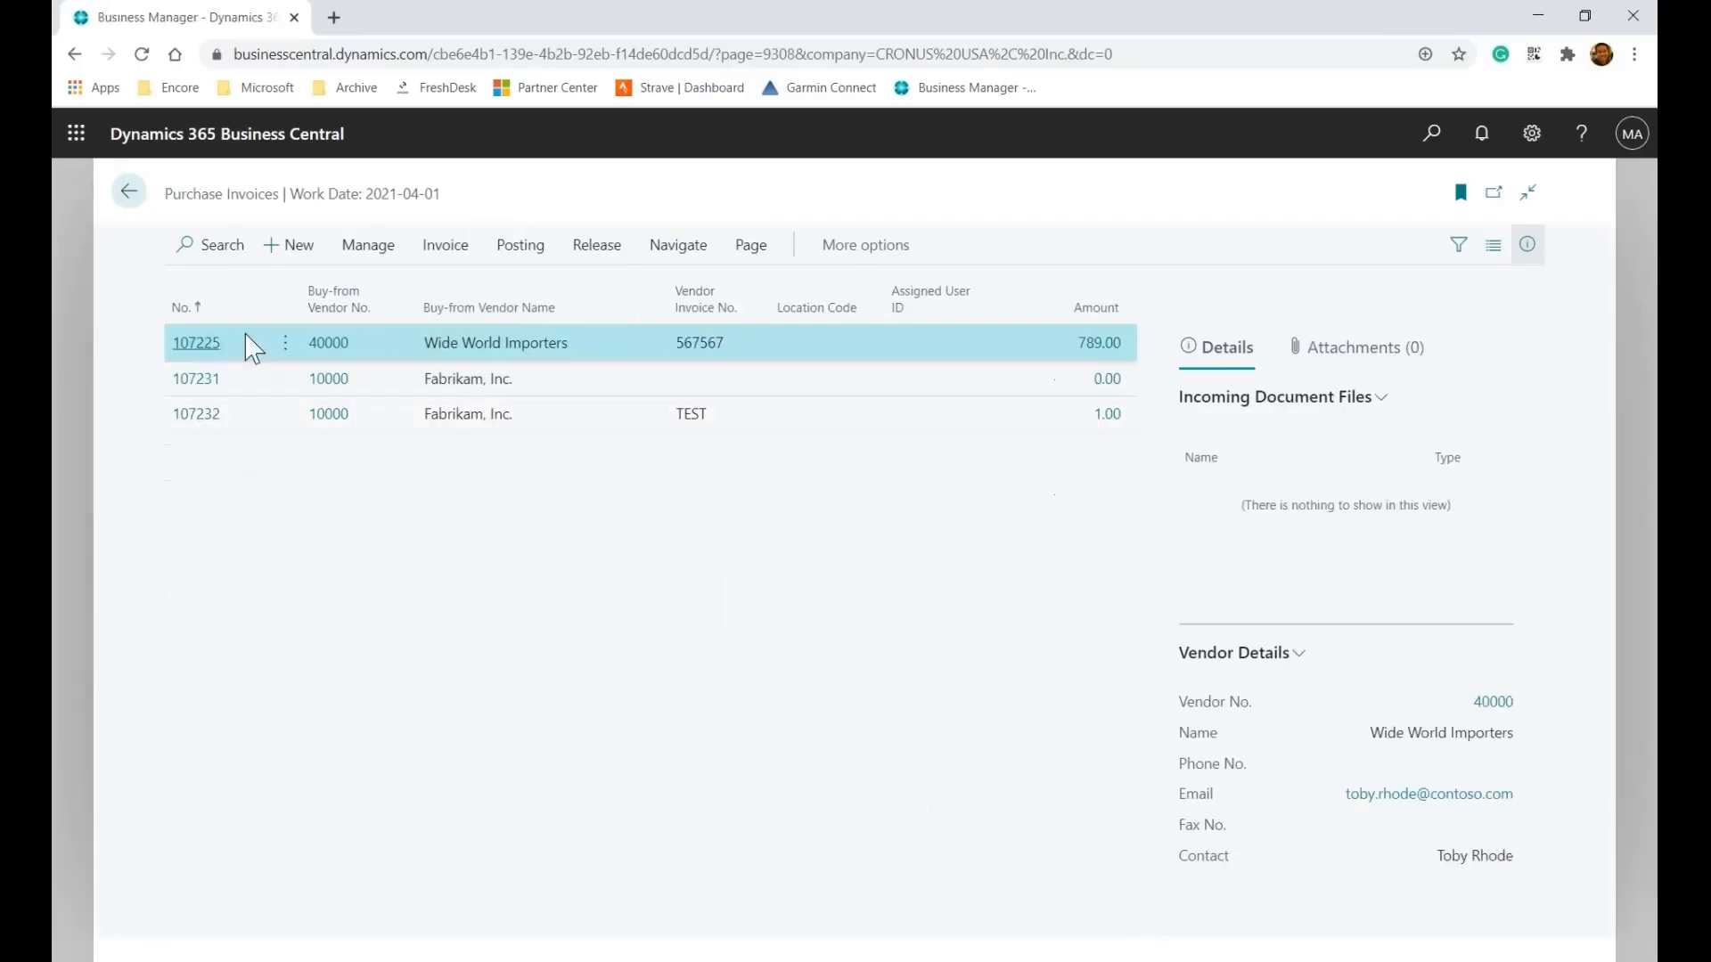
# Create a new purchase invoice and try looking up First Up Consultants by its vendor number, clearing the entry
pyautogui.click(280, 259)
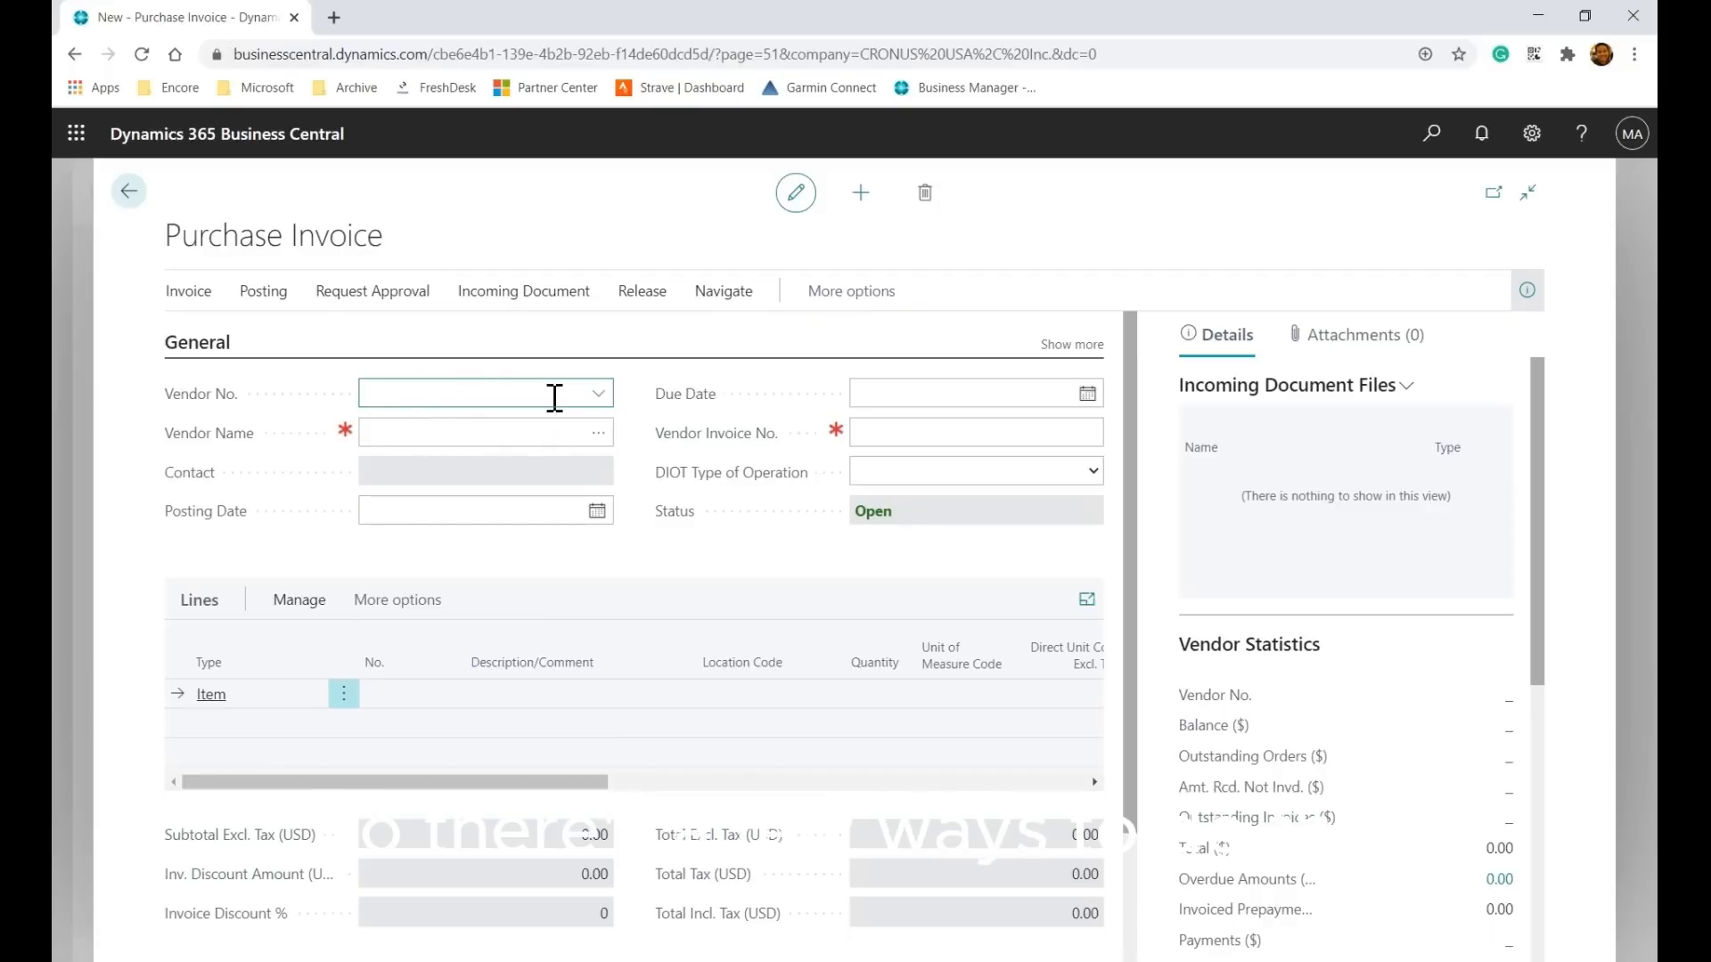
pyautogui.click(597, 395)
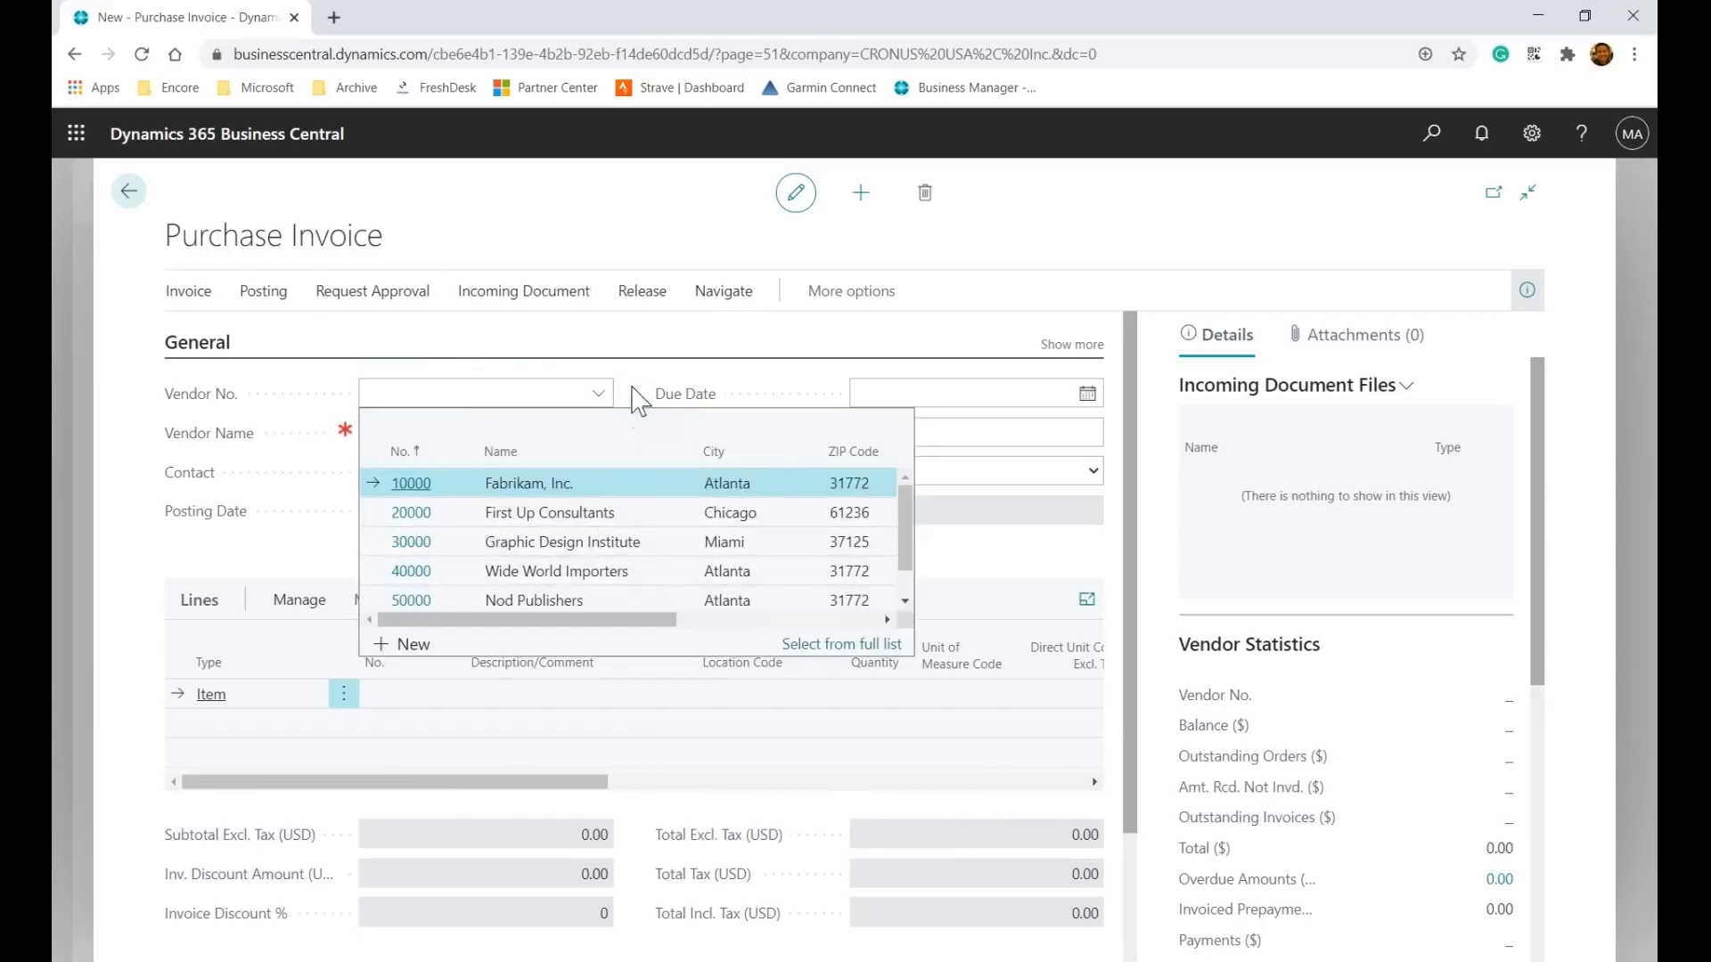
pyautogui.click(497, 387)
pyautogui.write('20000')
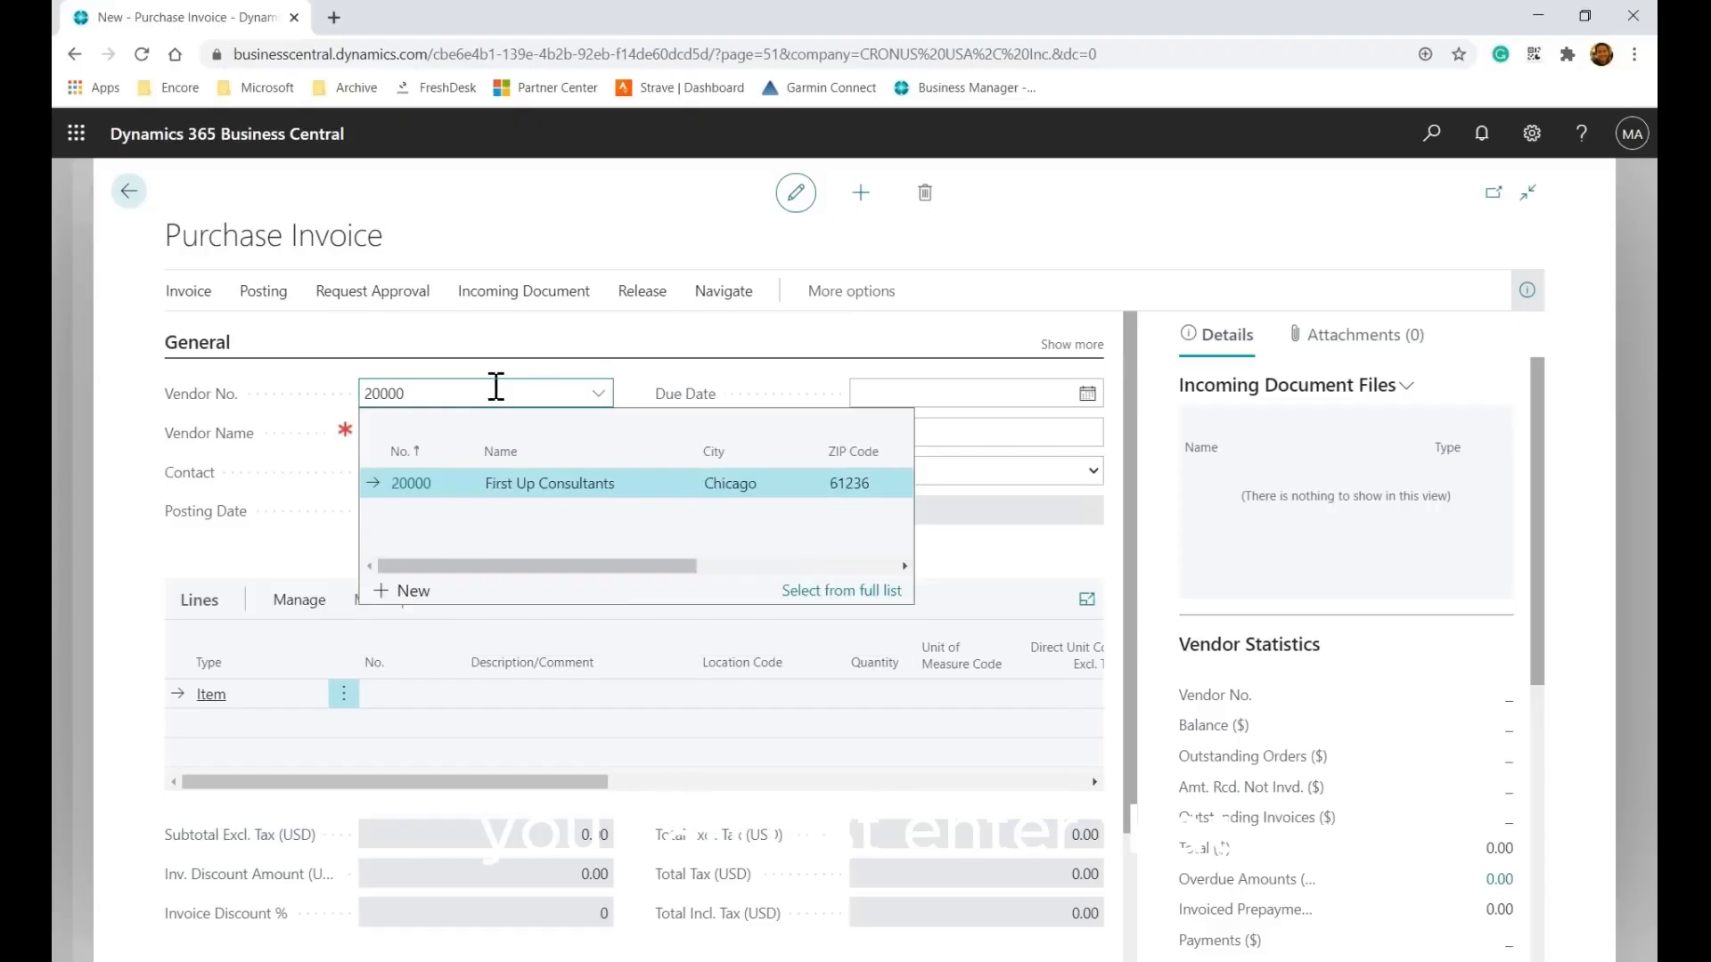
pyautogui.press('BackSpace')
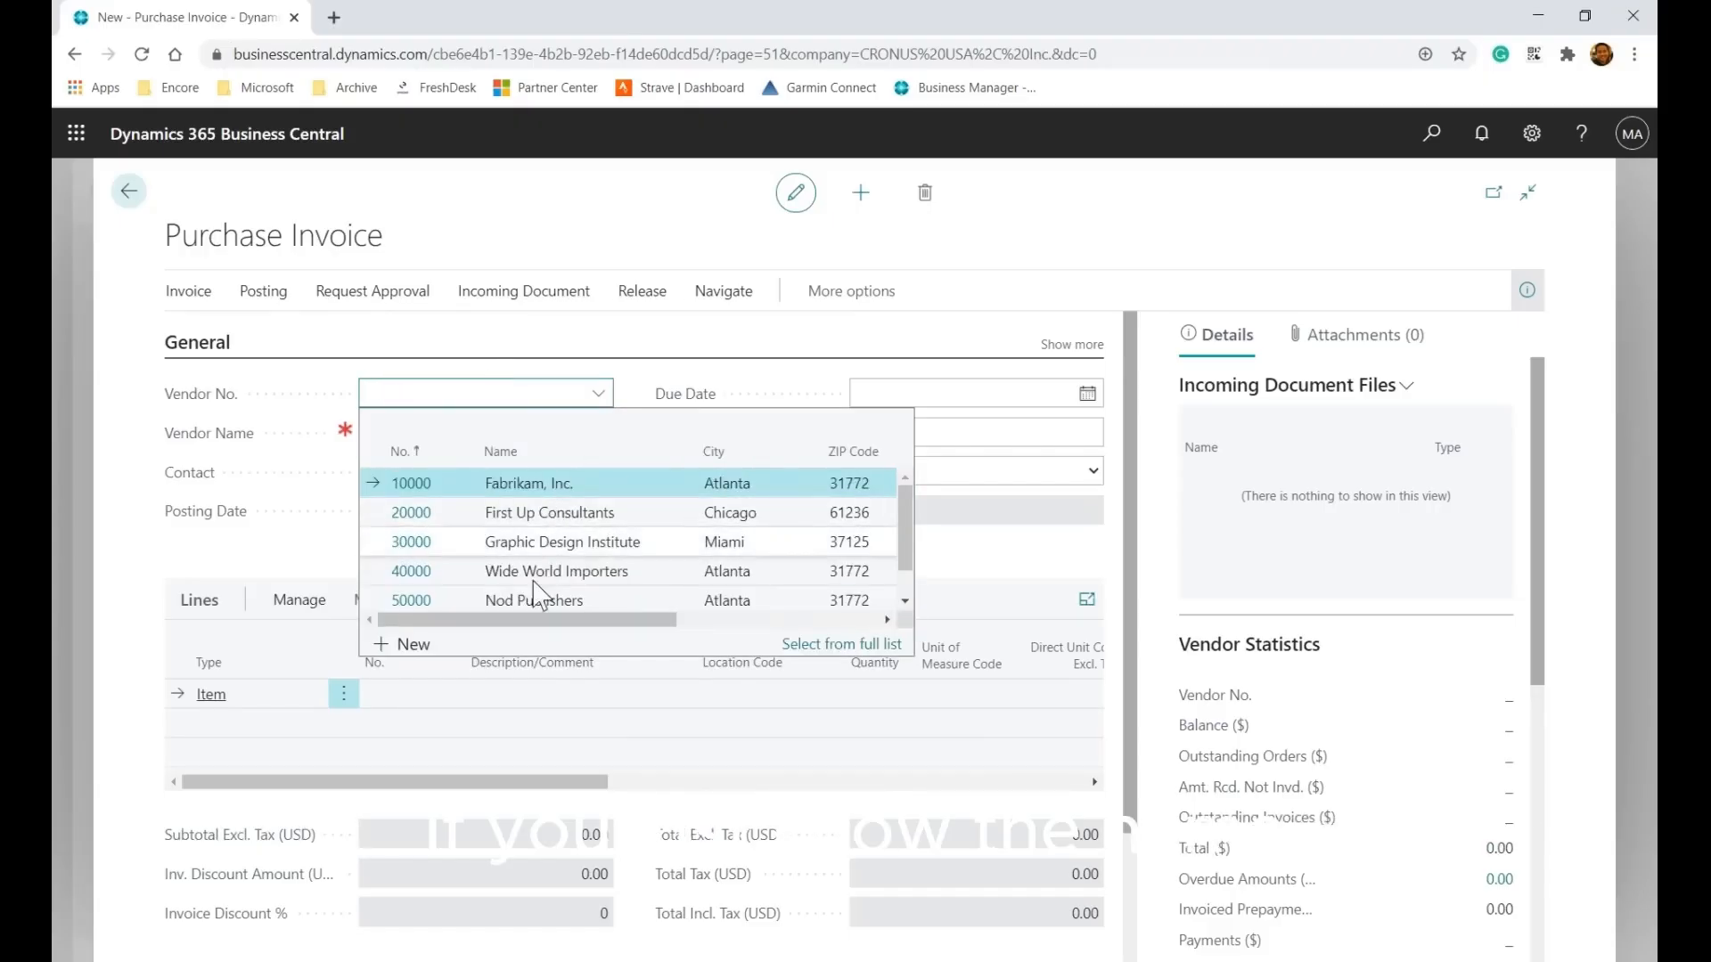
# Look up a vendor by the partial name "graphi" in the vendor number field, and clear the entry
pyautogui.write('graphi')
pyautogui.press('BackSpace')
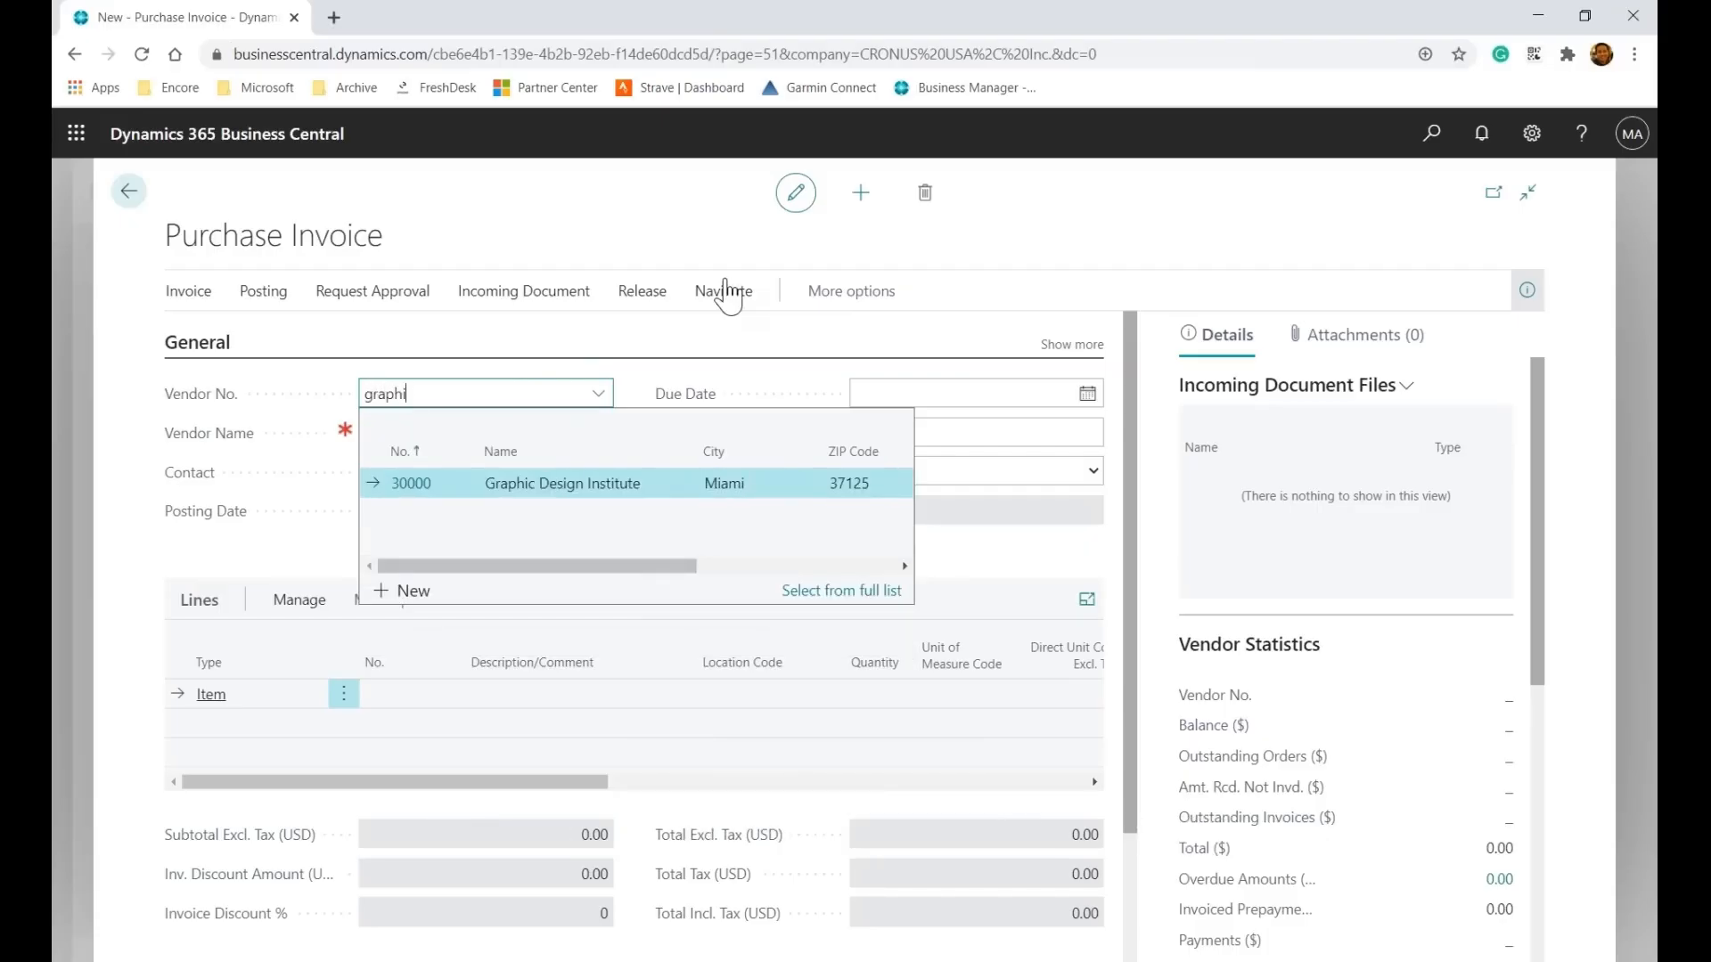
pyautogui.press('BackSpace')
pyautogui.press('BackSpace')
pyautogui.press('BackSpace')
pyautogui.press('BackSpace')
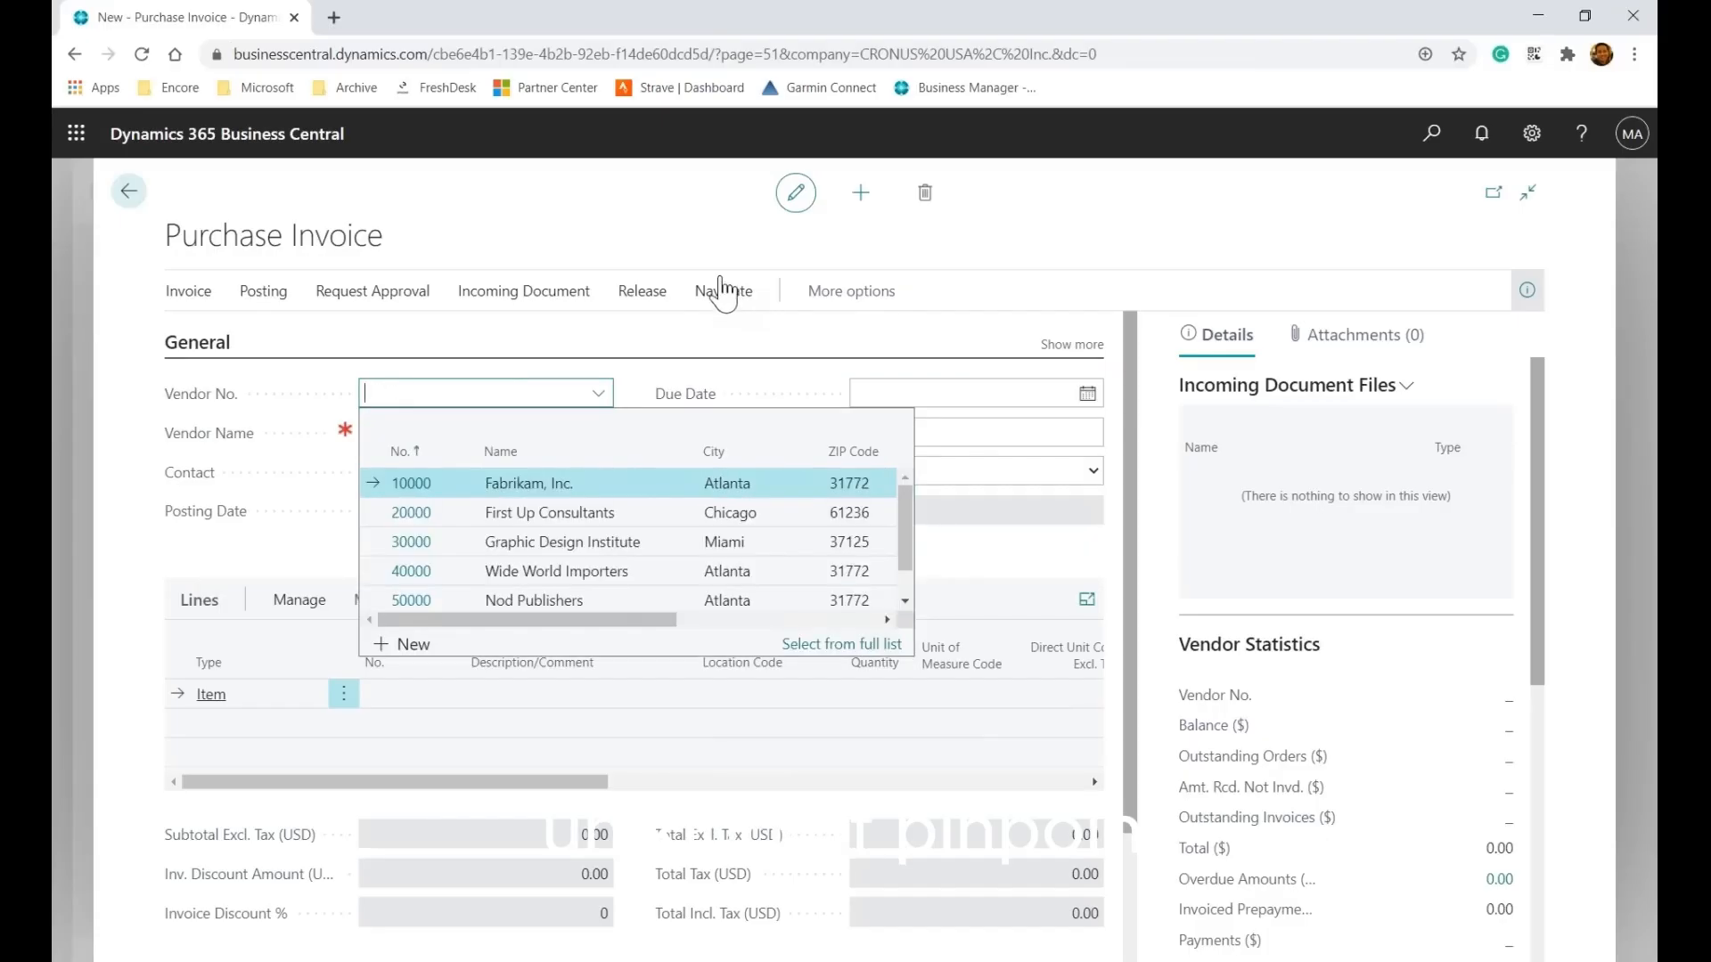
# Filter the vendor lookup by the first name of the Graphic Design Institute contact, and leave the lookup without choosing a vendor
pyautogui.moveTo(617, 608); pyautogui.dragTo(834, 628)
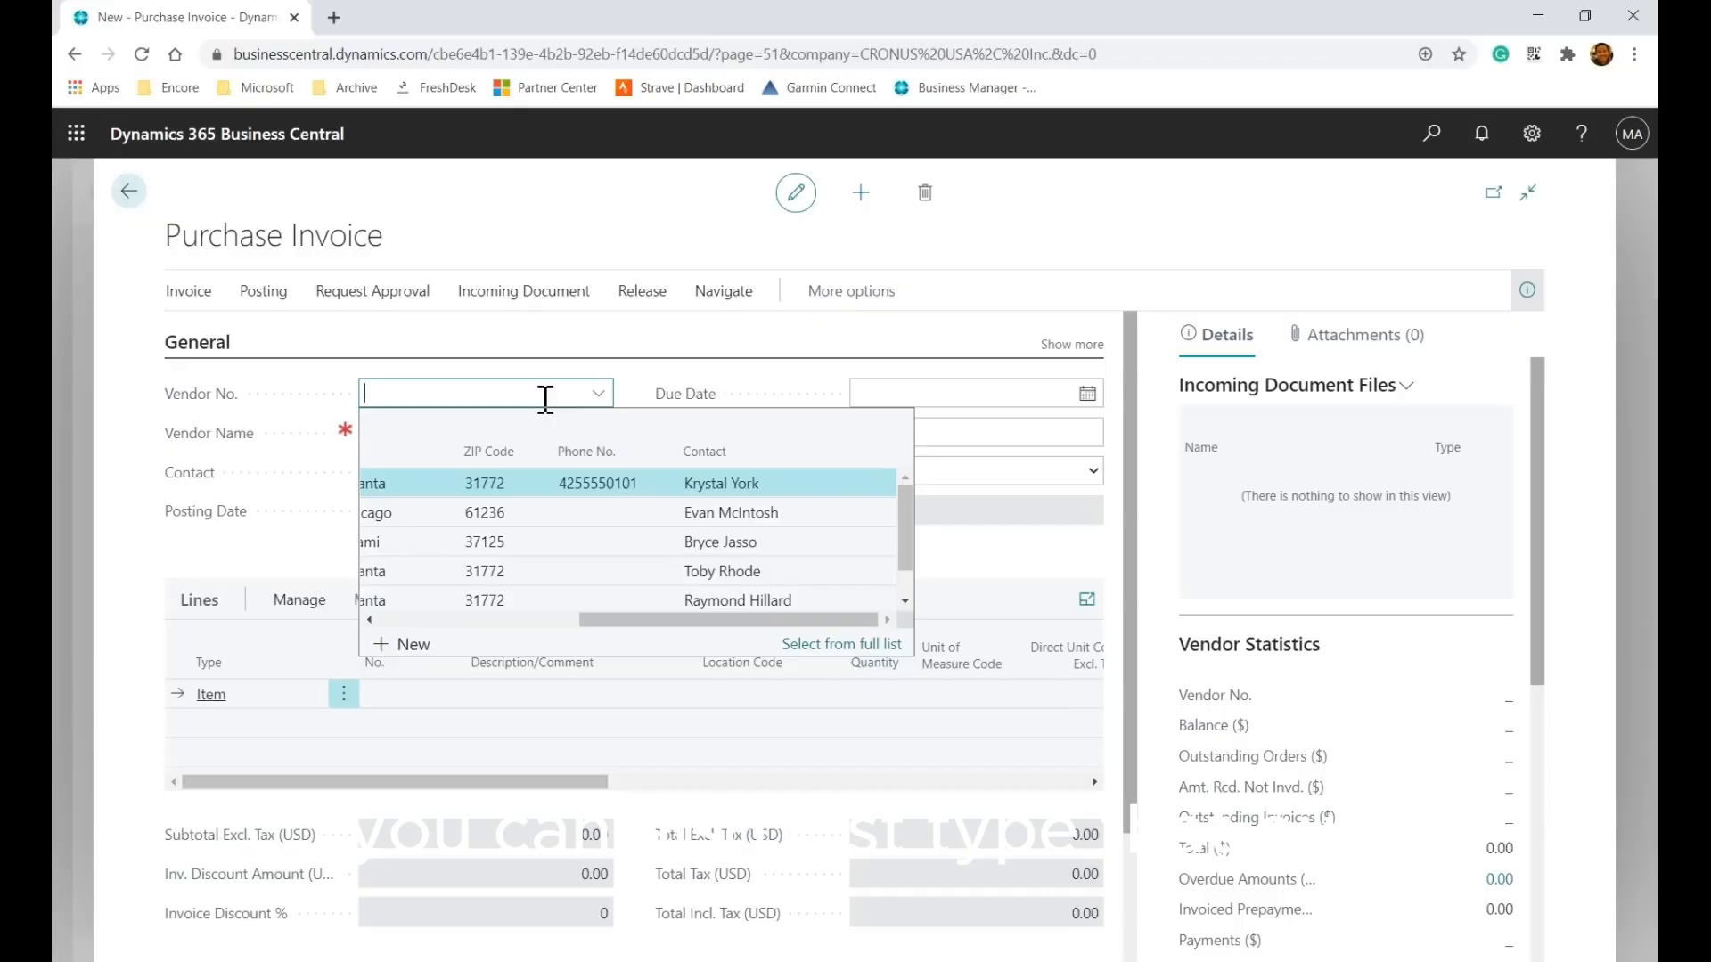
pyautogui.write('ryce')
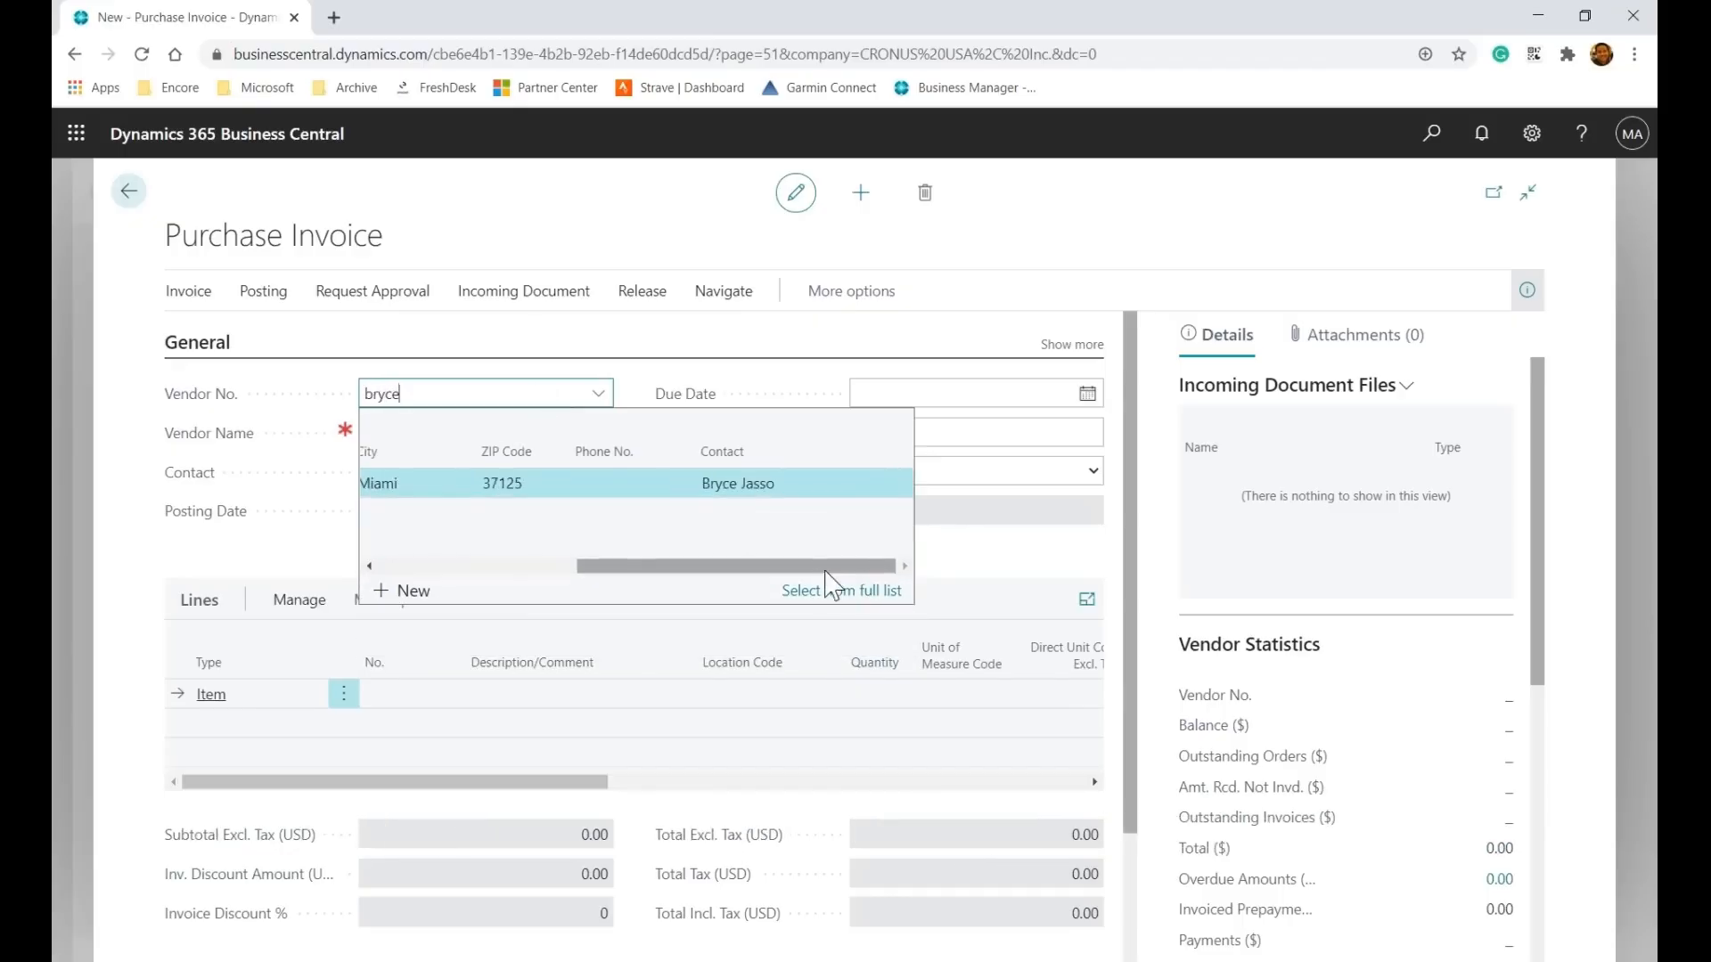
pyautogui.moveTo(815, 568); pyautogui.dragTo(538, 581)
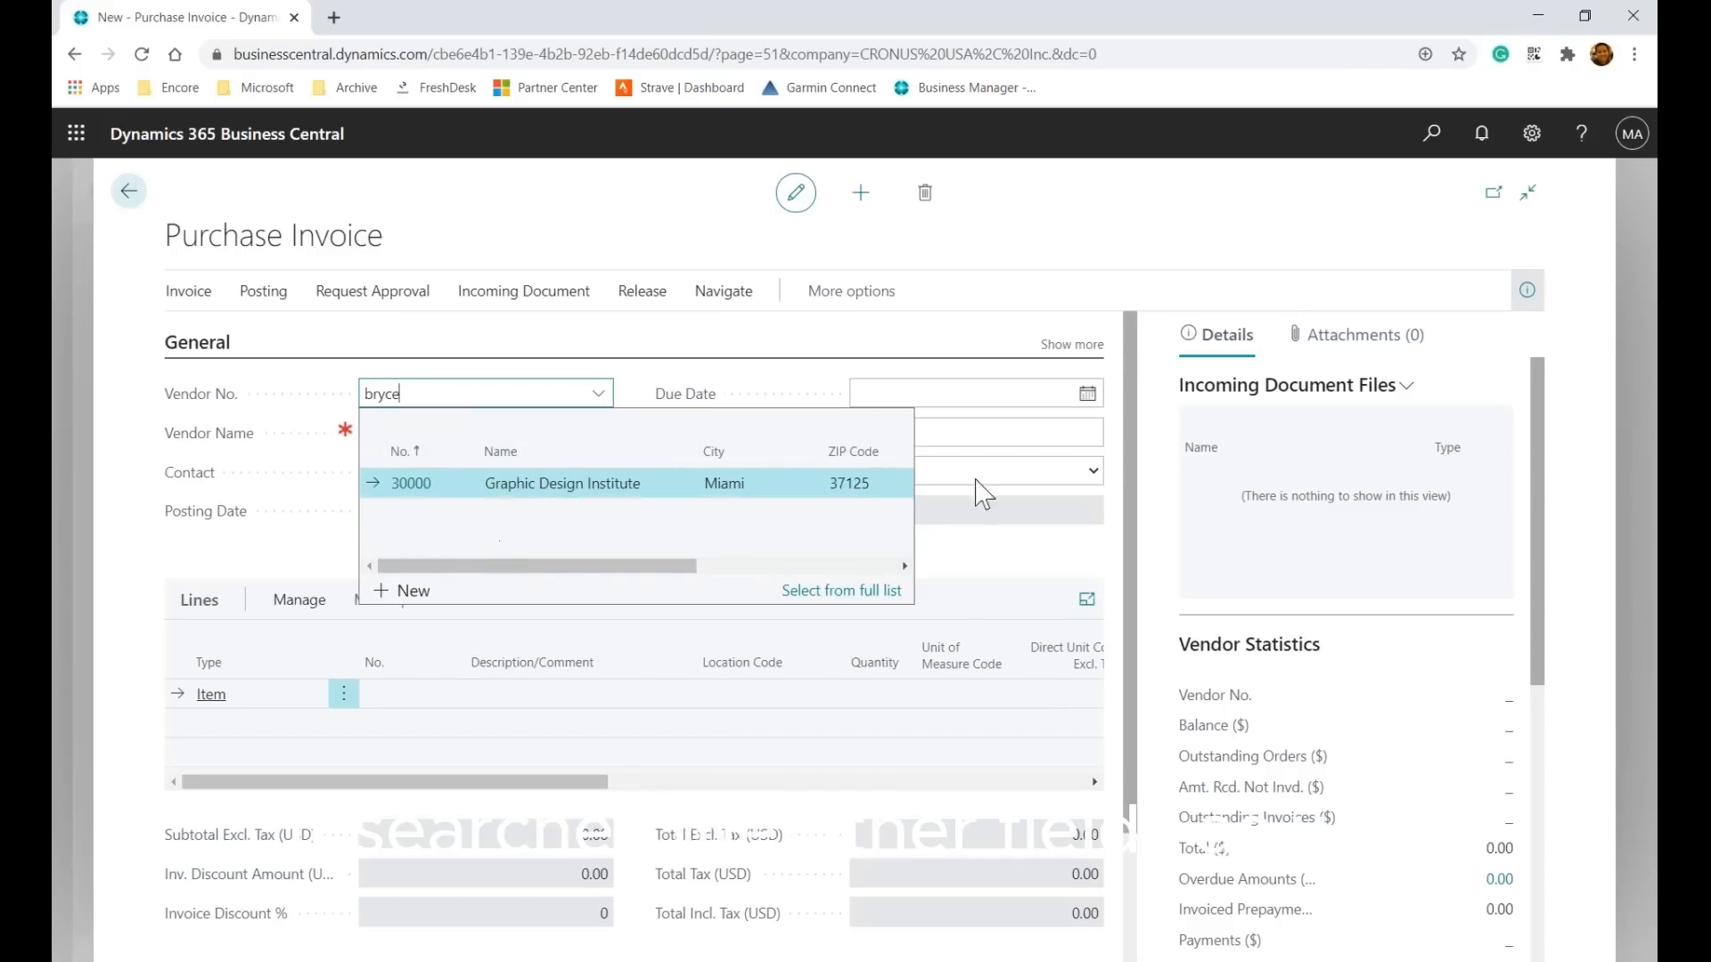
pyautogui.click(336, 389)
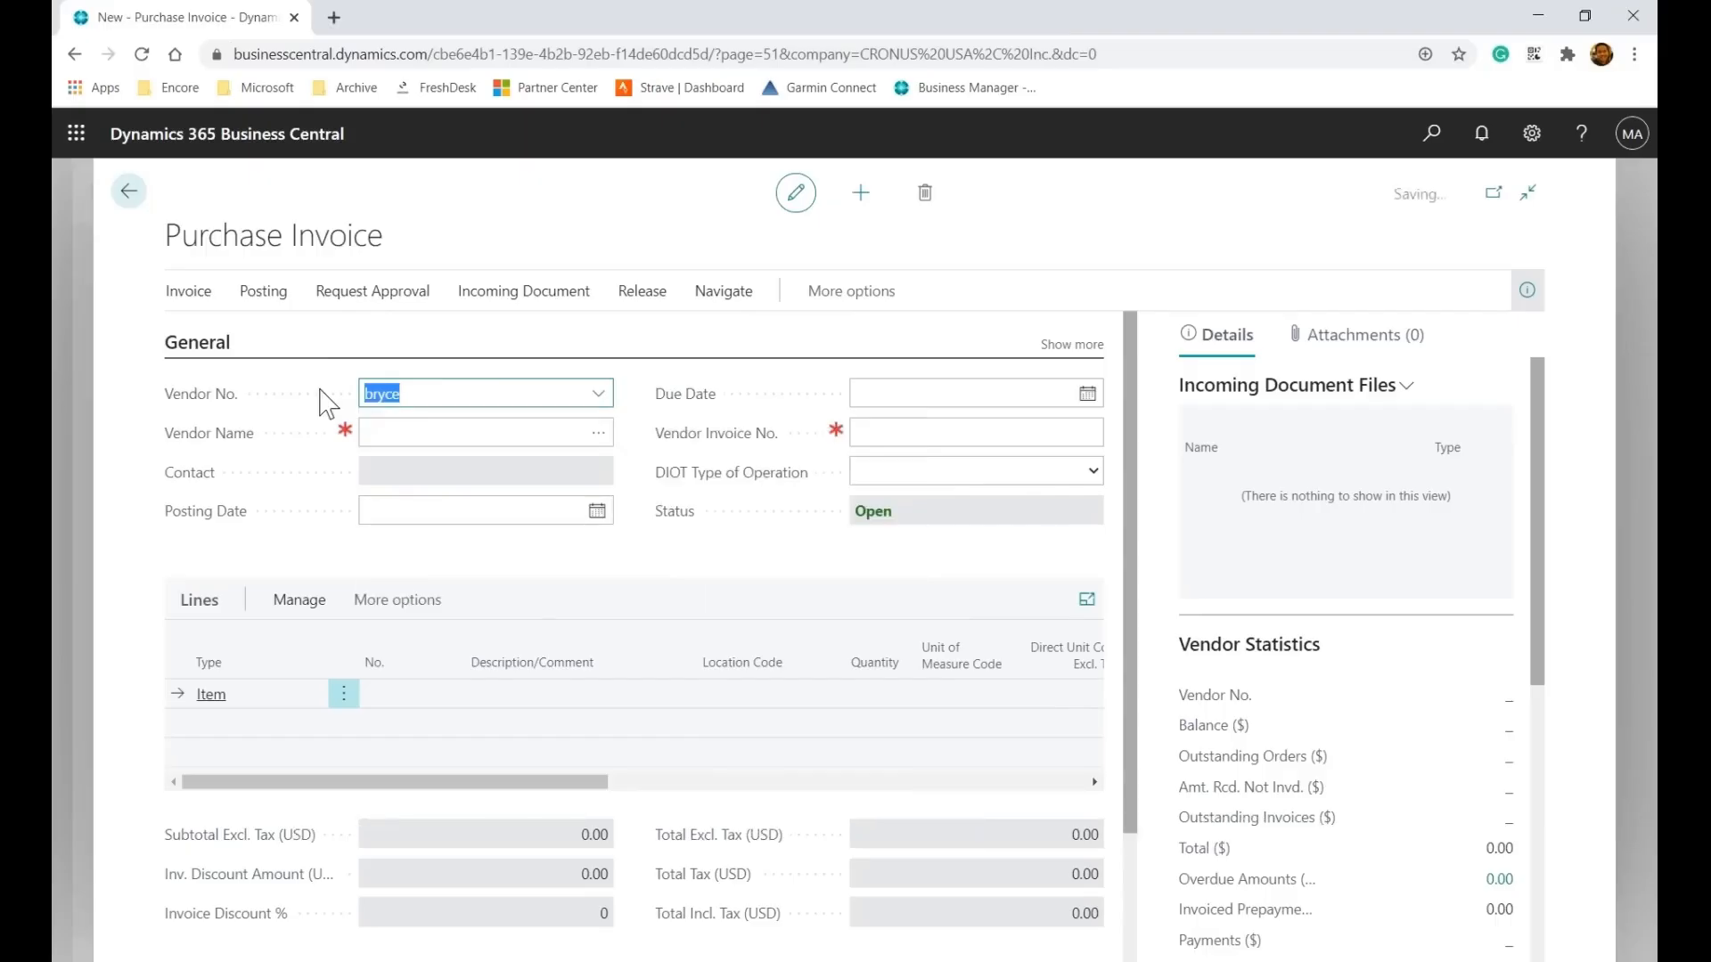
pyautogui.doubleClick(505, 330)
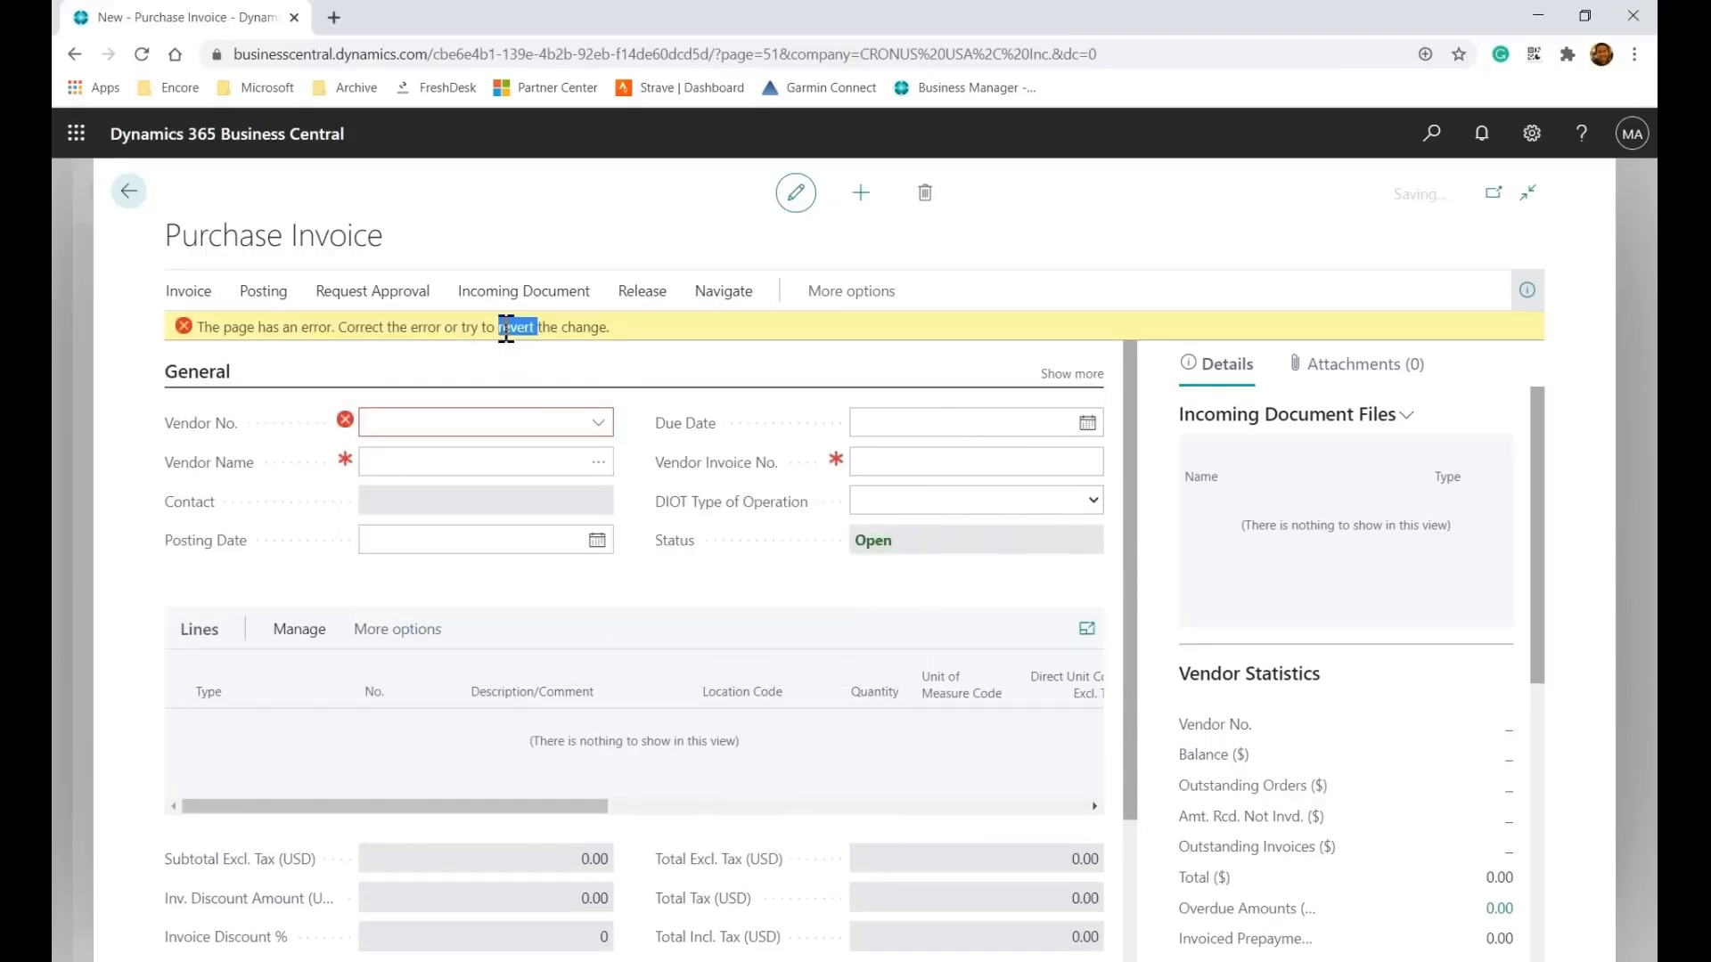
# Choose First Up Consultants as the invoice's vendor and set the vendor invoice number to TEST123
pyautogui.click(610, 427)
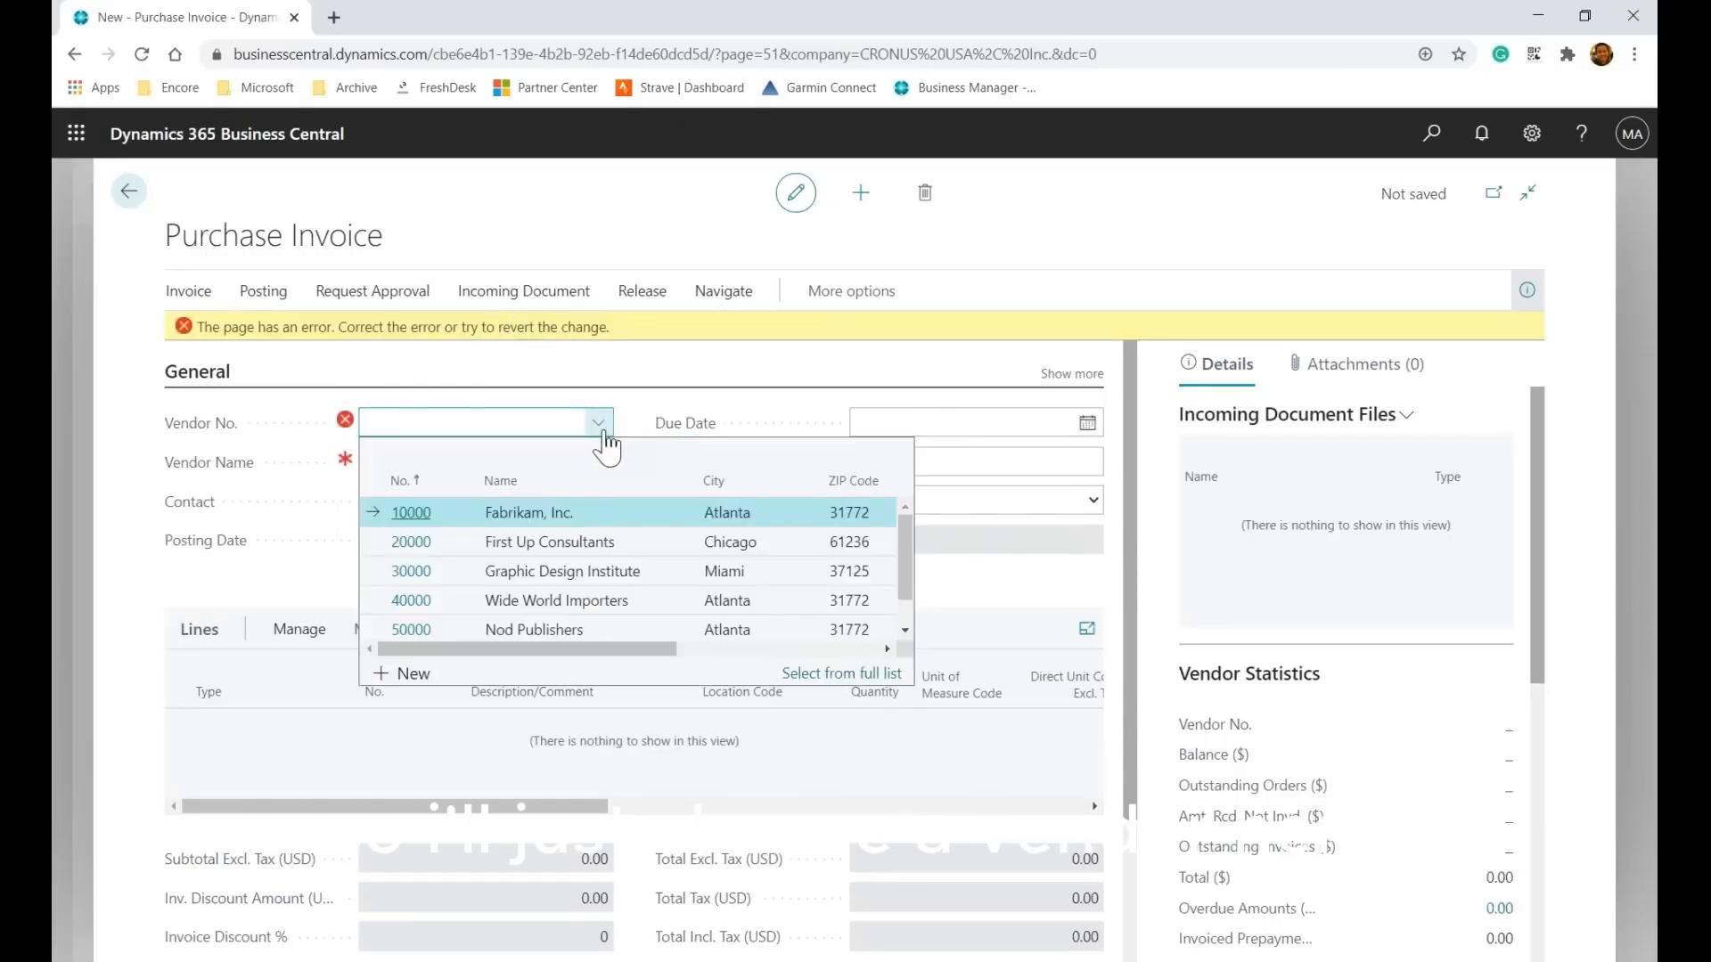
pyautogui.click(496, 545)
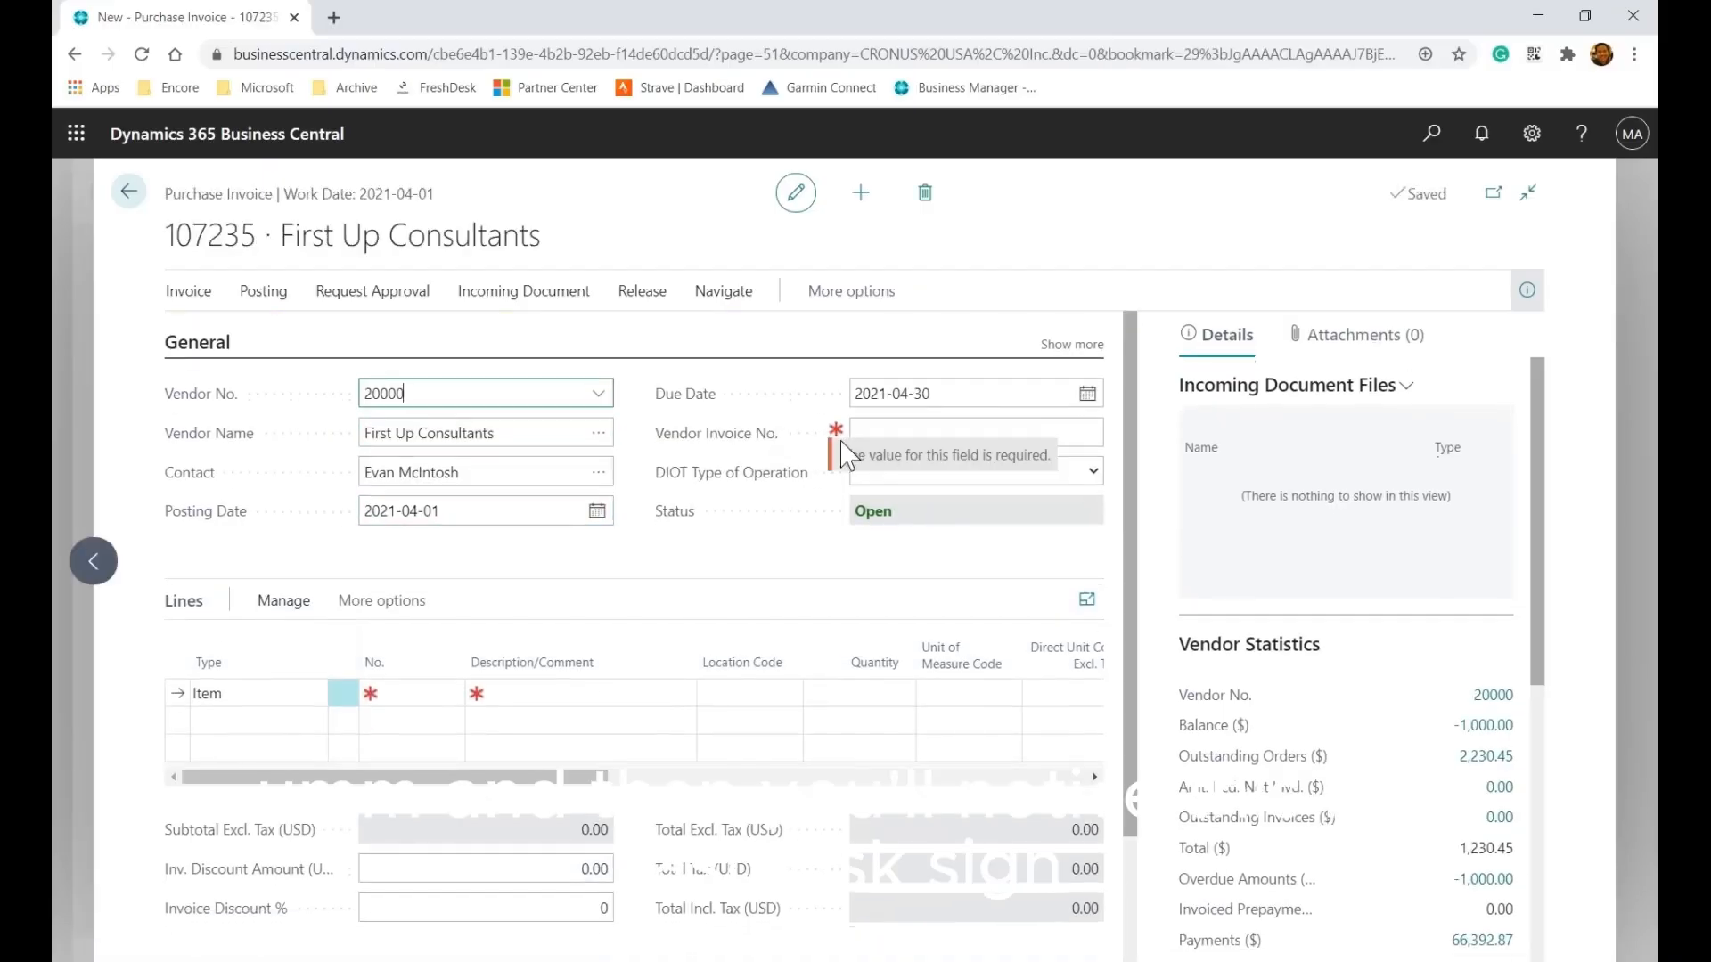
pyautogui.click(866, 434)
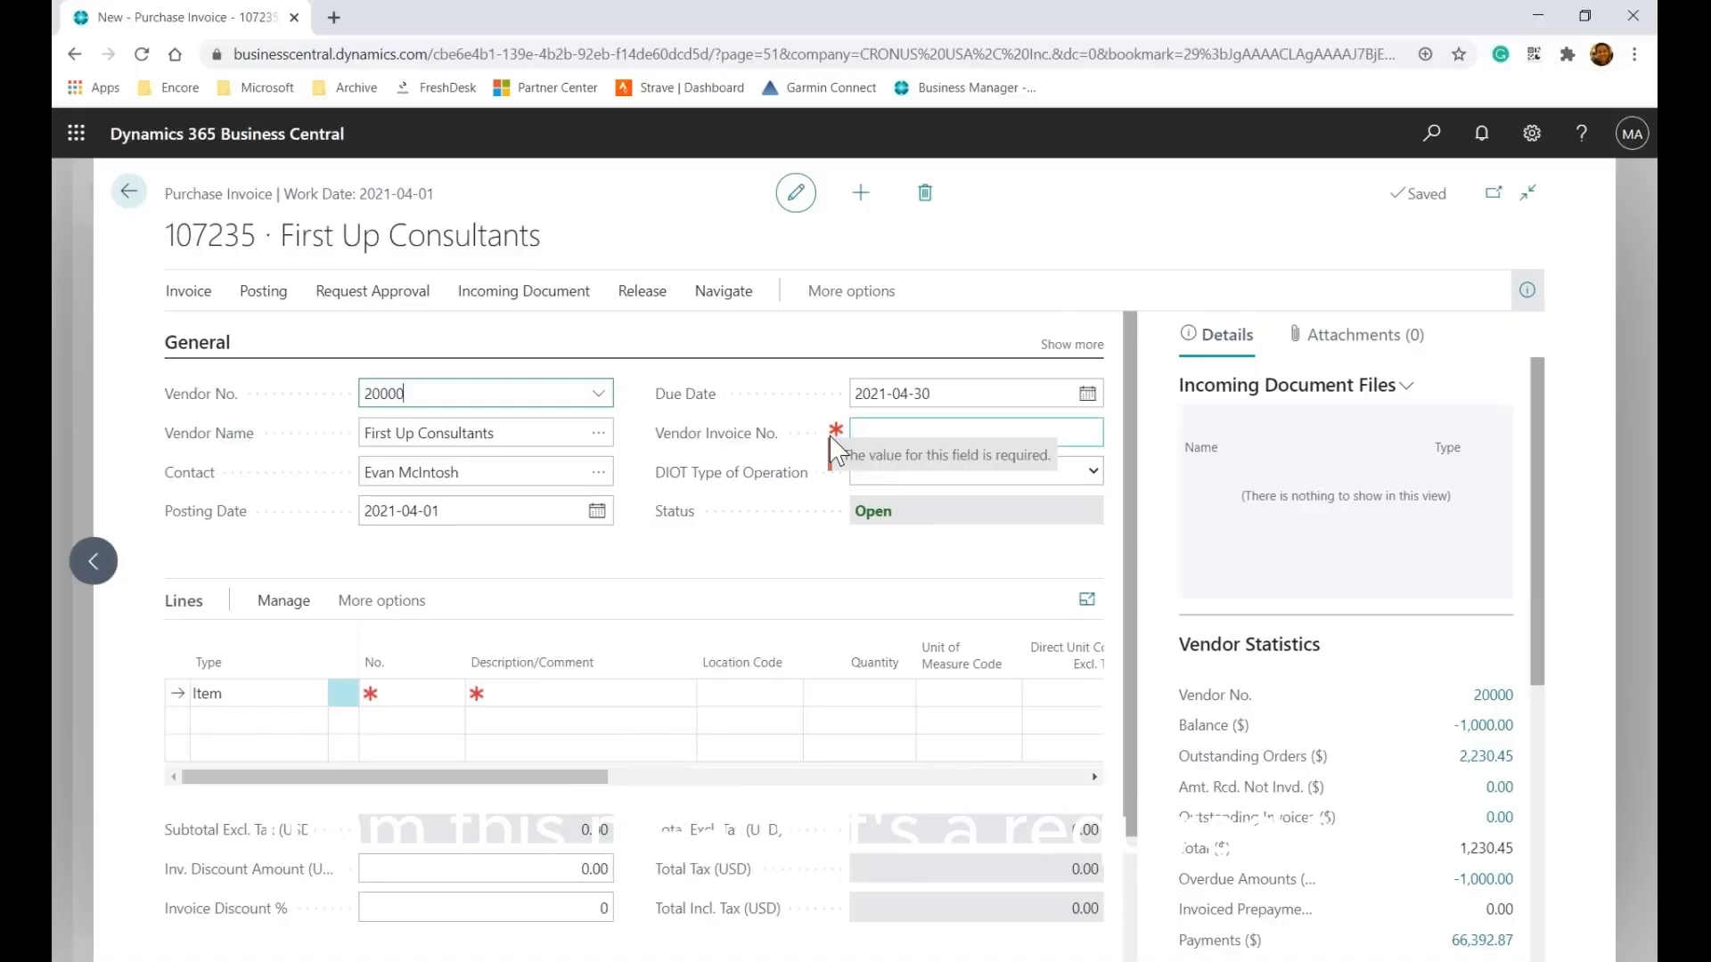
pyautogui.click(903, 434)
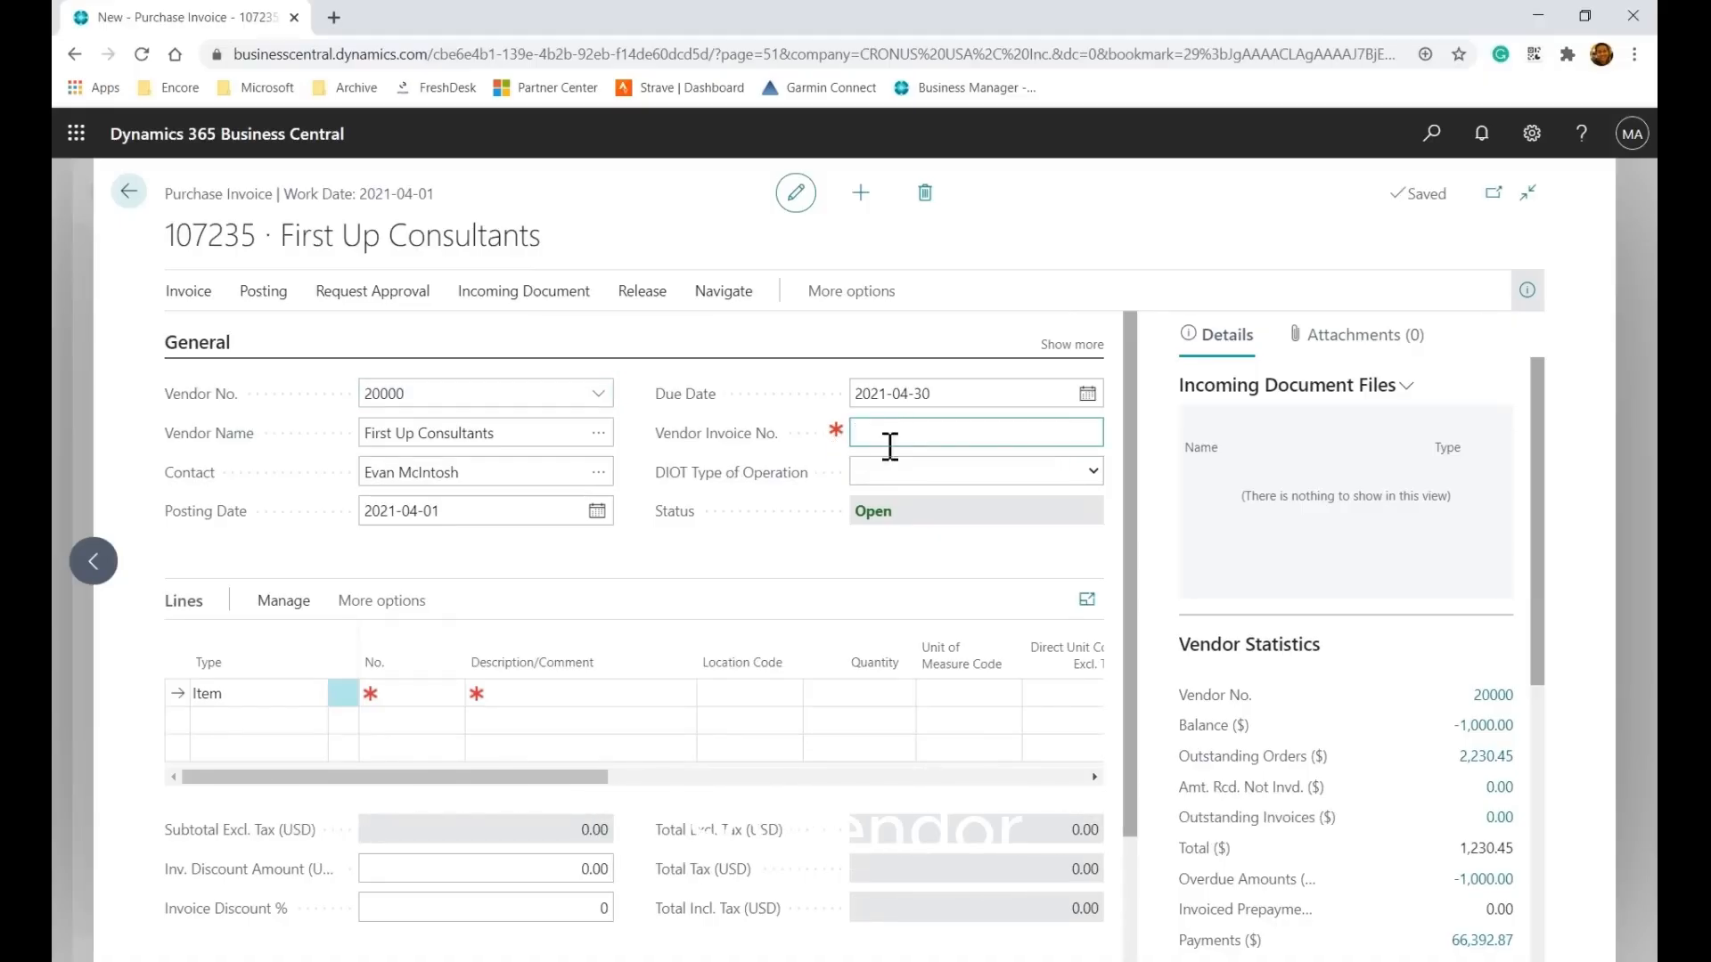
pyautogui.write('test123')
pyautogui.press('Tab')
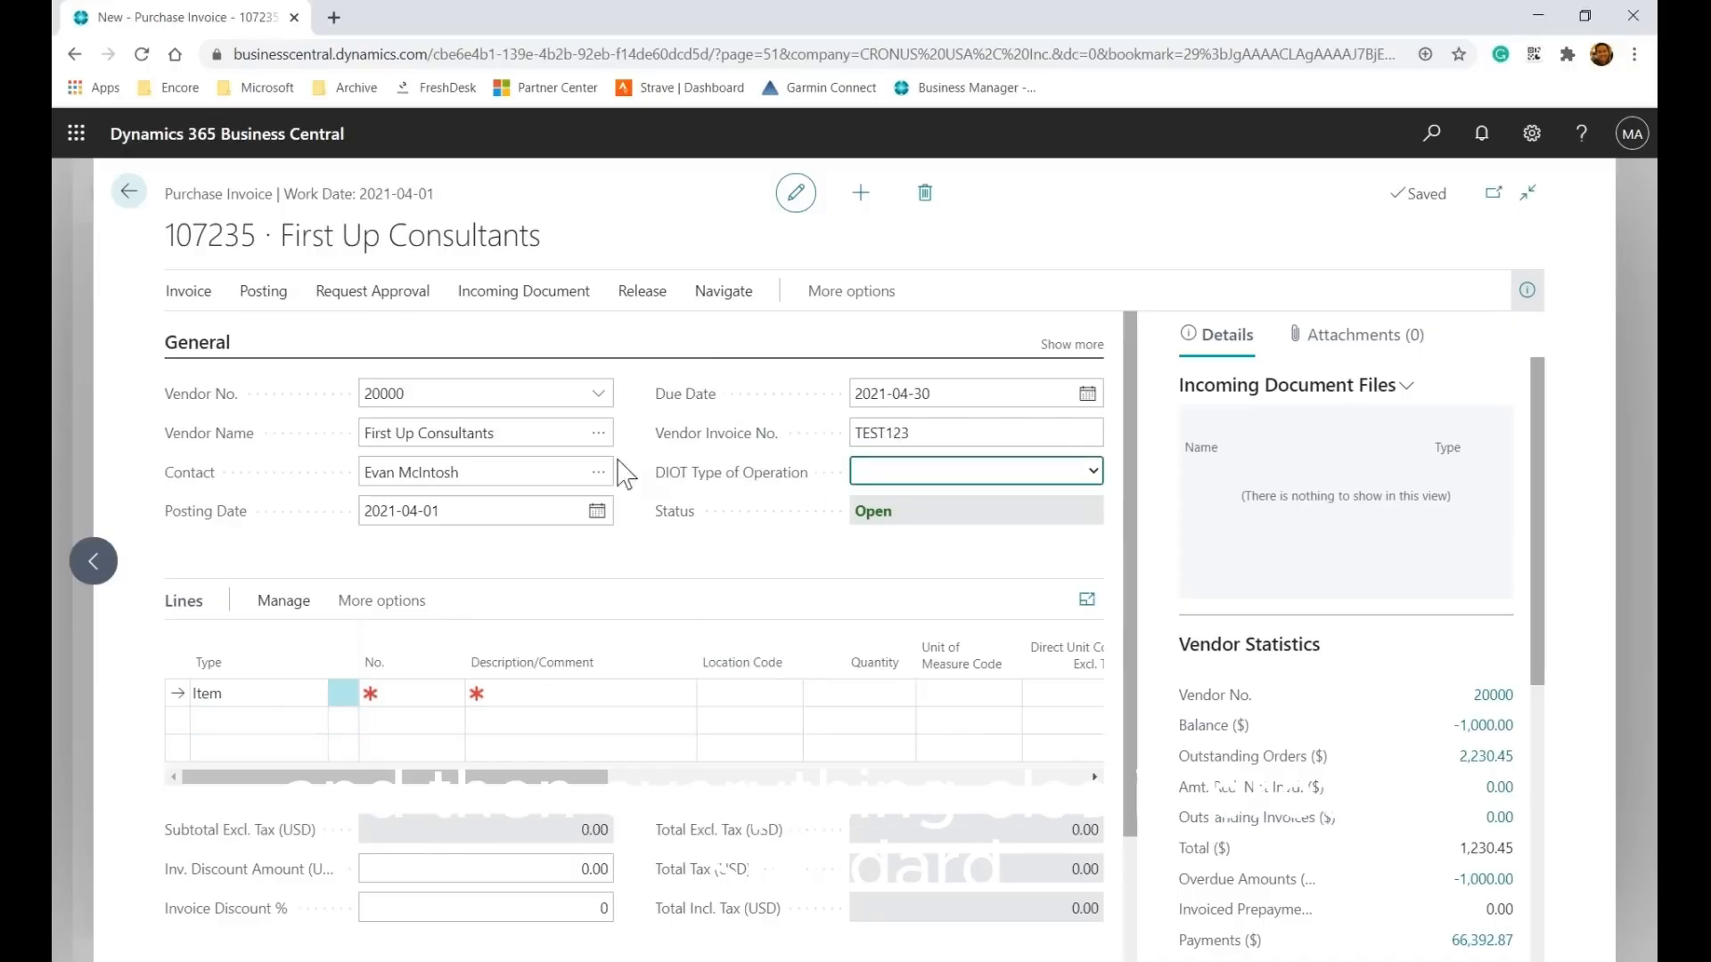
# Hide the invoice's details pane to make more room for the lines
pyautogui.moveTo(1130, 438); pyautogui.dragTo(1130, 462)
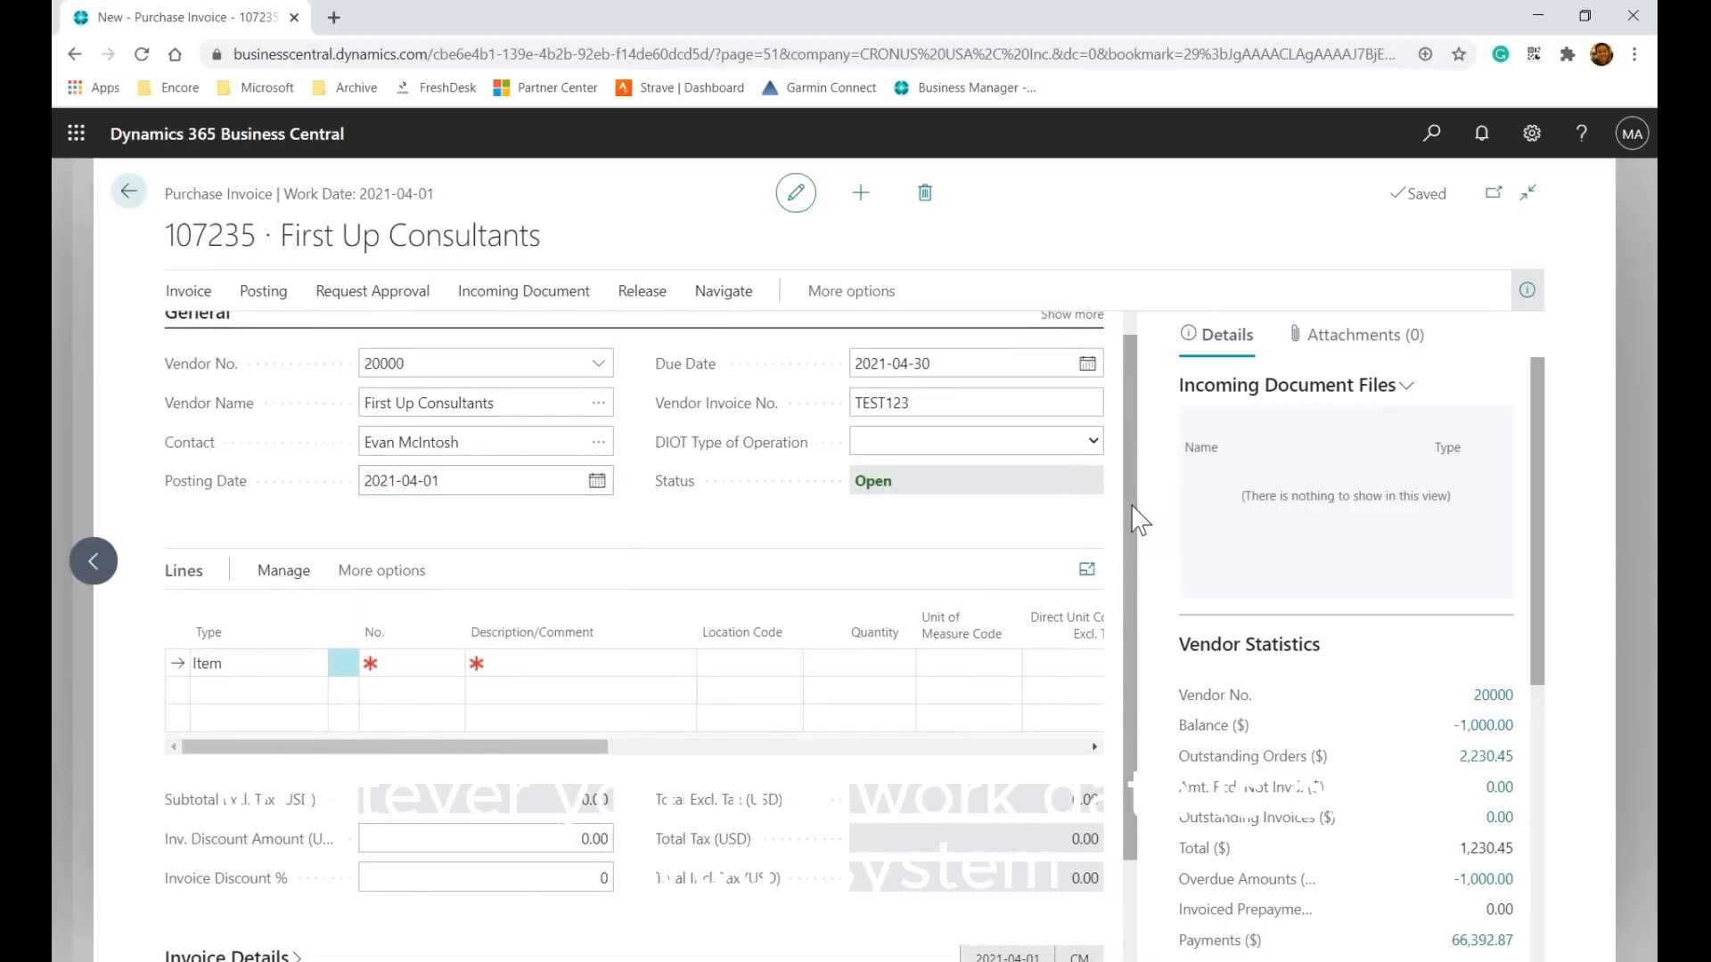
pyautogui.moveTo(1132, 506); pyautogui.dragTo(1123, 592)
pyautogui.click(481, 576)
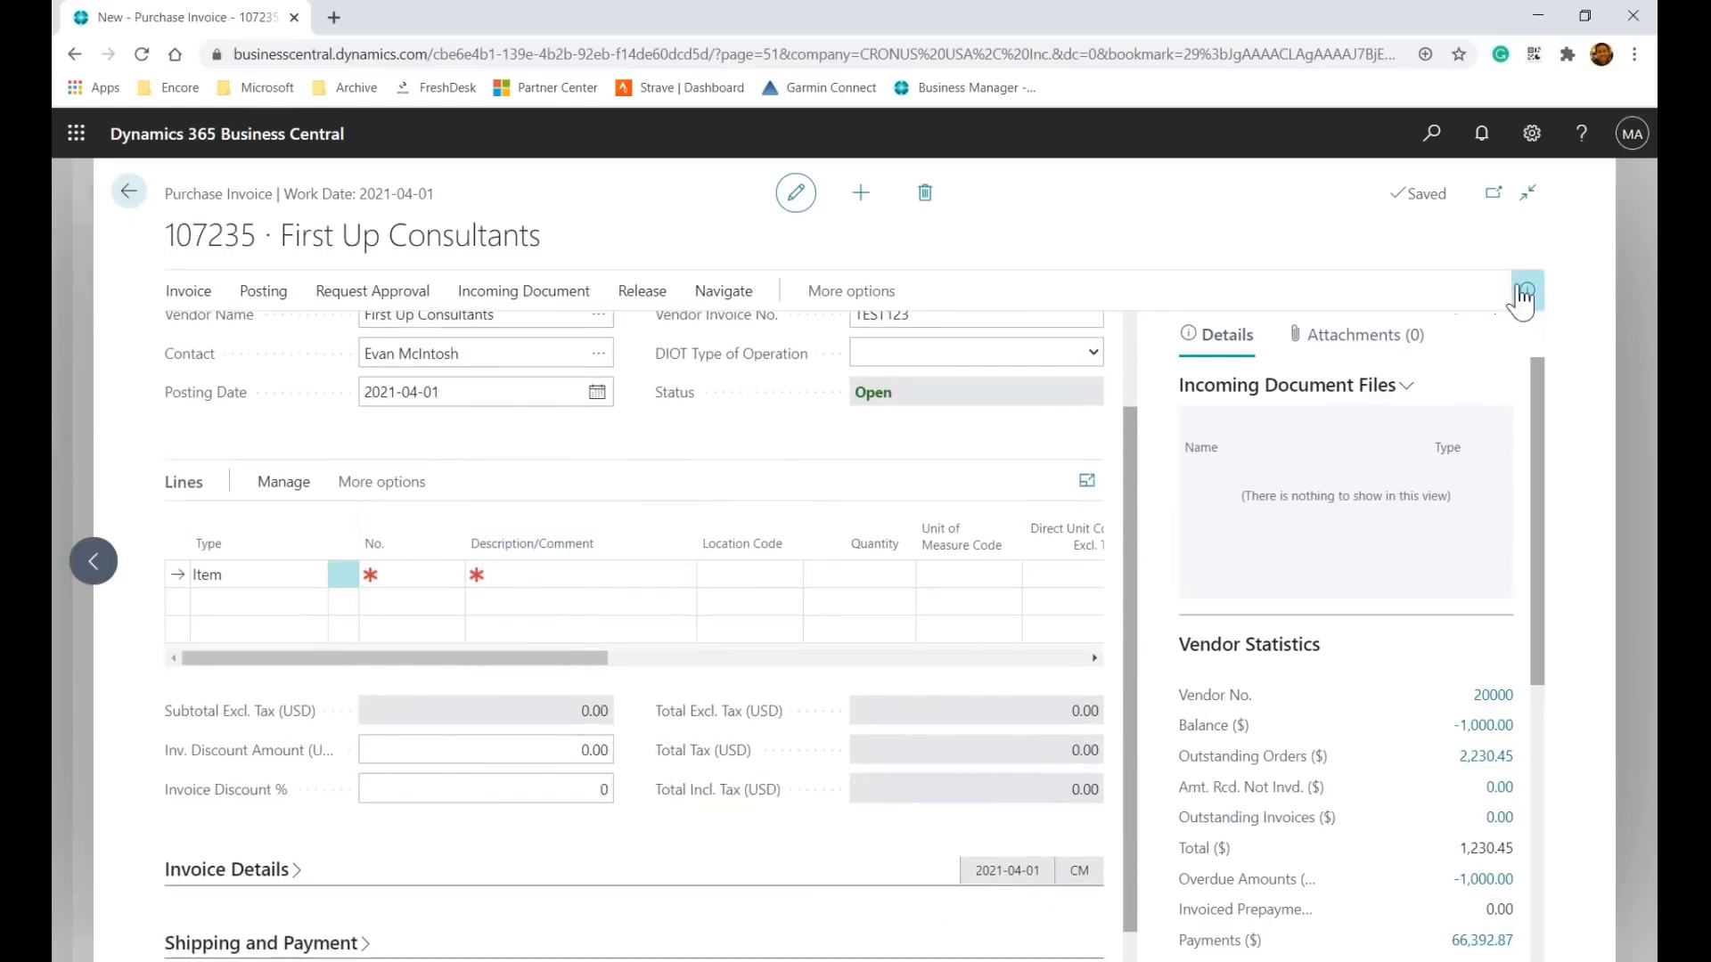
pyautogui.click(1527, 289)
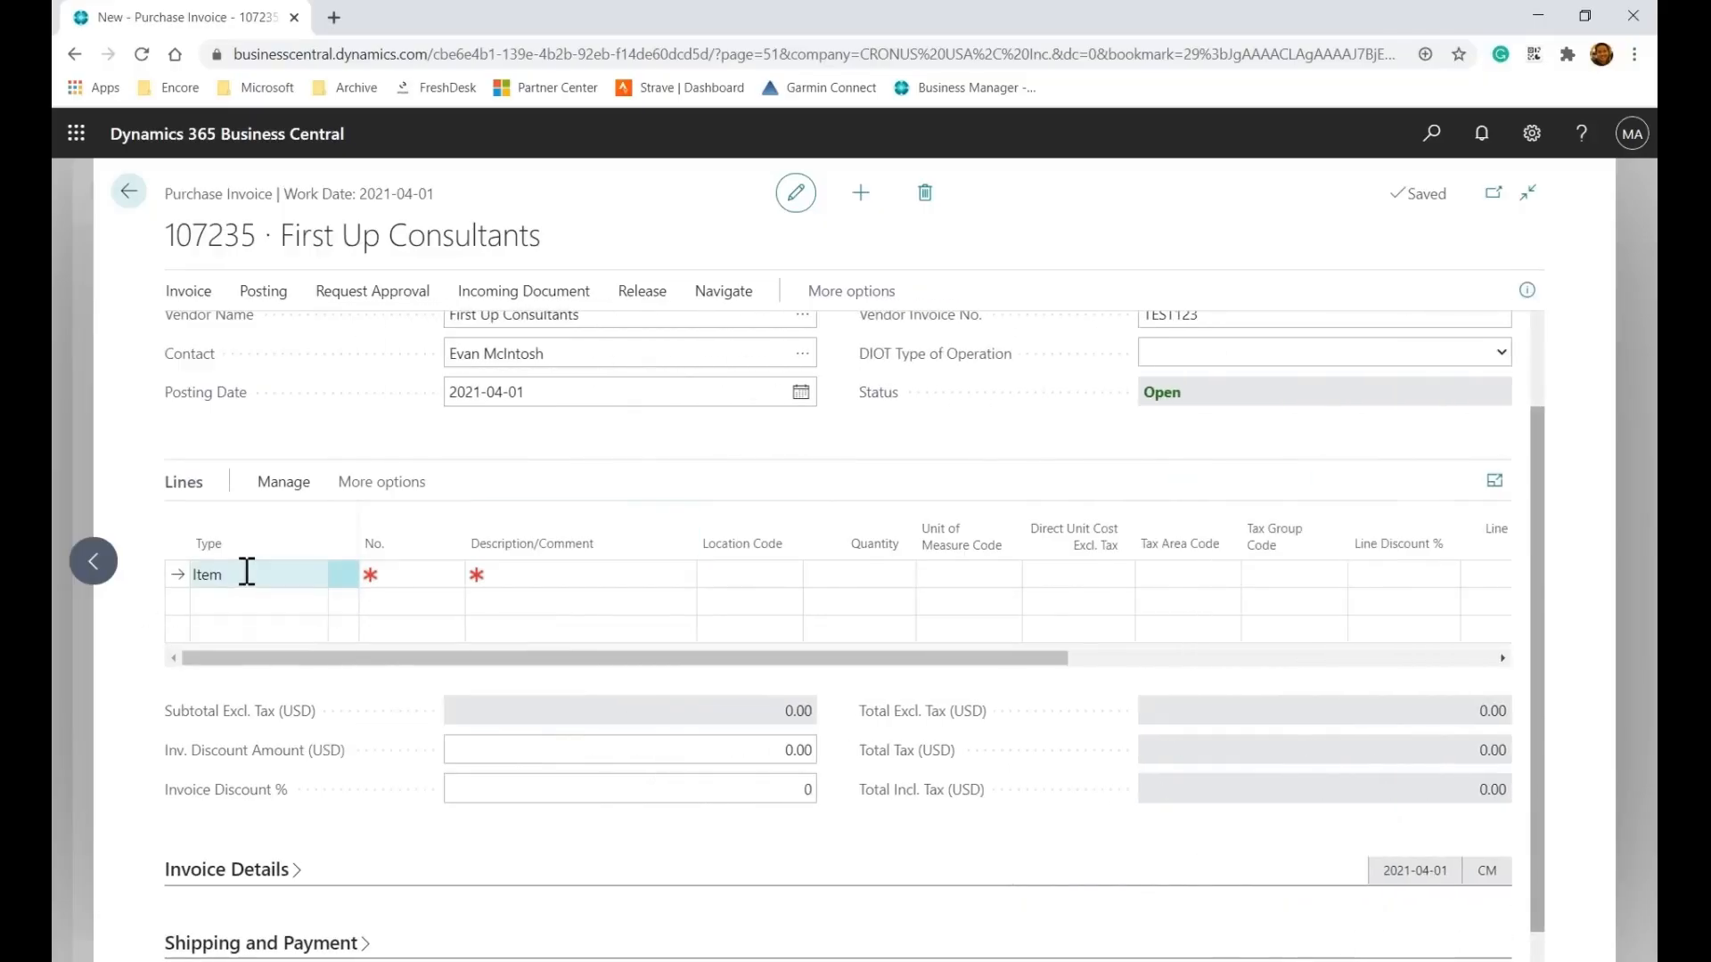
# Set the first invoice line's type to G/L Account and select the Processing Fees account
pyautogui.click(283, 571)
pyautogui.click(312, 577)
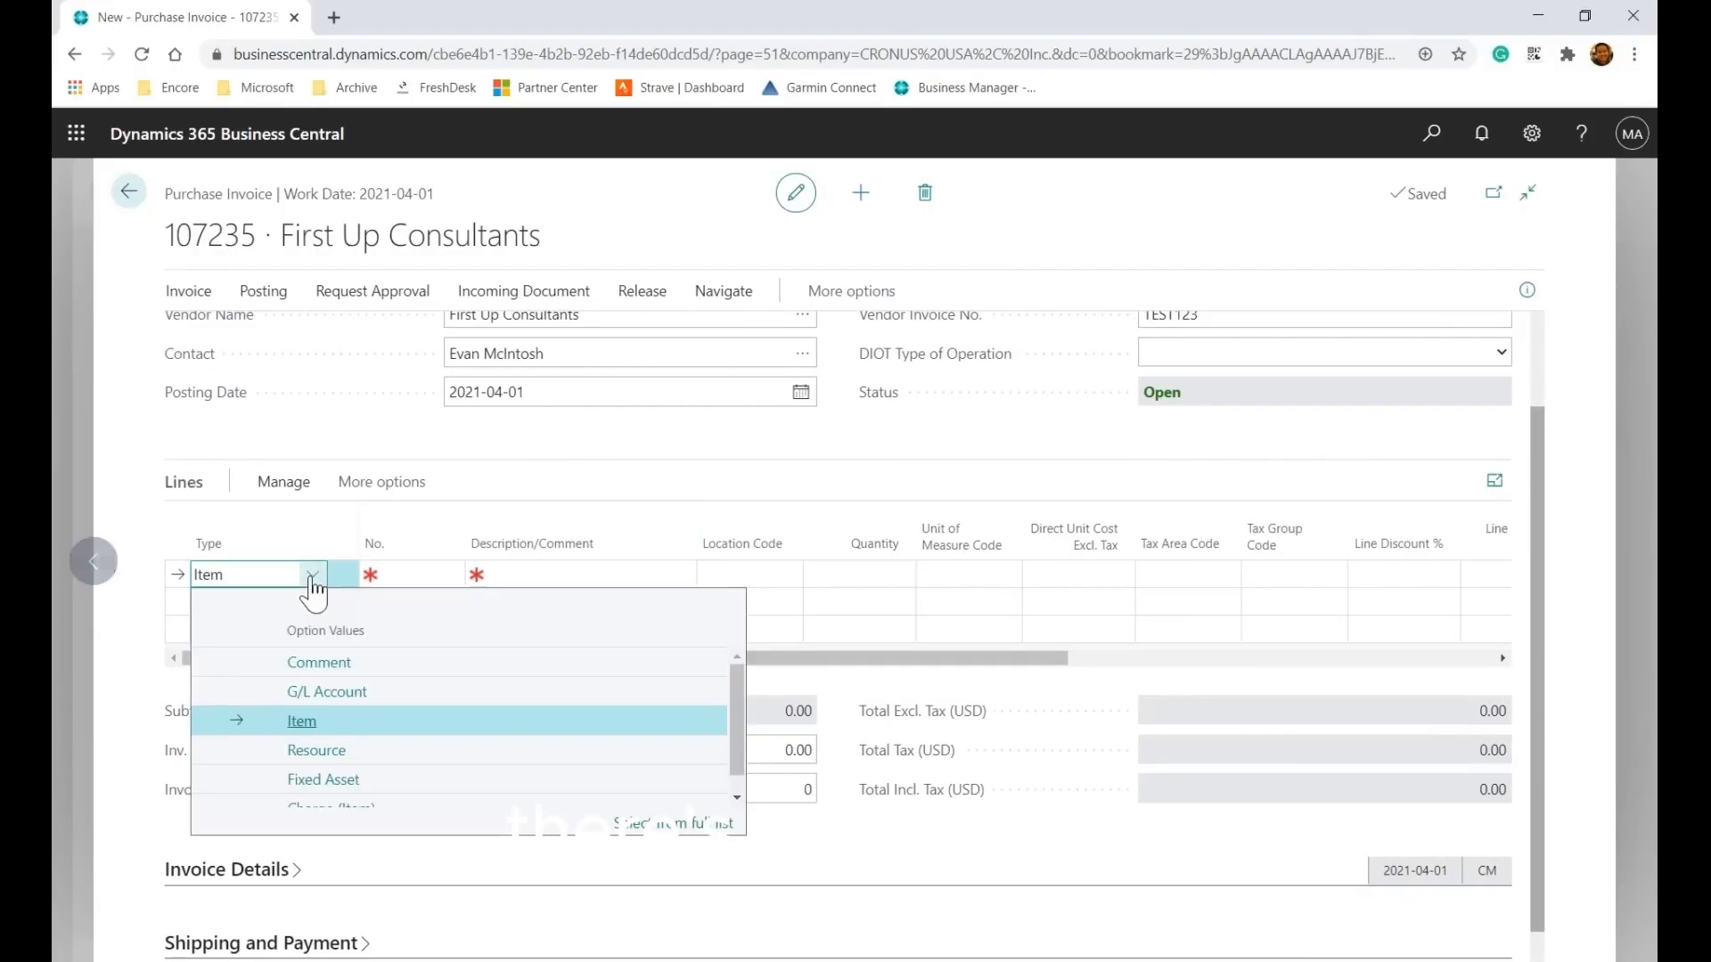
pyautogui.click(363, 695)
pyautogui.click(415, 574)
pyautogui.scroll(-15, 534, 713)
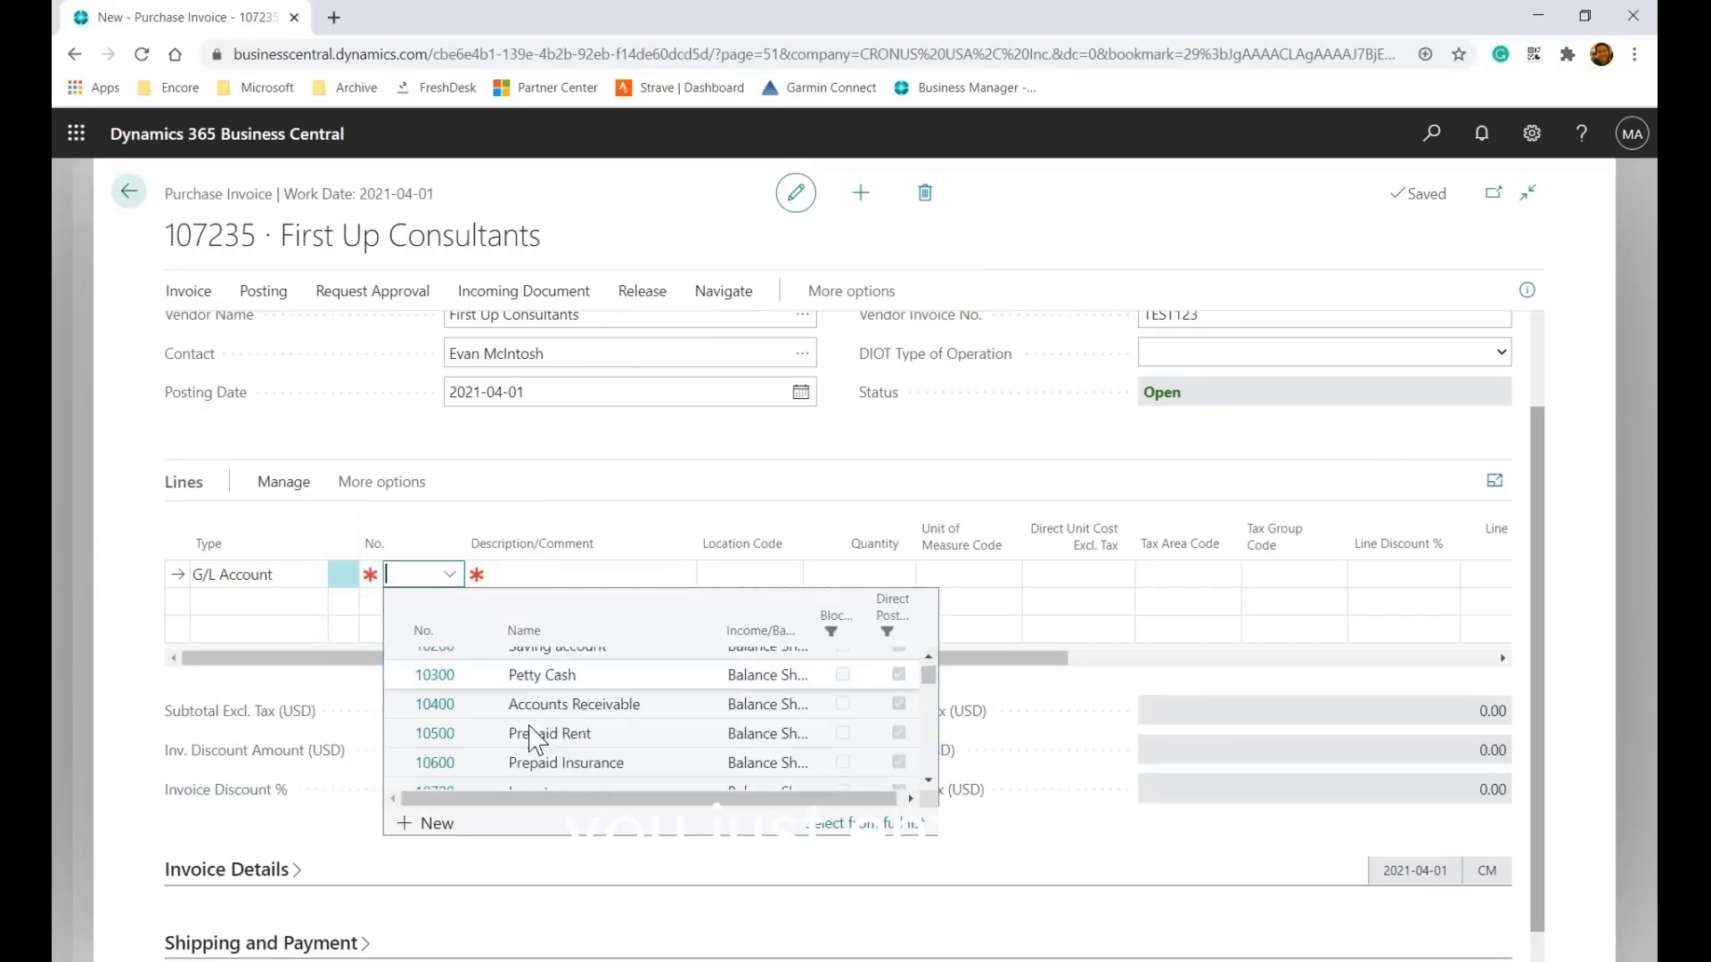
pyautogui.click(567, 700)
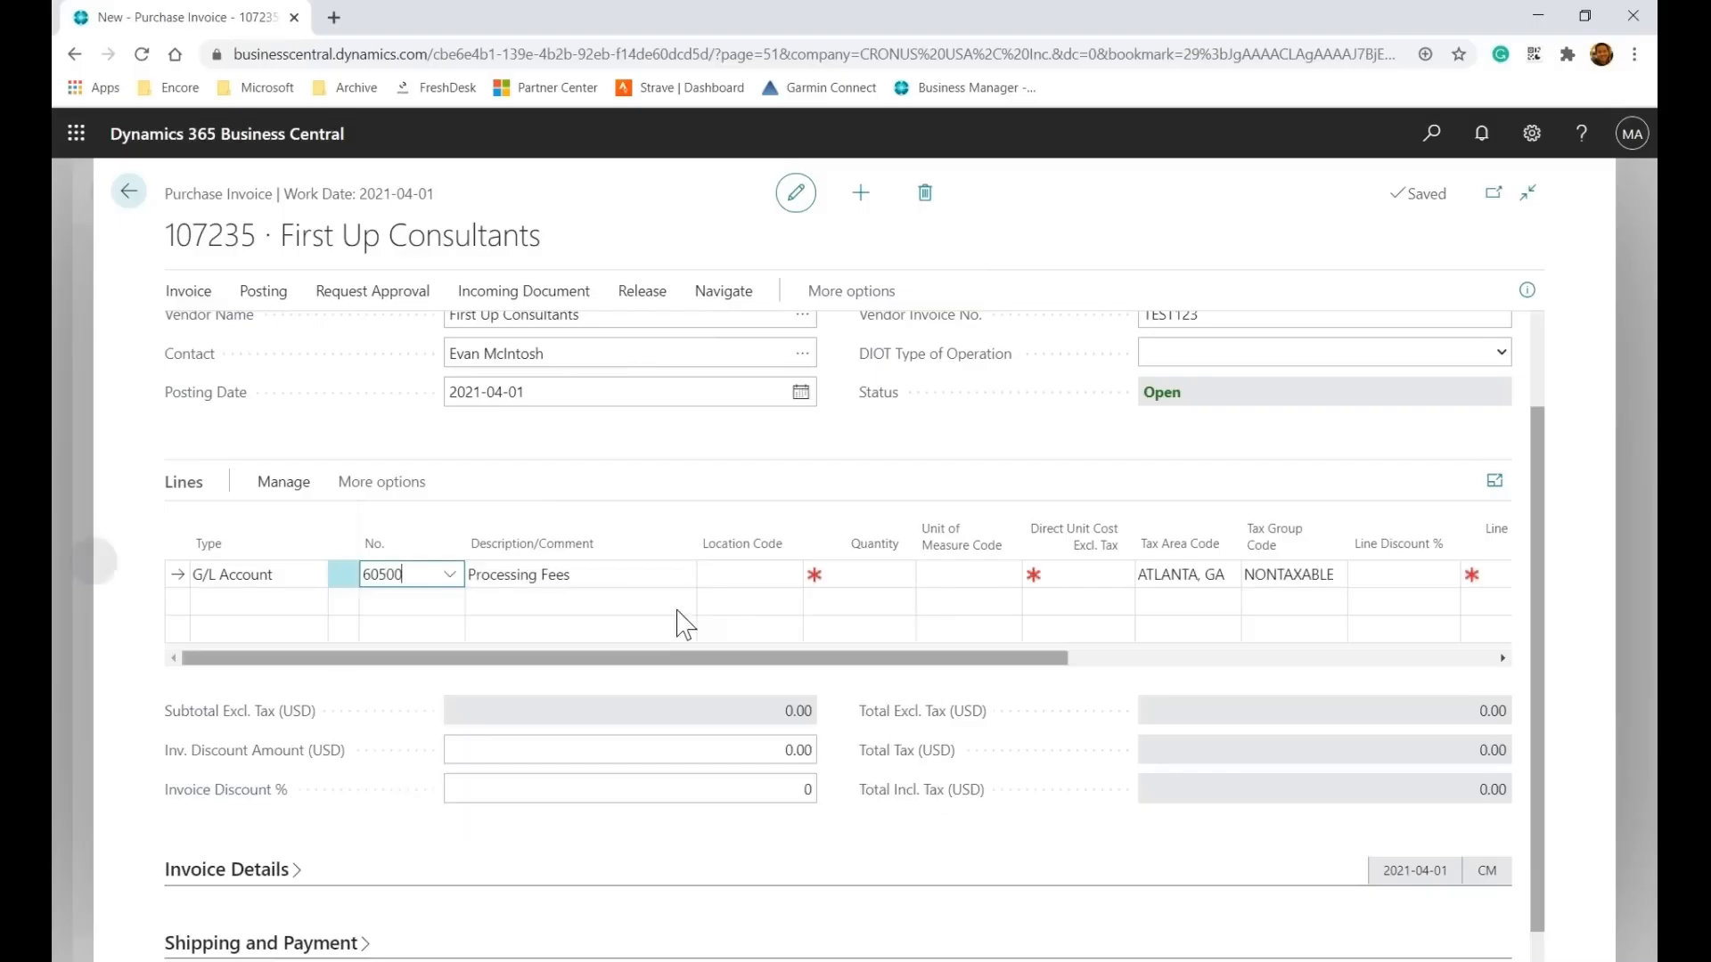
# Set the Processing Fees line's quantity to 1 and its direct unit cost excluding tax to 100, and review the line's remaining columns
pyautogui.click(895, 572)
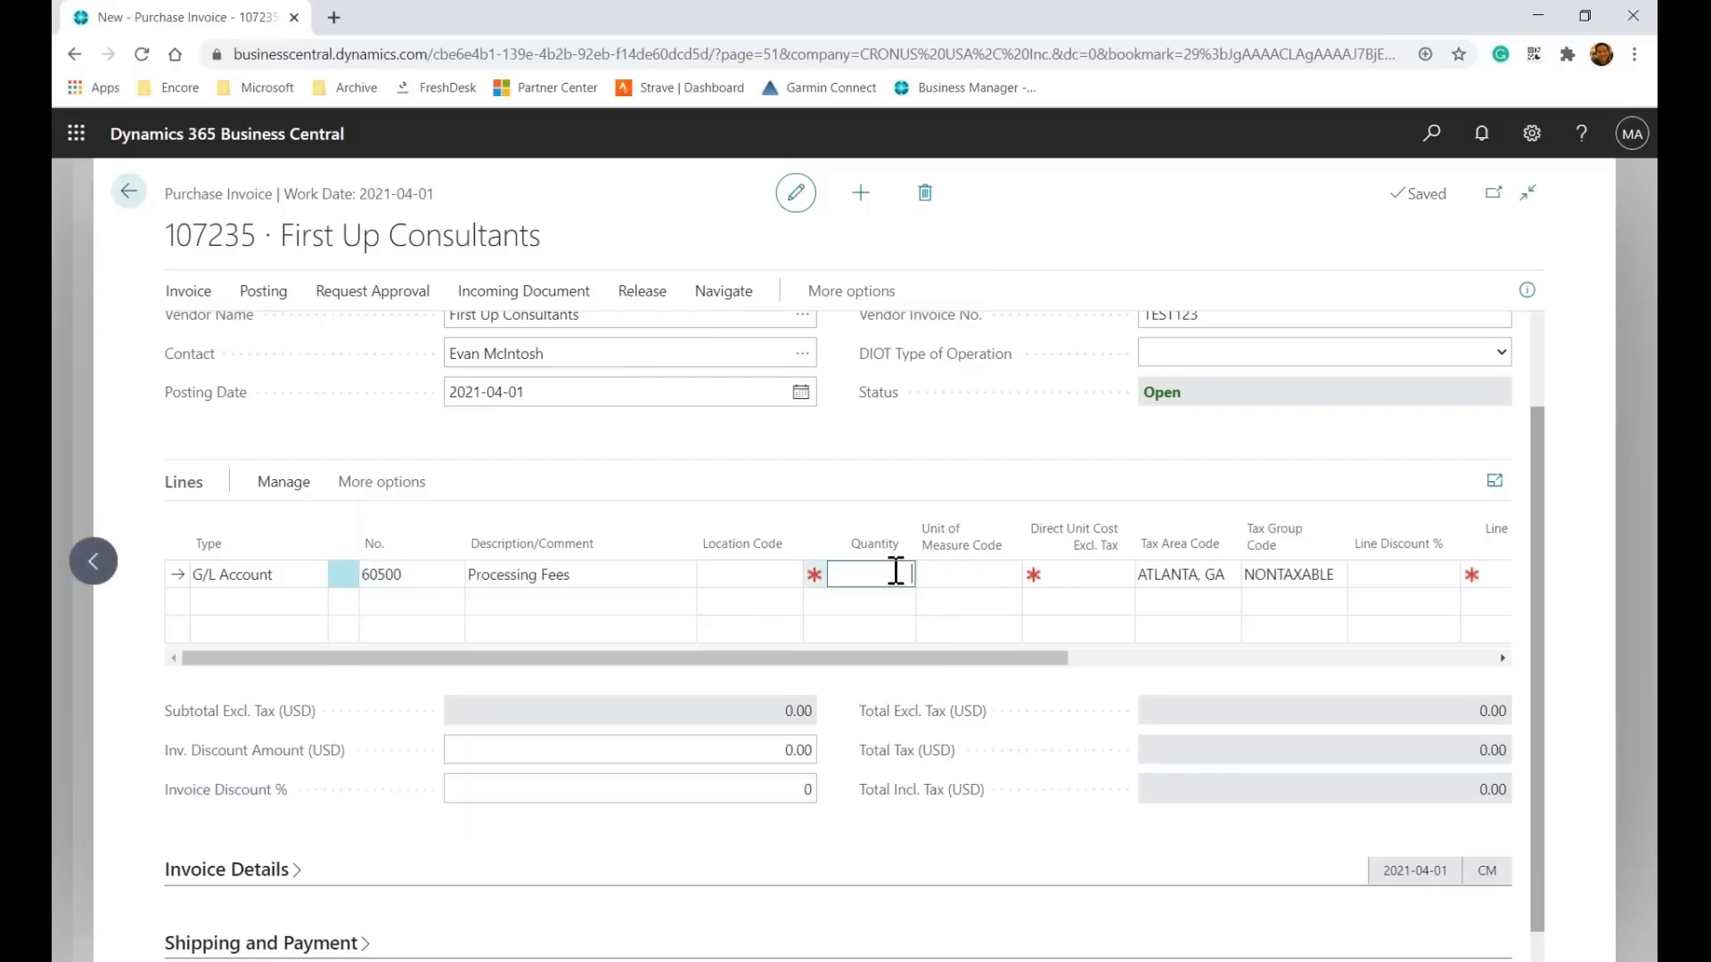
pyautogui.write('1')
pyautogui.press('Tab')
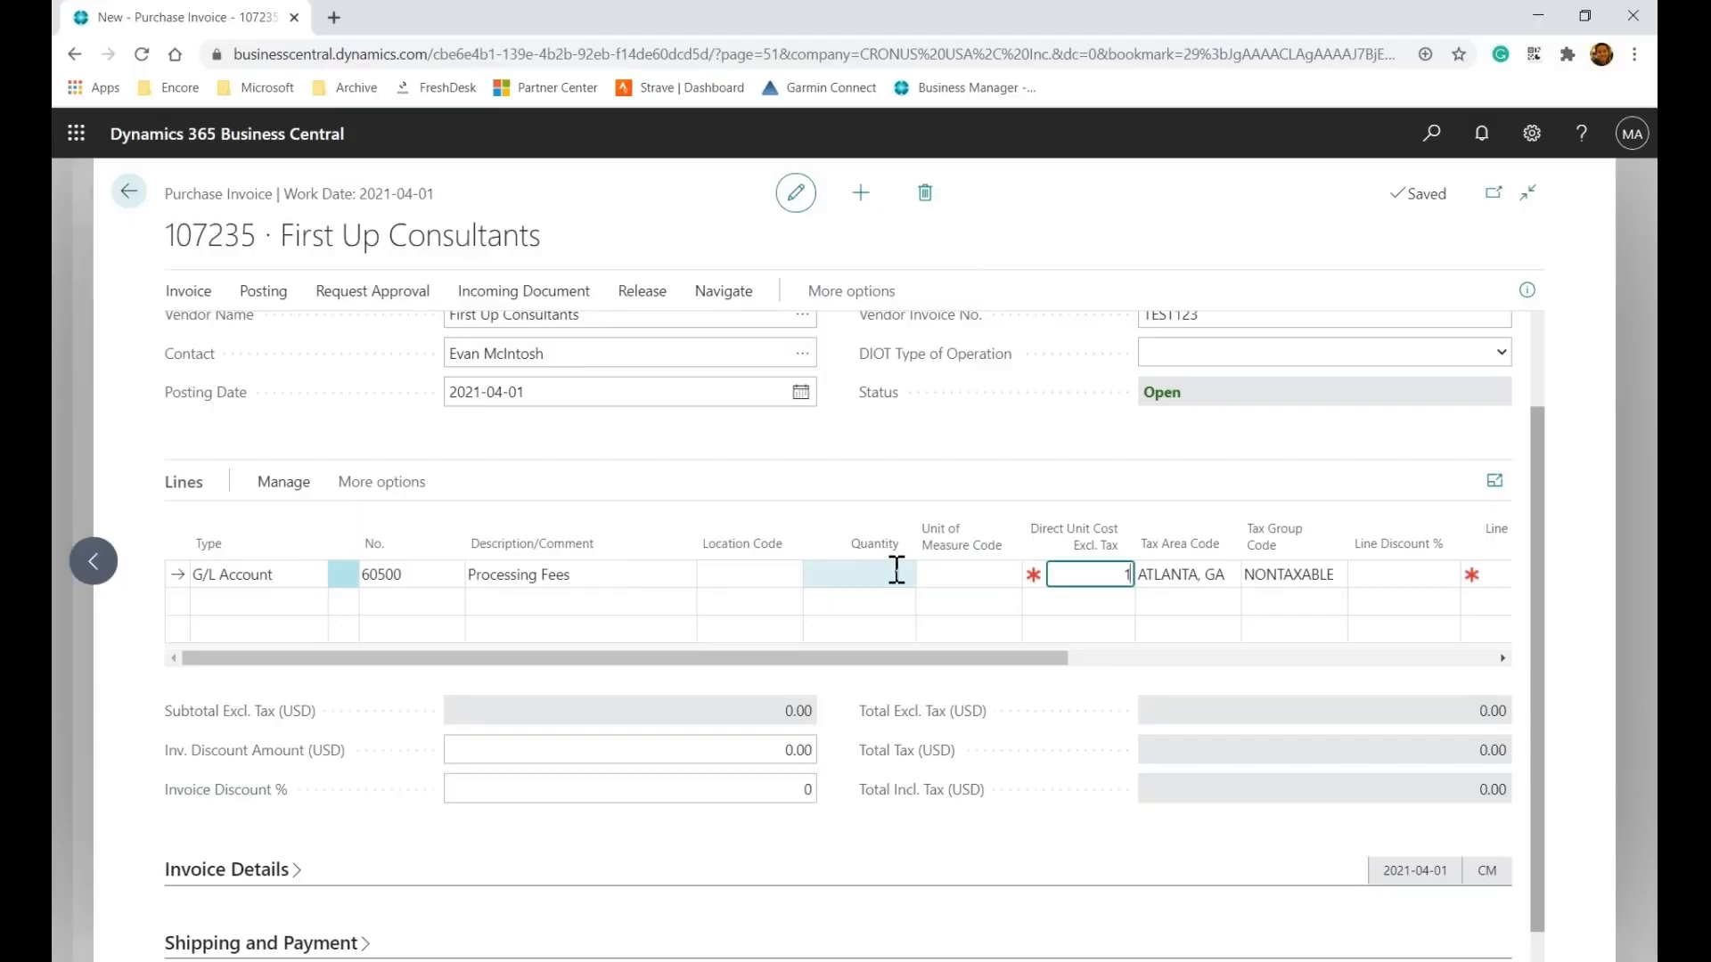
pyautogui.write('100')
pyautogui.press('Tab')
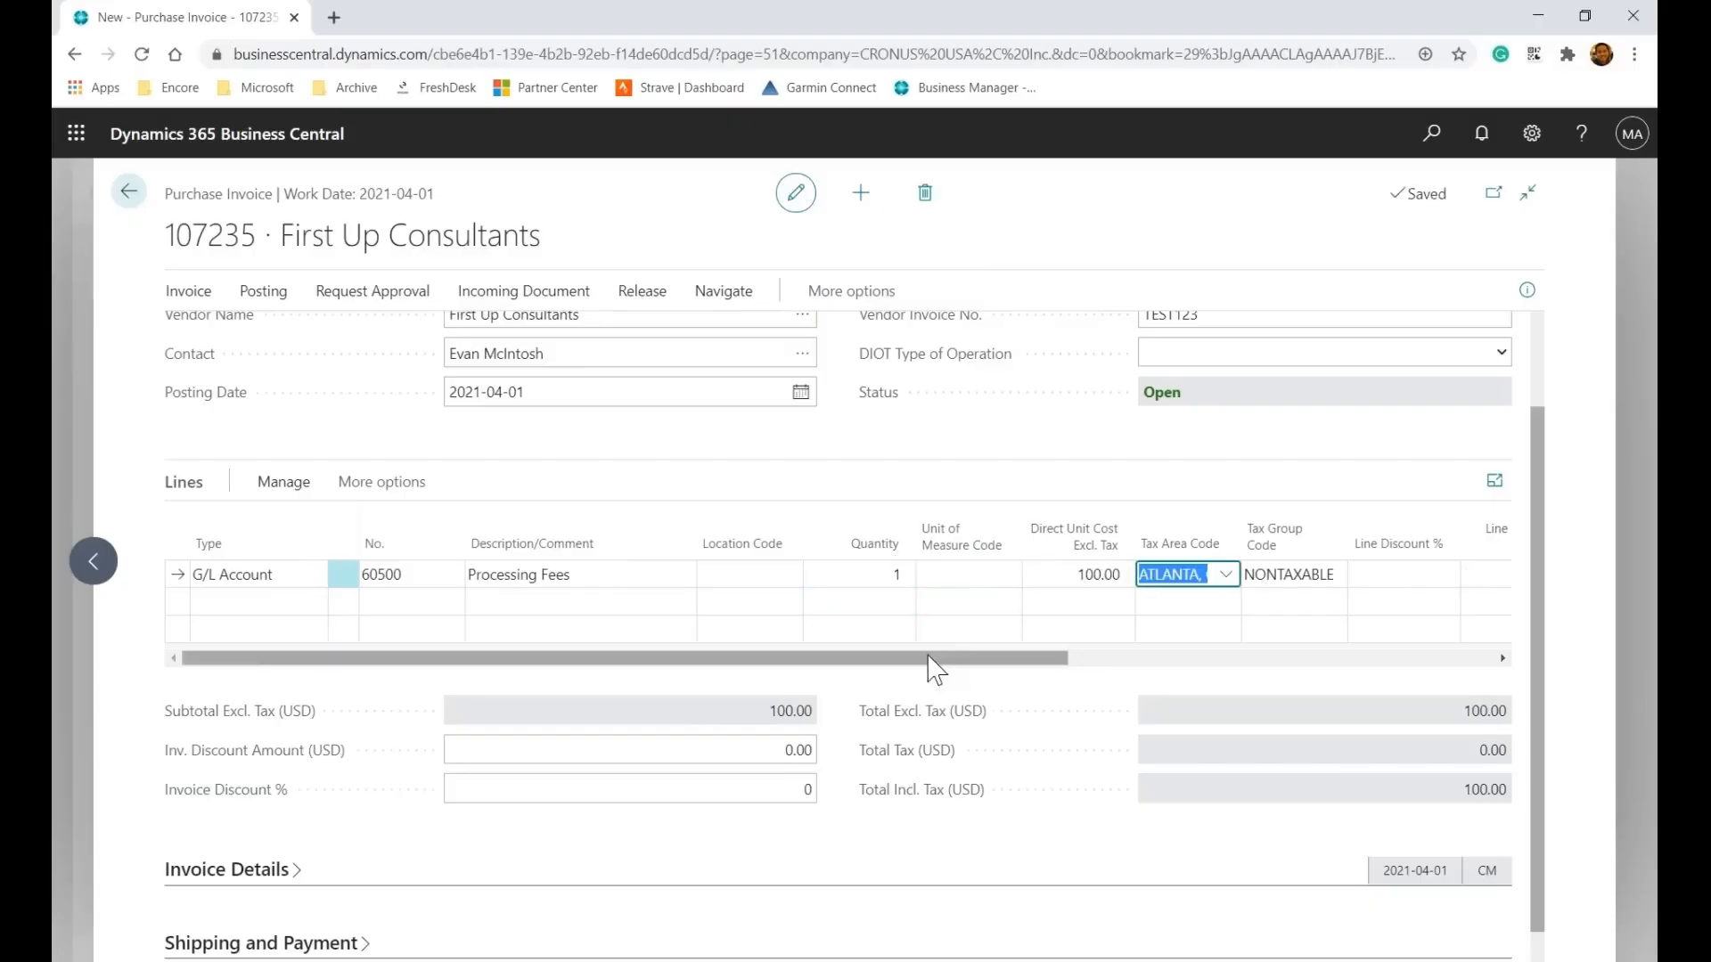
pyautogui.moveTo(1058, 655); pyautogui.dragTo(695, 677)
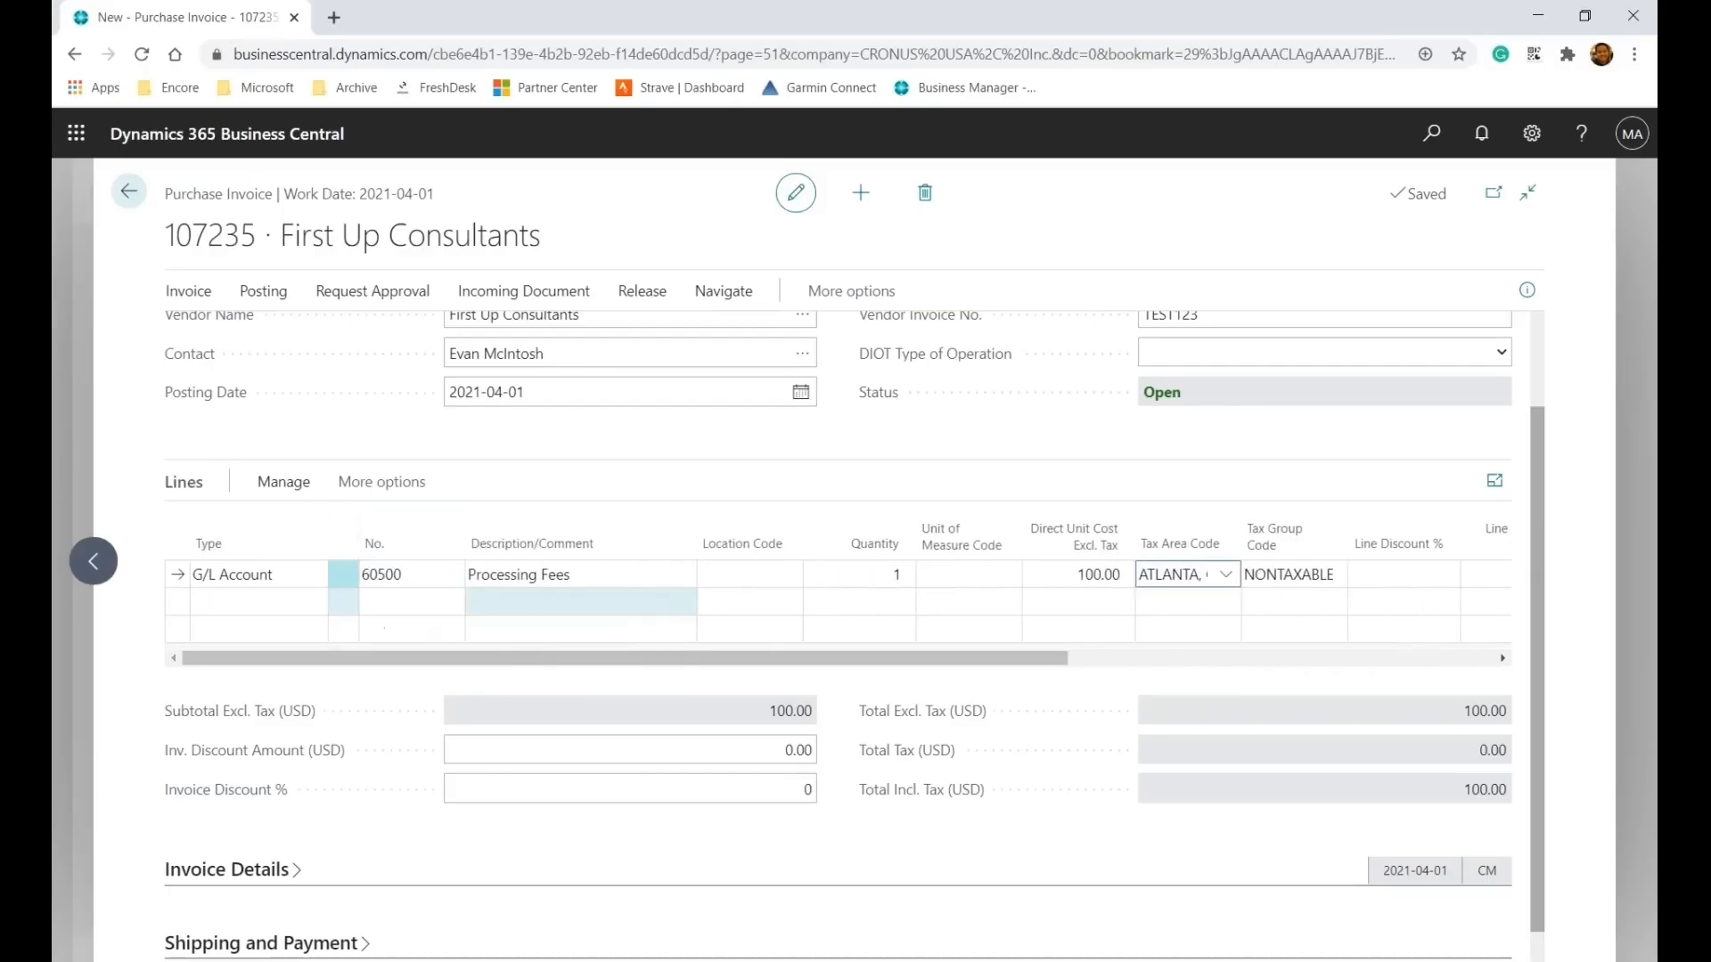
# Set the Processing Fees line's department code to HR, leaving its customer group code as it is
pyautogui.moveTo(805, 659); pyautogui.dragTo(1317, 654)
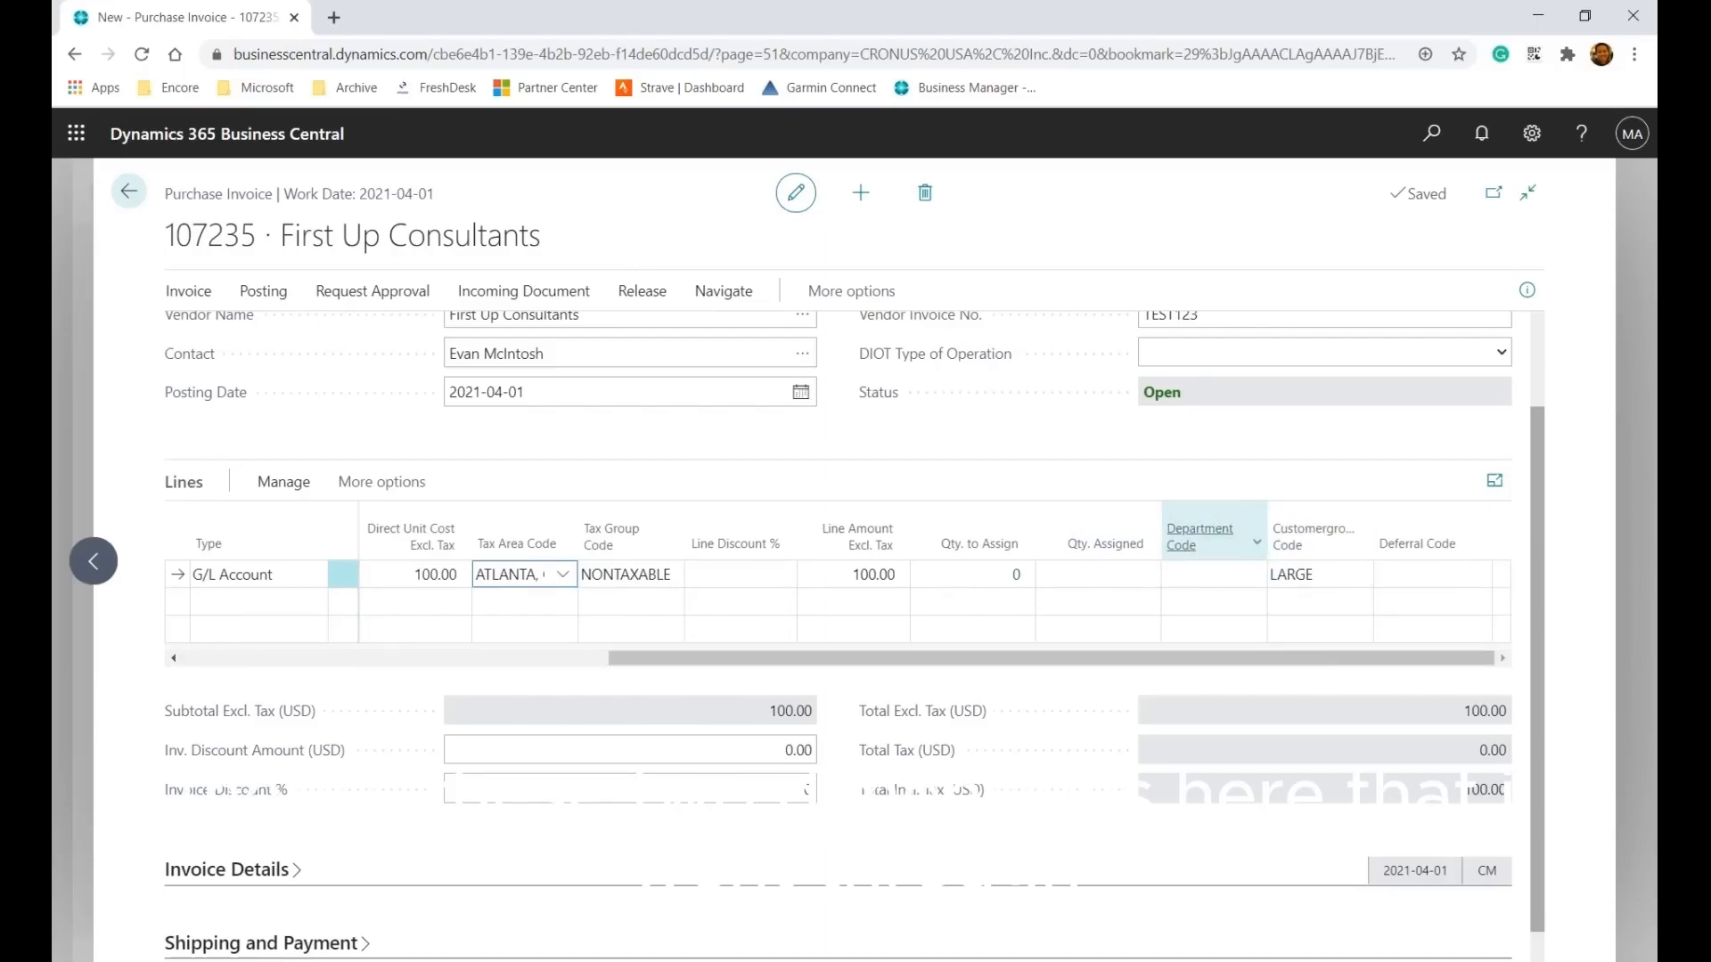
pyautogui.click(1210, 576)
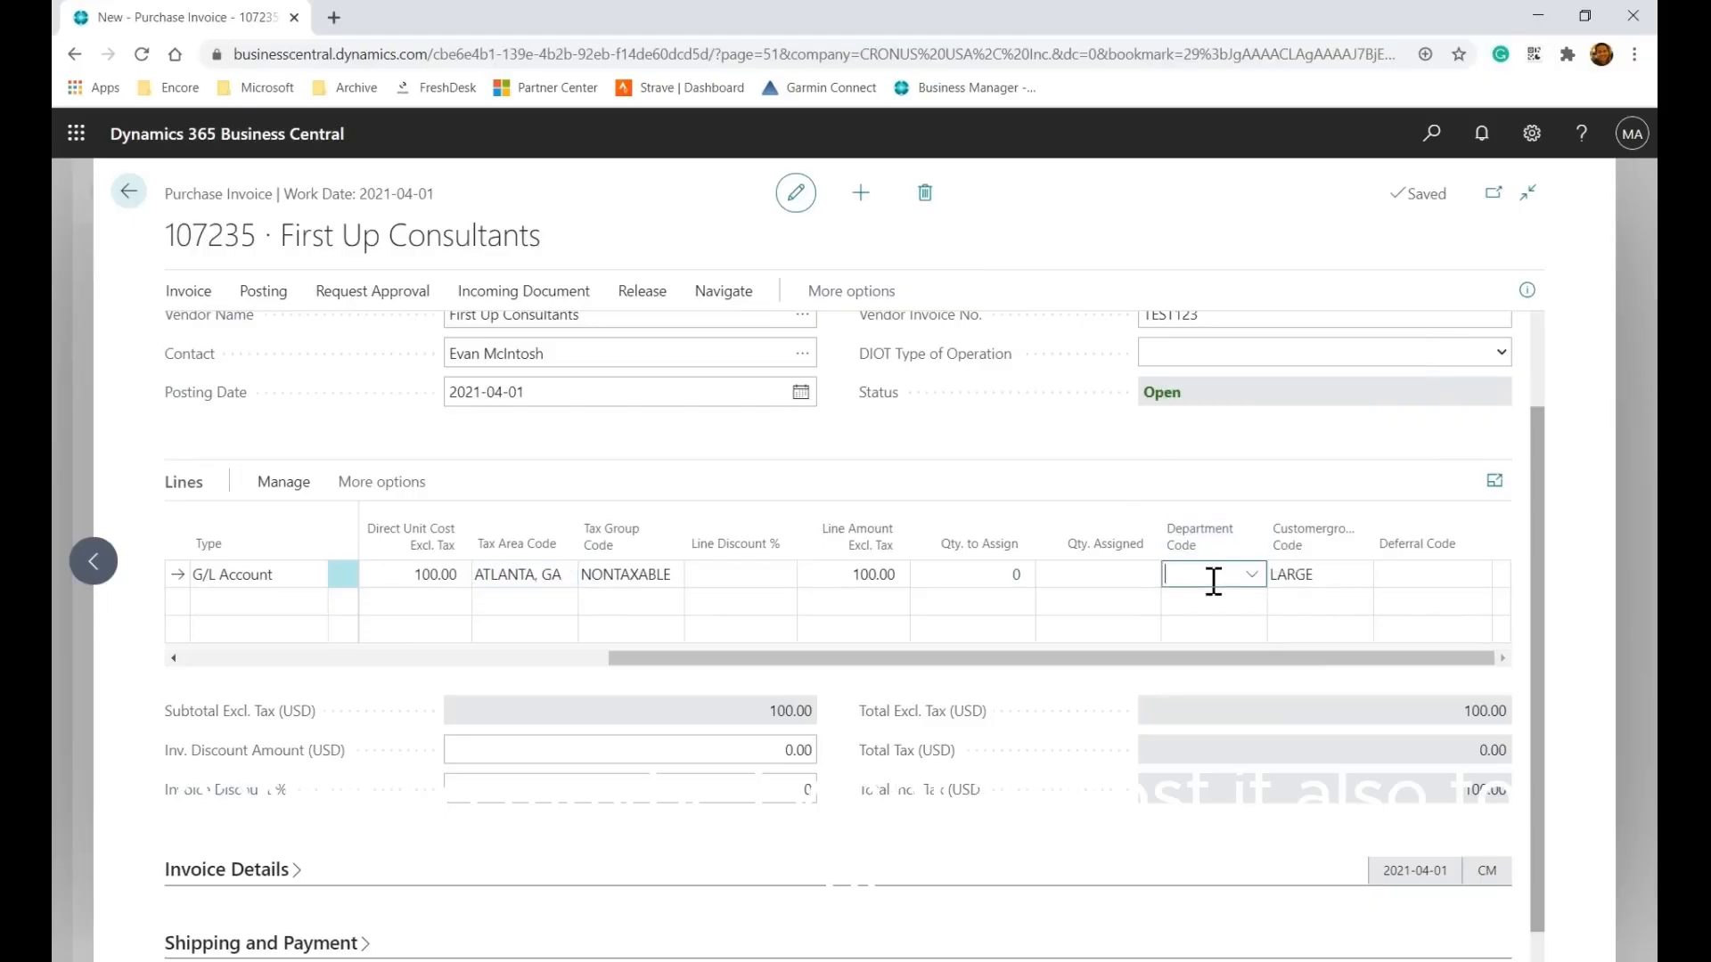
pyautogui.click(1252, 576)
pyautogui.scroll(-1, 985, 726)
pyautogui.scroll(1, 981, 731)
pyautogui.click(980, 724)
pyautogui.click(1310, 578)
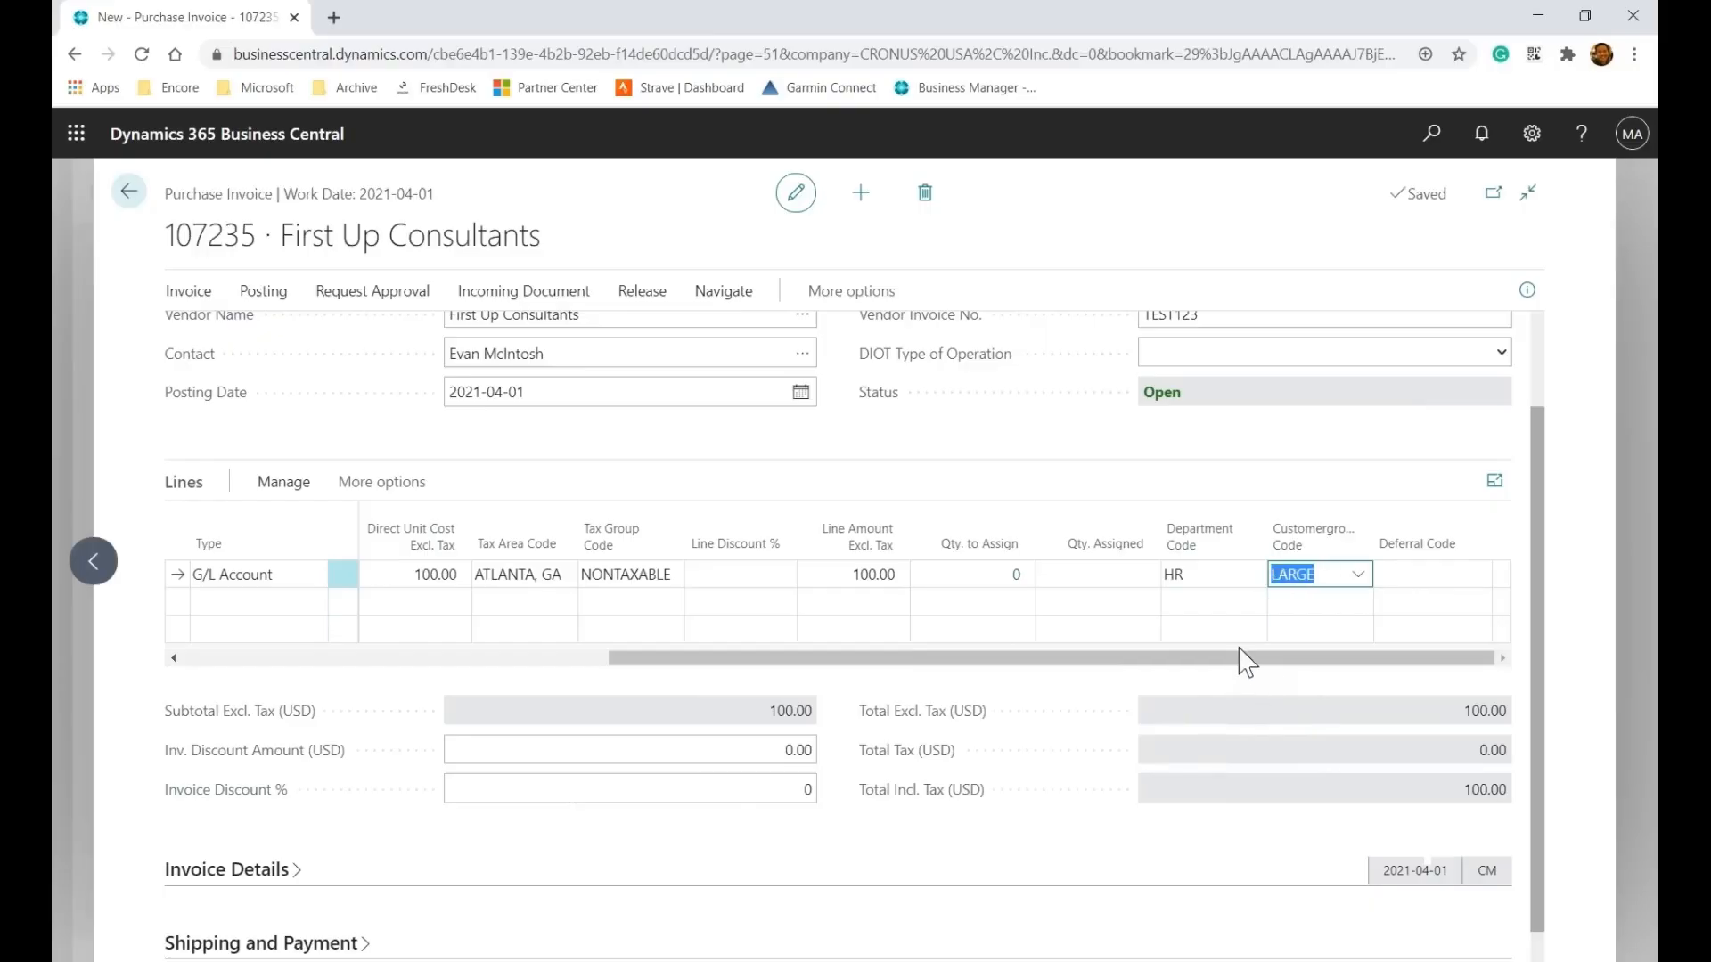
pyautogui.moveTo(1241, 658); pyautogui.dragTo(1032, 680)
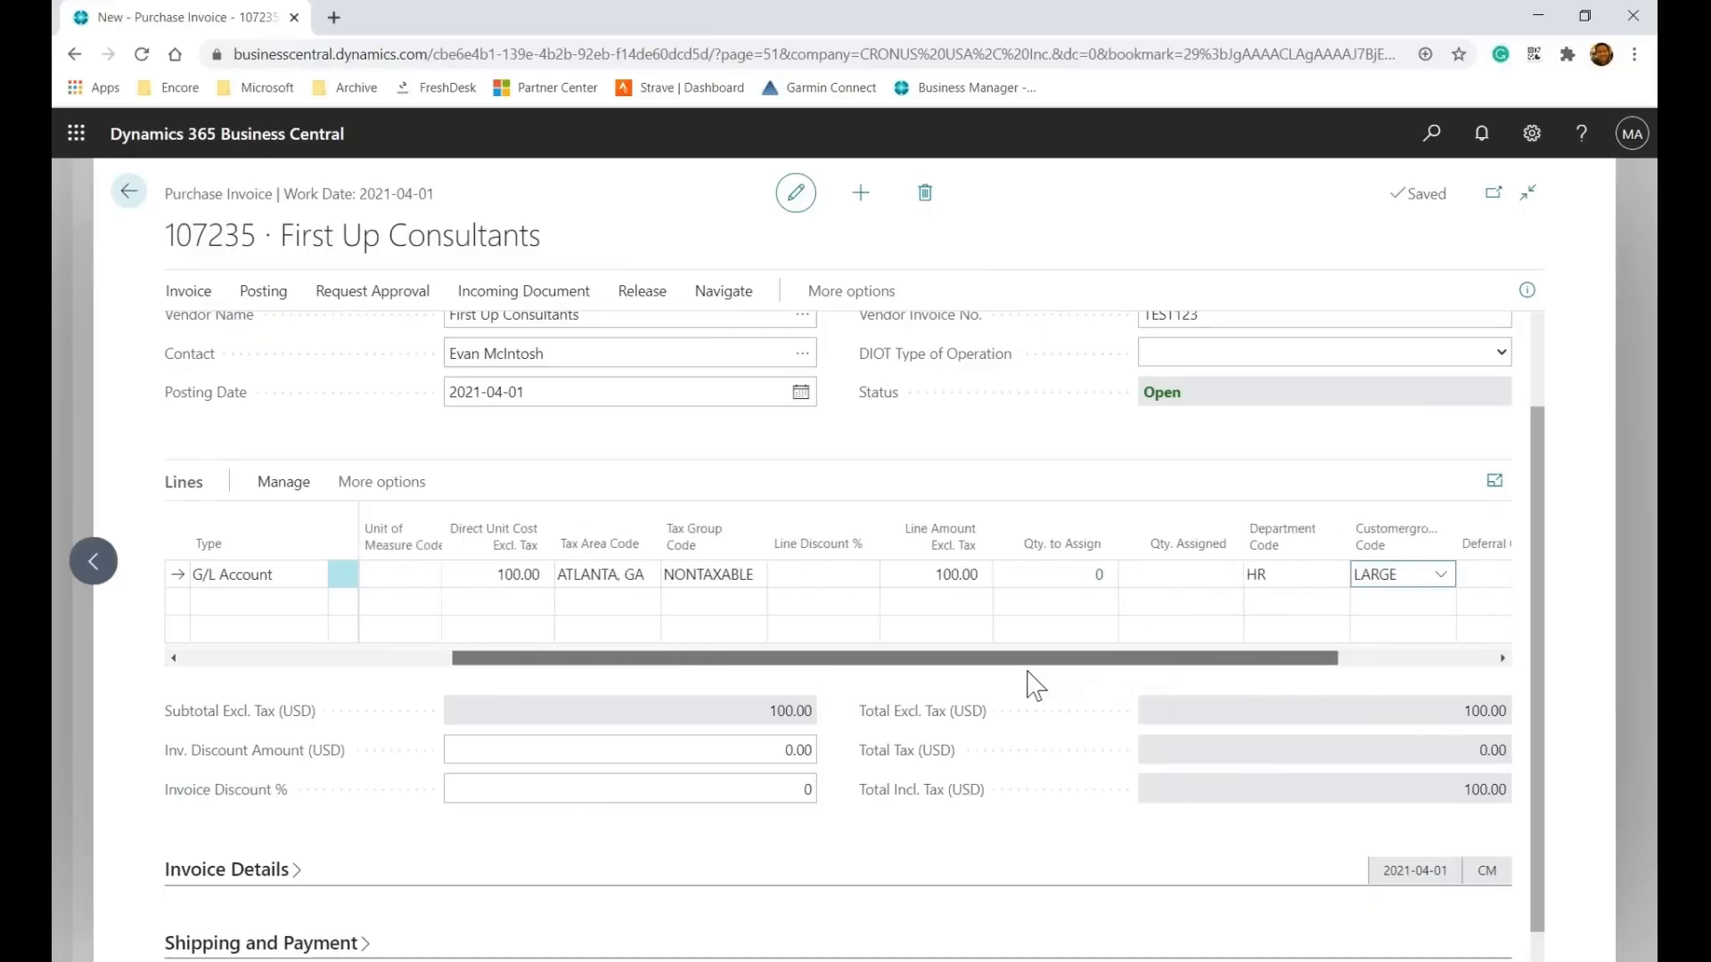
# Expand the invoice's additional actions and examine the available posting, approval, incoming document, release, navigation and related commands
pyautogui.click(265, 294)
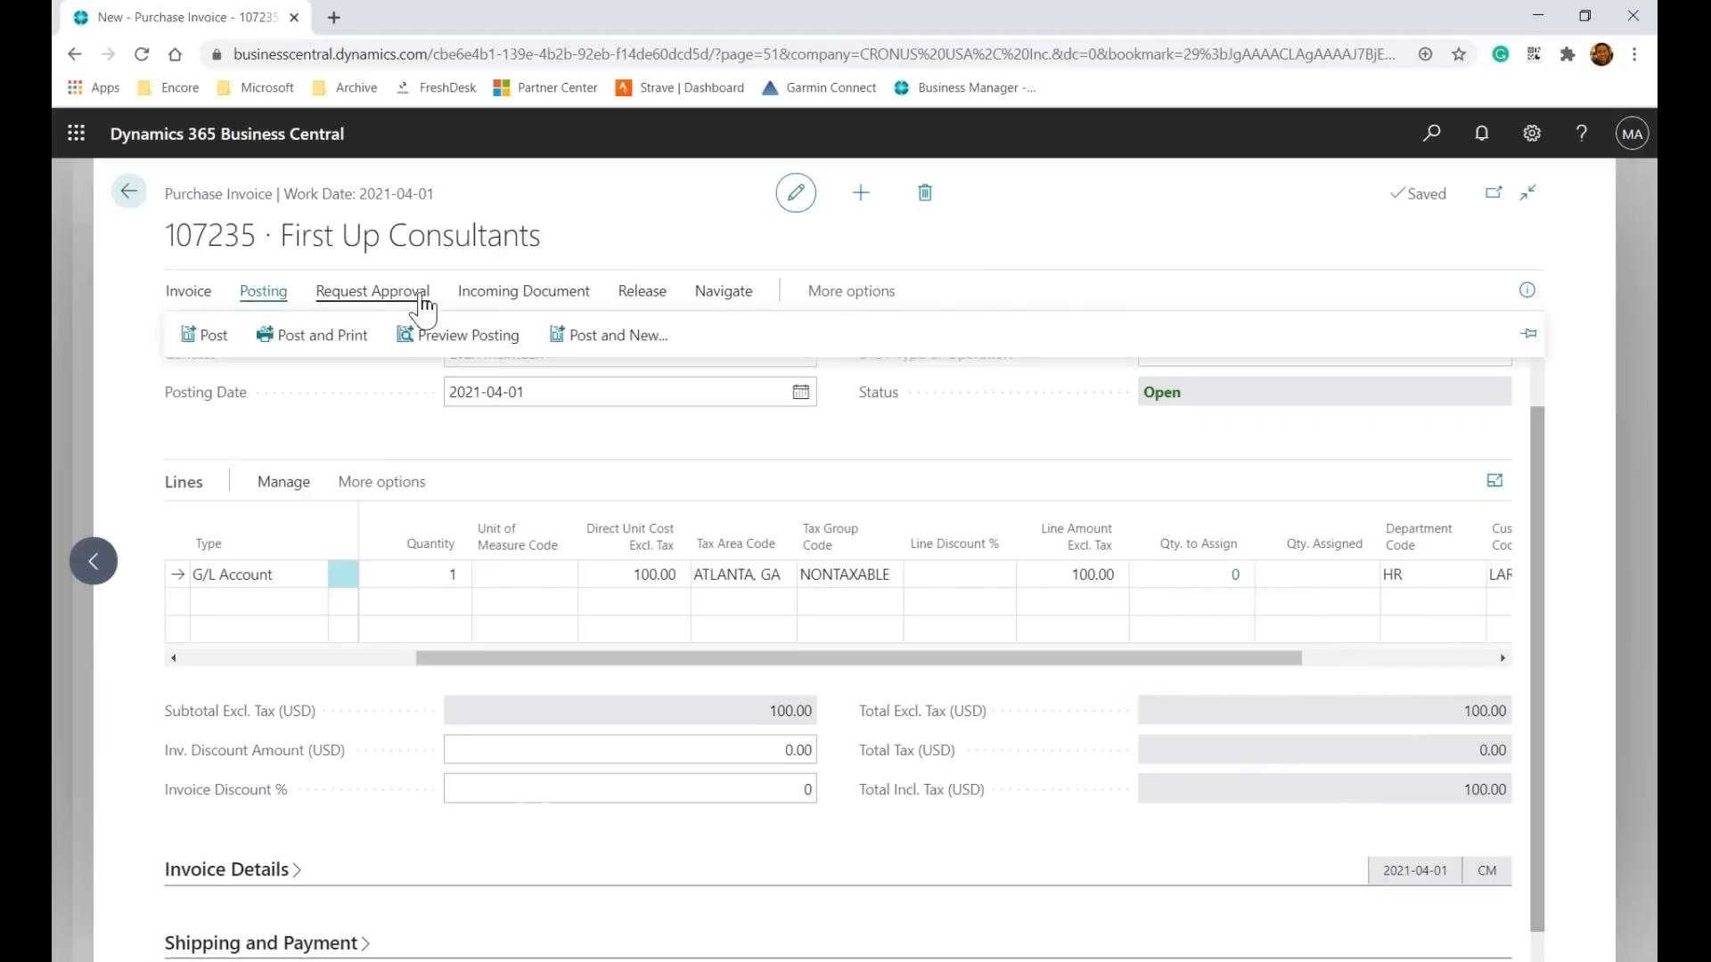
pyautogui.click(385, 297)
pyautogui.click(571, 297)
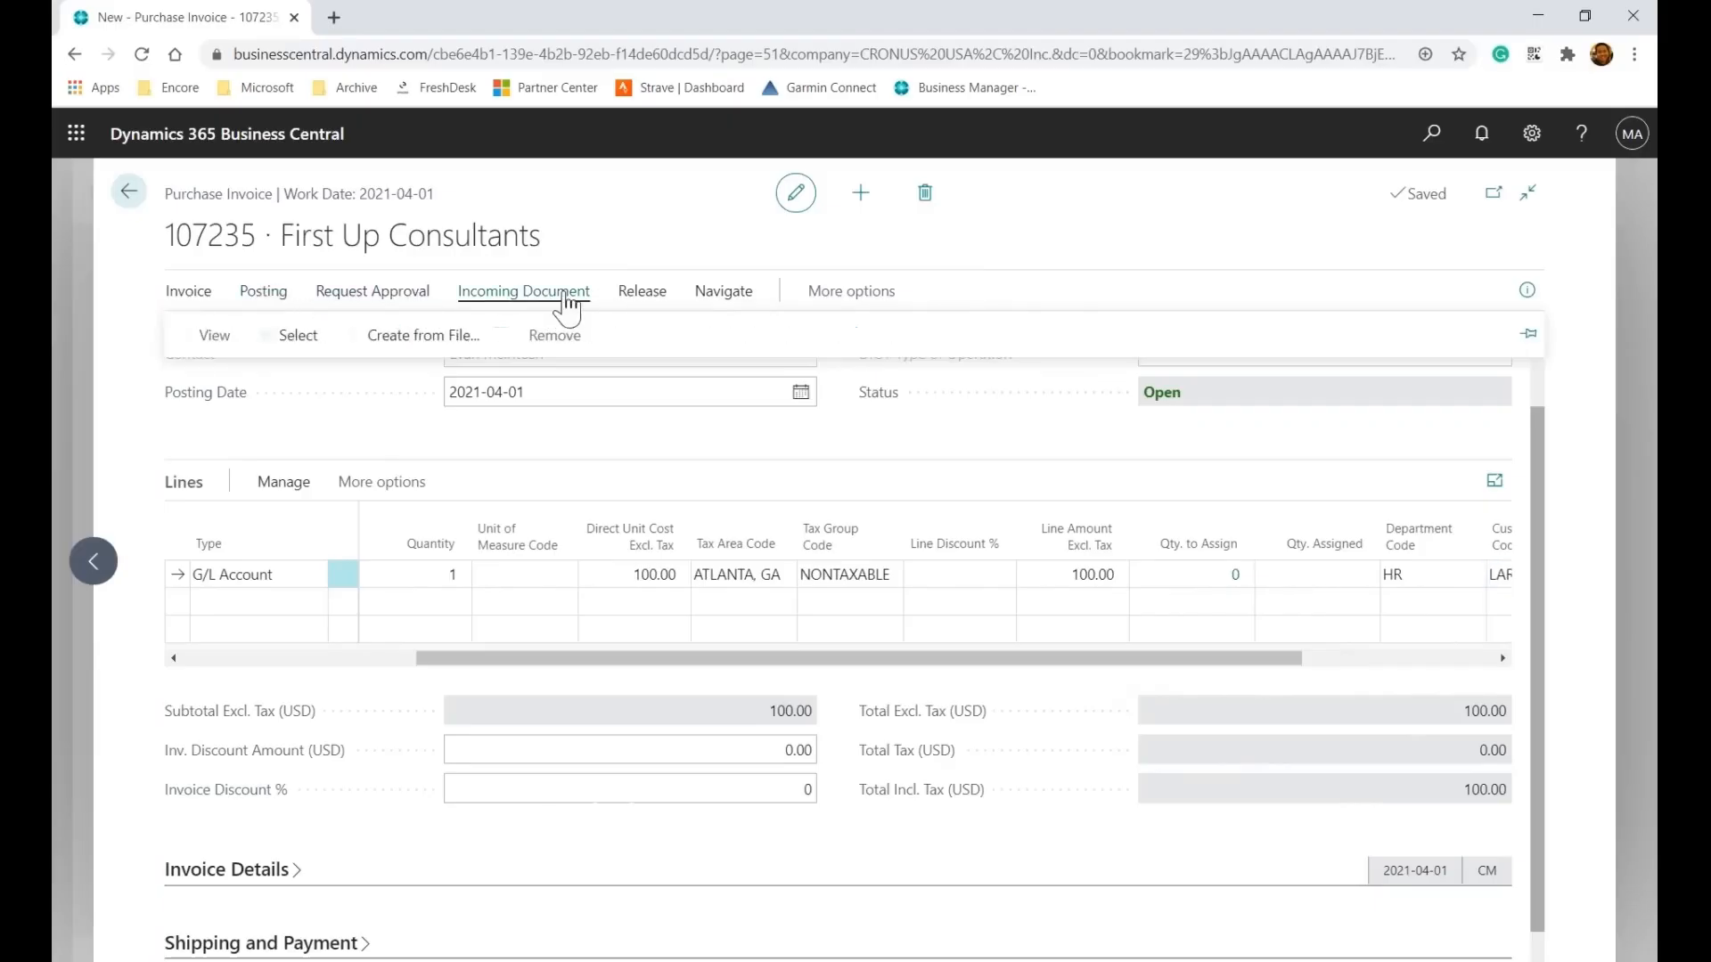
pyautogui.click(655, 297)
pyautogui.click(738, 299)
pyautogui.click(851, 292)
pyautogui.click(833, 294)
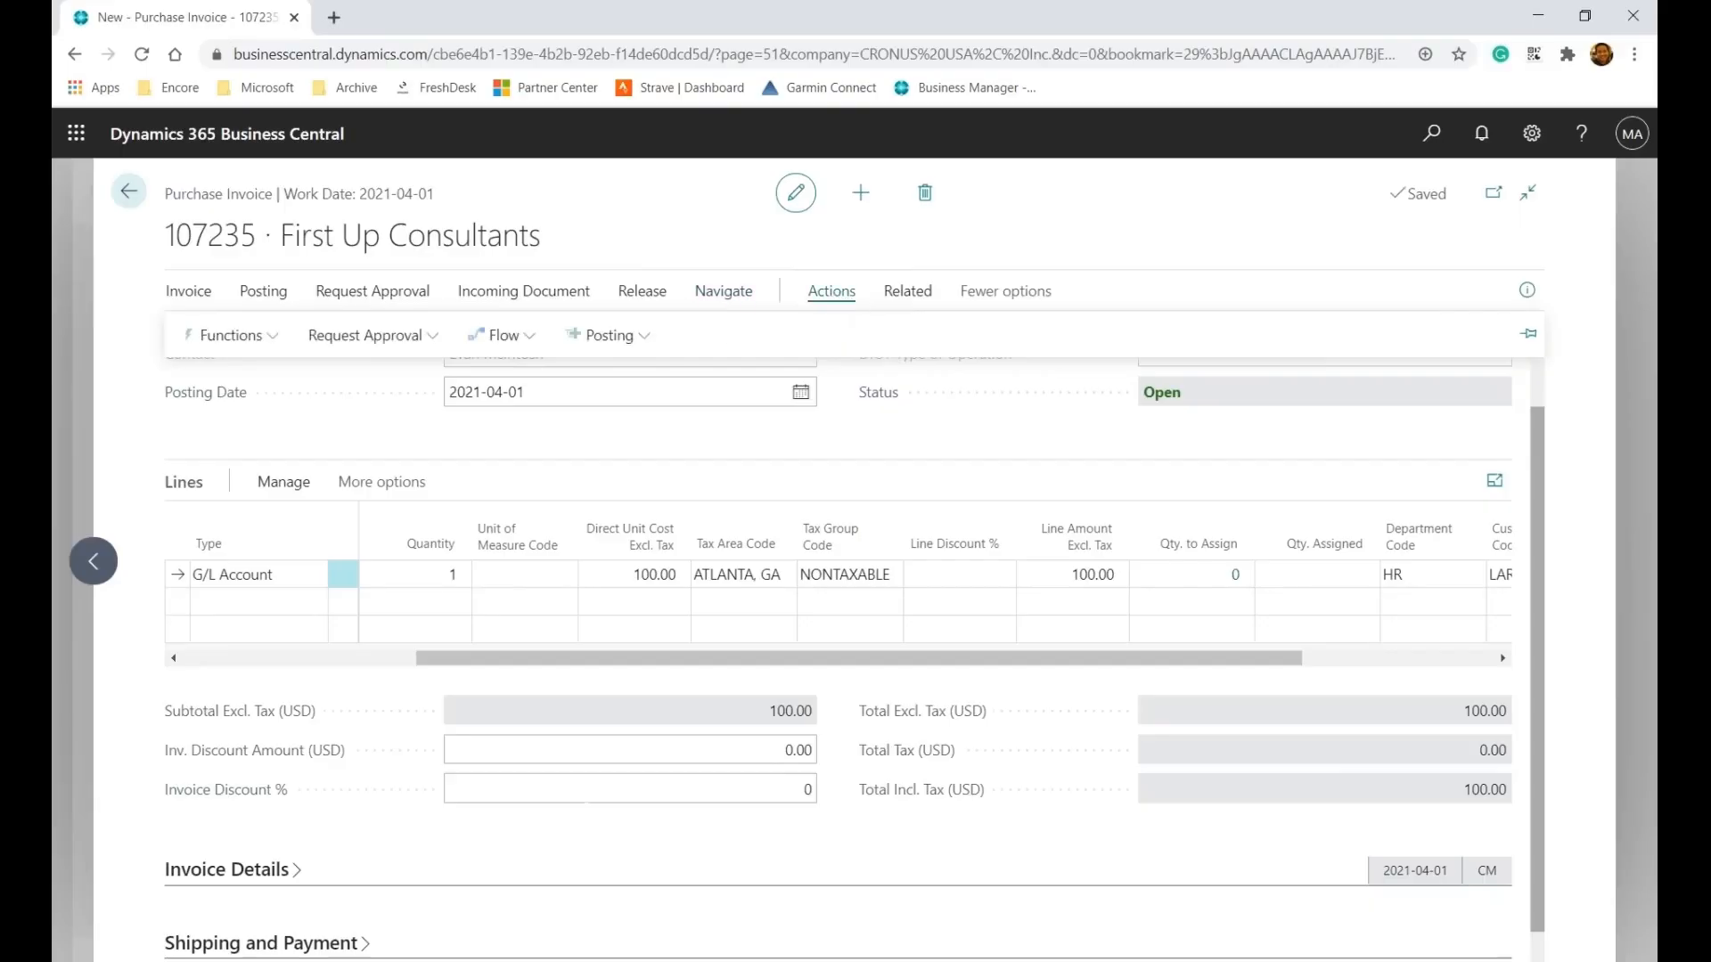
pyautogui.click(287, 340)
pyautogui.click(910, 297)
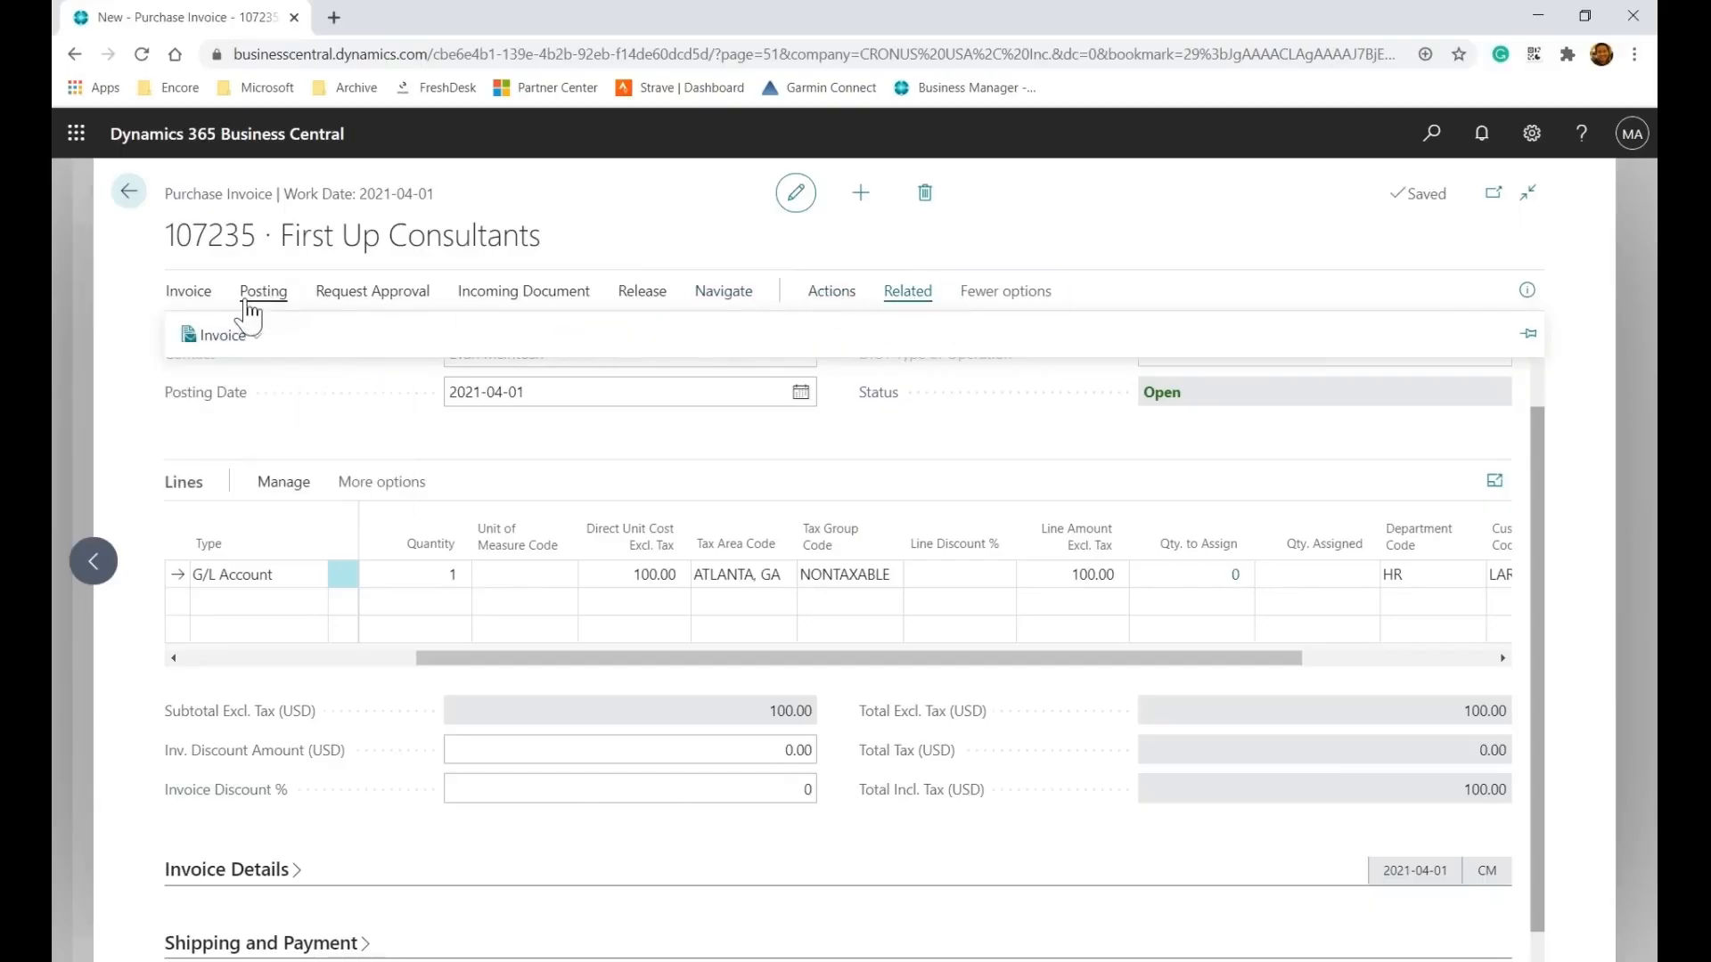
pyautogui.click(1010, 272)
pyautogui.moveTo(922, 657); pyautogui.dragTo(1119, 658)
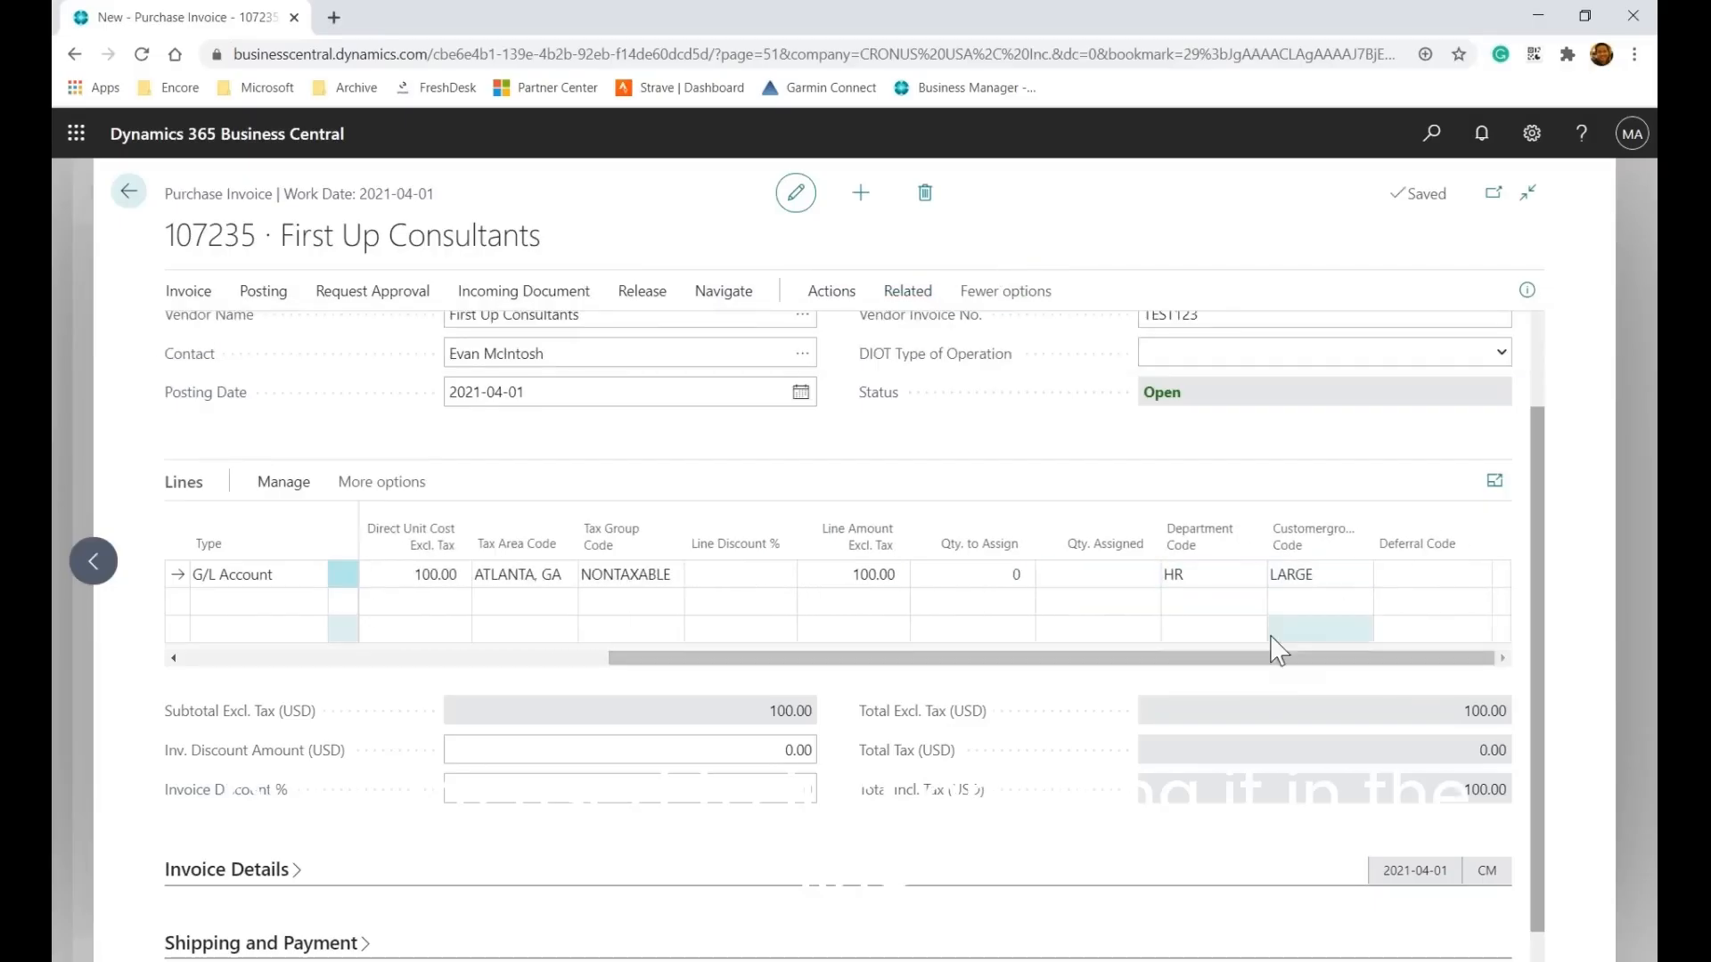
# Add a second invoice line of type Item for 1972-S, MUNICH Swivel Chair, yellow
pyautogui.moveTo(1153, 660); pyautogui.dragTo(573, 670)
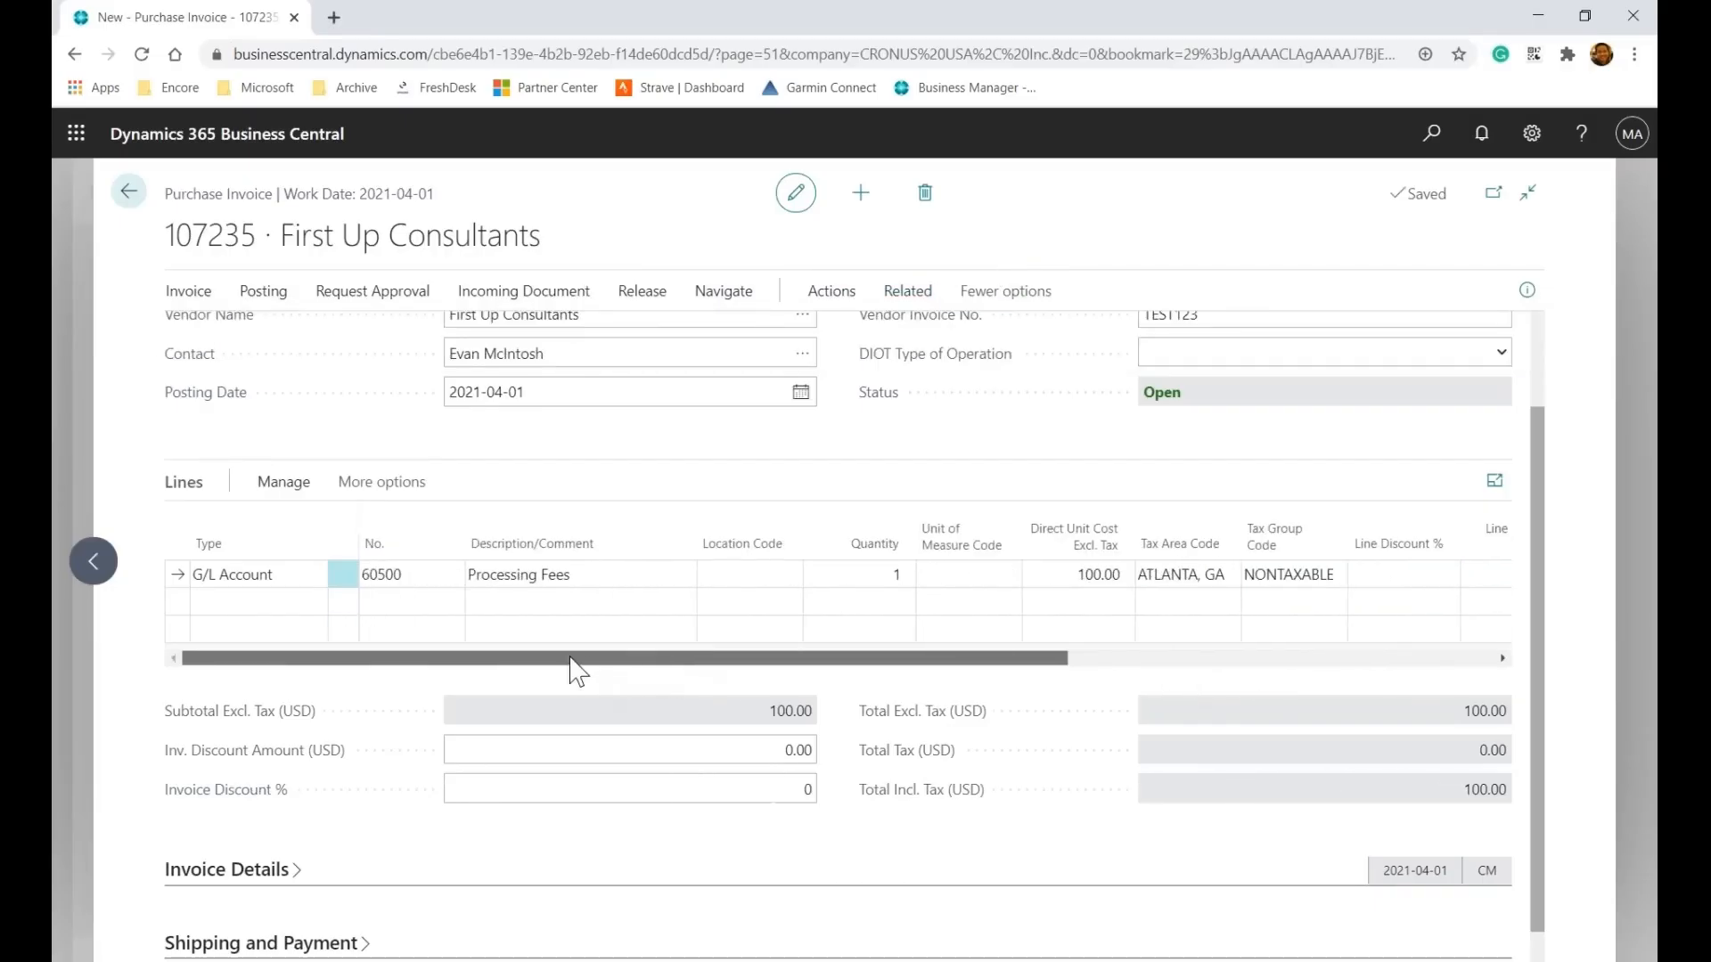
pyautogui.click(276, 606)
pyautogui.click(312, 602)
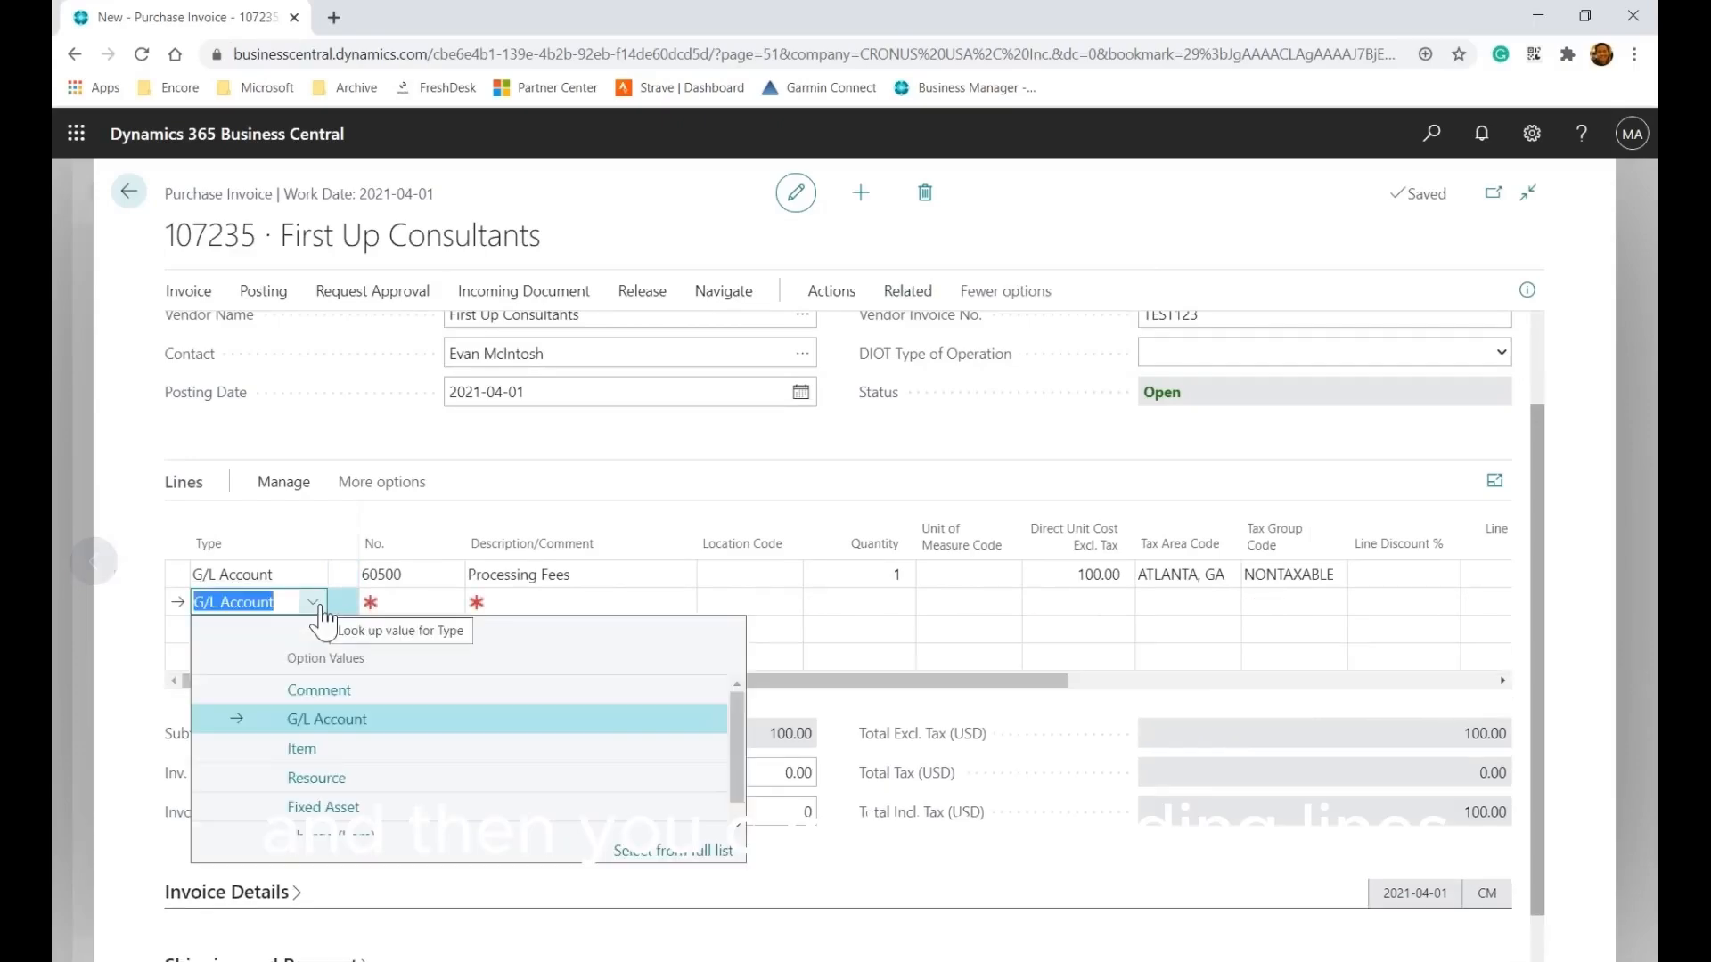
pyautogui.click(301, 749)
pyautogui.click(446, 604)
pyautogui.click(450, 603)
pyautogui.scroll(-3, 584, 740)
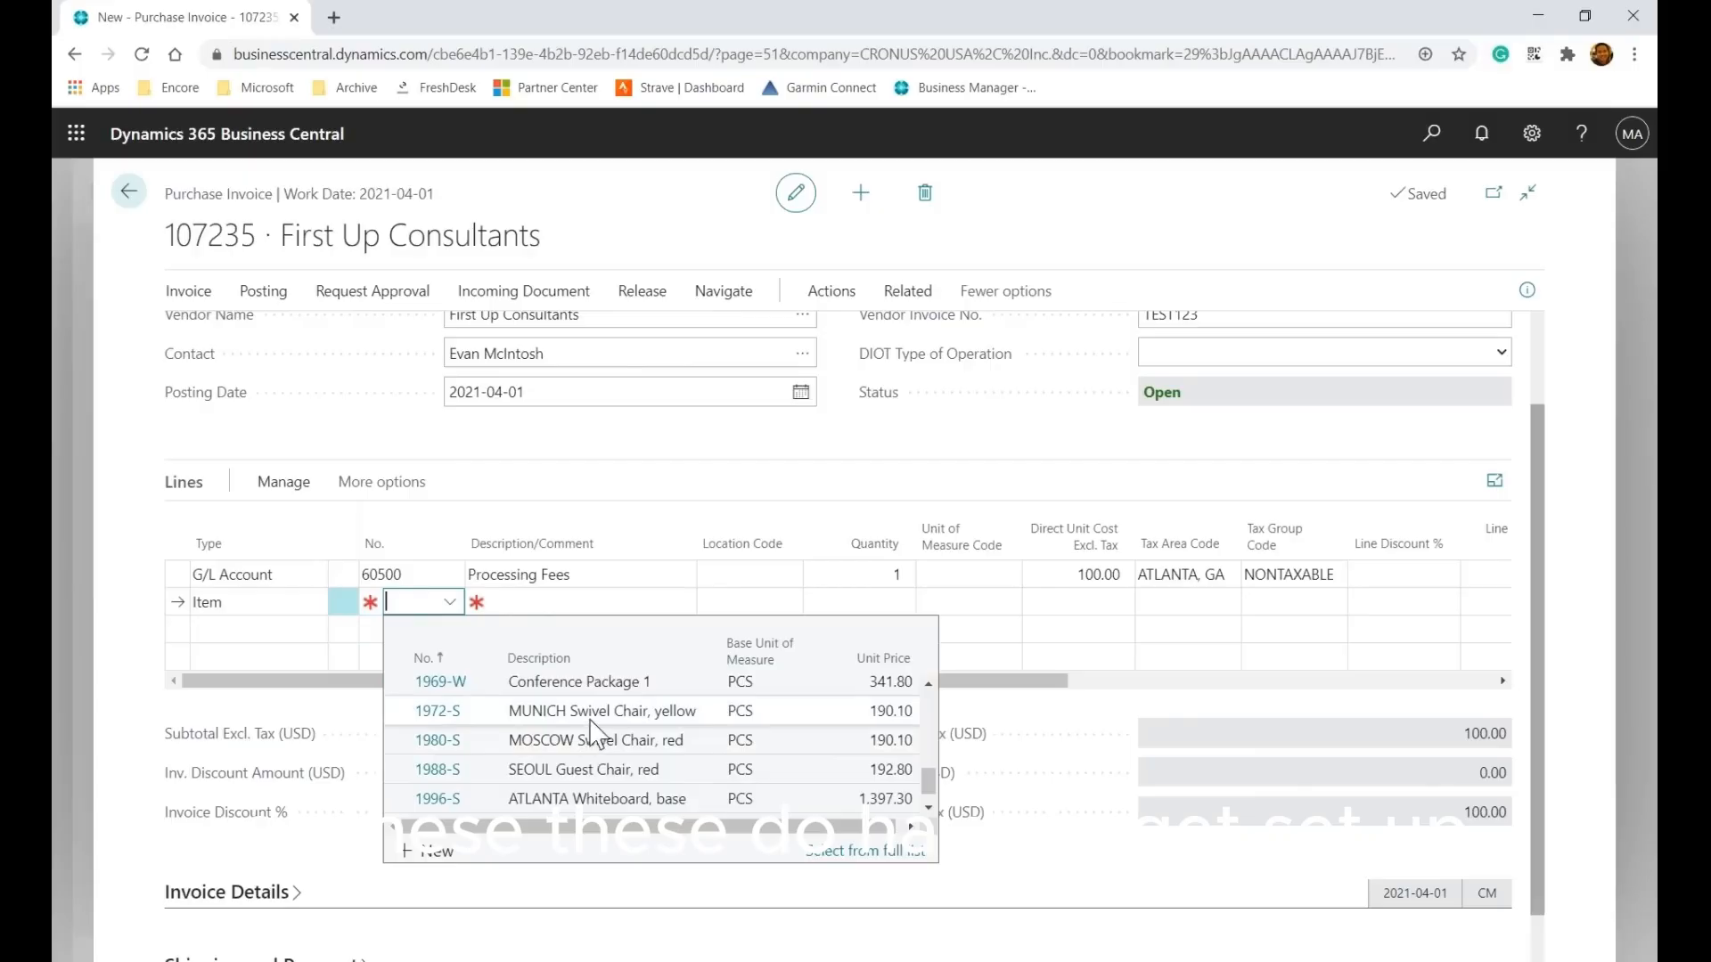
pyautogui.scroll(-1, 595, 735)
pyautogui.click(642, 688)
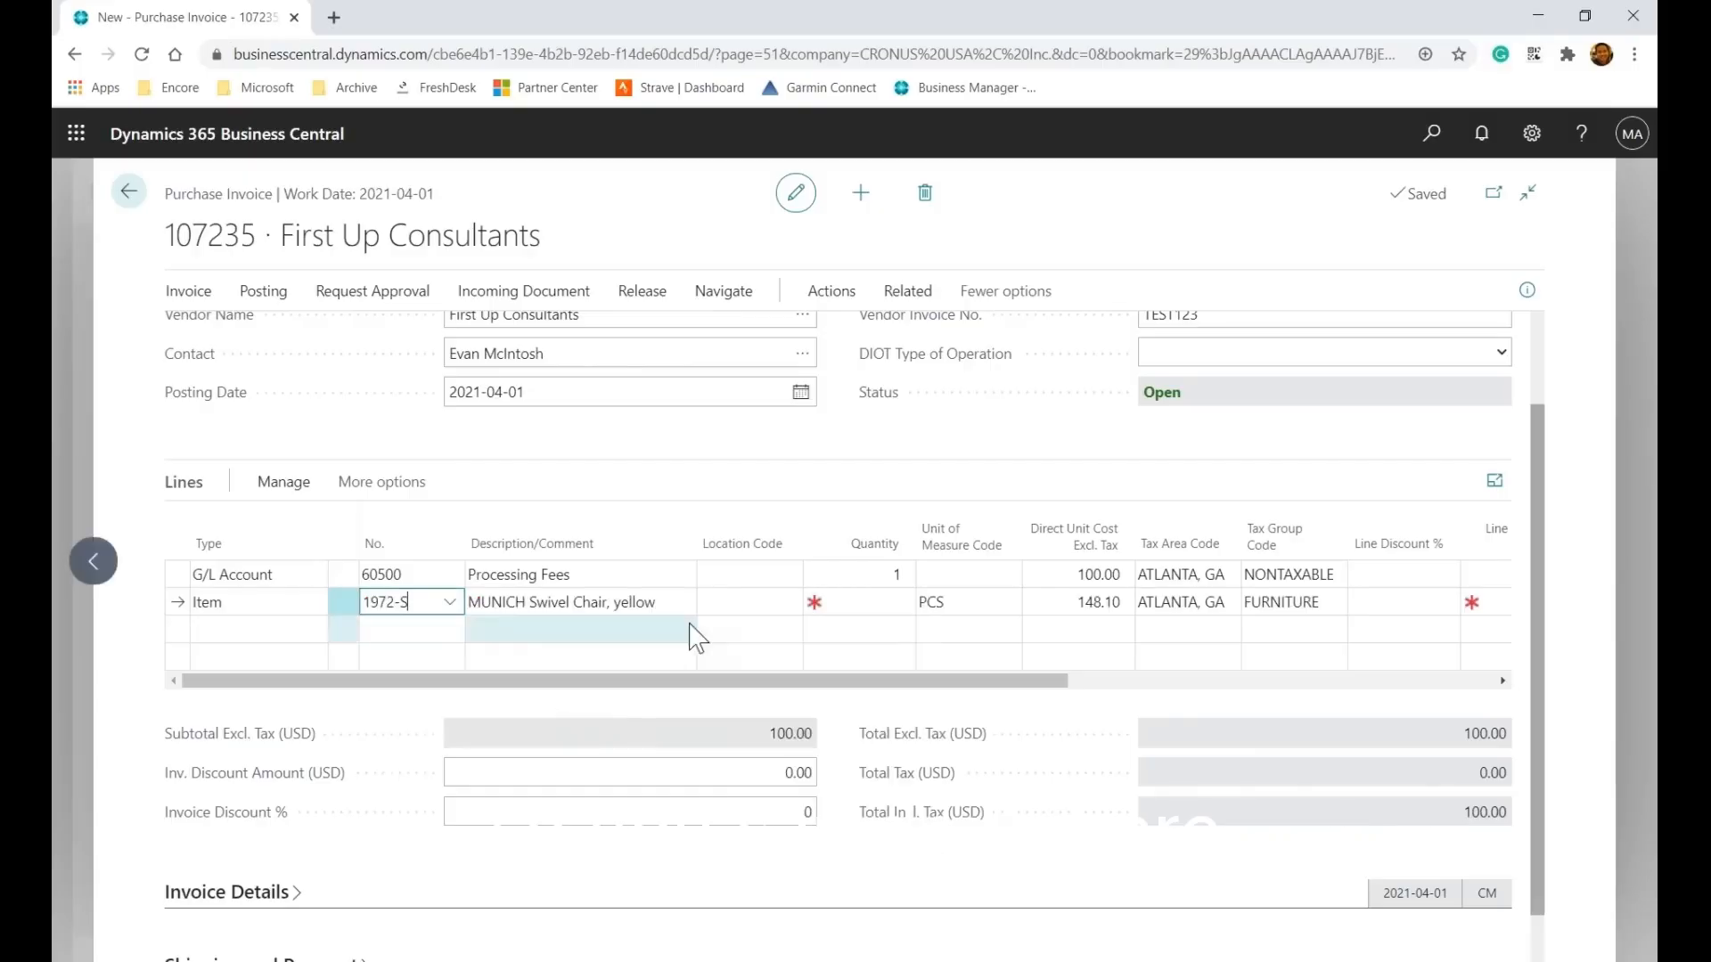
# Set the MUNICH Swivel Chair line's quantity to 1 and its department code to HR
pyautogui.click(867, 602)
pyautogui.write('1')
pyautogui.click(967, 601)
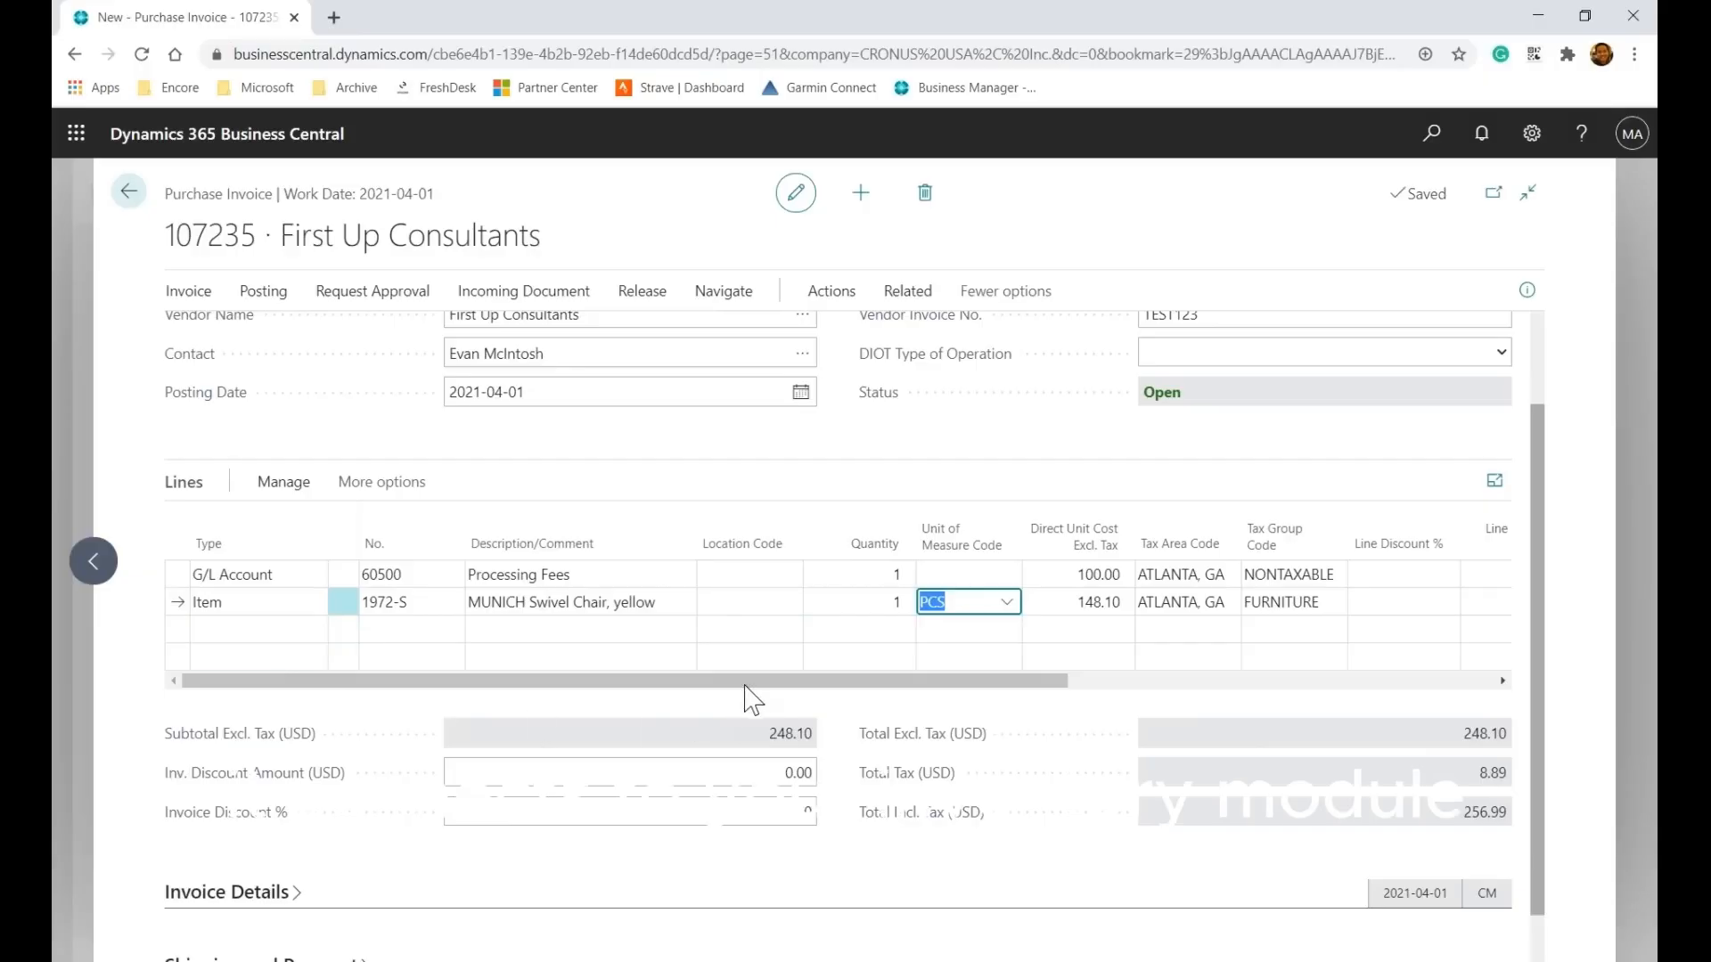
pyautogui.moveTo(764, 687); pyautogui.dragTo(1242, 663)
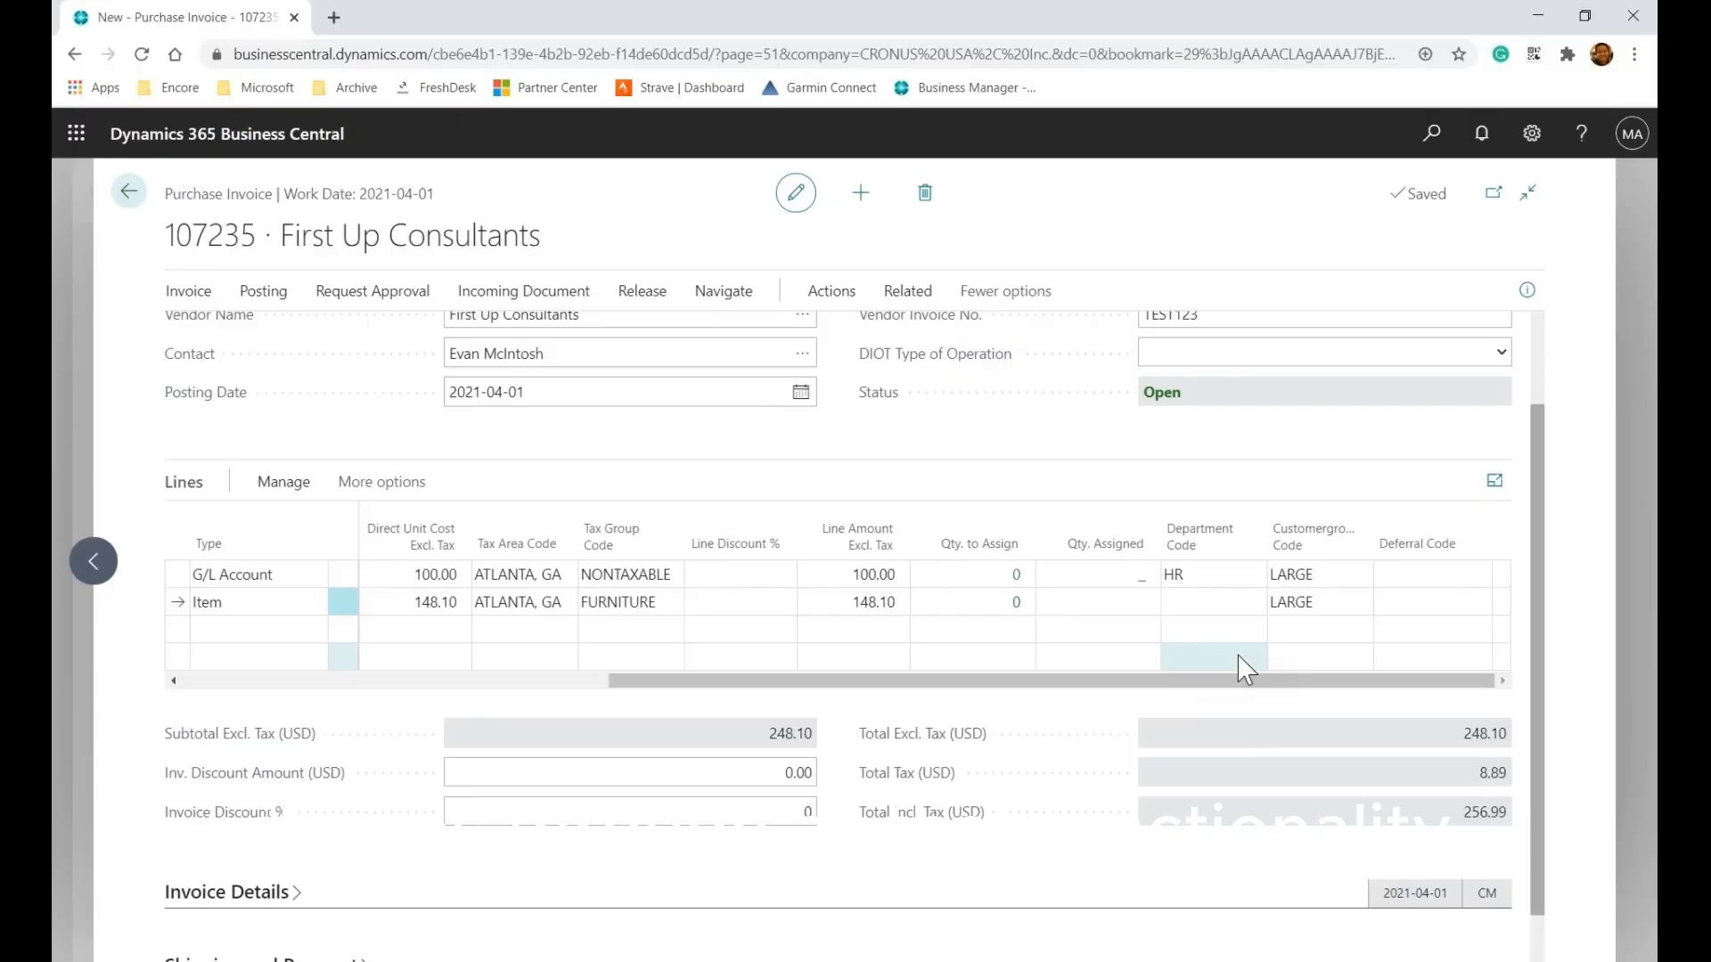
pyautogui.click(1248, 602)
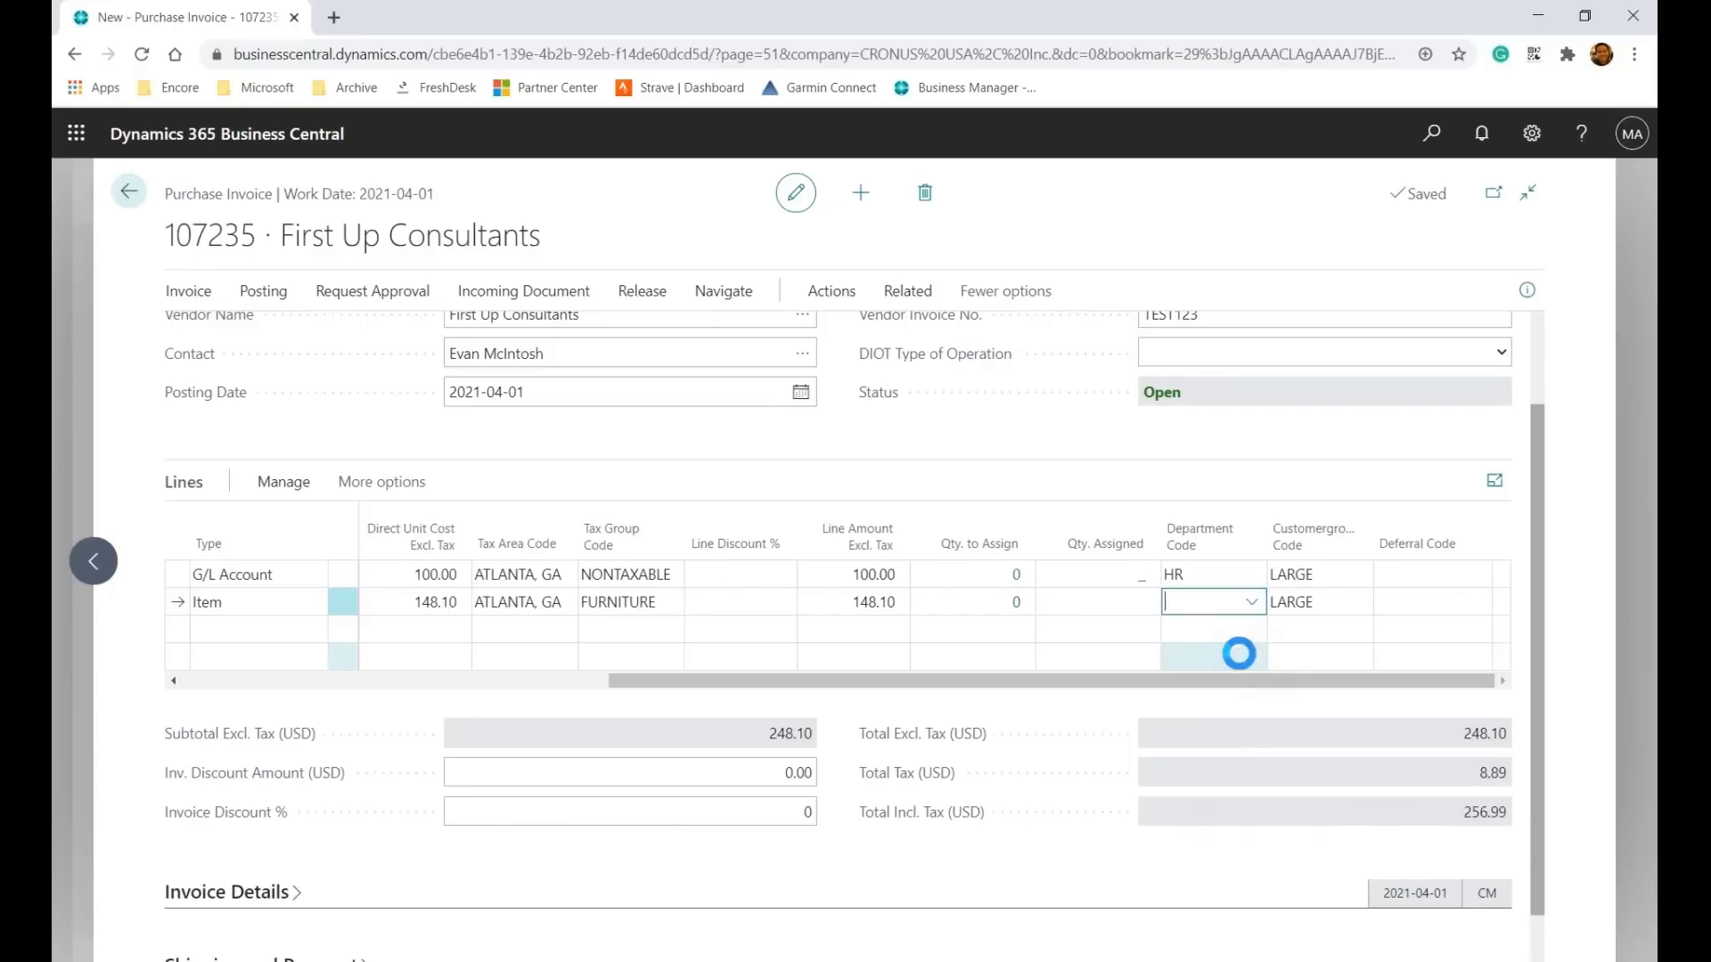
pyautogui.click(1251, 601)
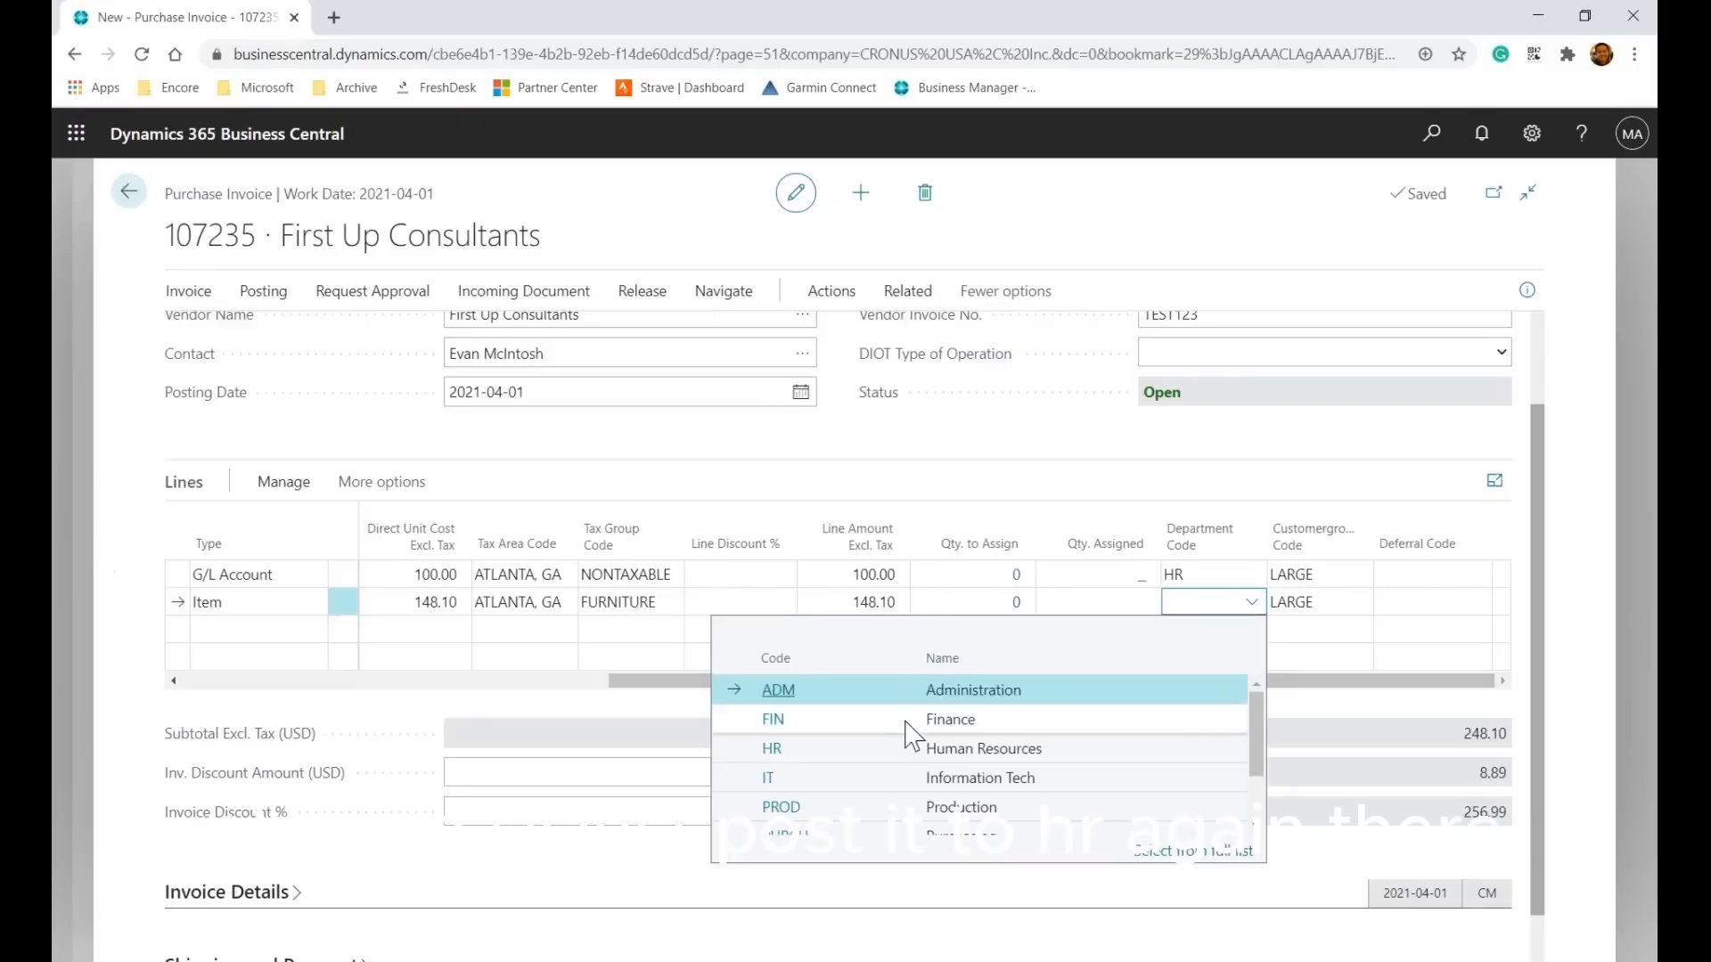
pyautogui.click(1125, 747)
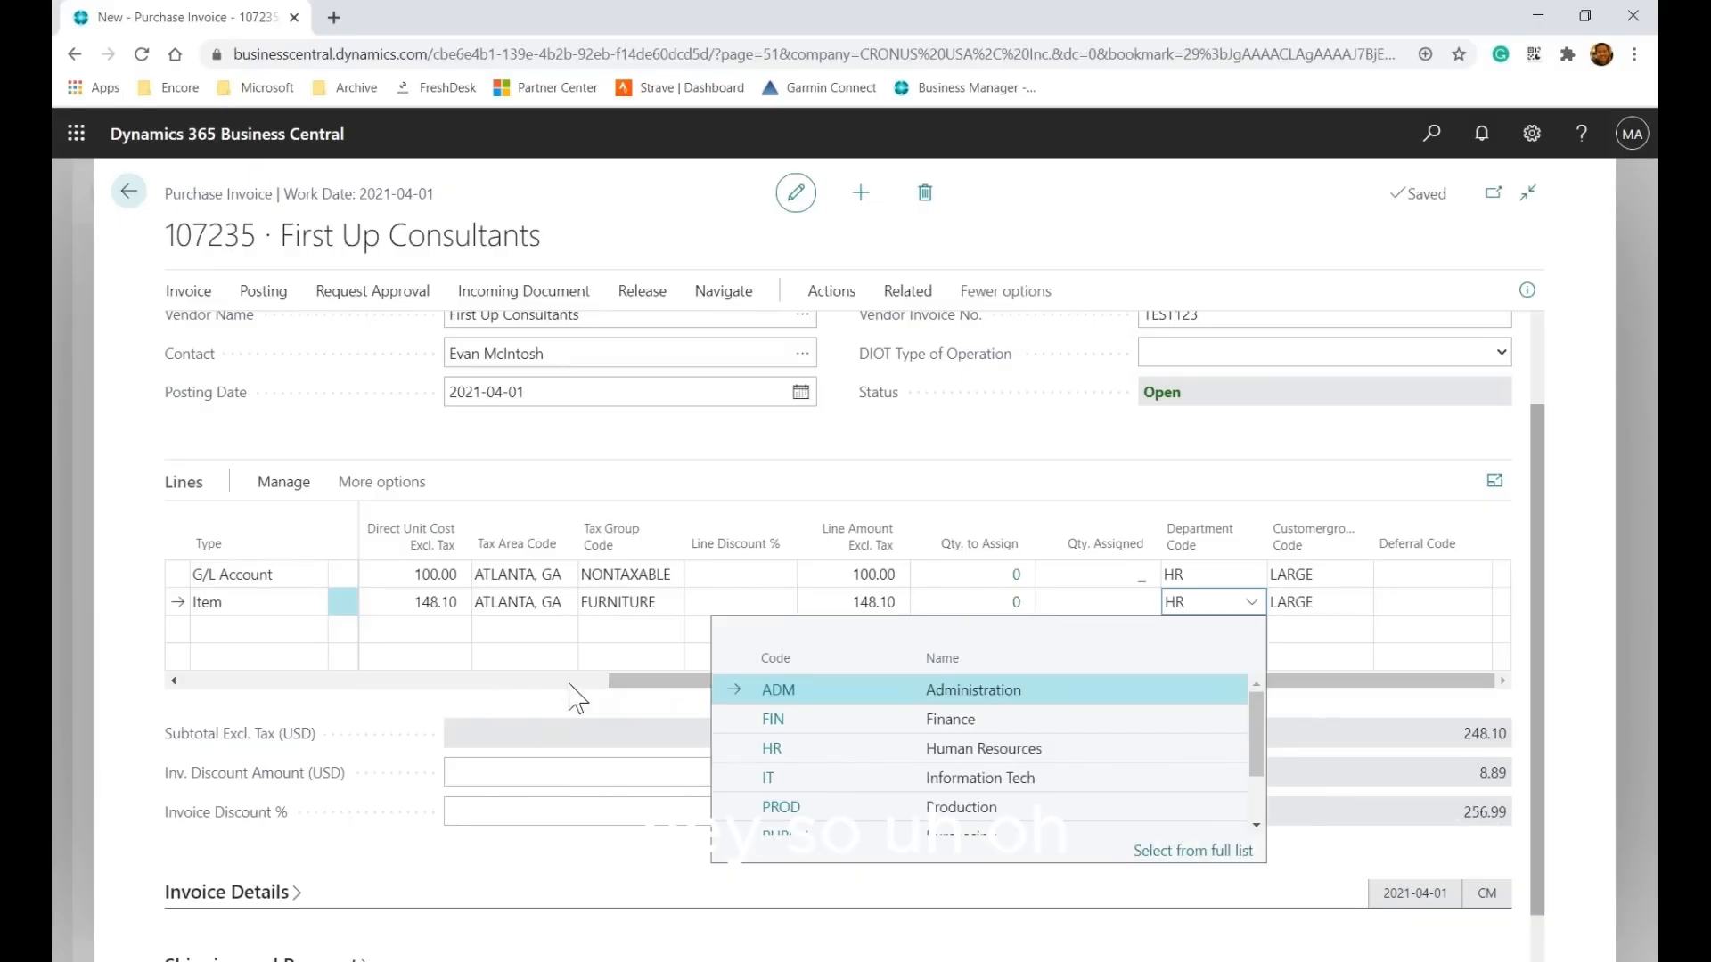
# Add a third invoice line of type Comment with the text test123
pyautogui.hscroll(-7, 595, 645)
pyautogui.click(279, 630)
pyautogui.click(312, 630)
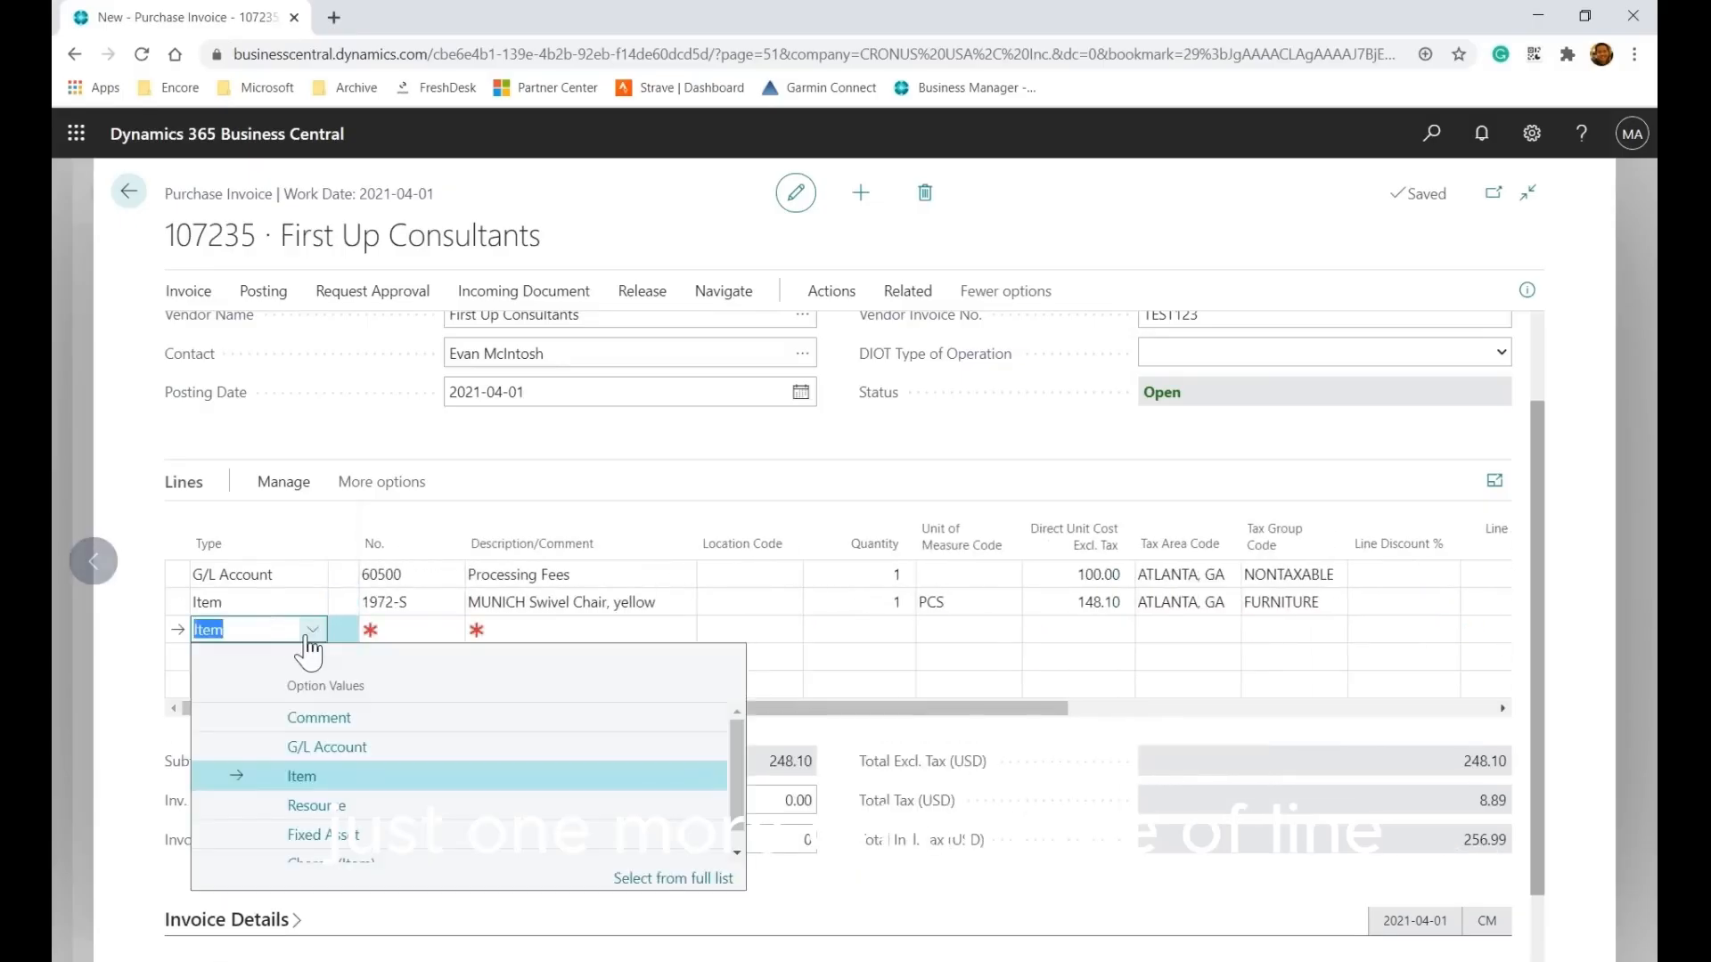
pyautogui.click(339, 720)
pyautogui.click(534, 630)
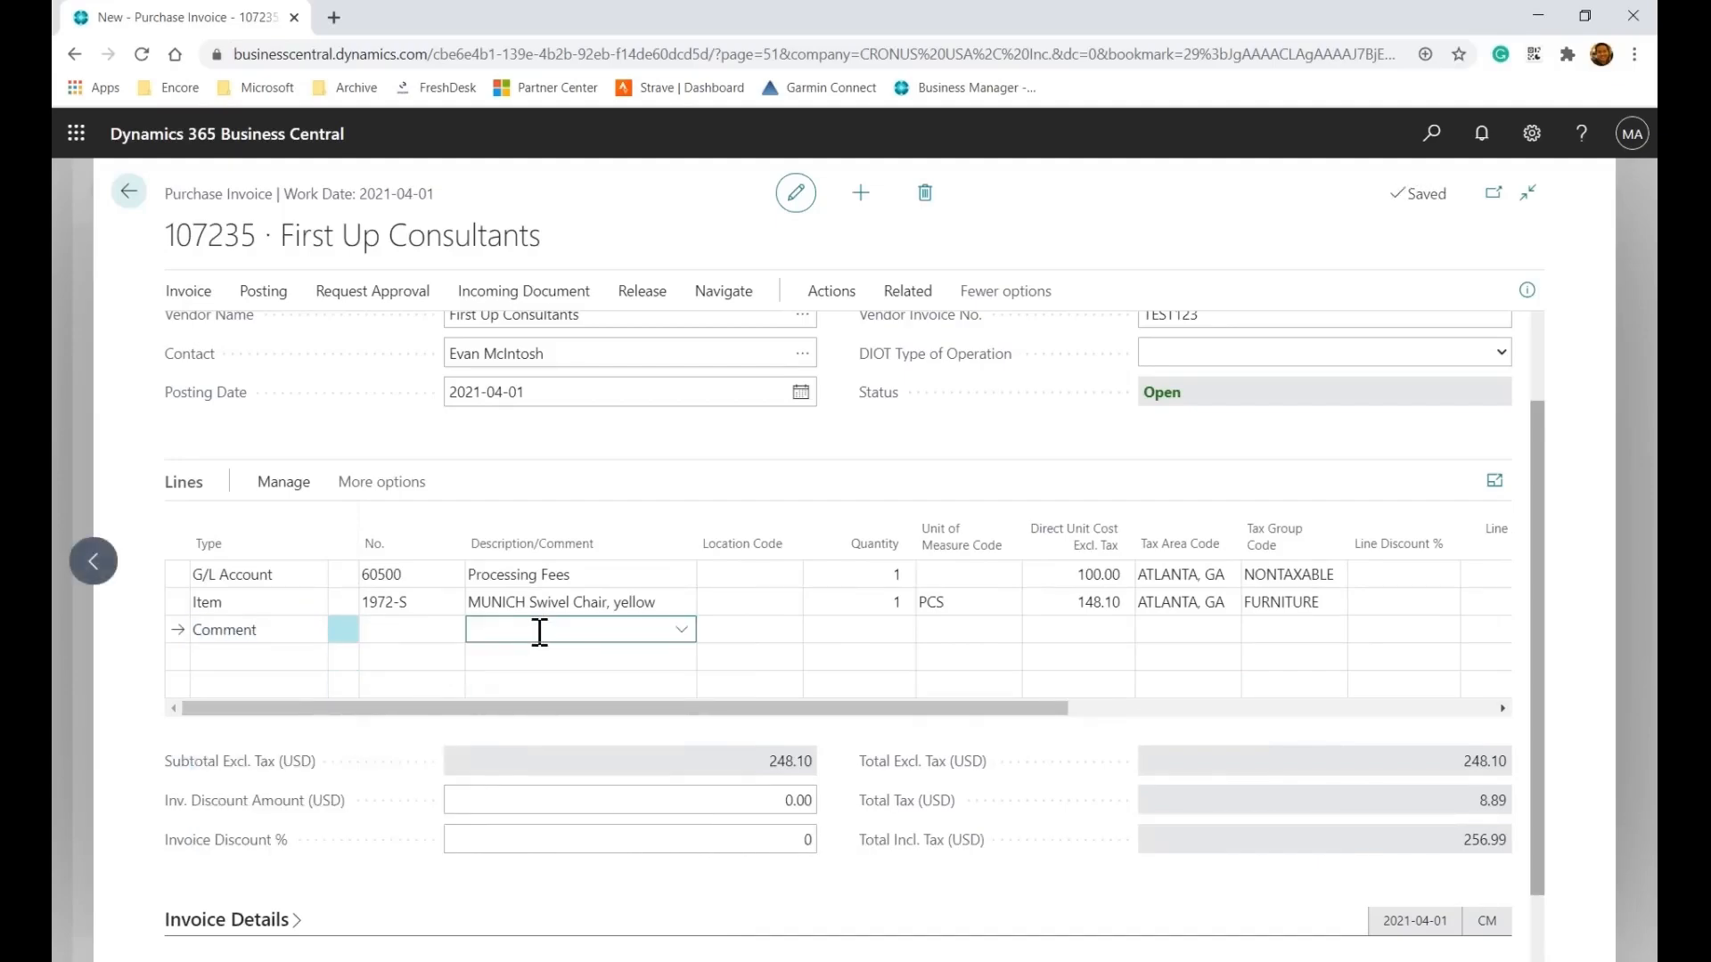
pyautogui.press('Tab')
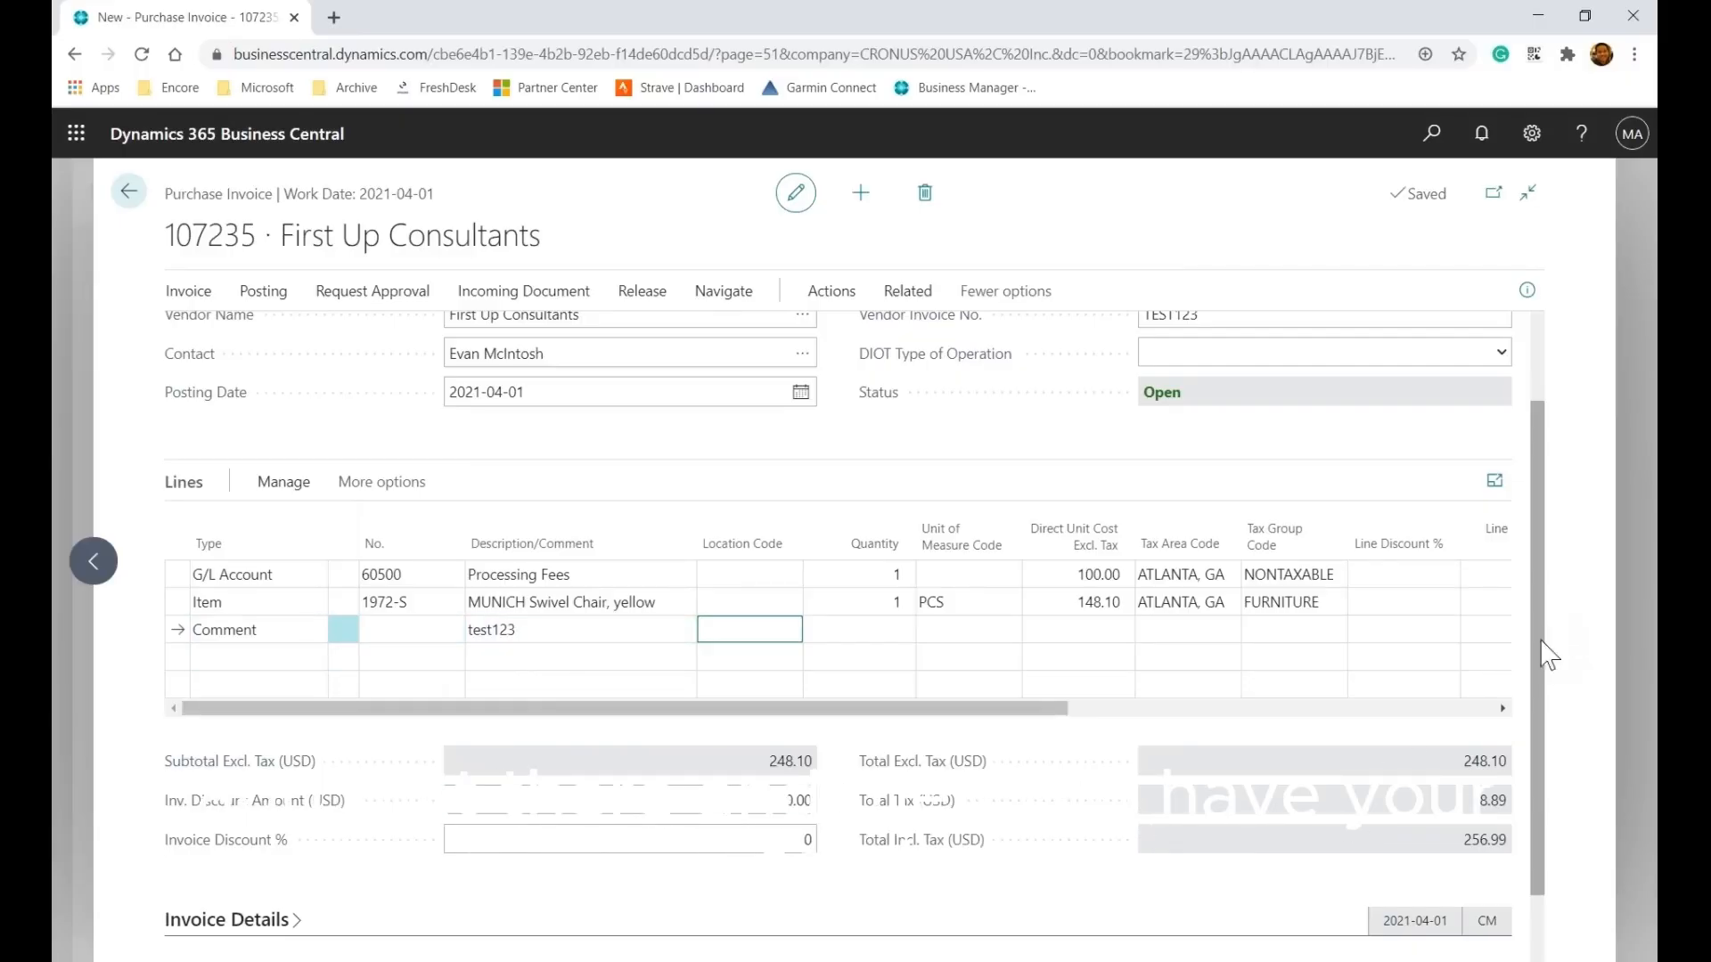
# Expand the Invoice Details section to review the currency, payment terms, department and tax fields
pyautogui.scroll(-1, 1564, 707)
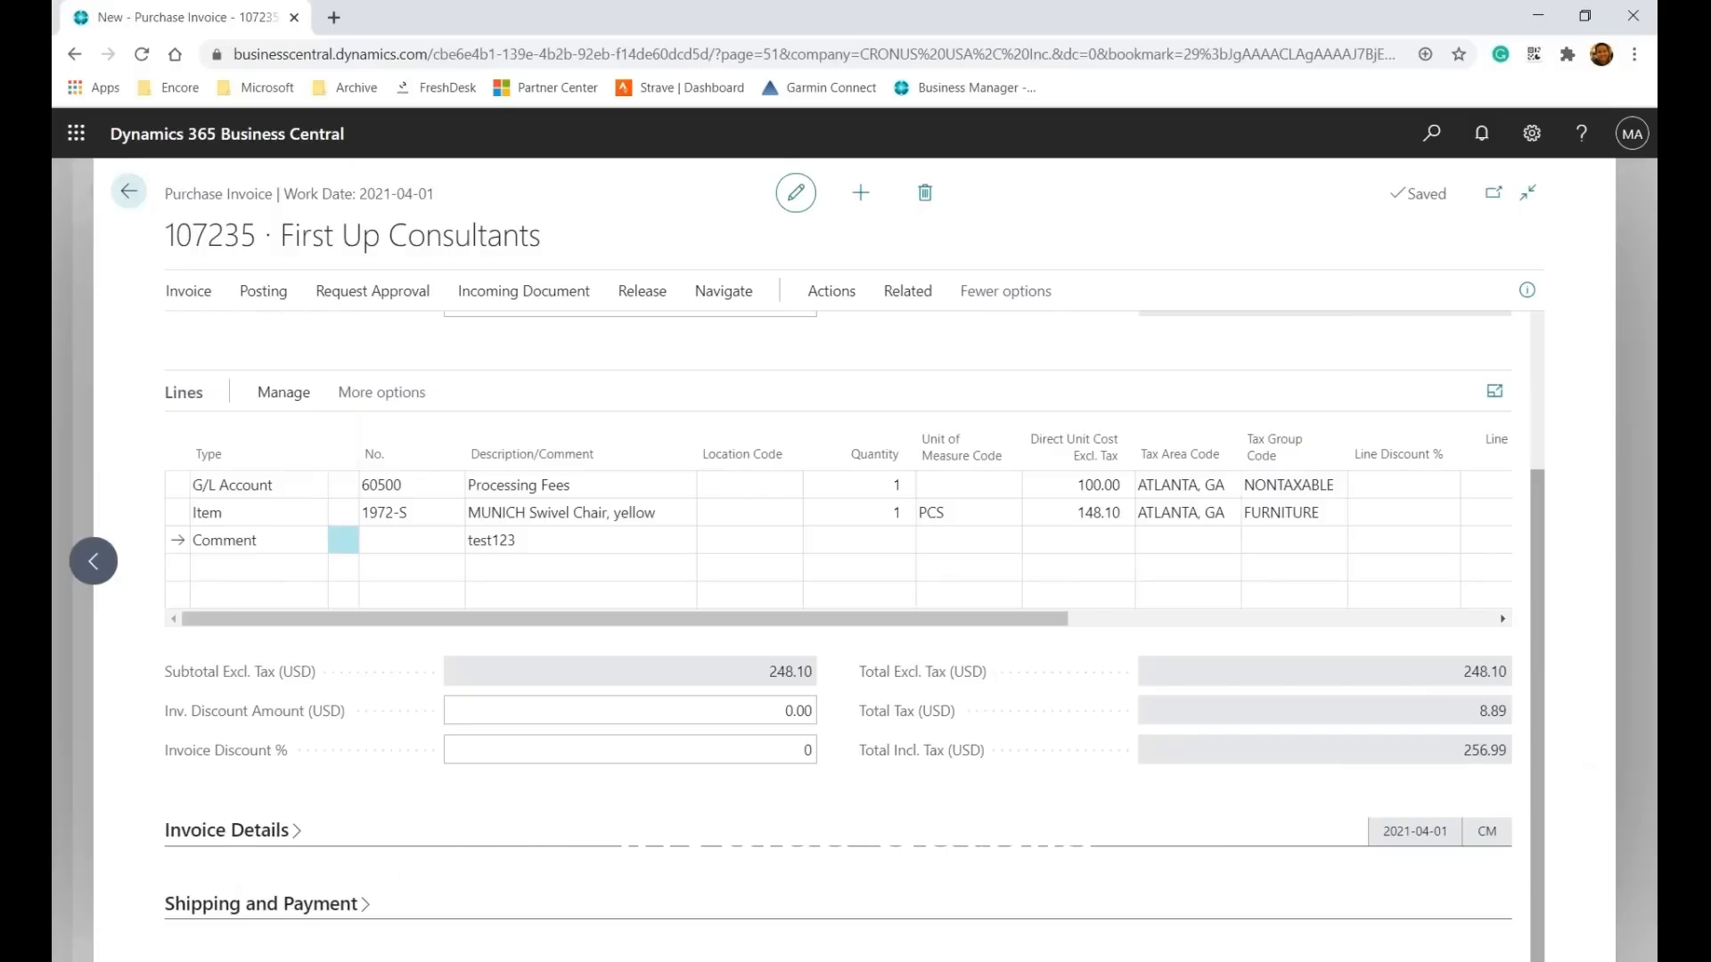
pyautogui.click(612, 827)
pyautogui.scroll(-2, 698, 749)
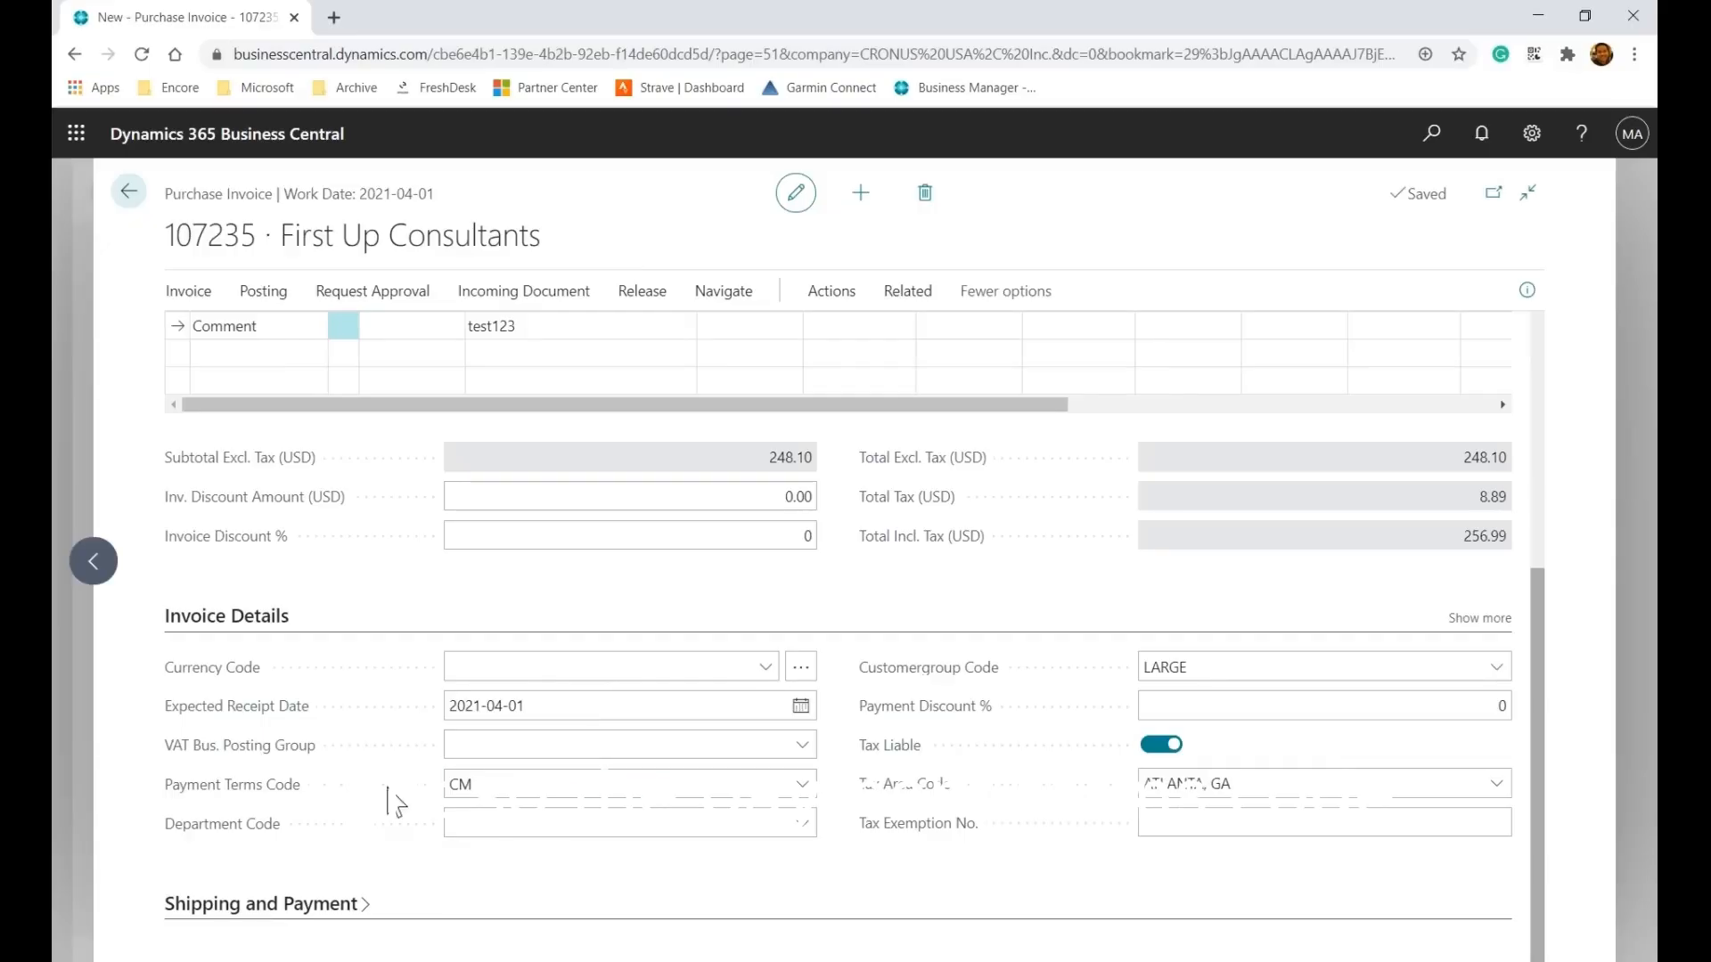
# Show the invoice's details pane, check its attachments and notes, and hide the pane again
pyautogui.moveTo(1543, 765); pyautogui.dragTo(1571, 500)
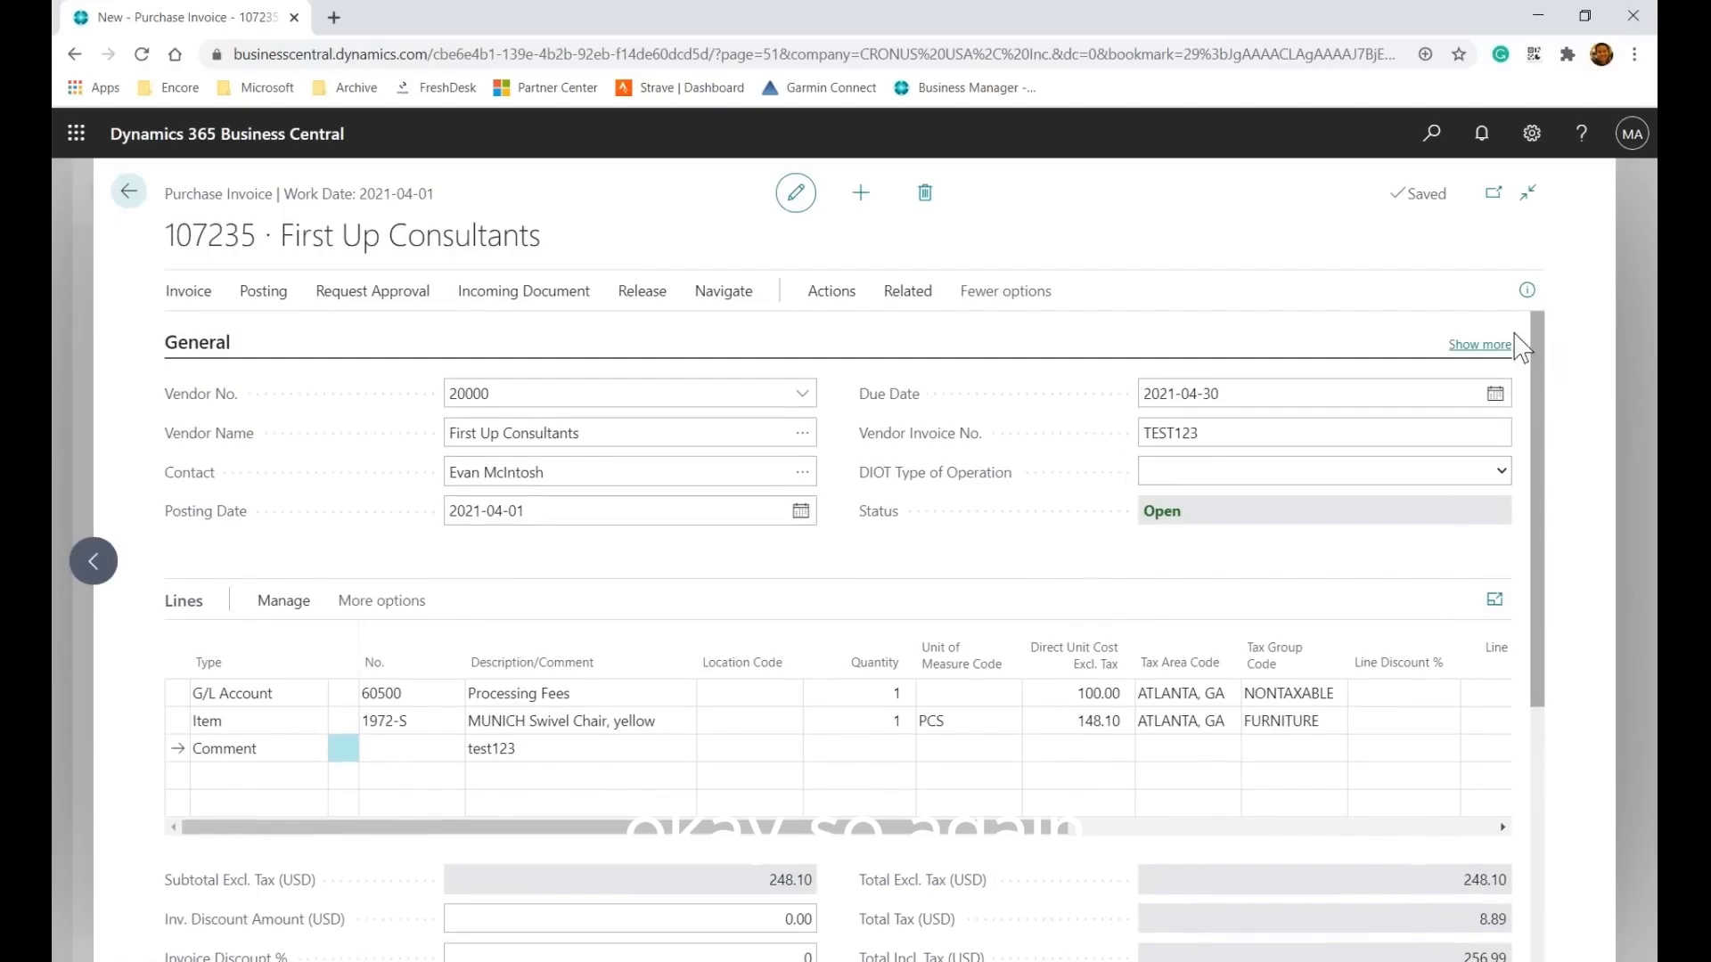
pyautogui.click(1528, 289)
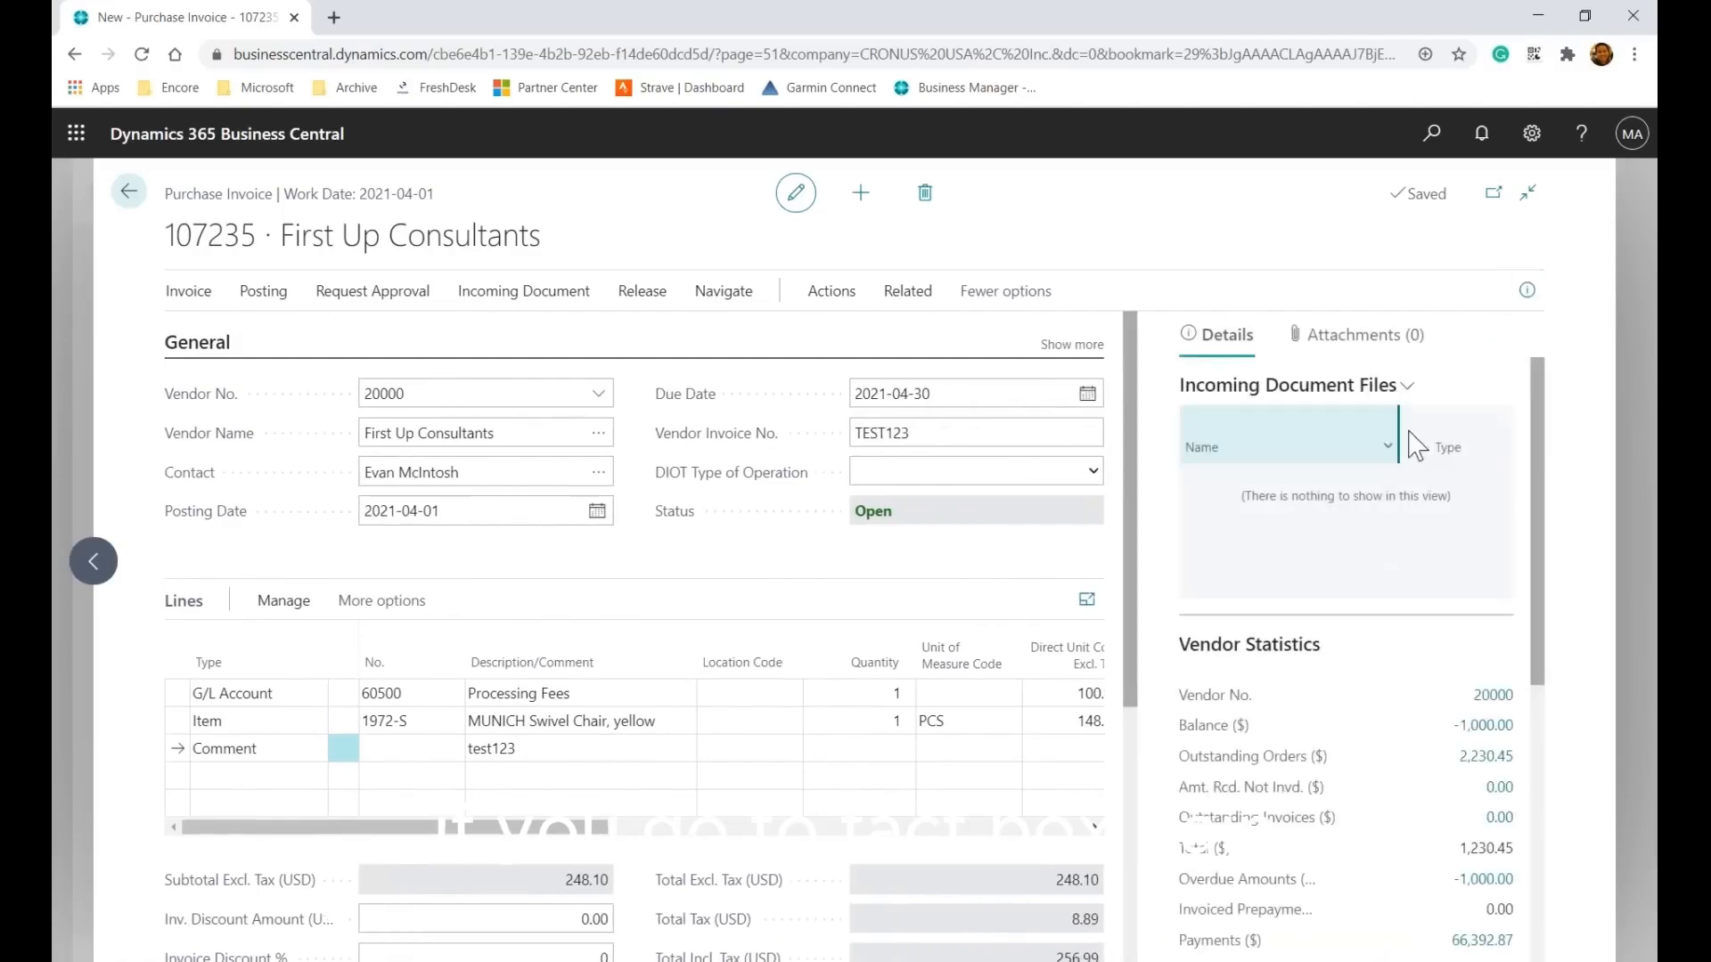
pyautogui.click(1354, 335)
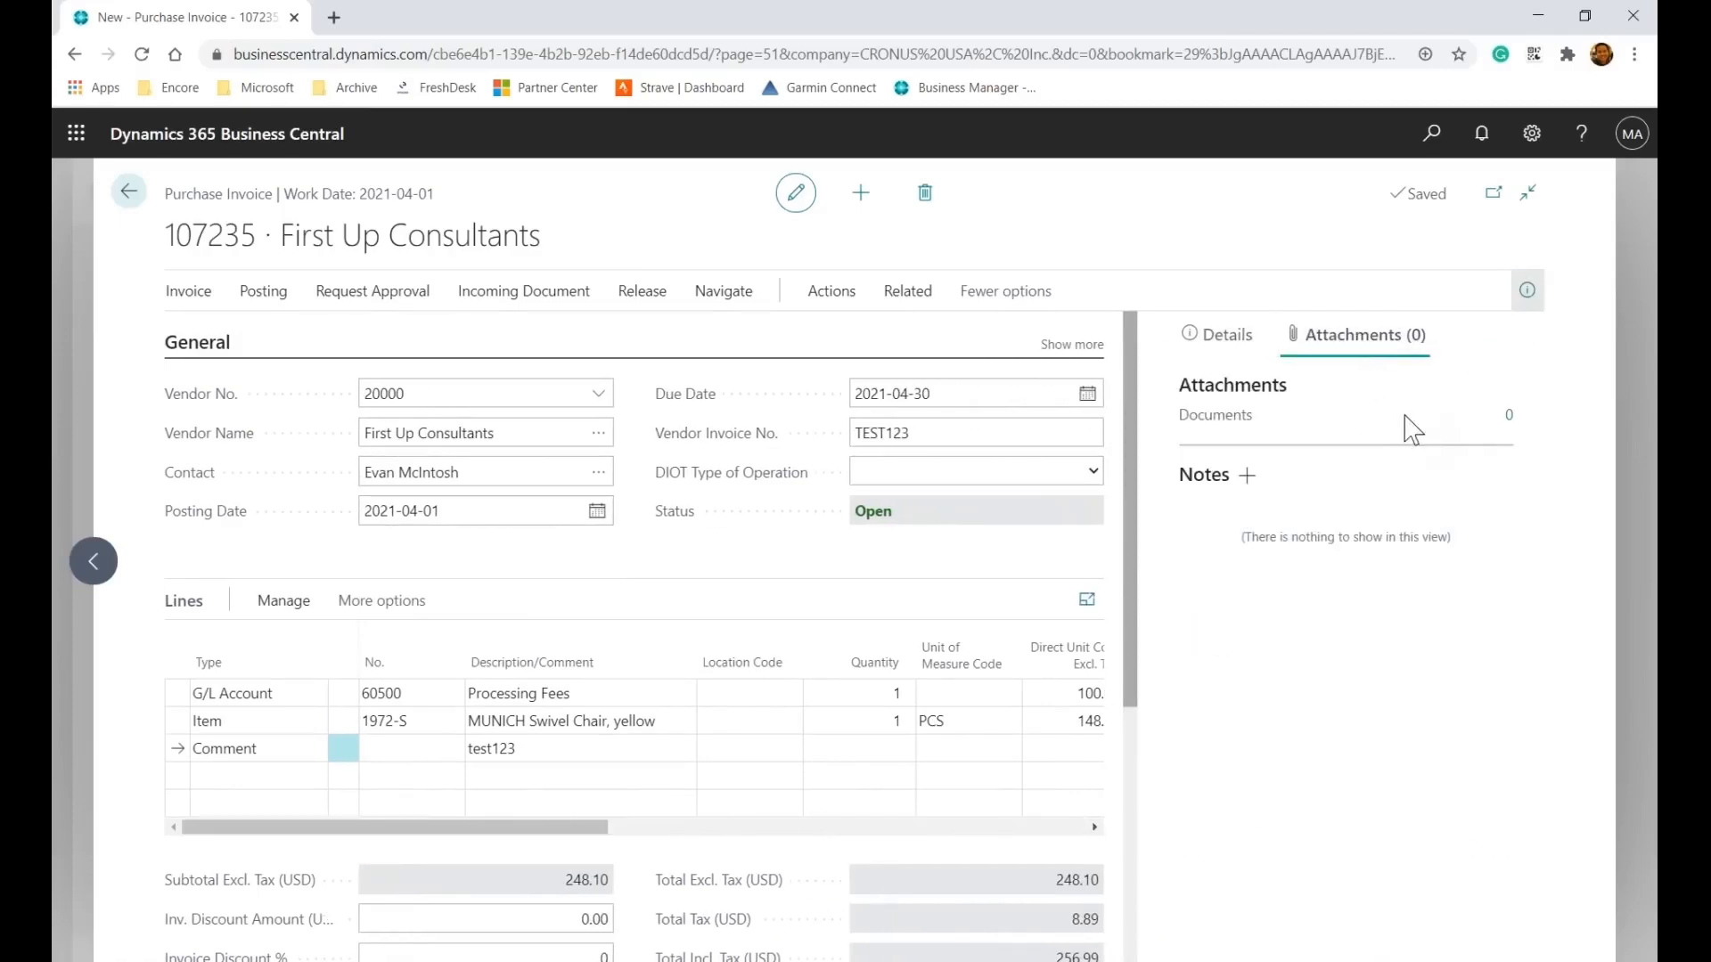
pyautogui.click(1529, 294)
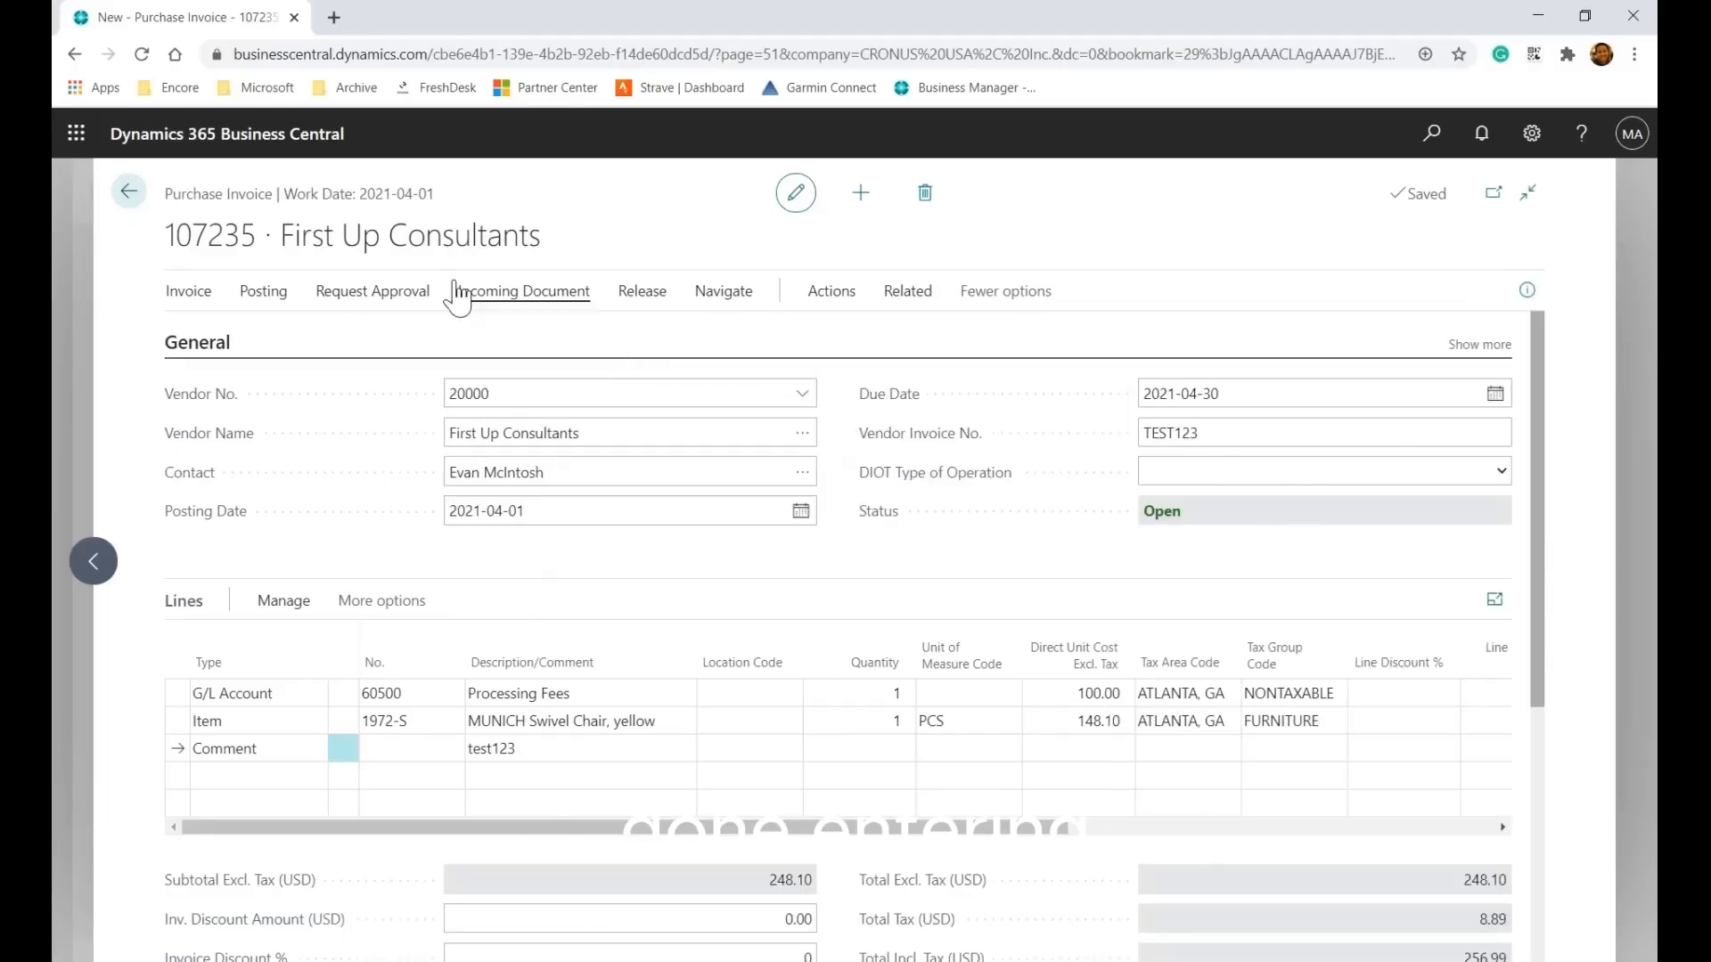
# Preview the invoice's posting, examine the G/L and item ledger entries it affects, and close the preview
pyautogui.click(289, 298)
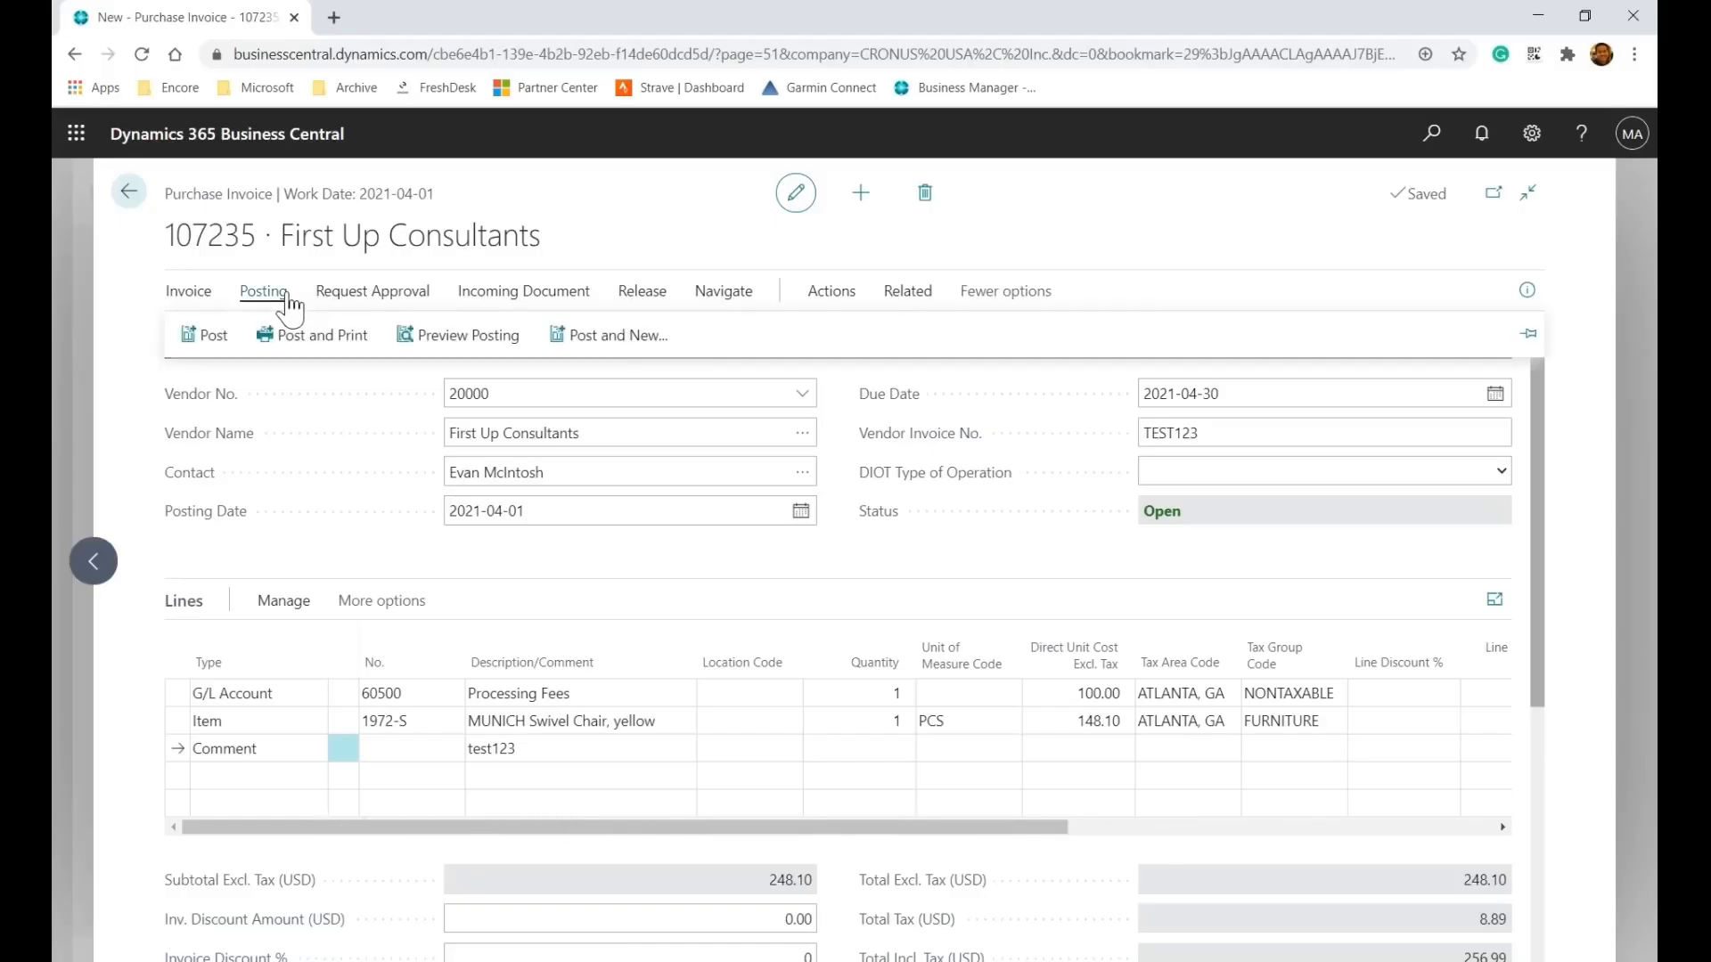
pyautogui.click(469, 344)
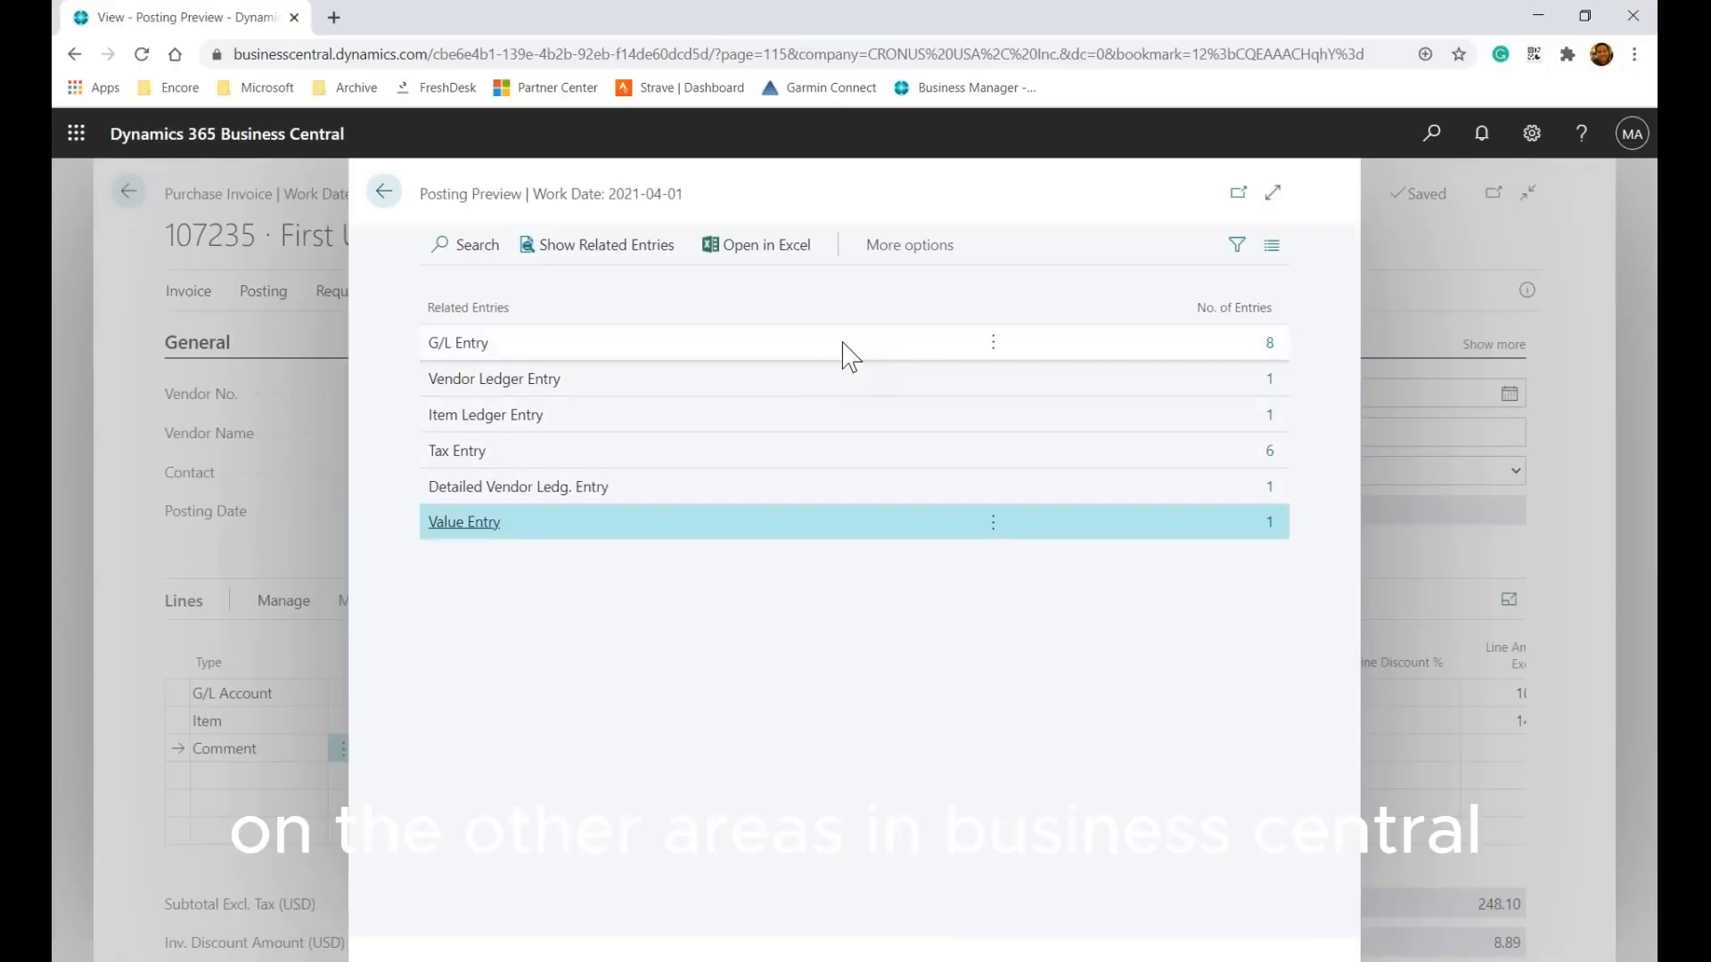
pyautogui.click(775, 349)
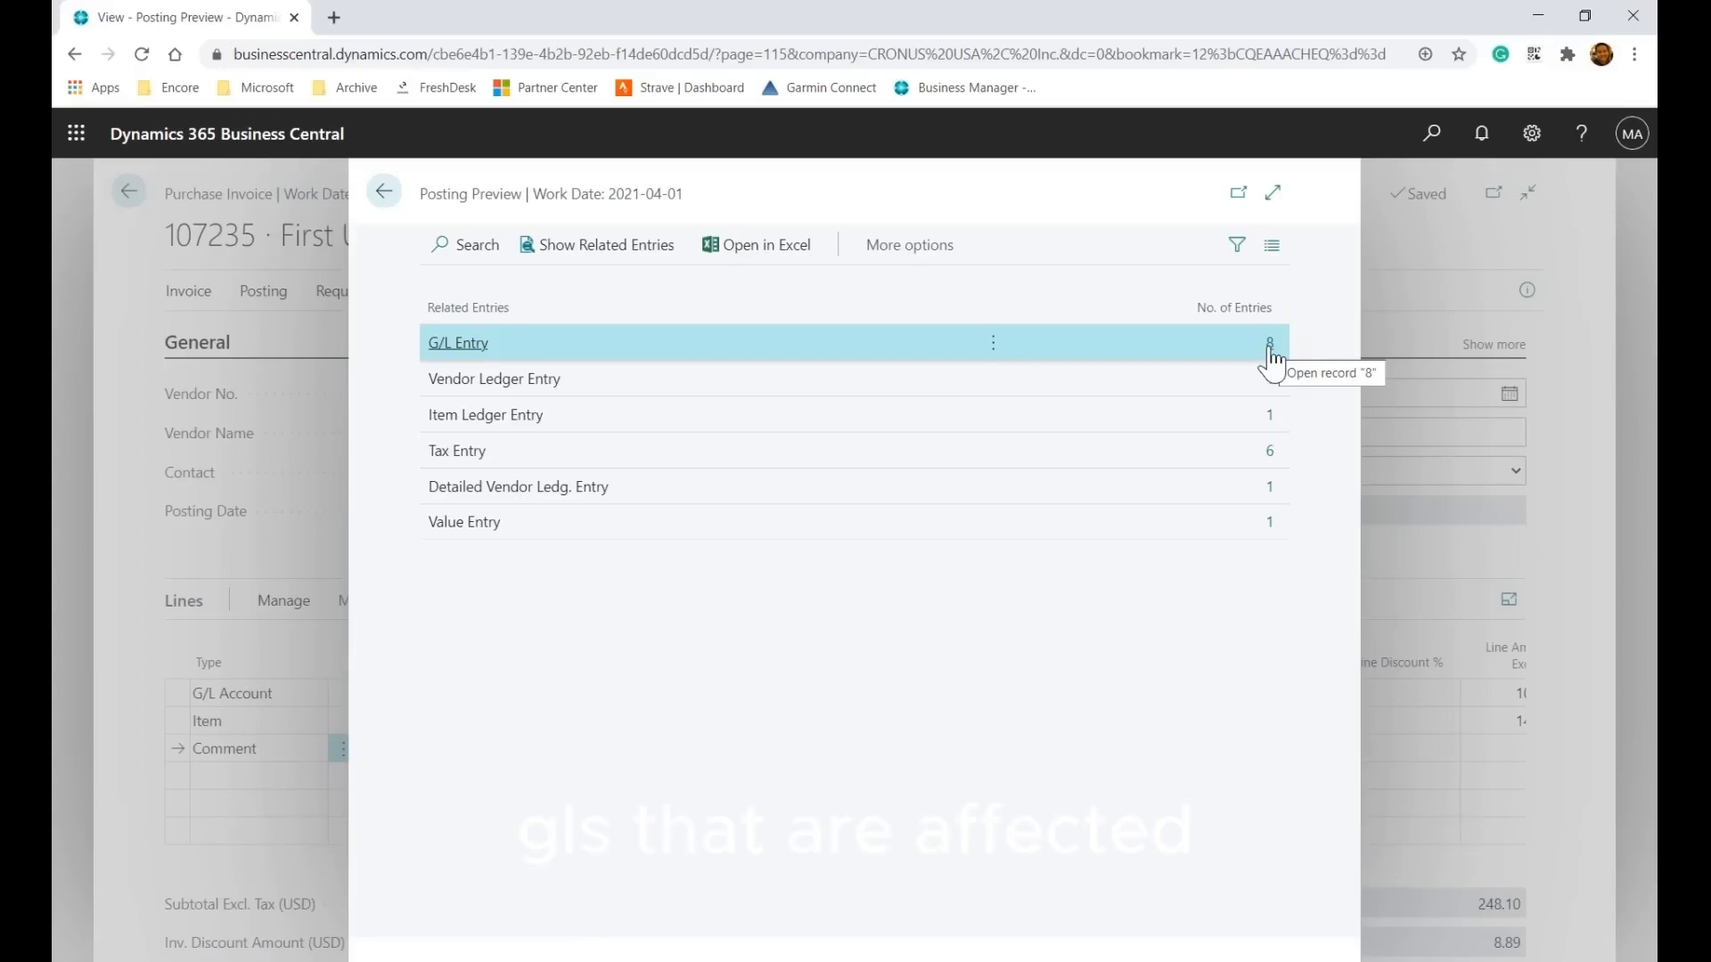
pyautogui.click(582, 418)
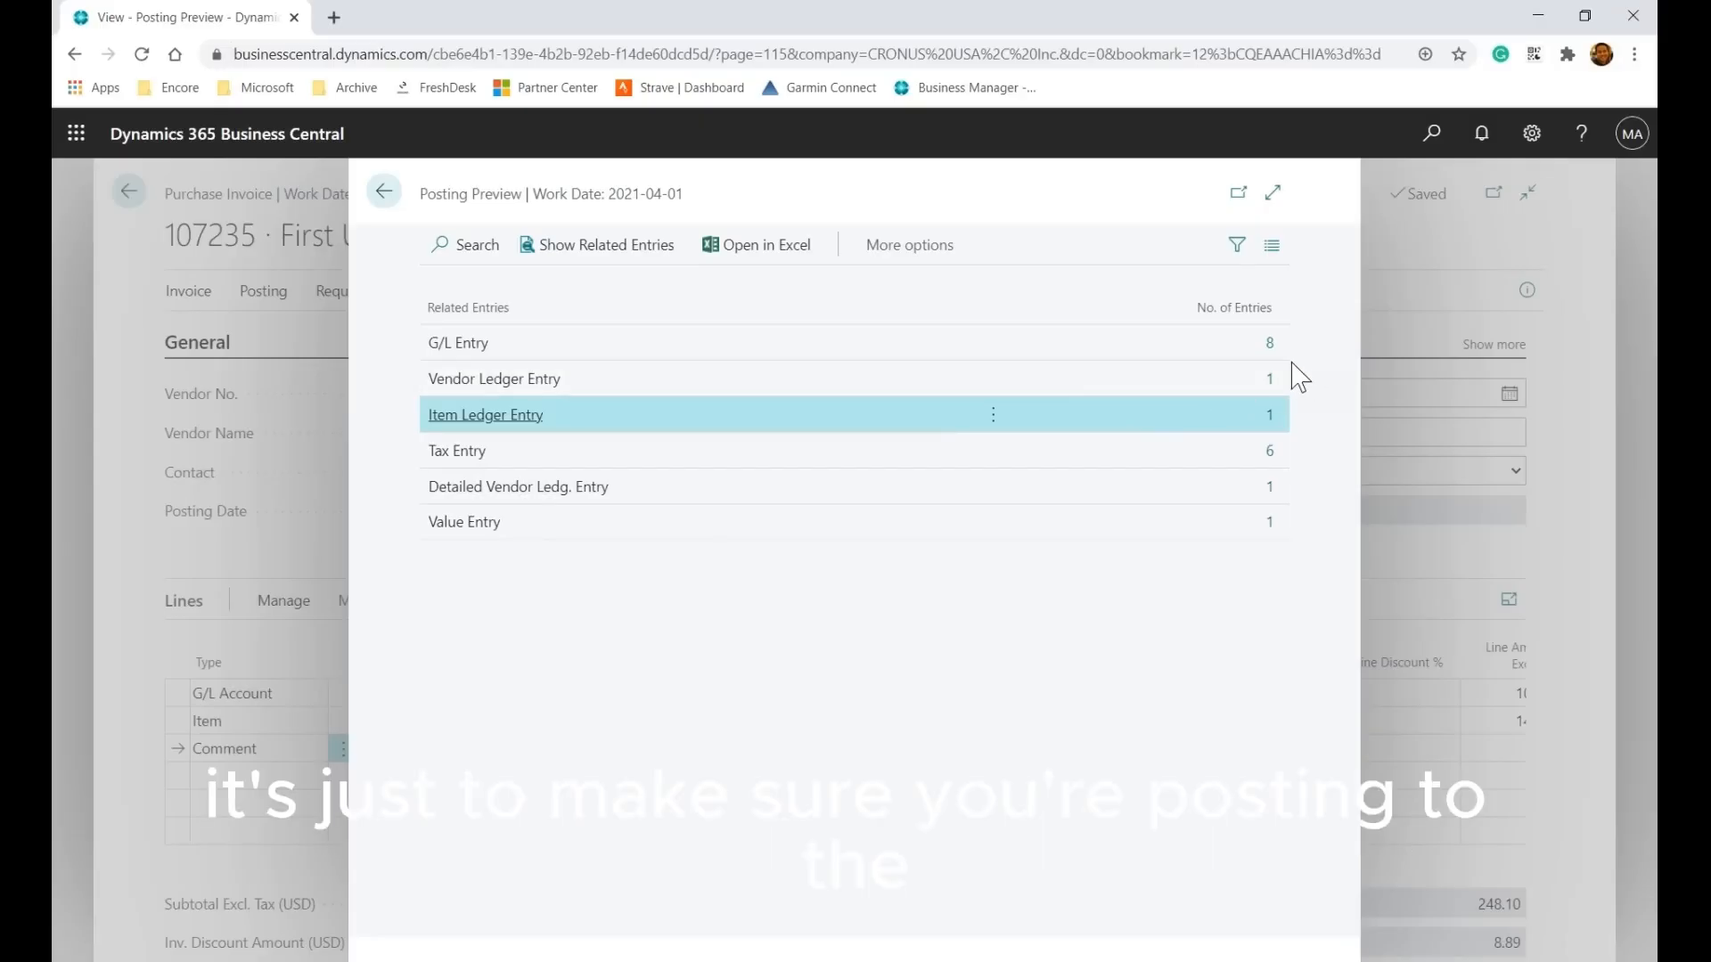
pyautogui.click(1461, 321)
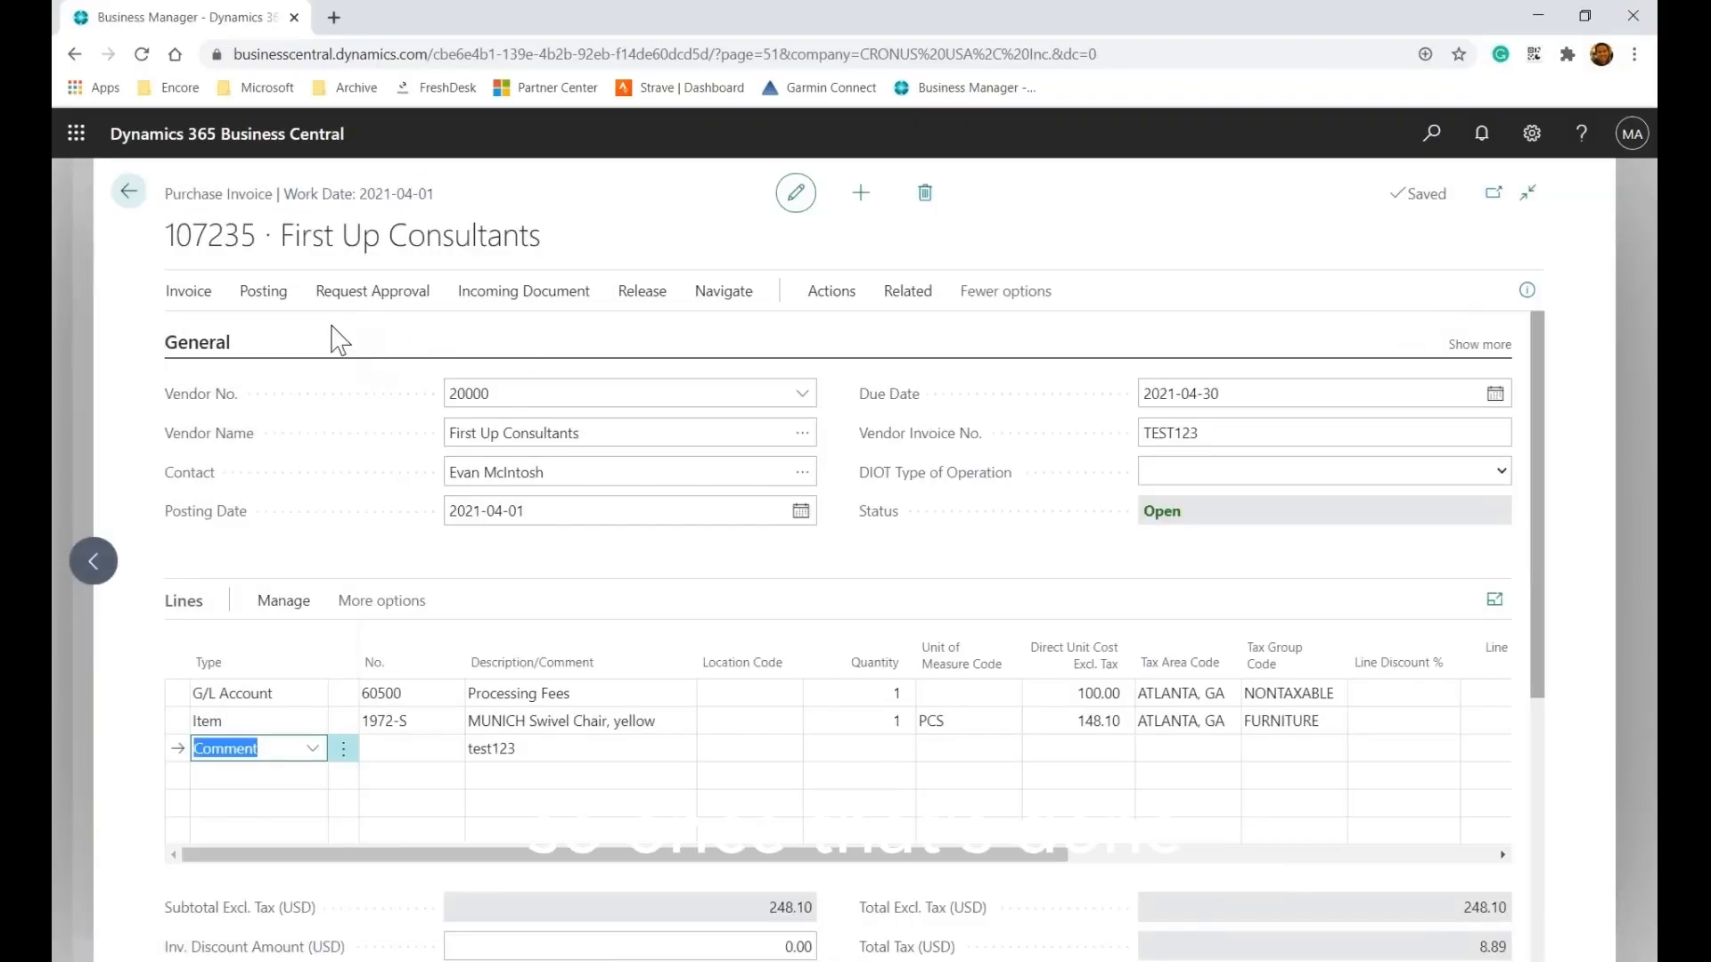
# Post the First Up Consultants purchase invoice and confirm the posting
pyautogui.click(263, 292)
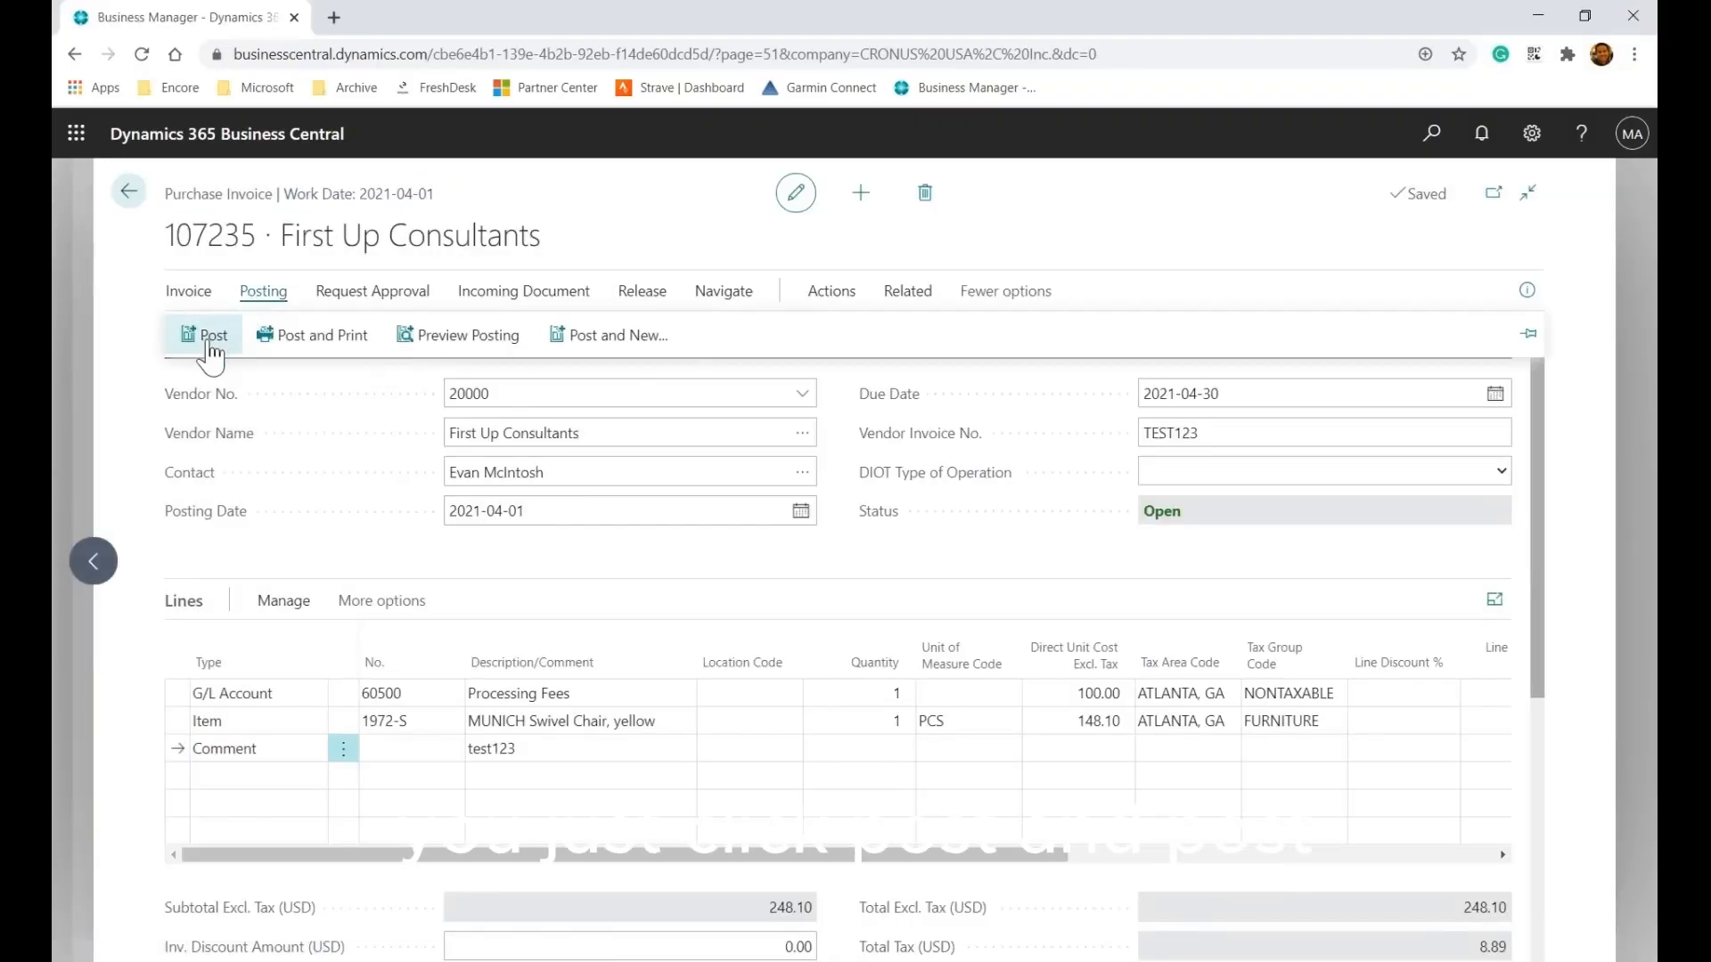
pyautogui.click(211, 347)
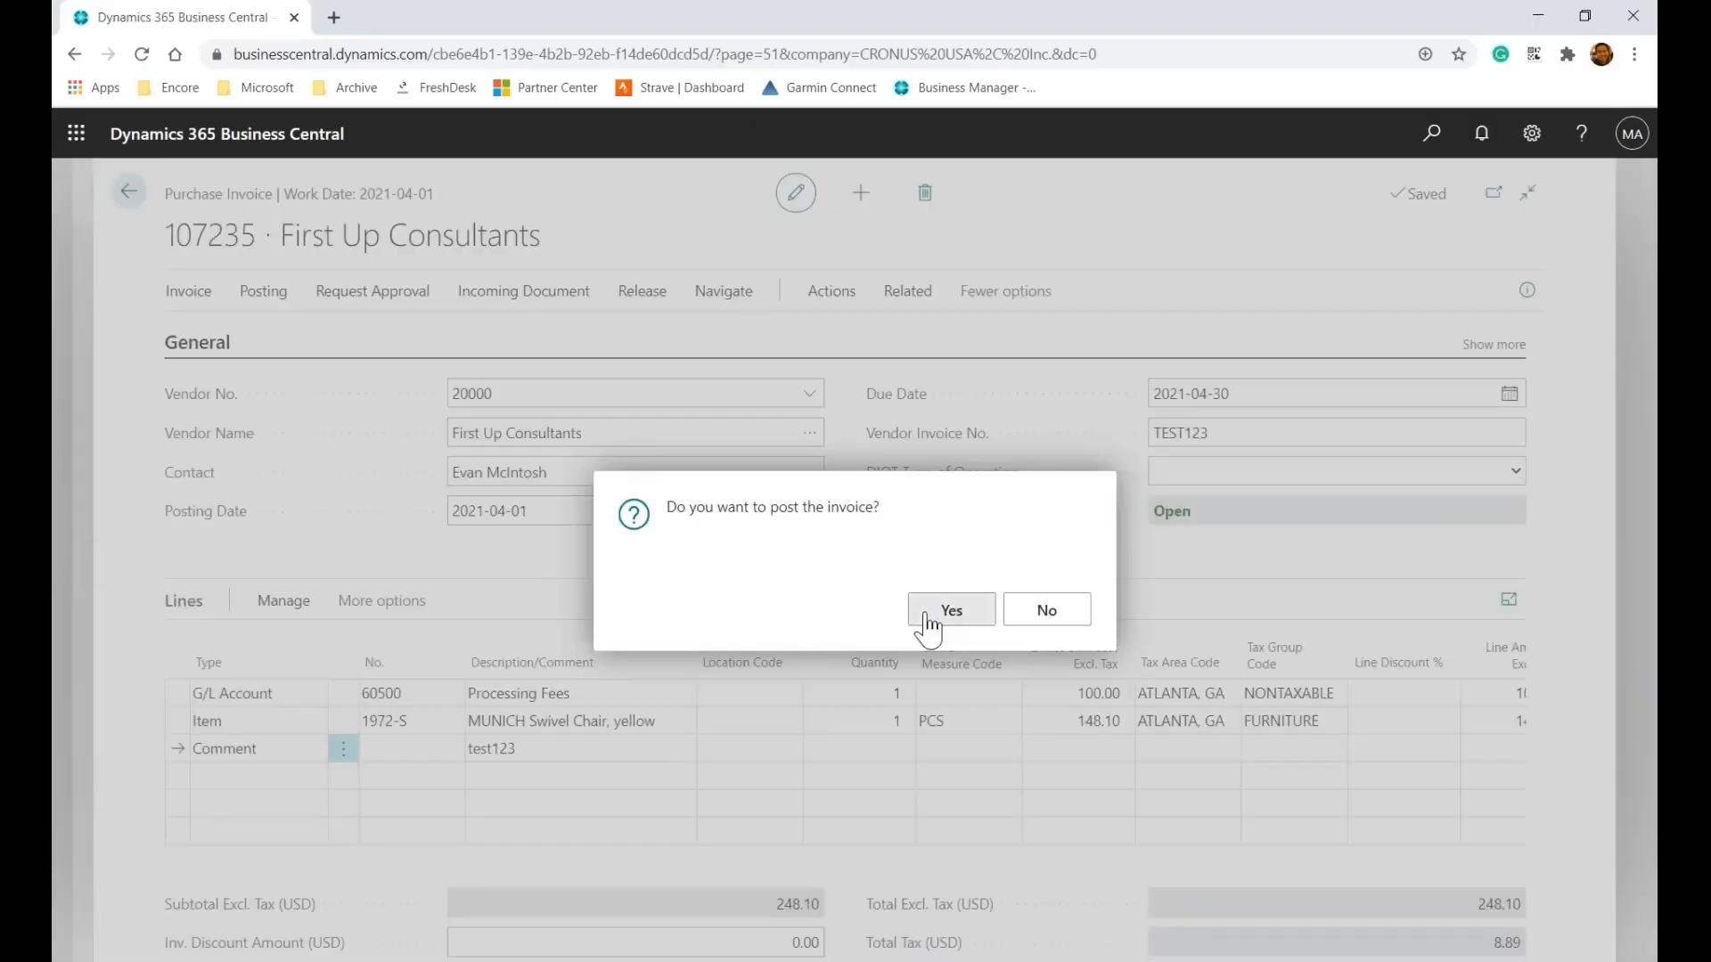
pyautogui.click(941, 608)
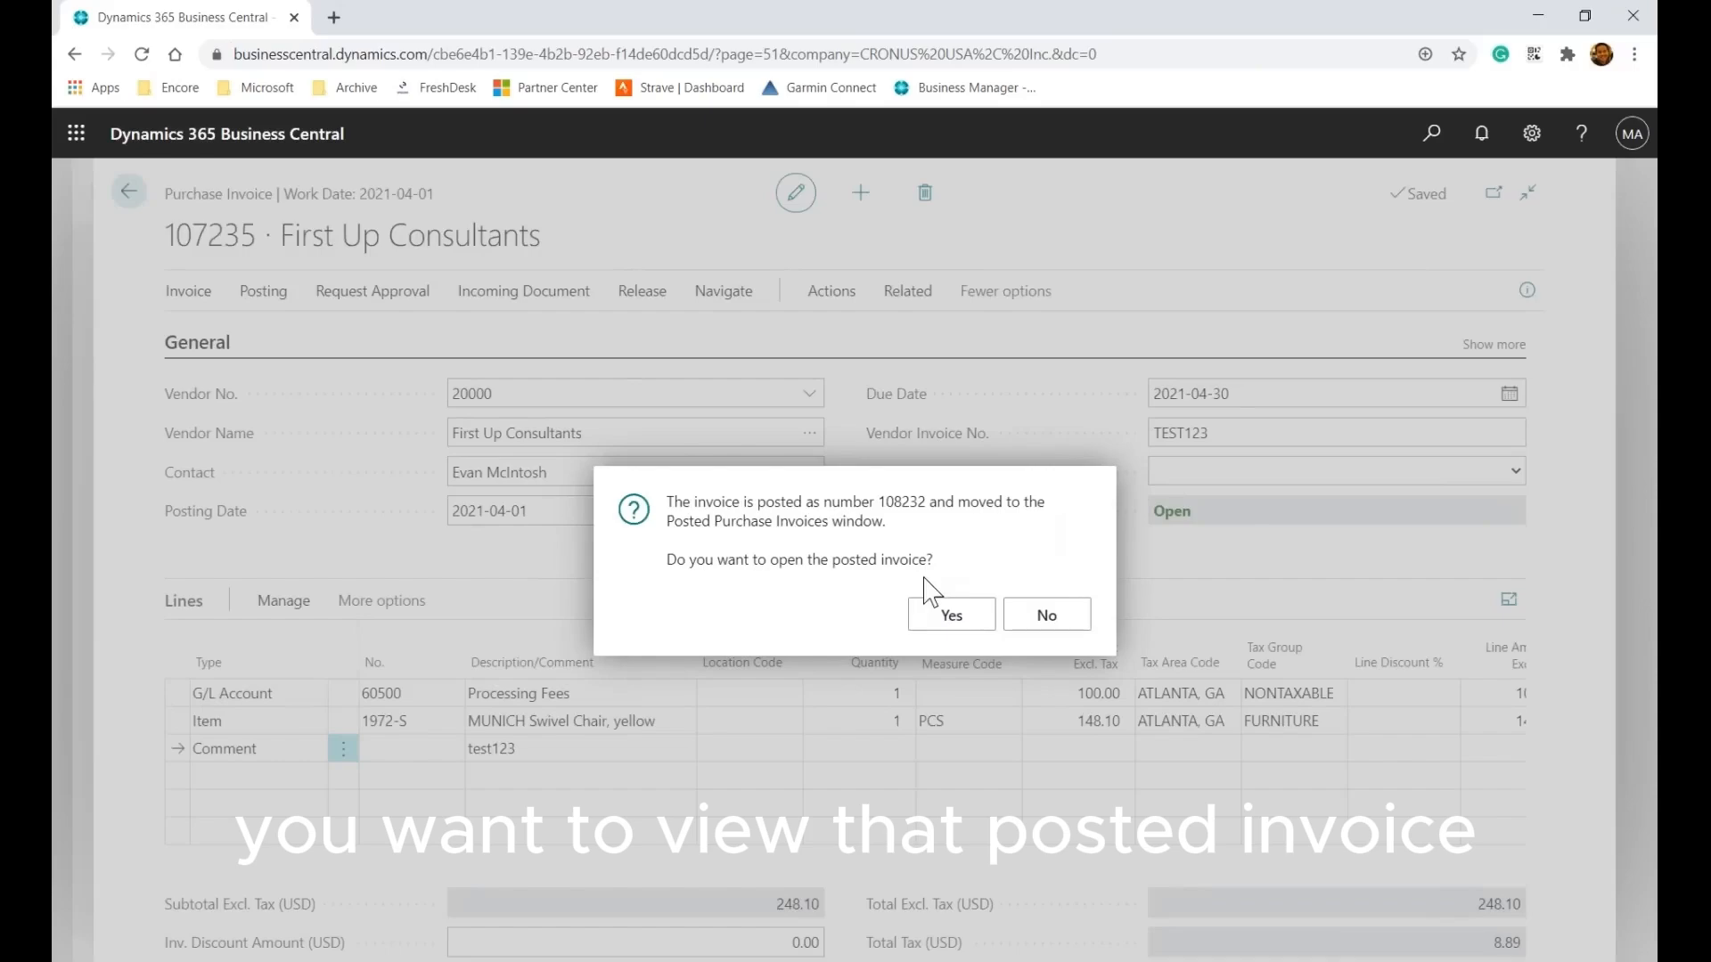
# Decline opening the posted invoice, then search for "posted purch inv" and open the Posted Purchase Invoices list
pyautogui.click(1064, 615)
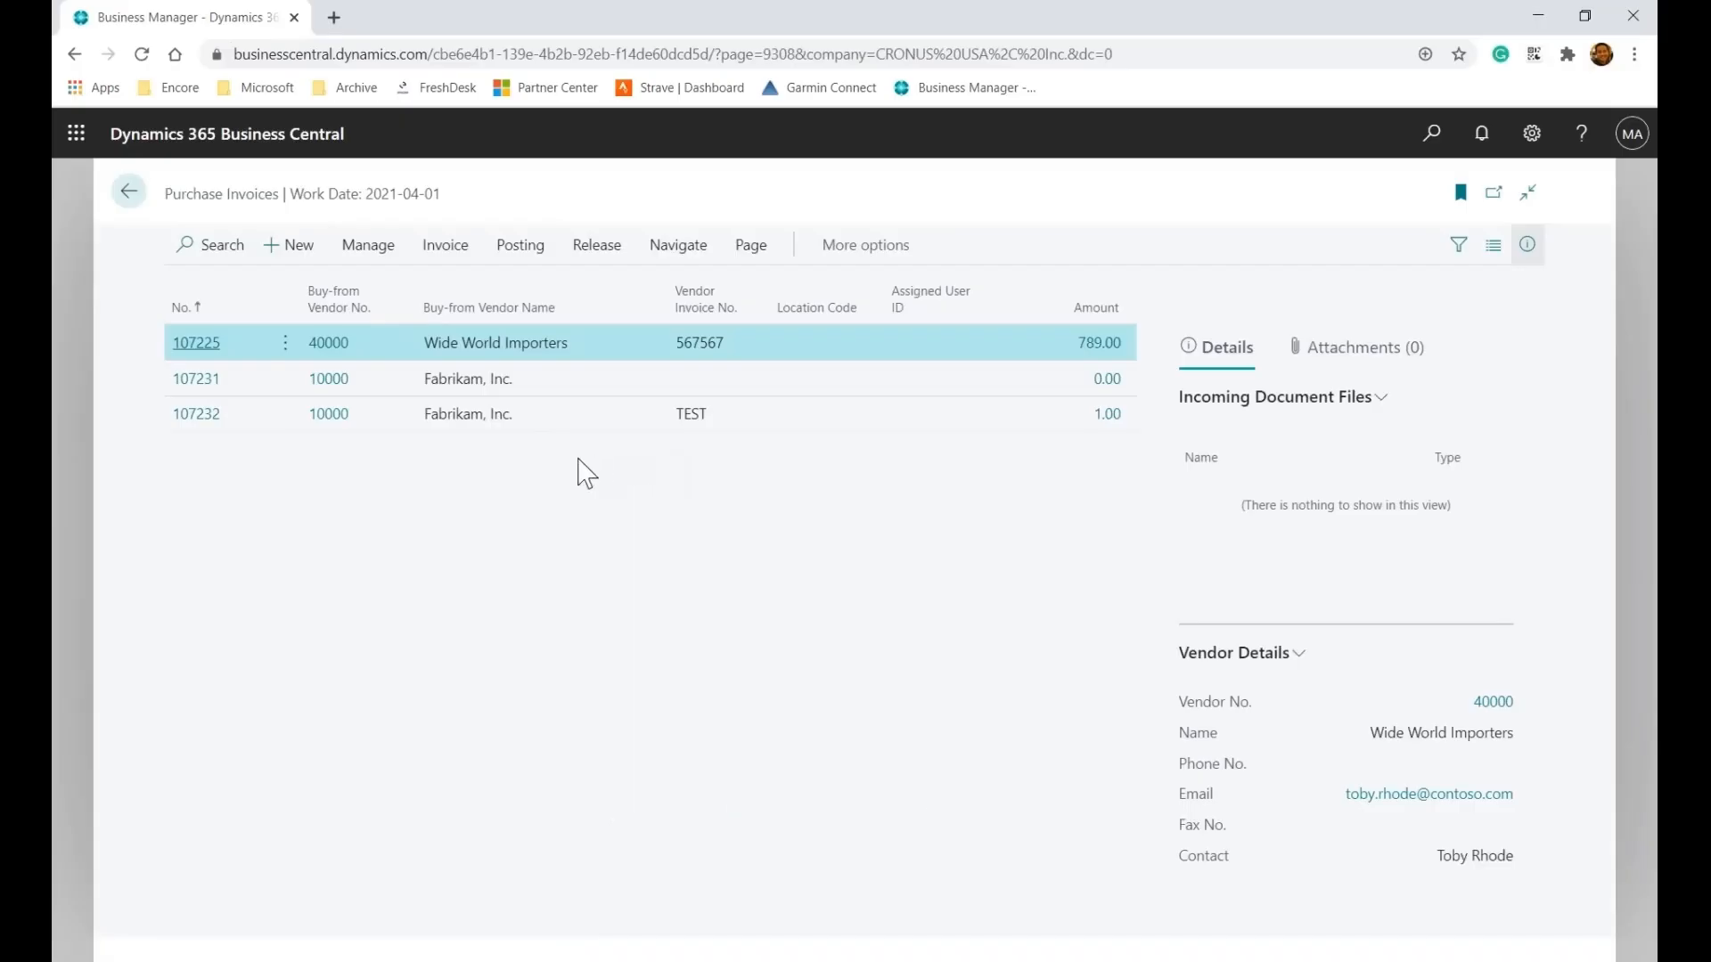
pyautogui.click(1431, 136)
pyautogui.write('posted pu')
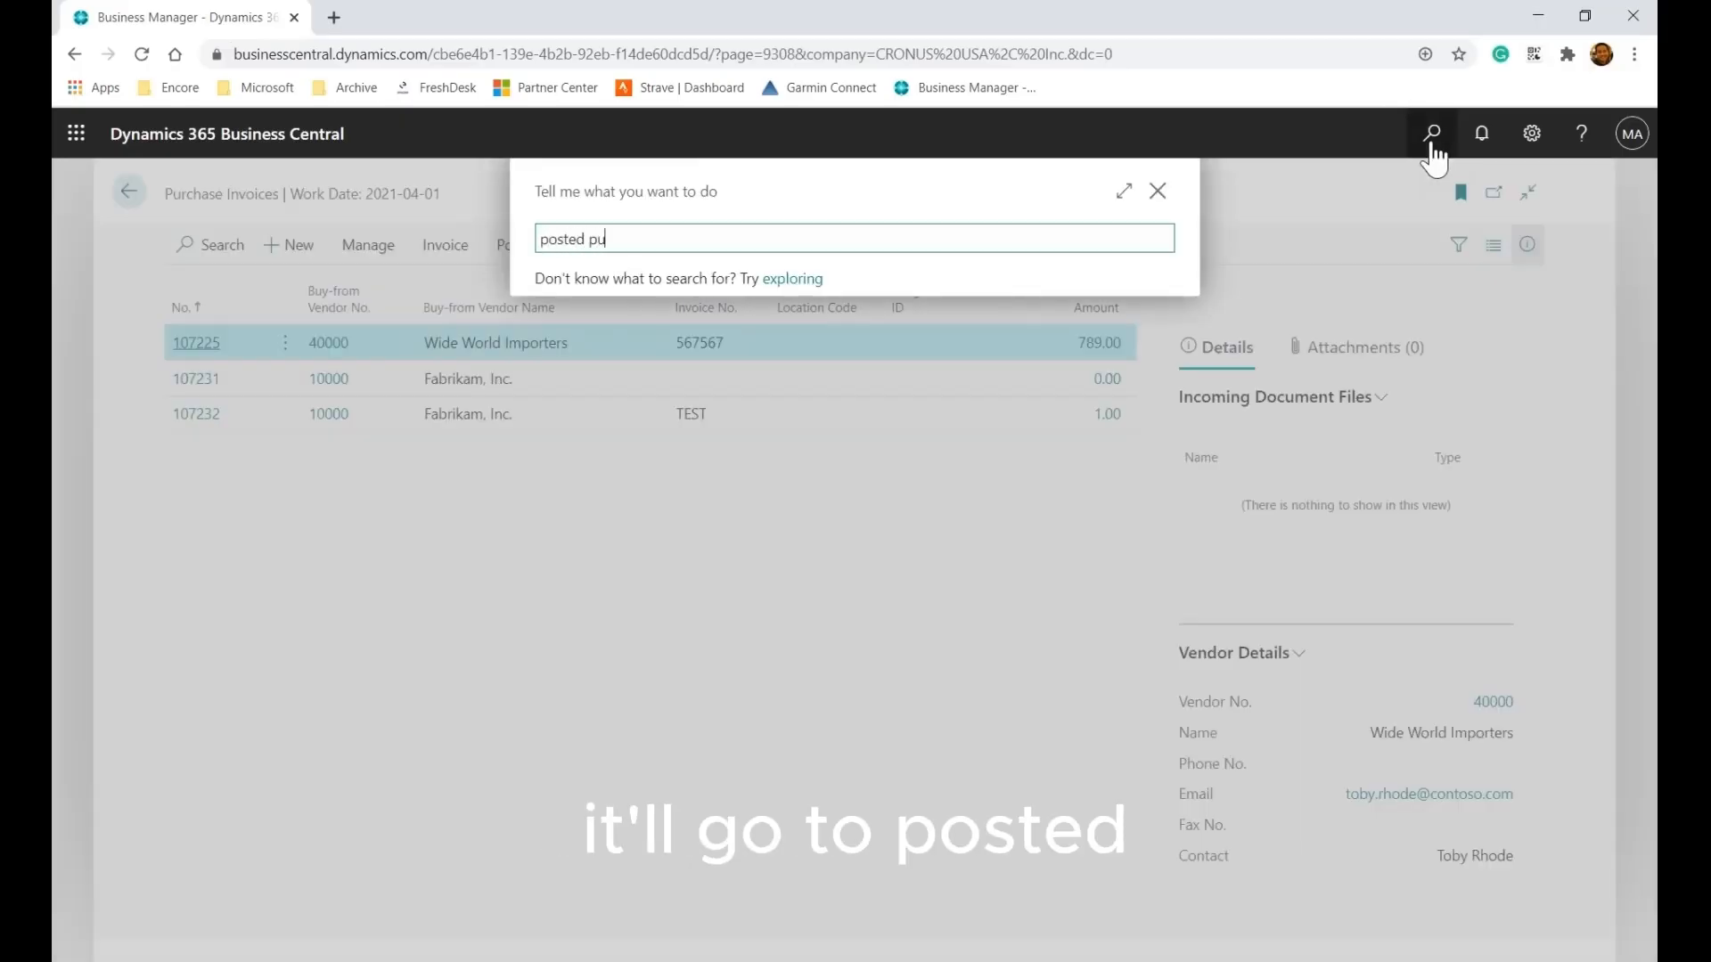
pyautogui.write('rch inv')
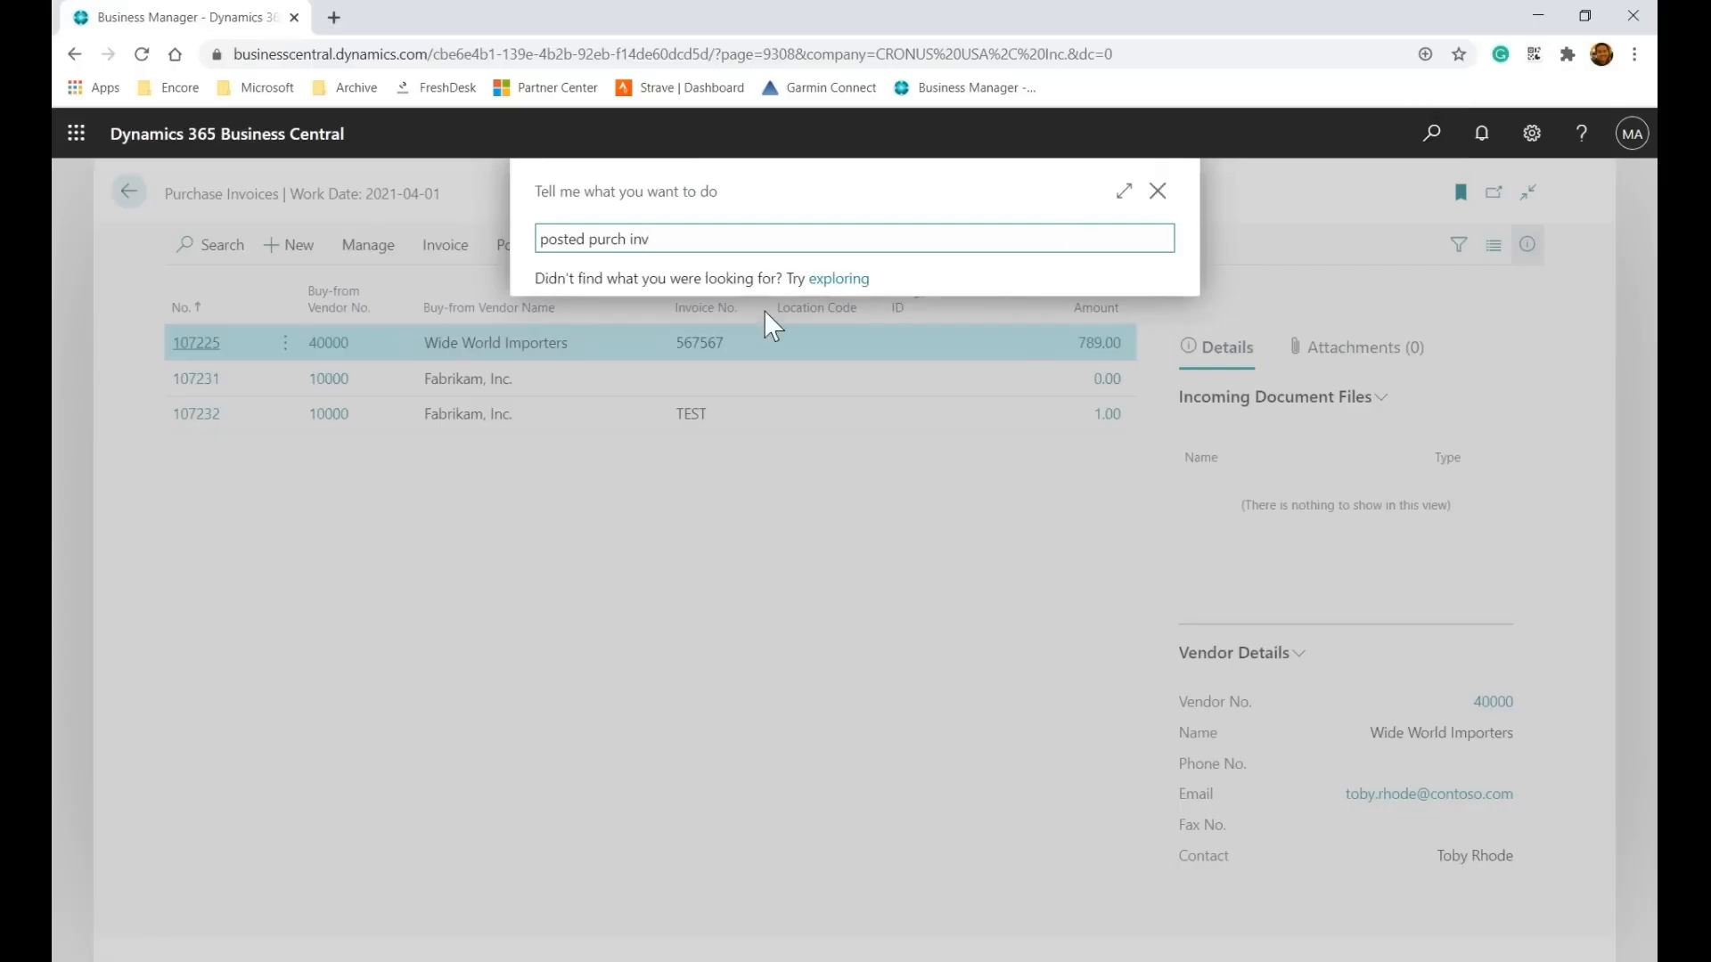
pyautogui.click(637, 343)
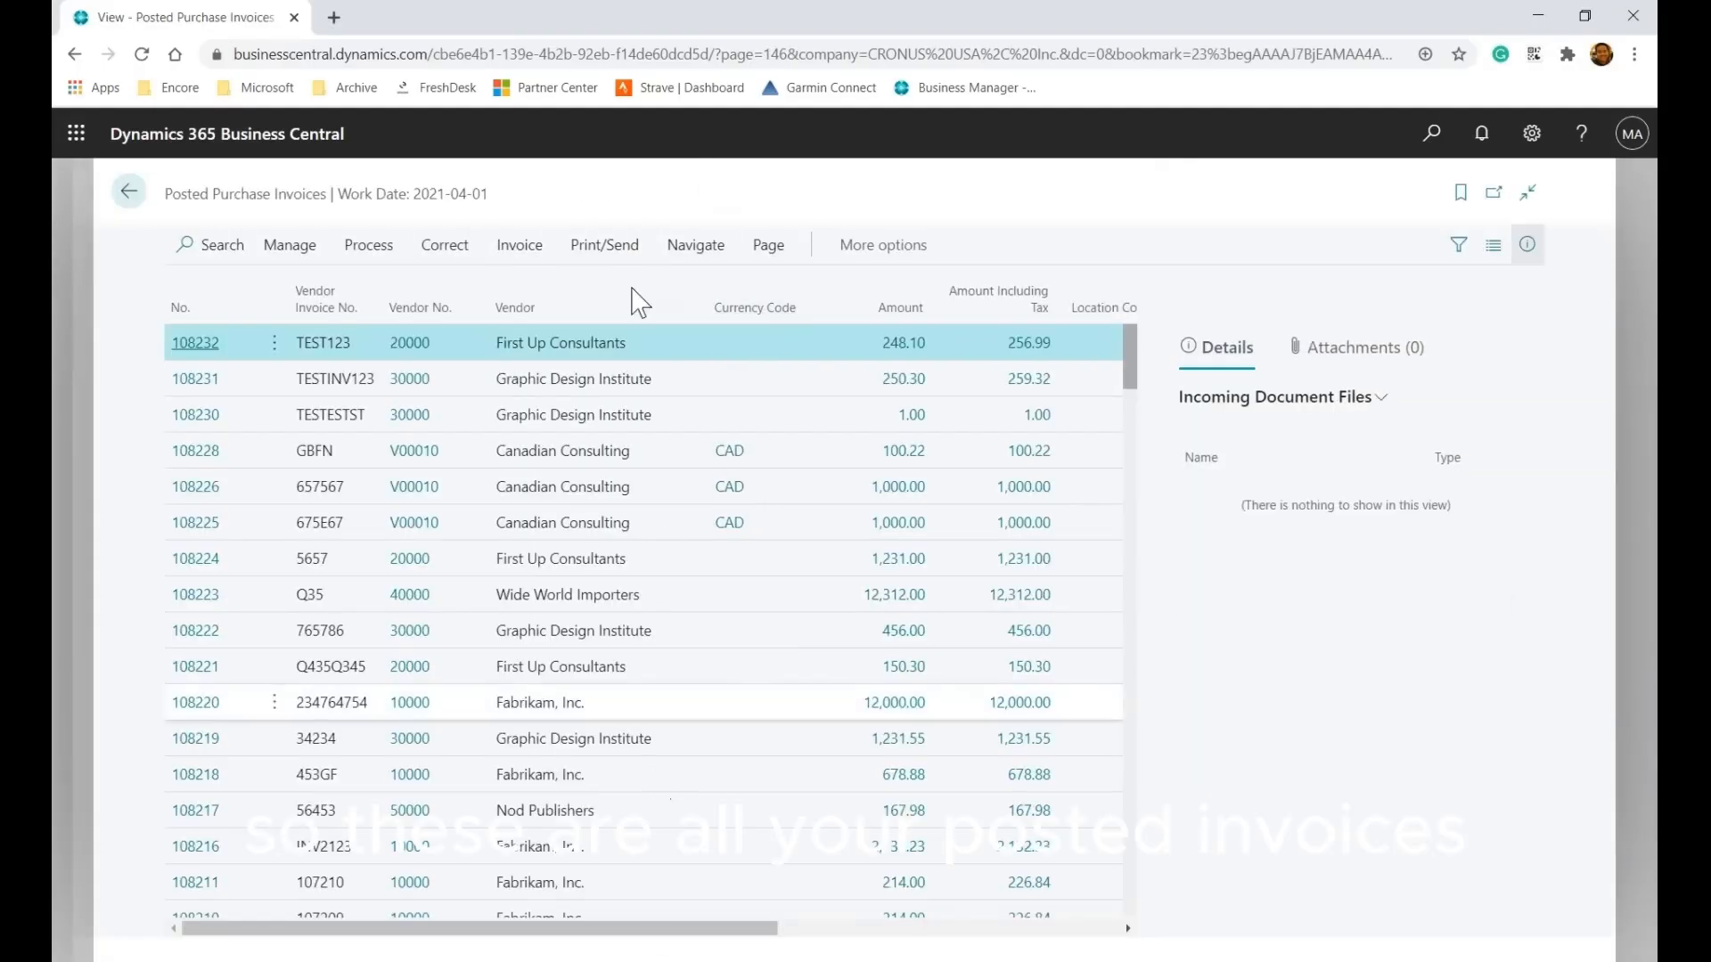
# Look through the posted purchase invoices, then leave the invoice lists and return to the Business Manager home page
pyautogui.scroll(-4, 649, 718)
pyautogui.scroll(2, 650, 719)
pyautogui.scroll(2, 653, 727)
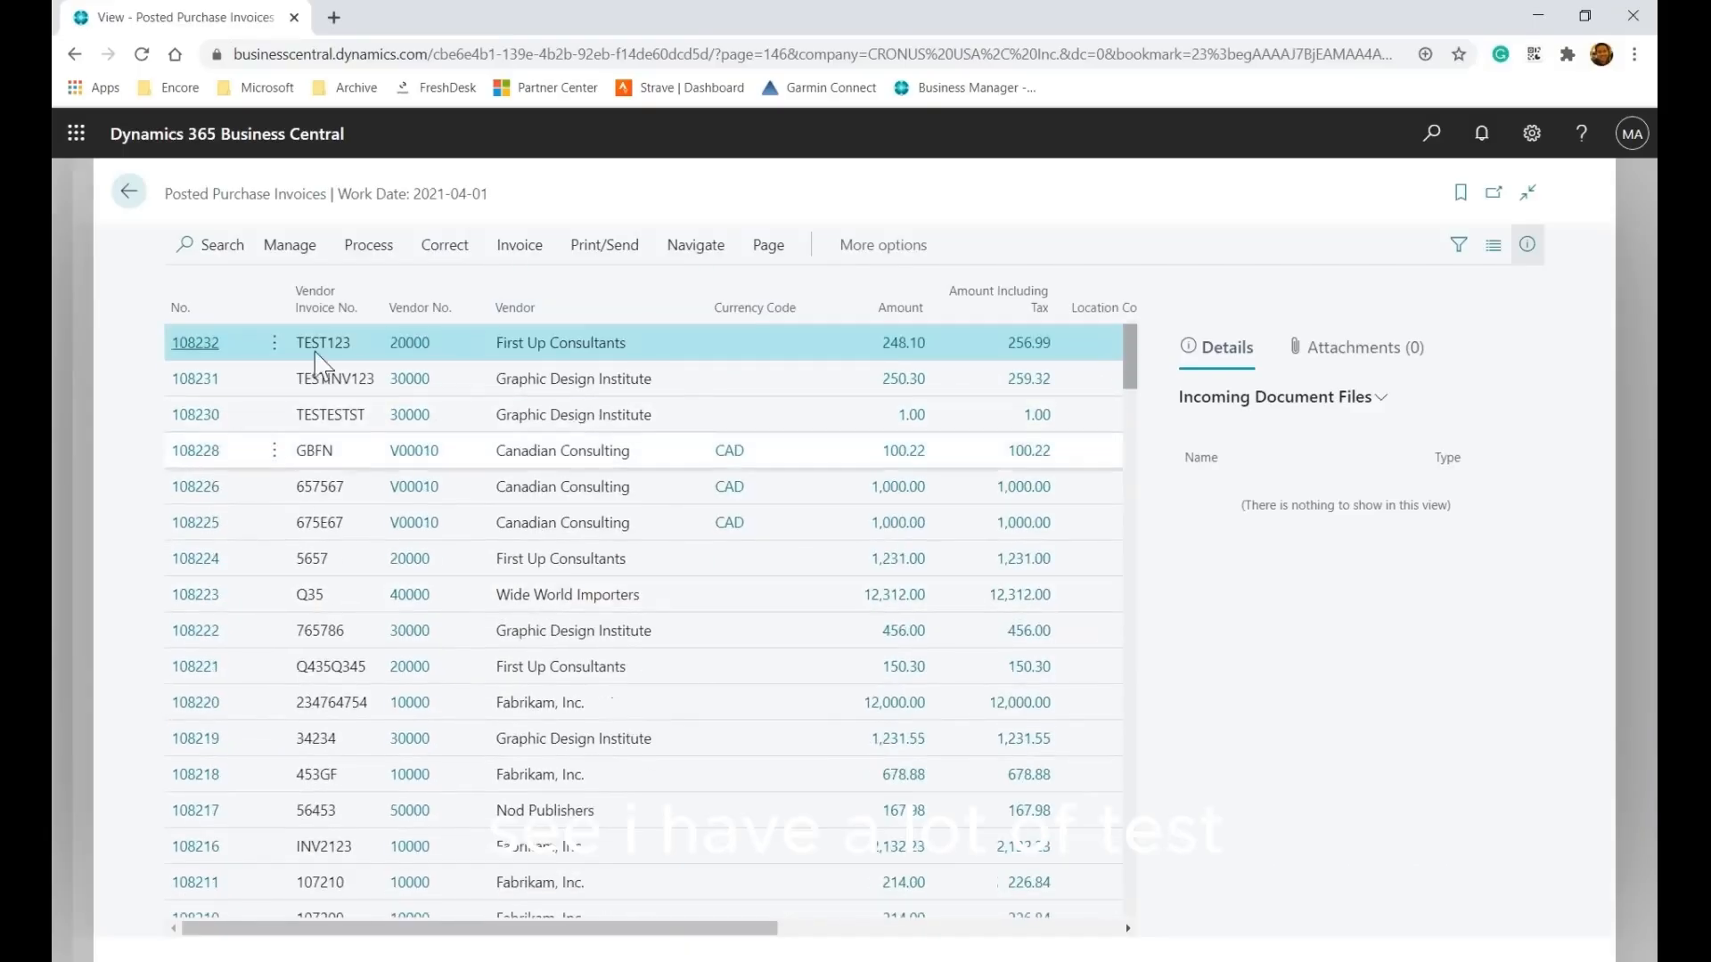
pyautogui.moveTo(681, 940); pyautogui.dragTo(470, 940)
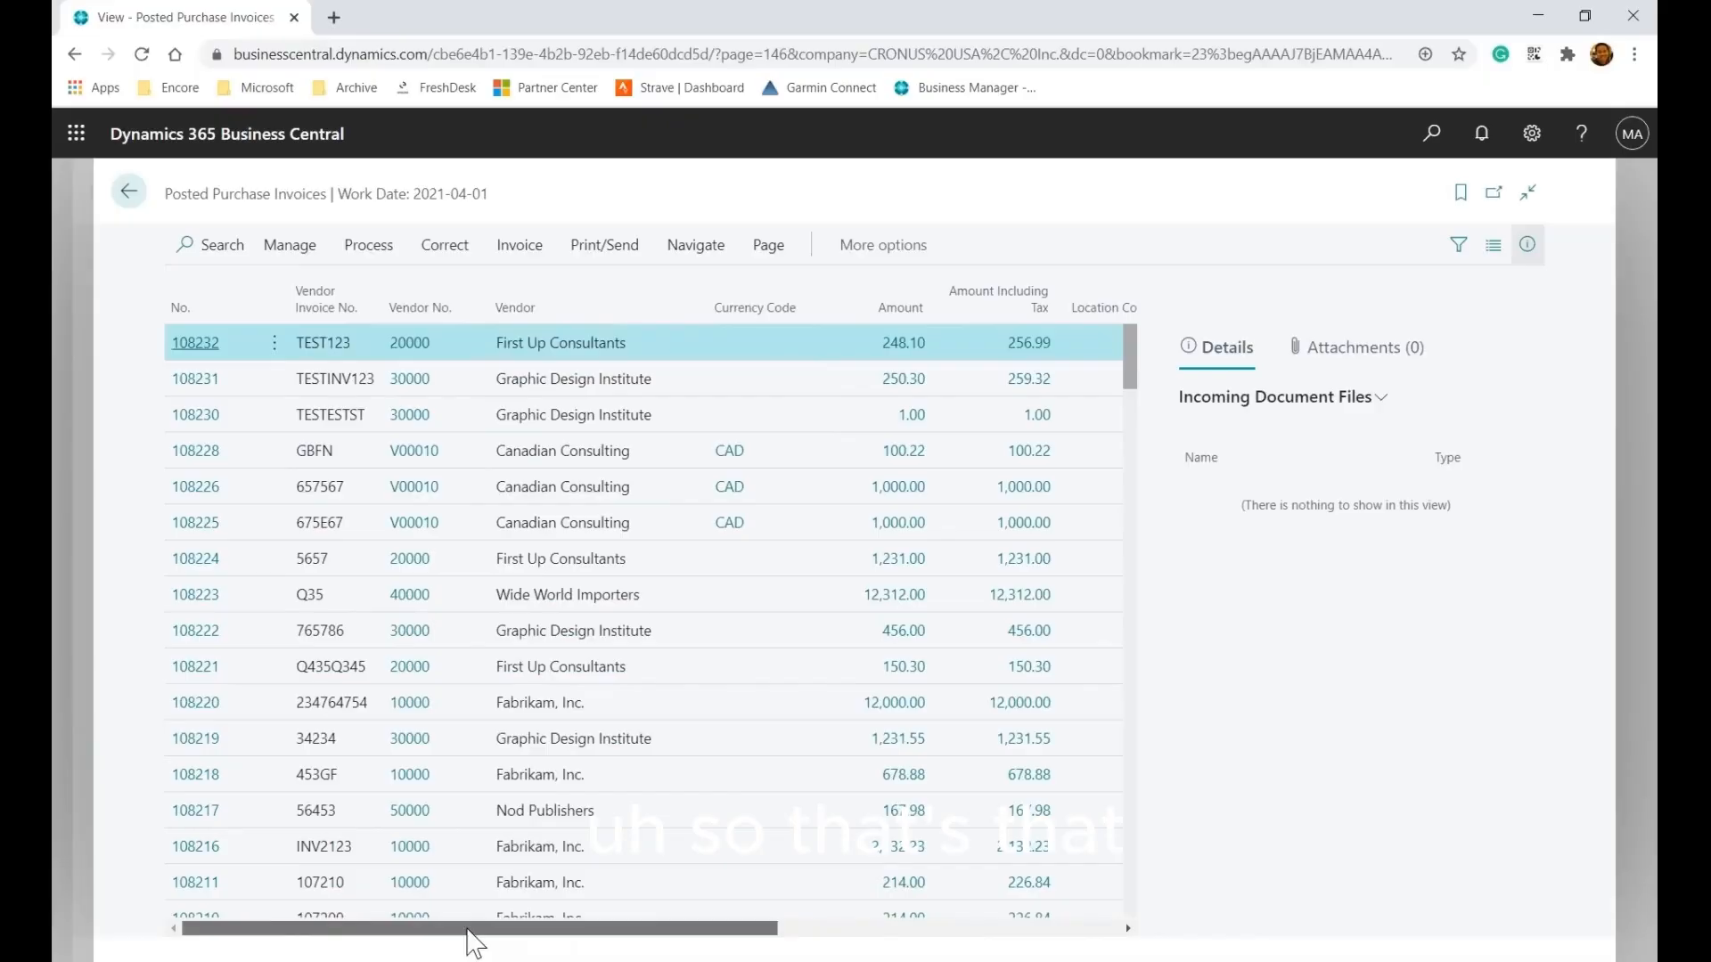
pyautogui.click(65, 277)
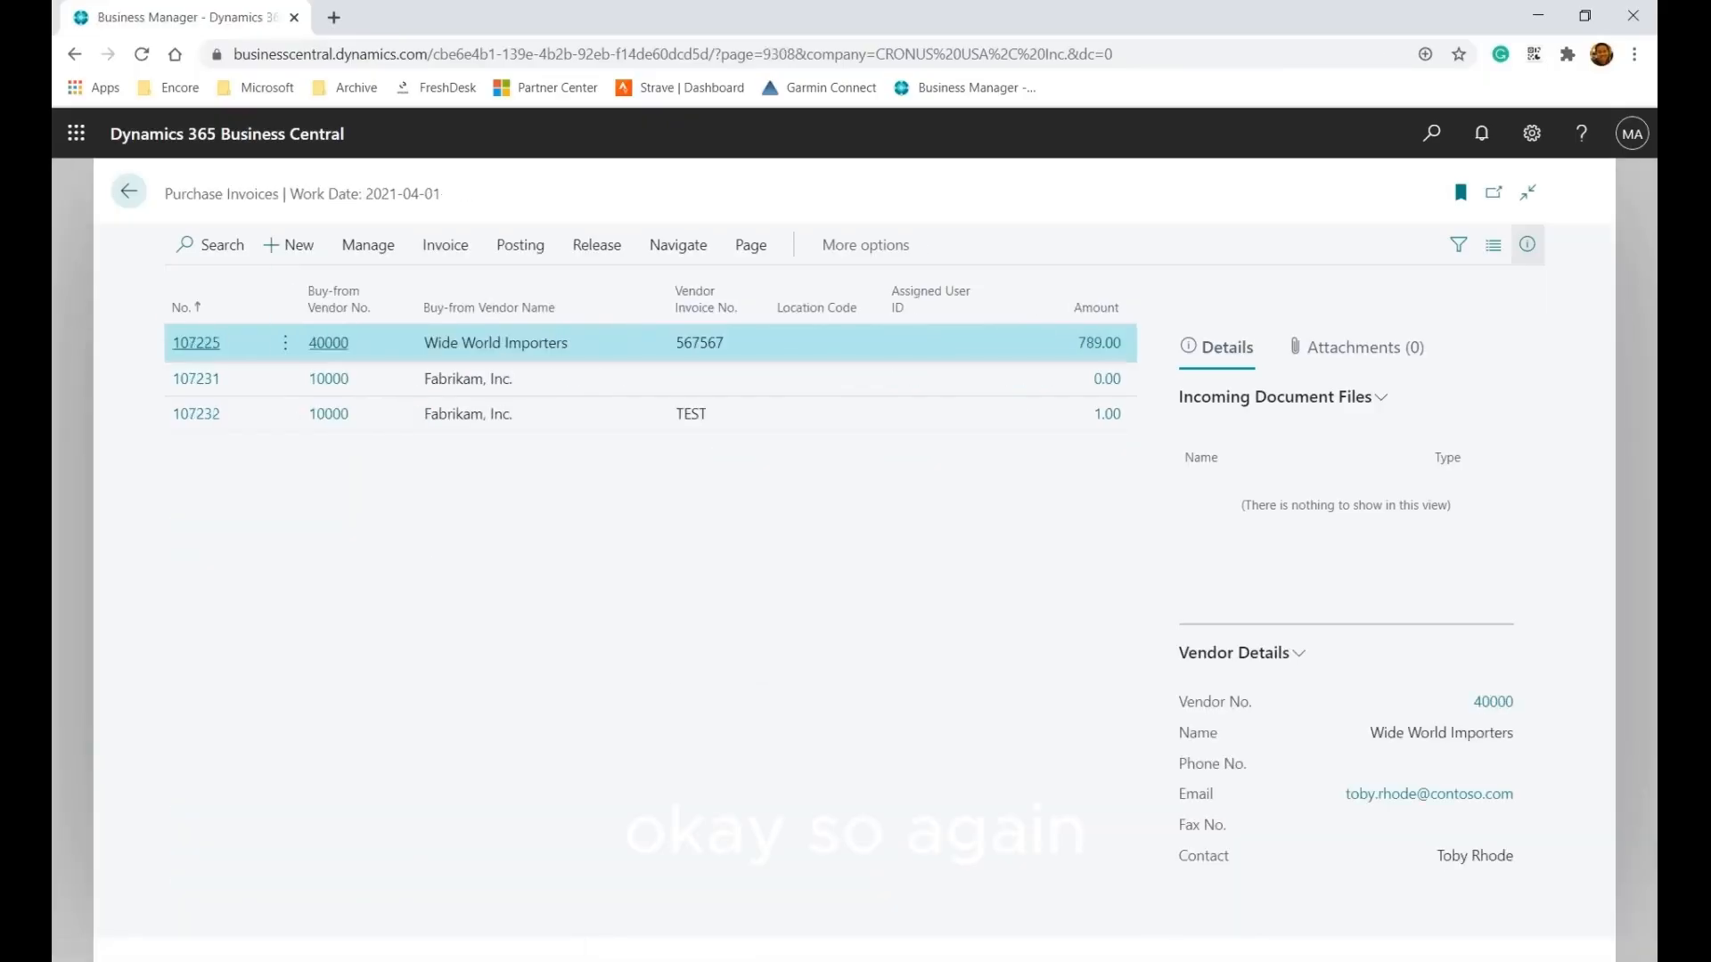
pyautogui.click(70, 355)
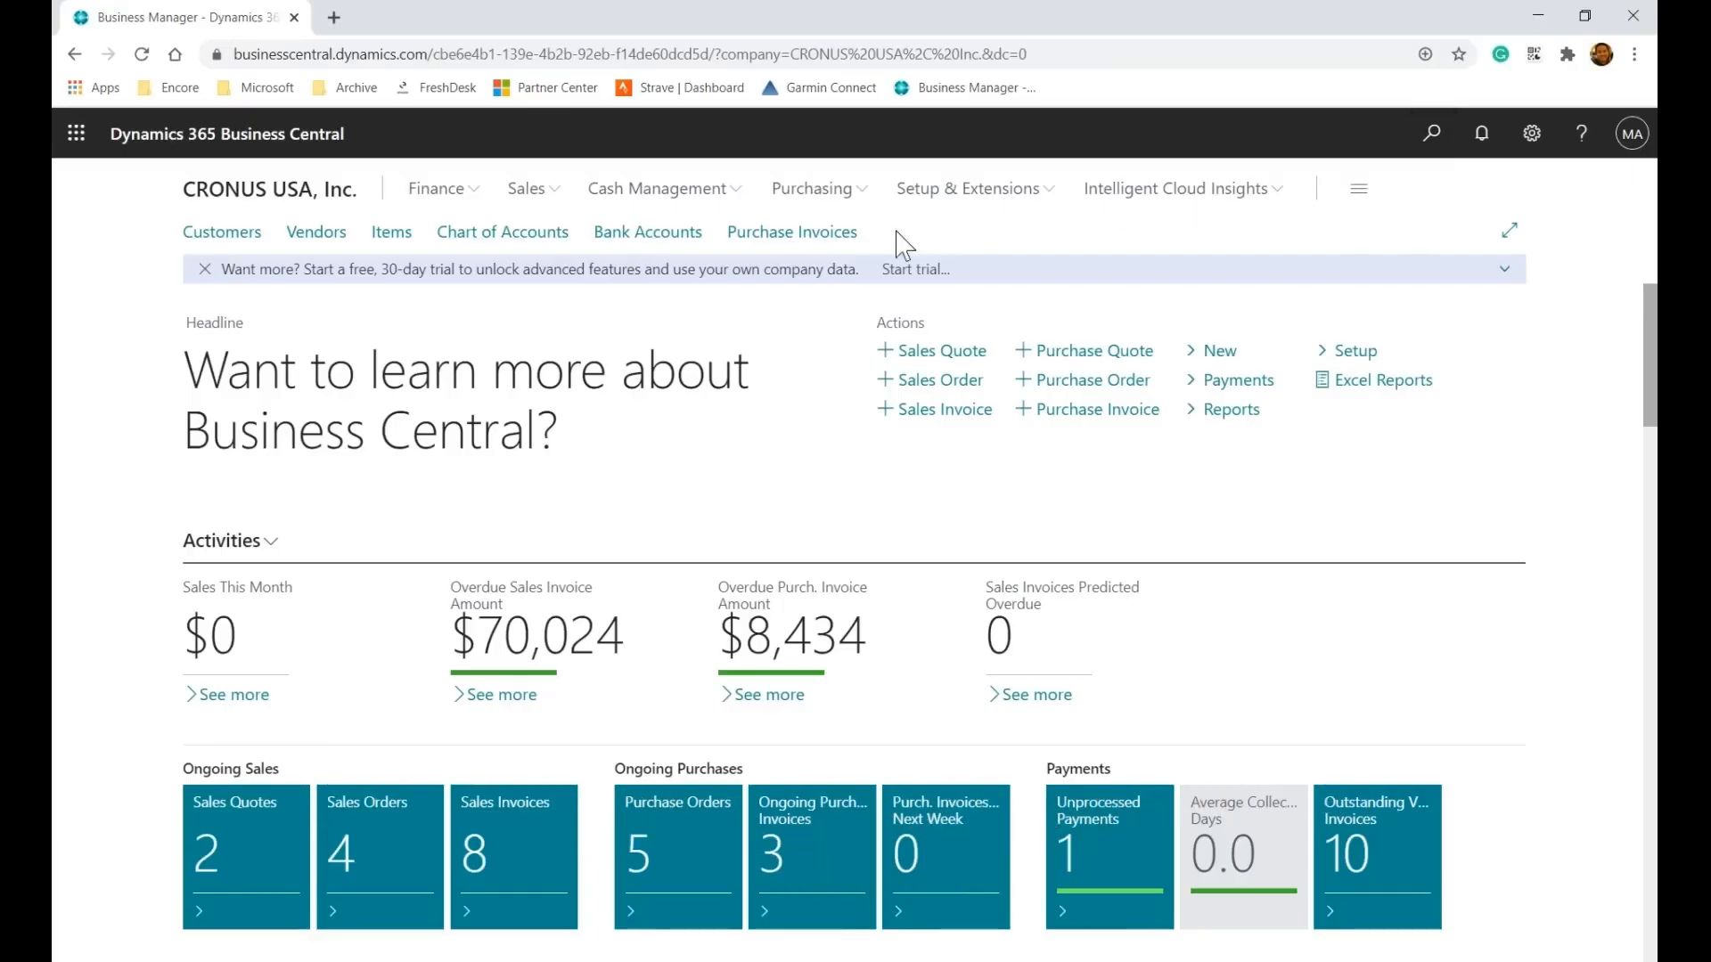
# Search for "pur cr" and open the Purchase Credit Memos list
pyautogui.click(1453, 135)
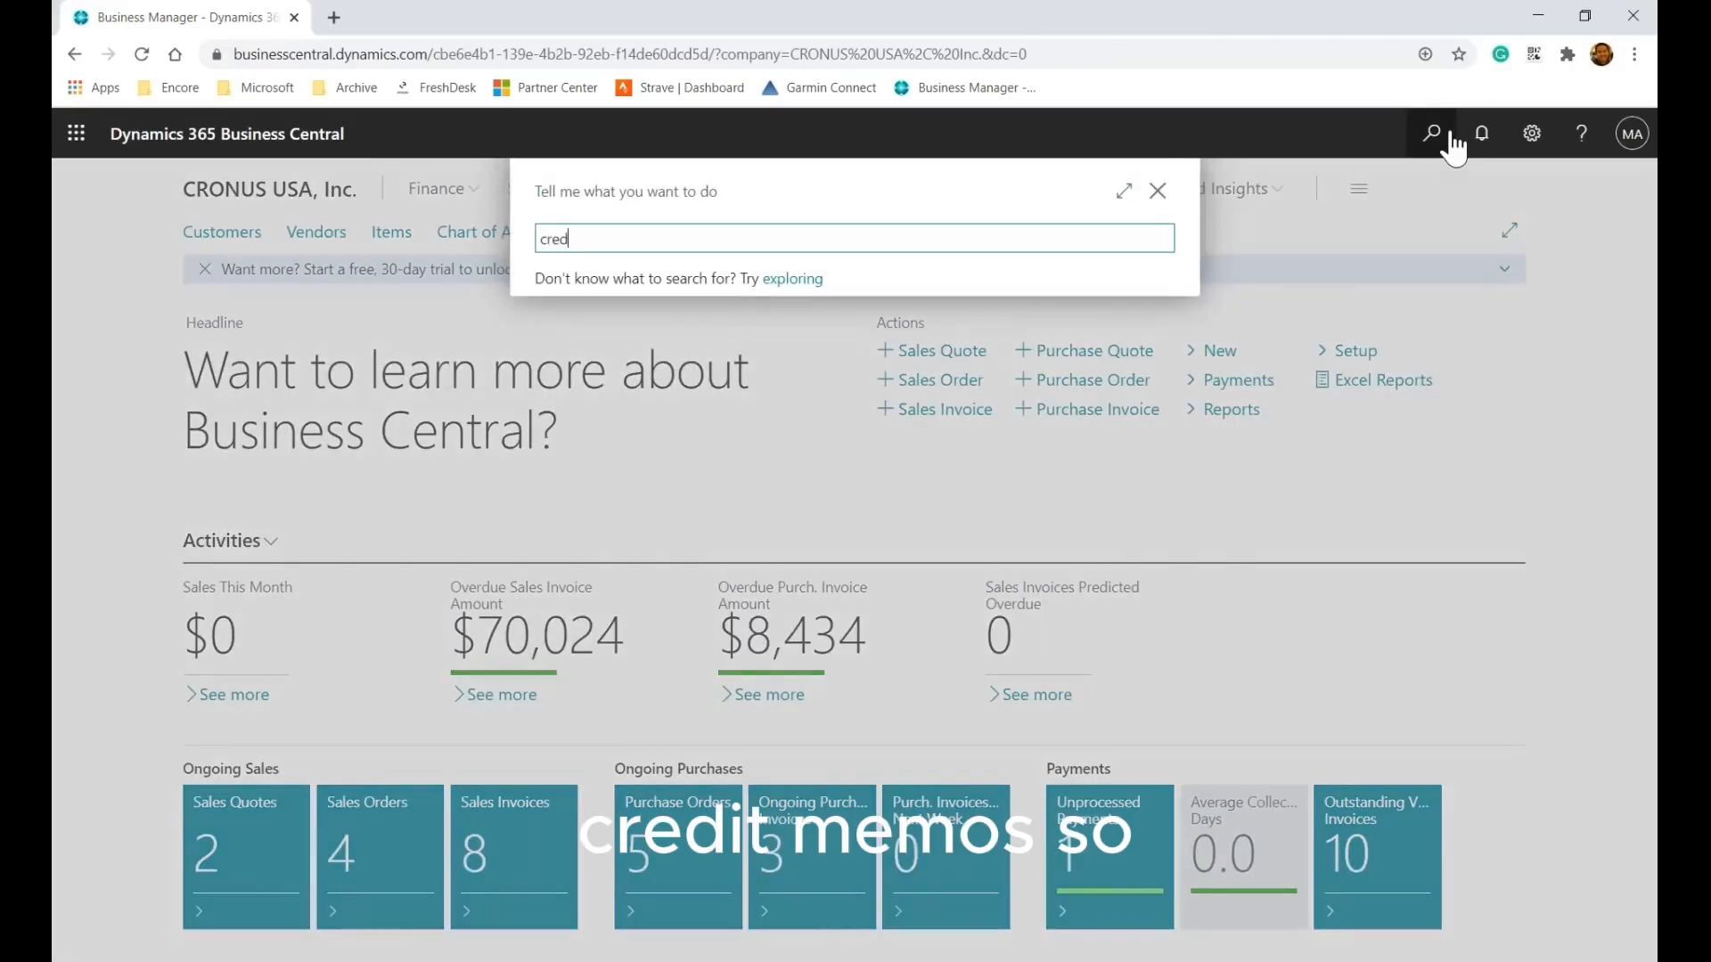
pyautogui.write('pu')
pyautogui.press('BackSpace')
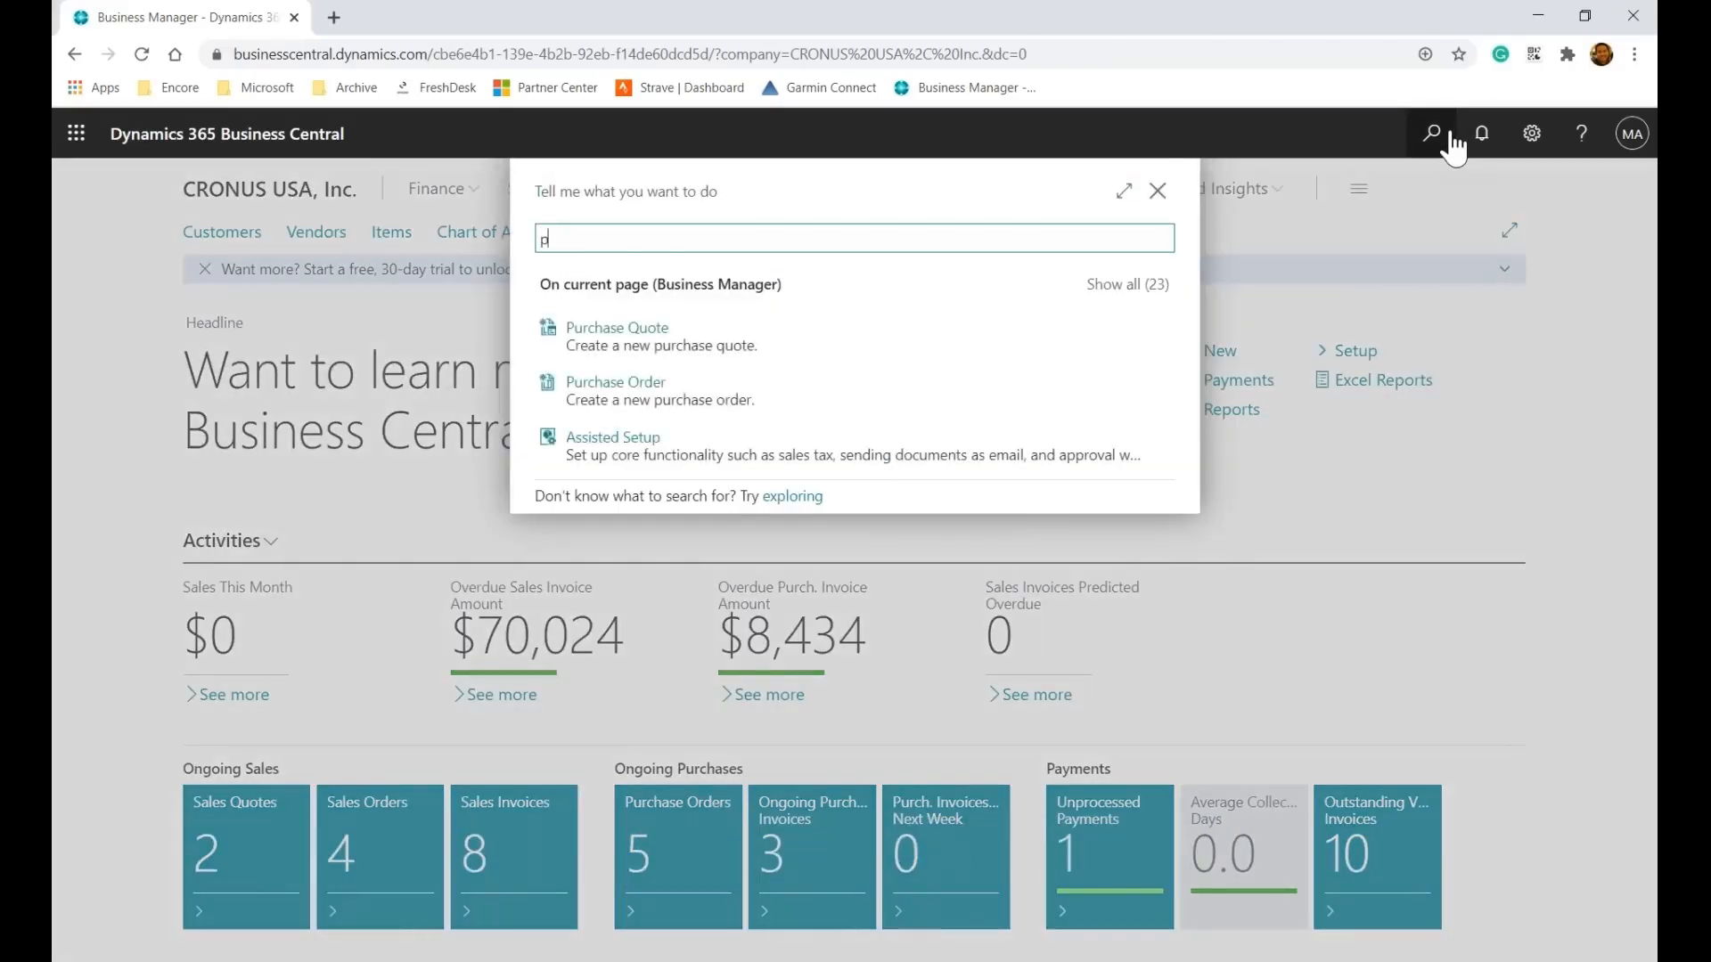
pyautogui.write('rc')
pyautogui.press('BackSpace')
pyautogui.press('BackSpace')
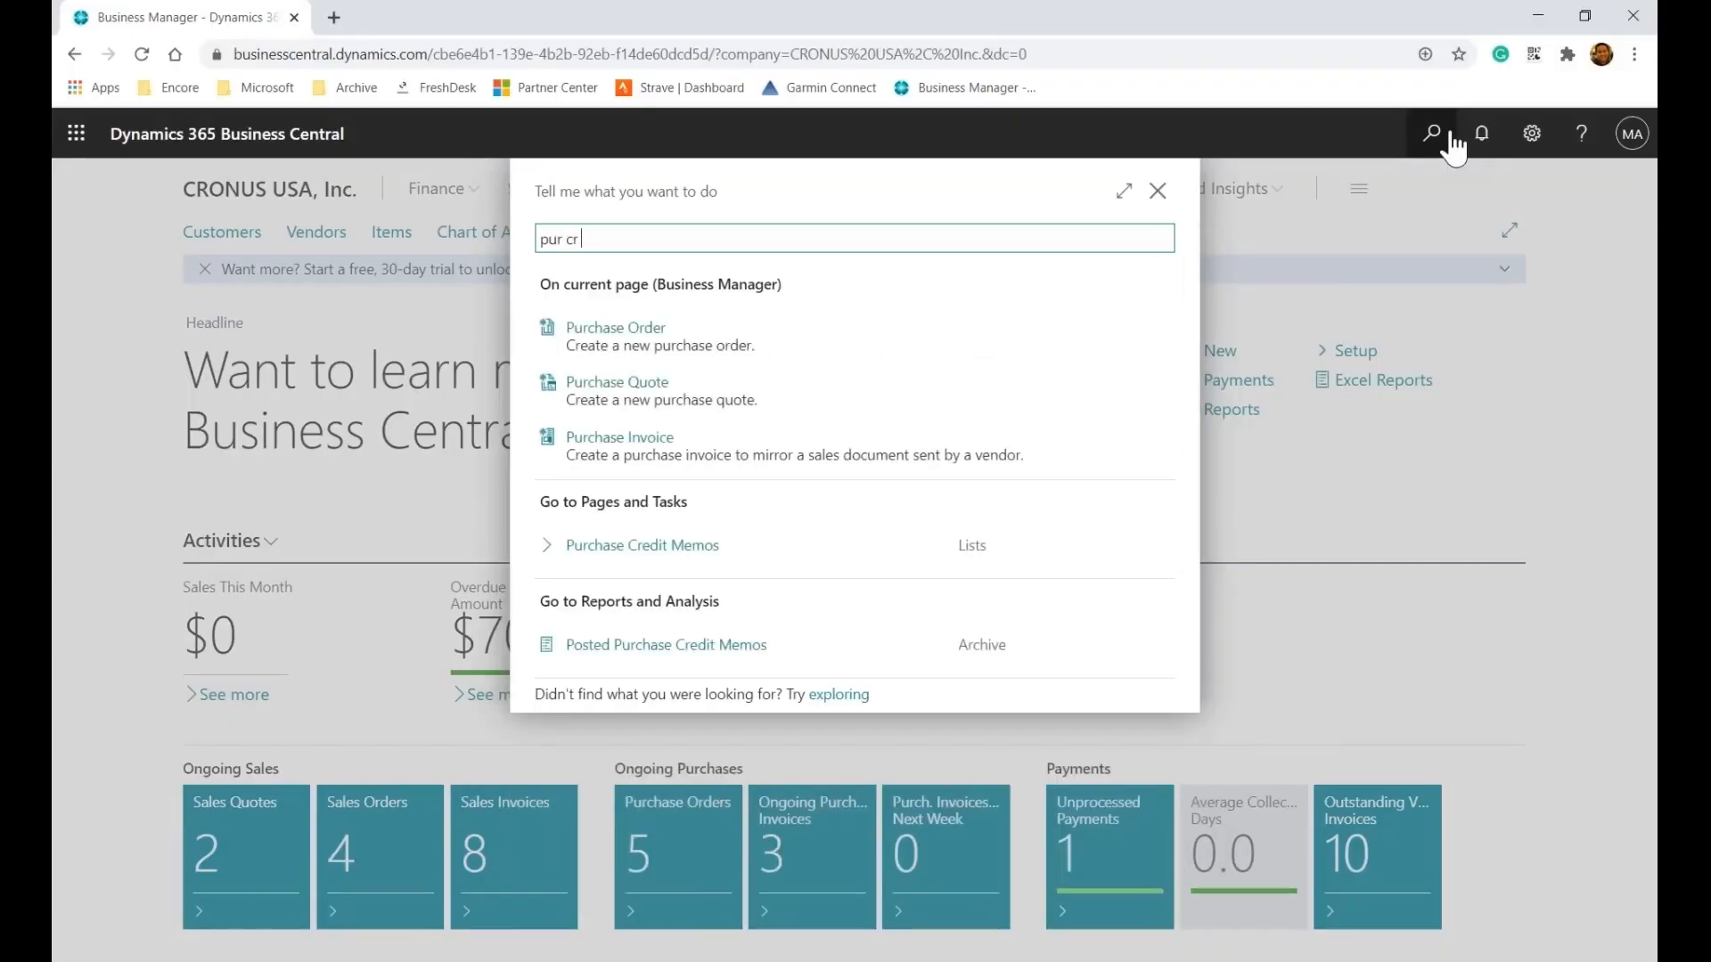
pyautogui.click(742, 559)
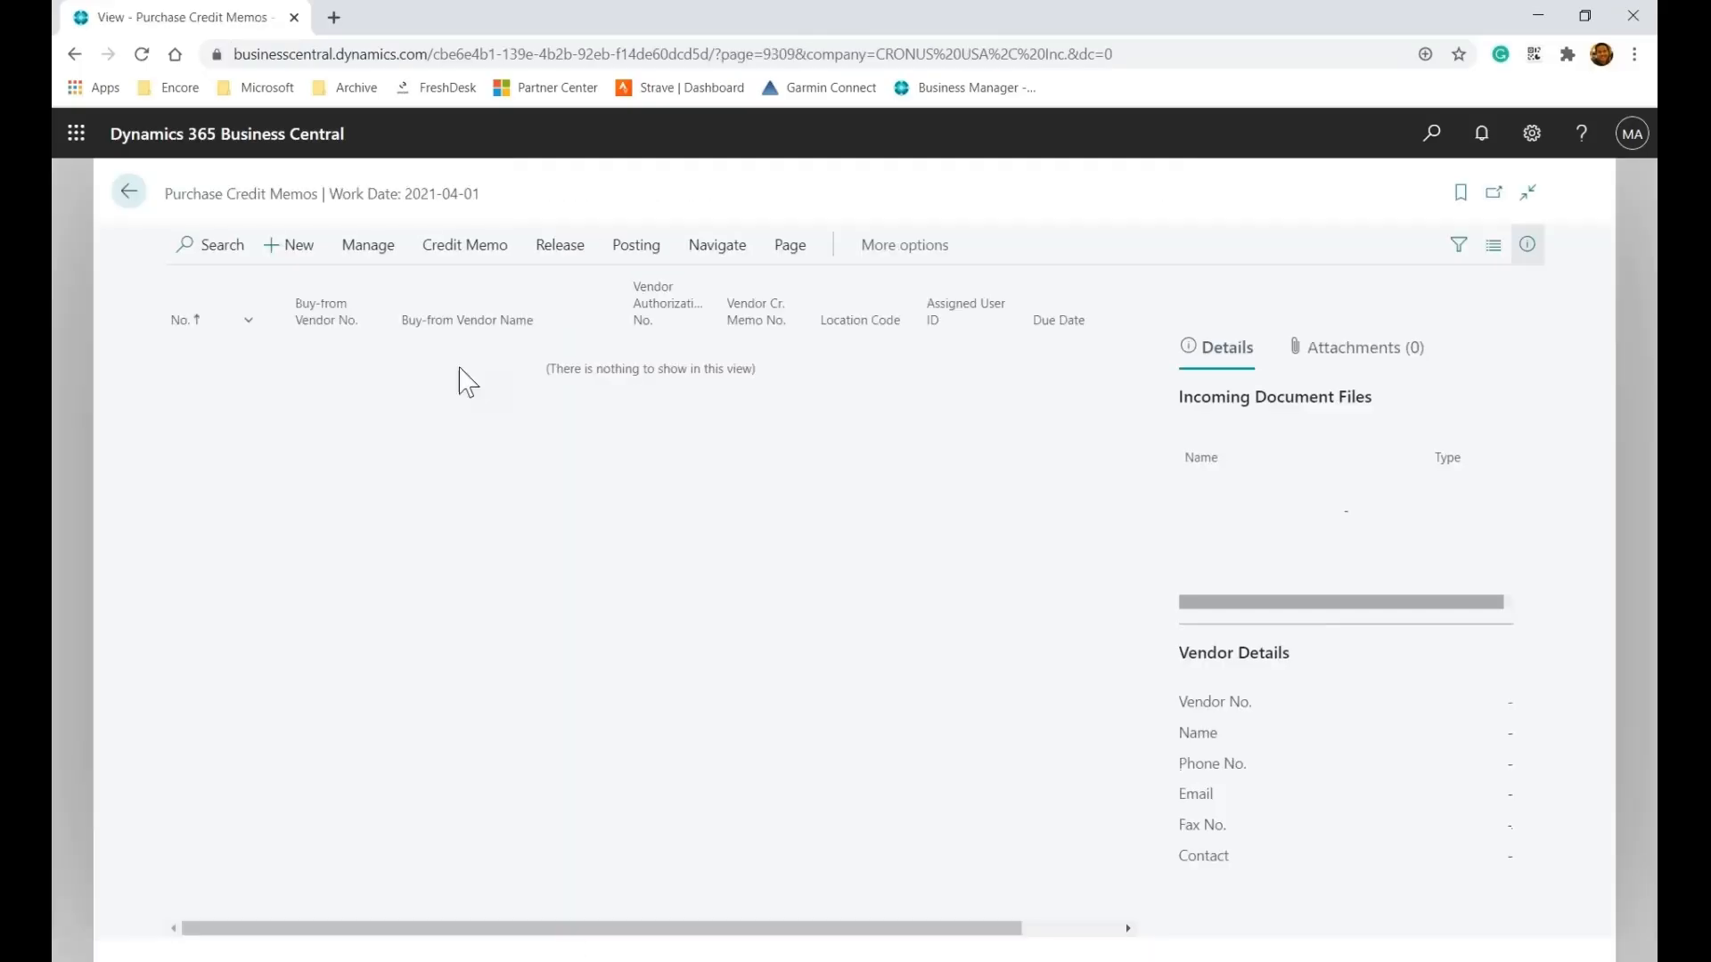
# Open a new purchase credit memo to view its fields, then return to the home page without filling it in
pyautogui.click(312, 256)
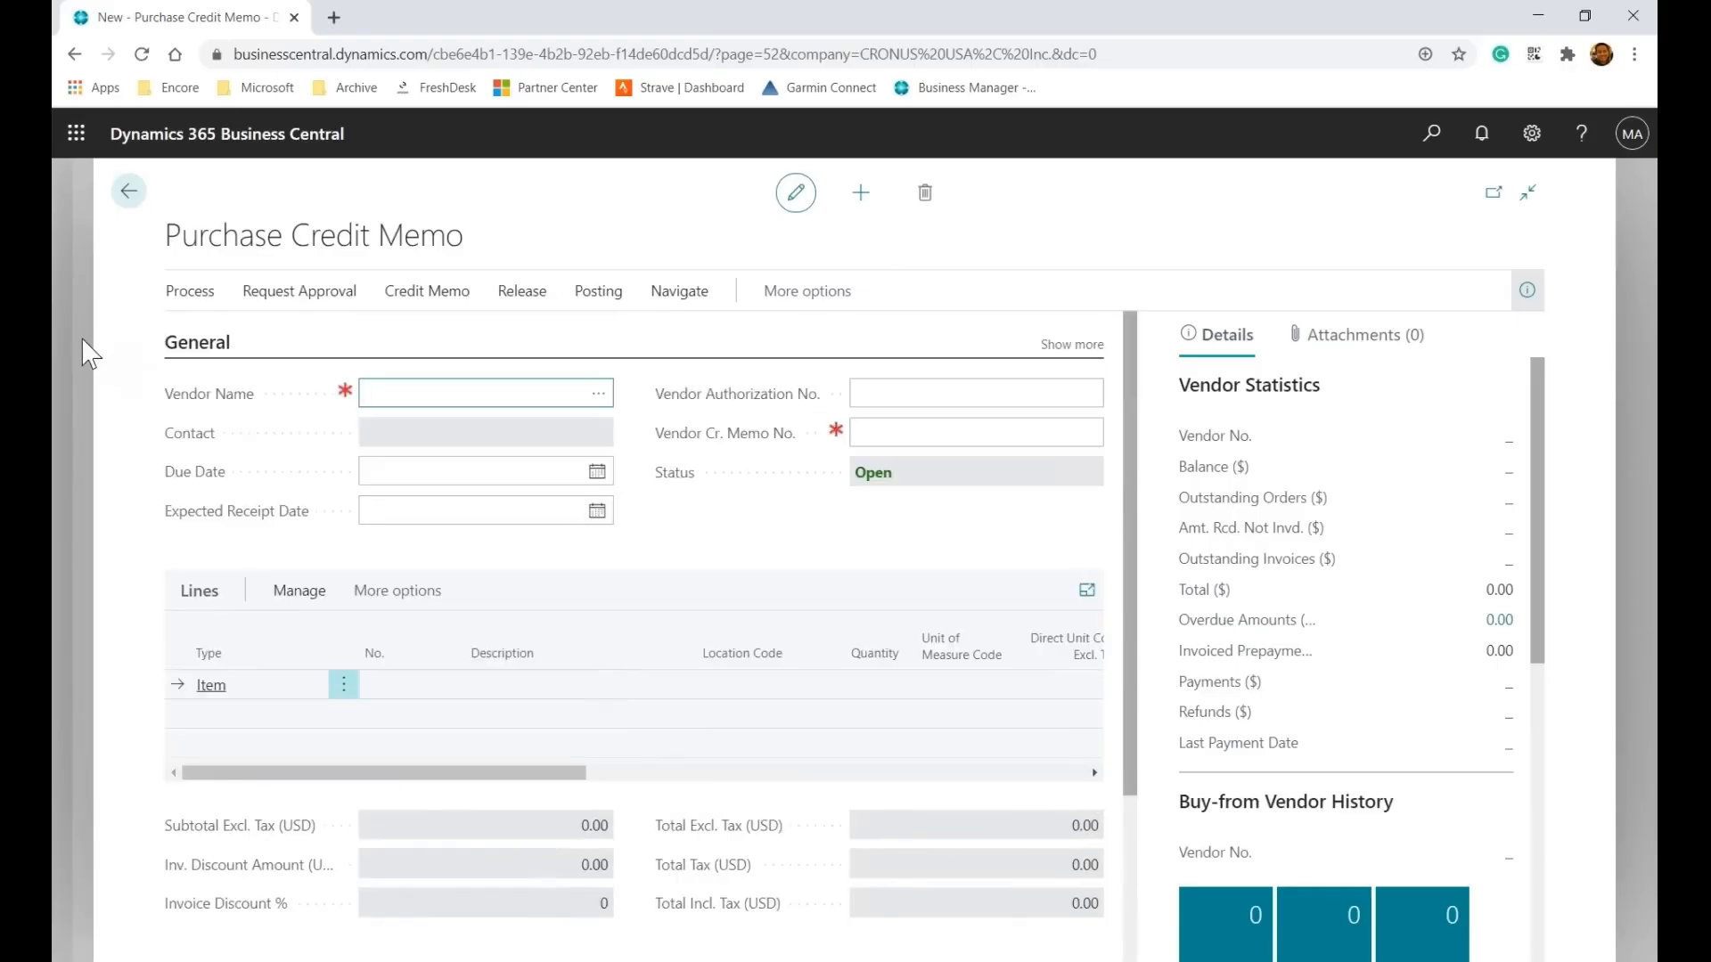
pyautogui.click(82, 339)
pyautogui.click(82, 340)
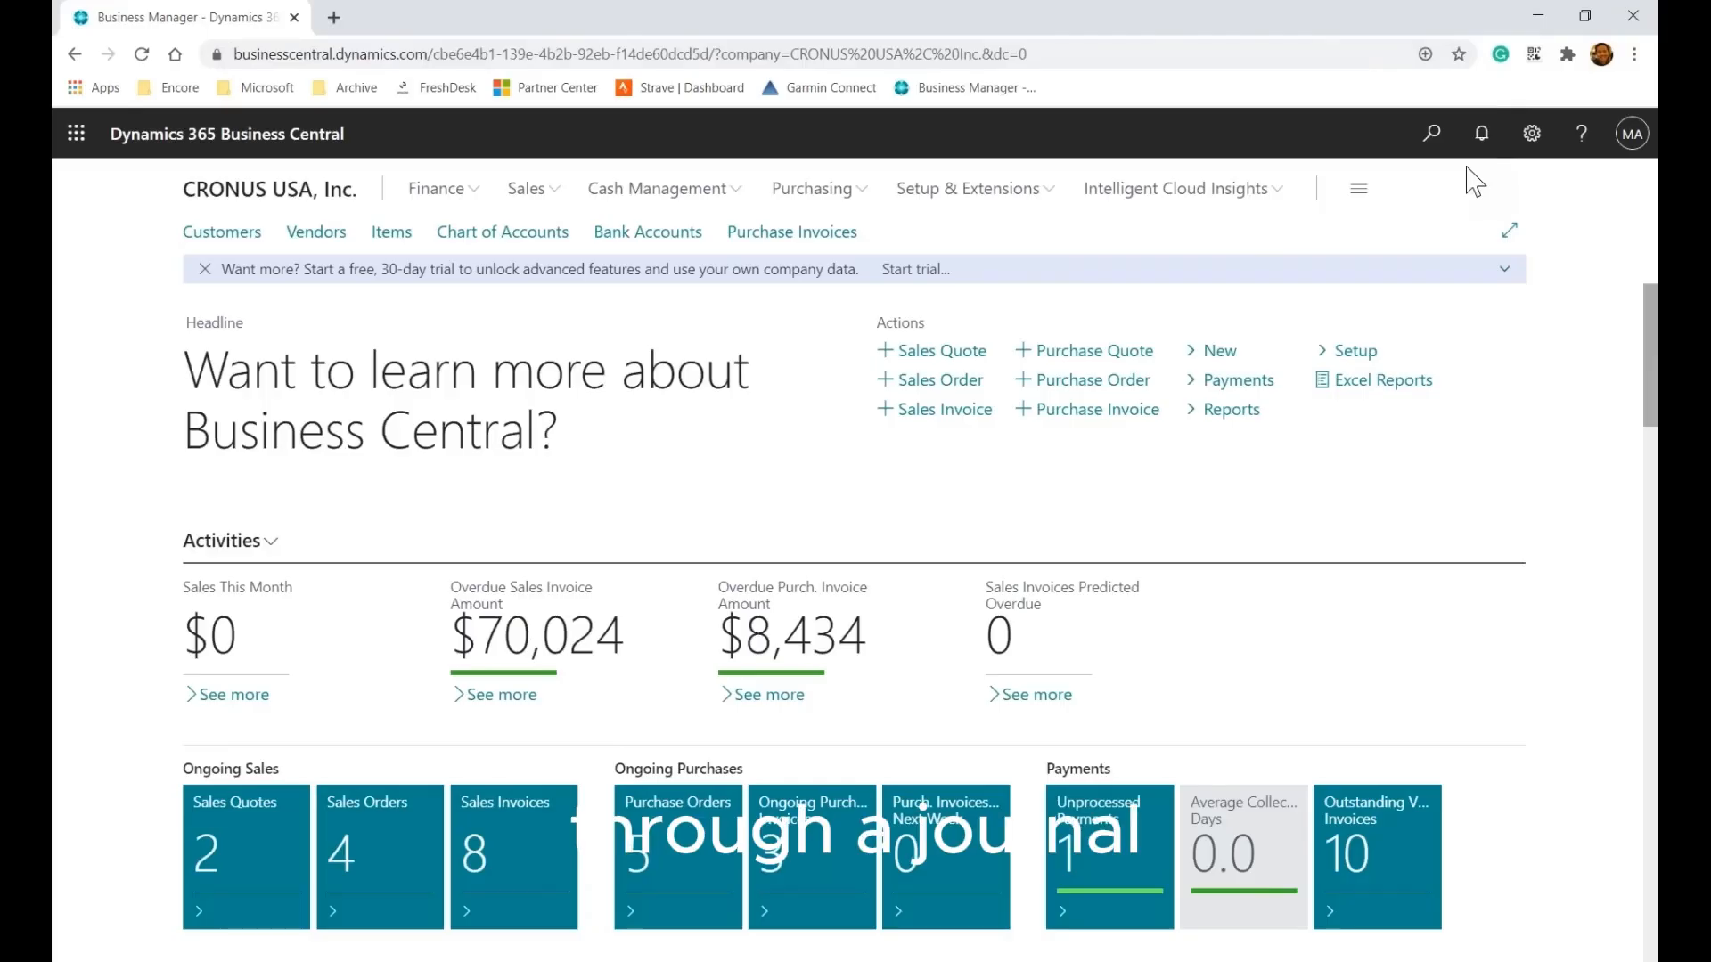
# Search for "journal", browse all matching pages and tasks, and open General Journals
pyautogui.click(1433, 136)
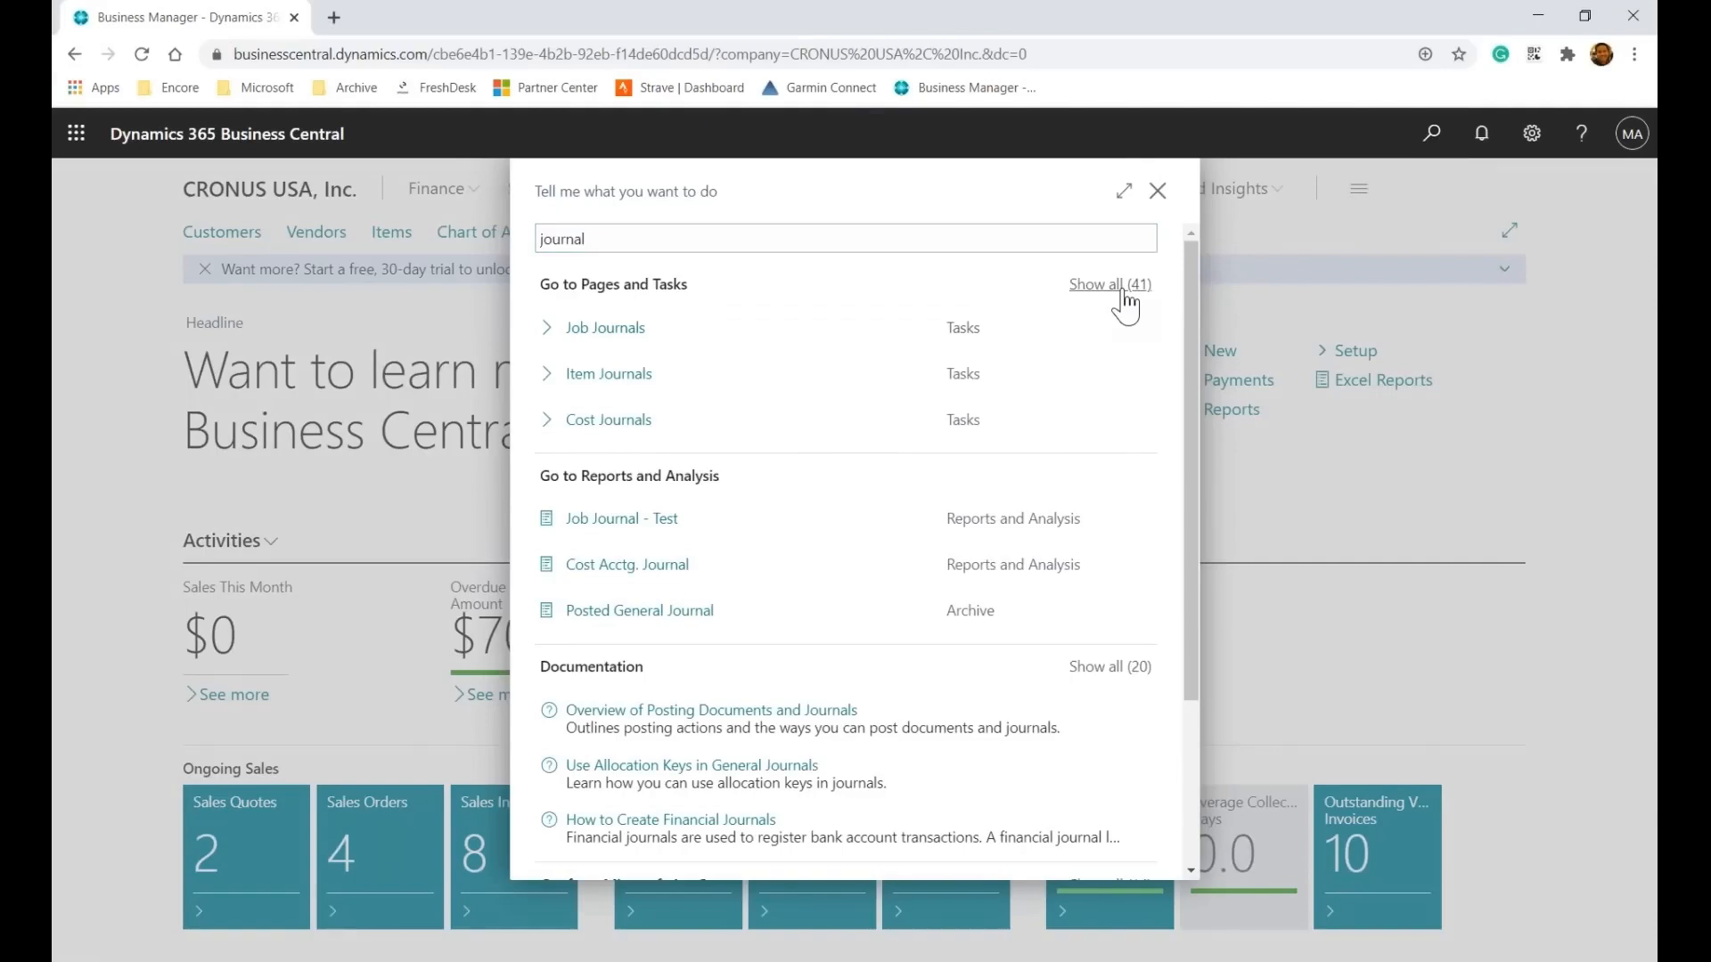
pyautogui.click(1125, 294)
pyautogui.moveTo(1186, 310); pyautogui.dragTo(1189, 474)
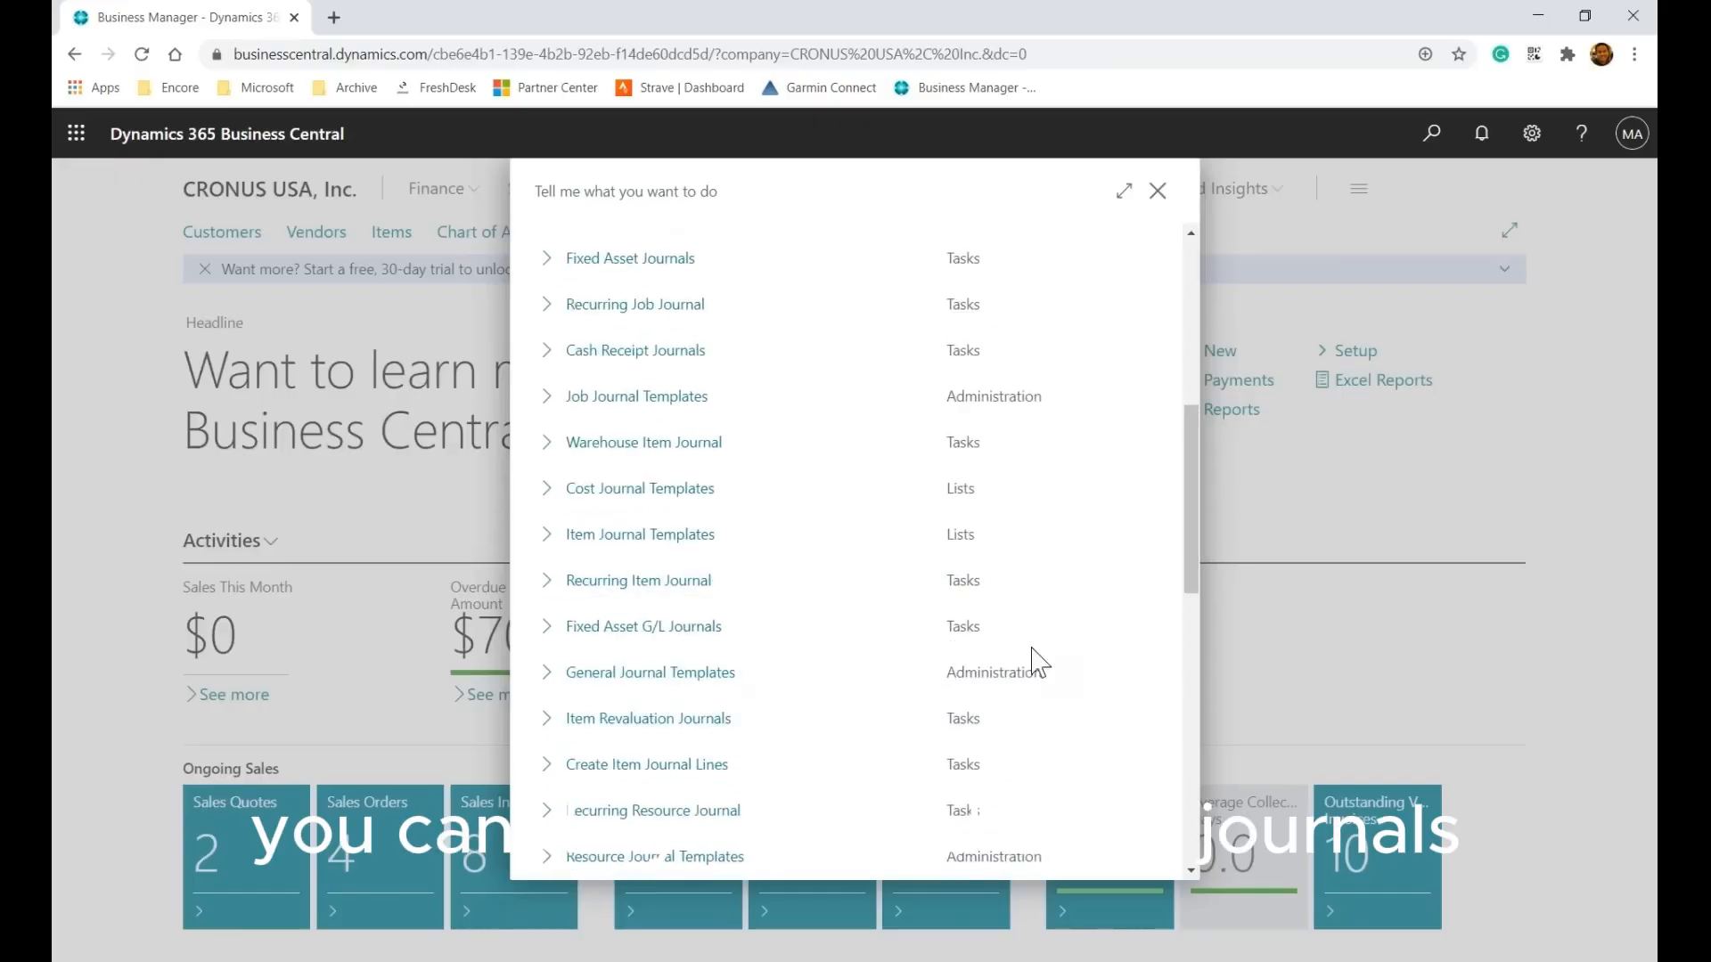
pyautogui.moveTo(1187, 547); pyautogui.dragTo(1193, 441)
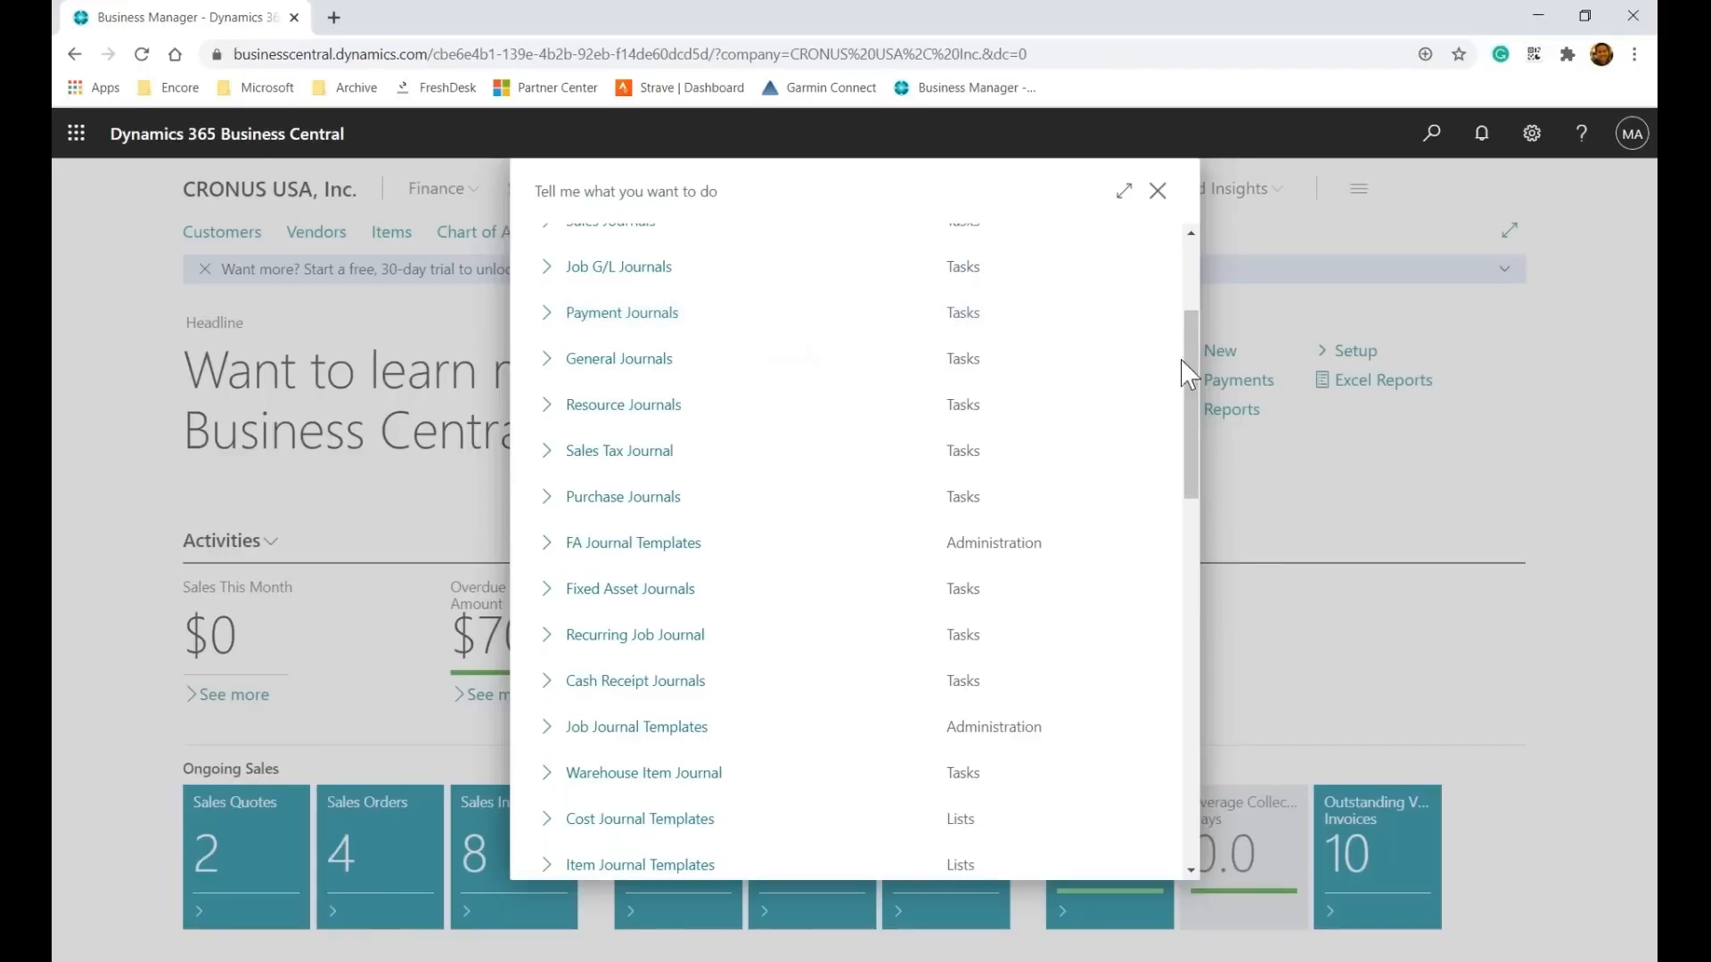
pyautogui.moveTo(1189, 377); pyautogui.dragTo(1186, 314)
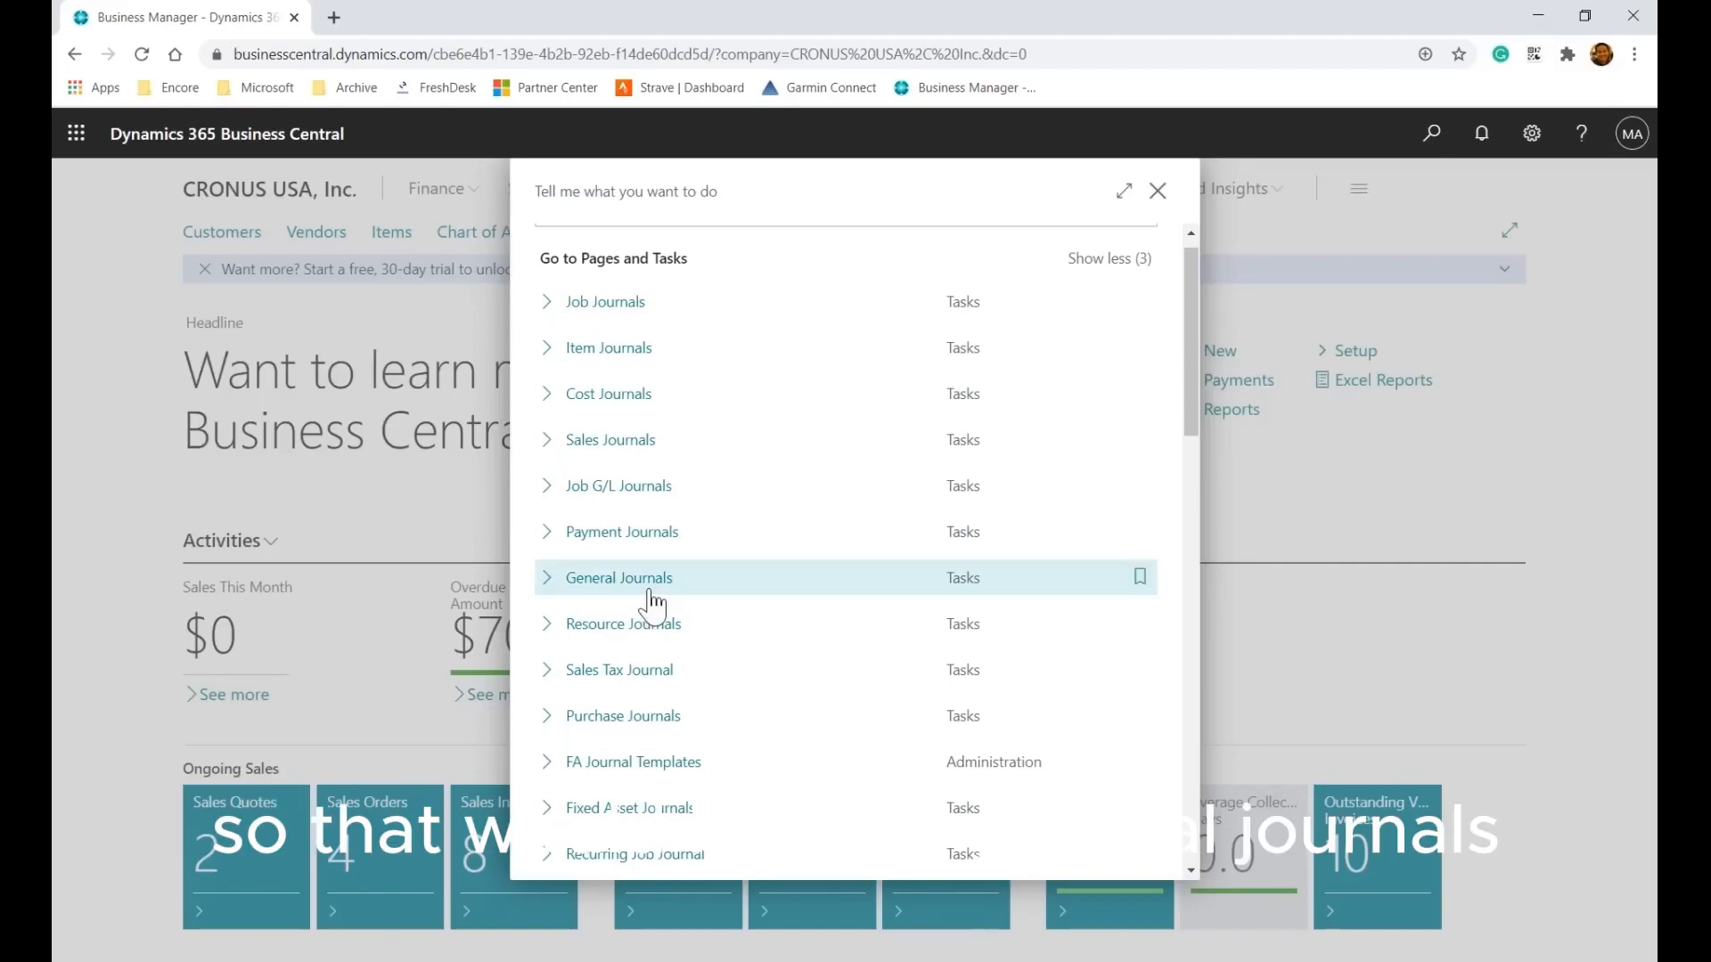
pyautogui.click(684, 581)
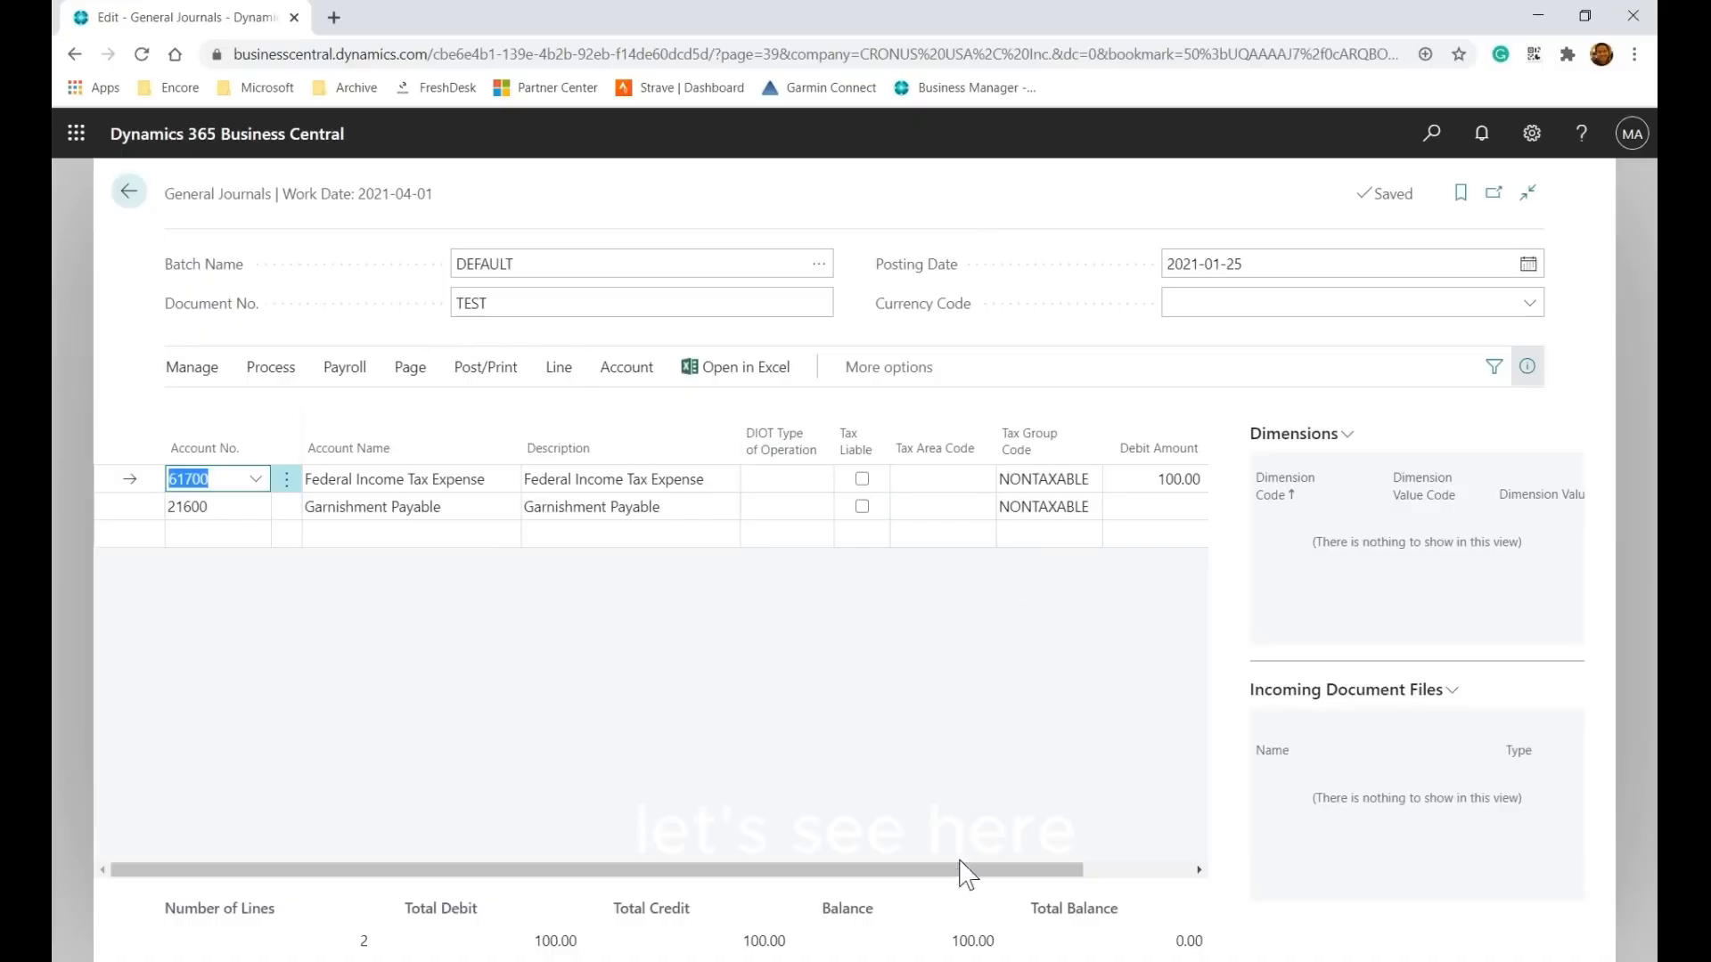
# Hide the general journal's details pane and show the additional columns on the journal lines
pyautogui.click(1551, 364)
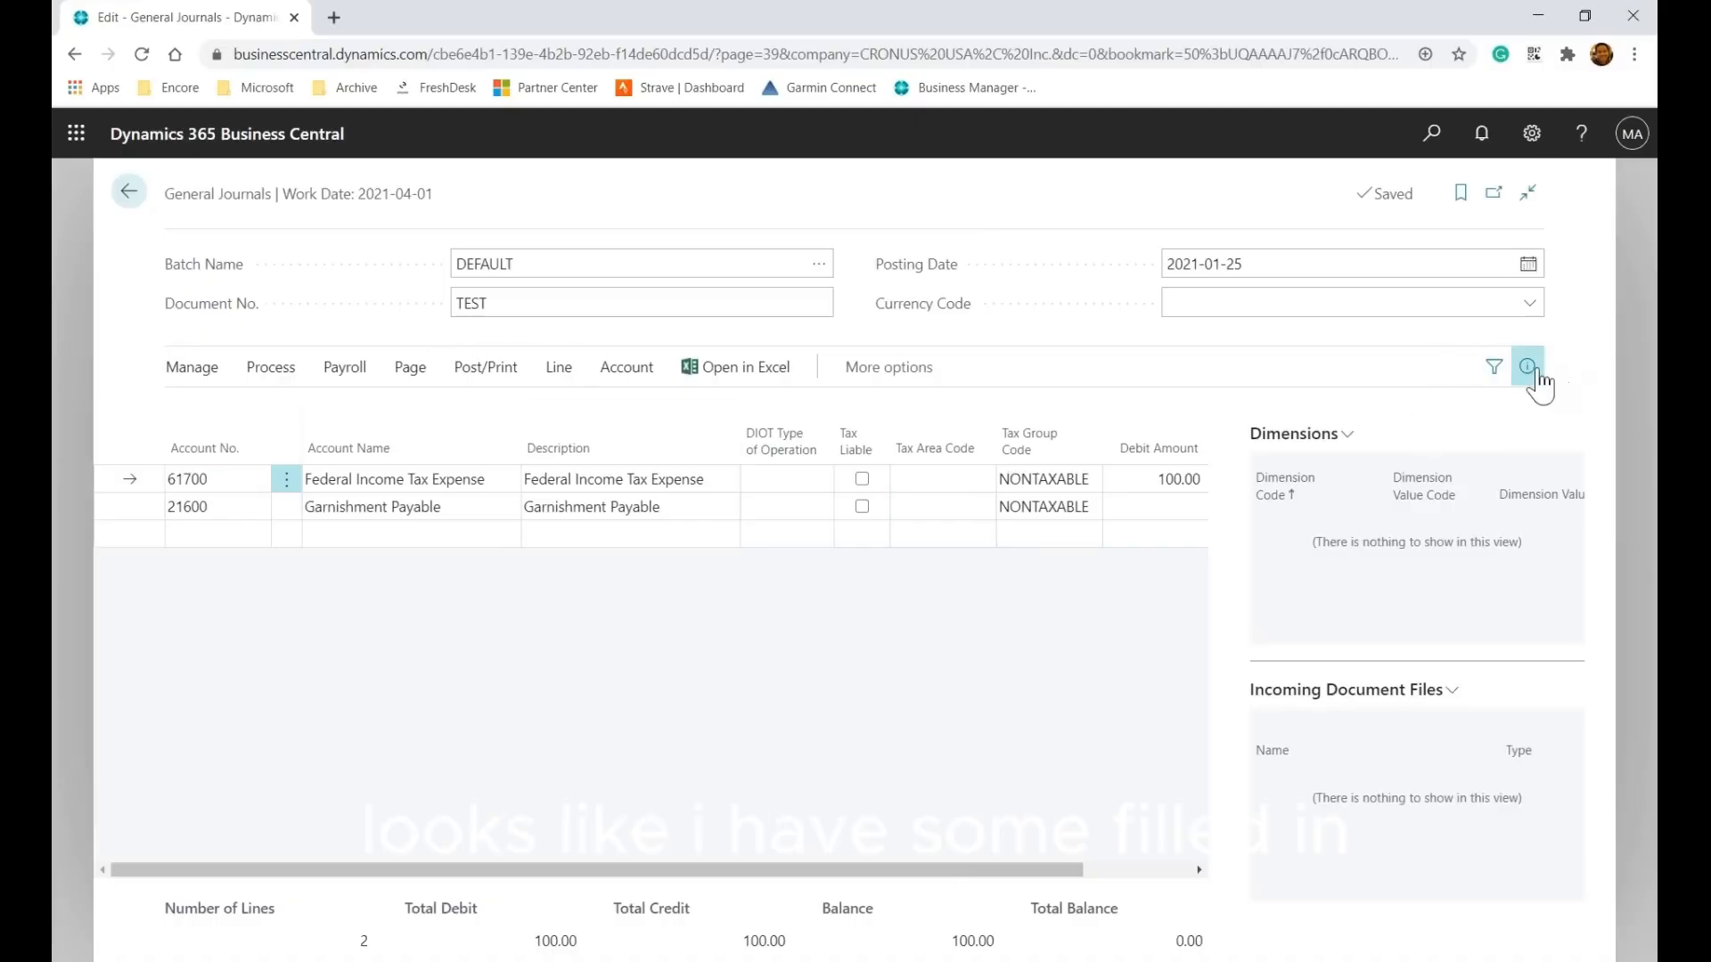
pyautogui.click(1530, 368)
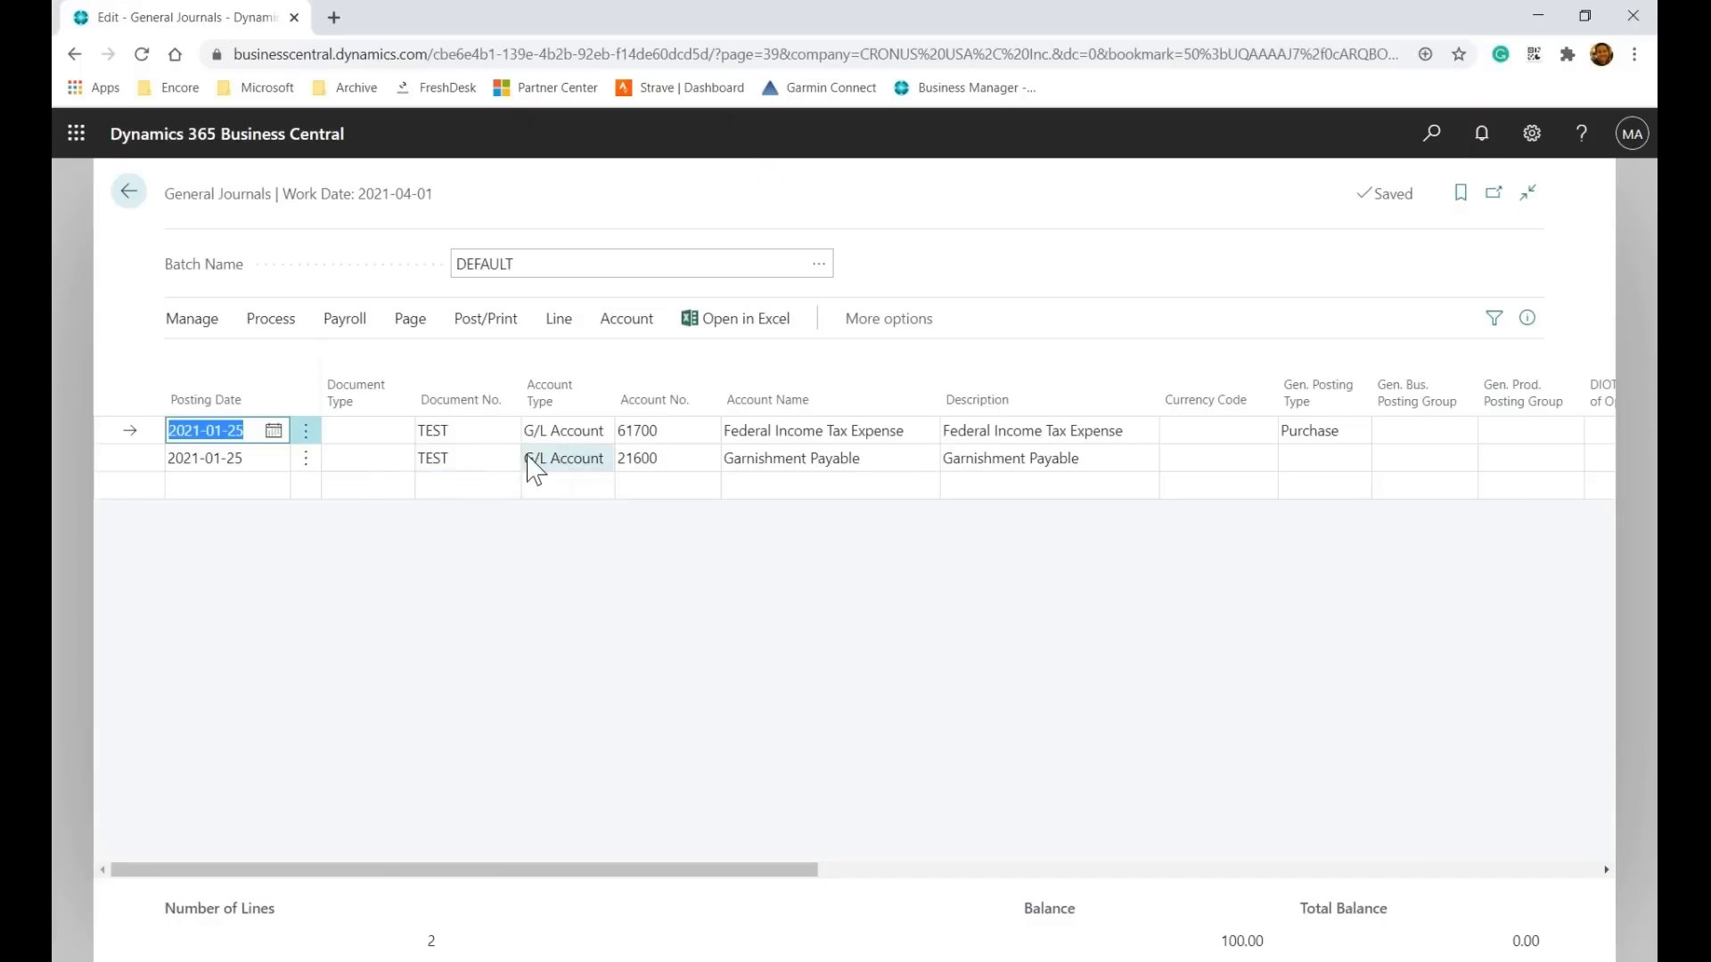
# Delete the Federal Income Tax Expense and Garnishment Payable lines from the DEFAULT batch and confirm each deletion
pyautogui.click(306, 430)
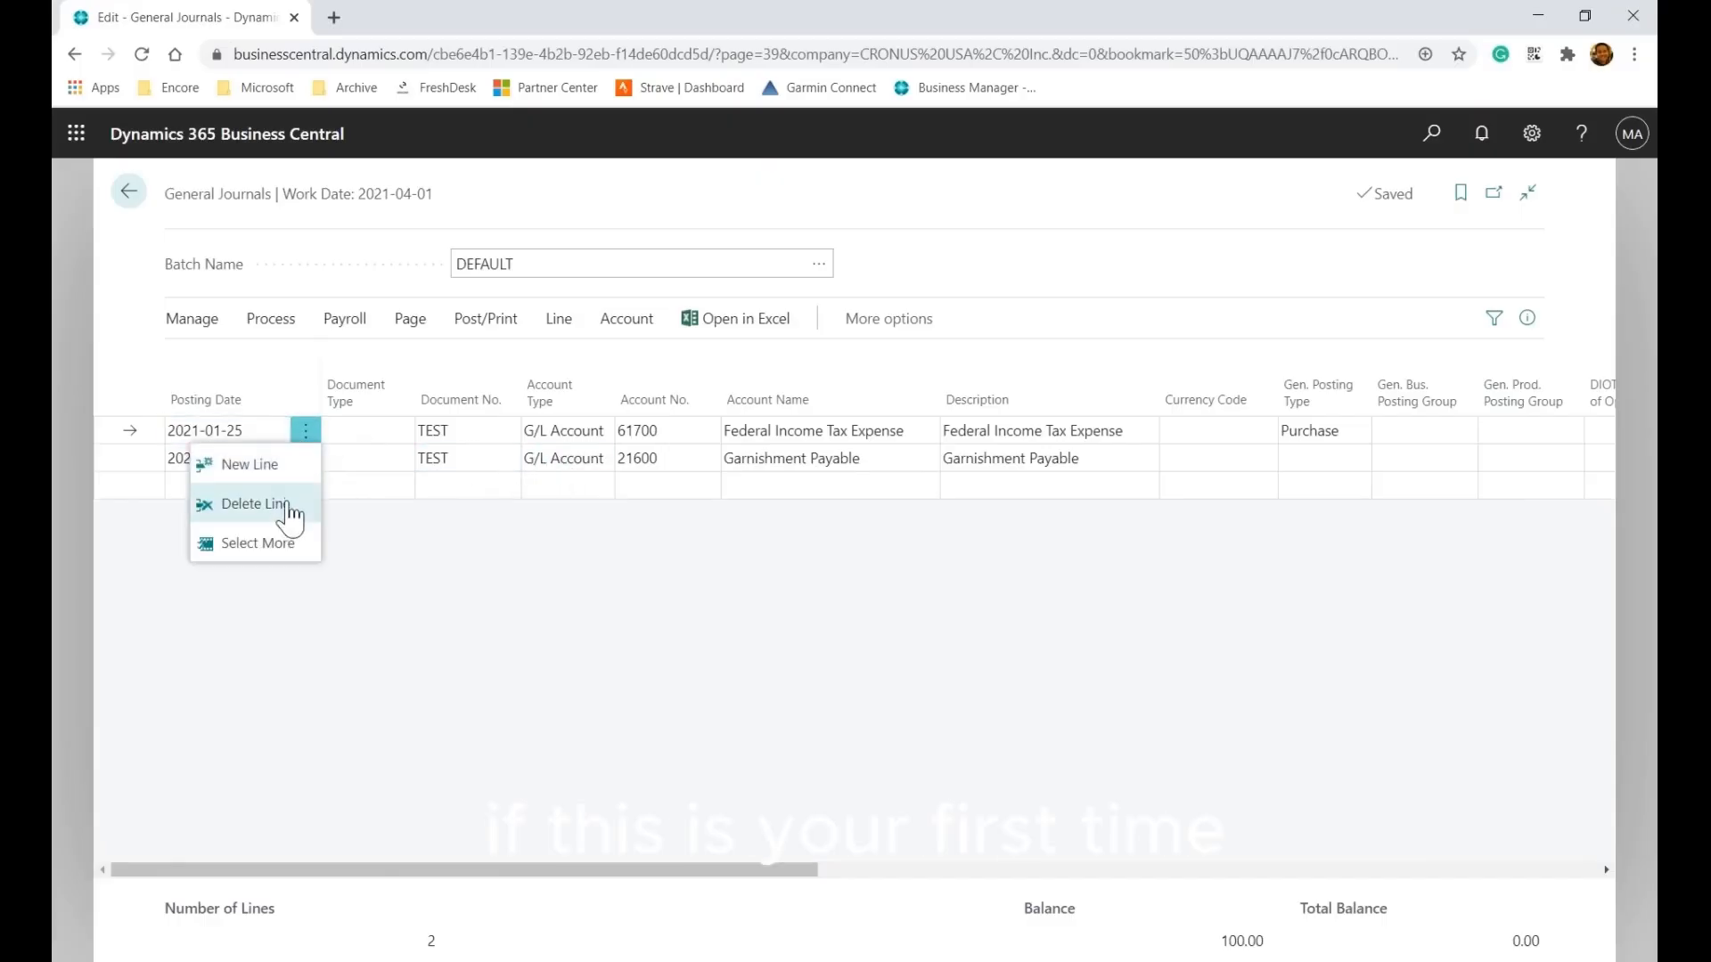
pyautogui.press('Escape')
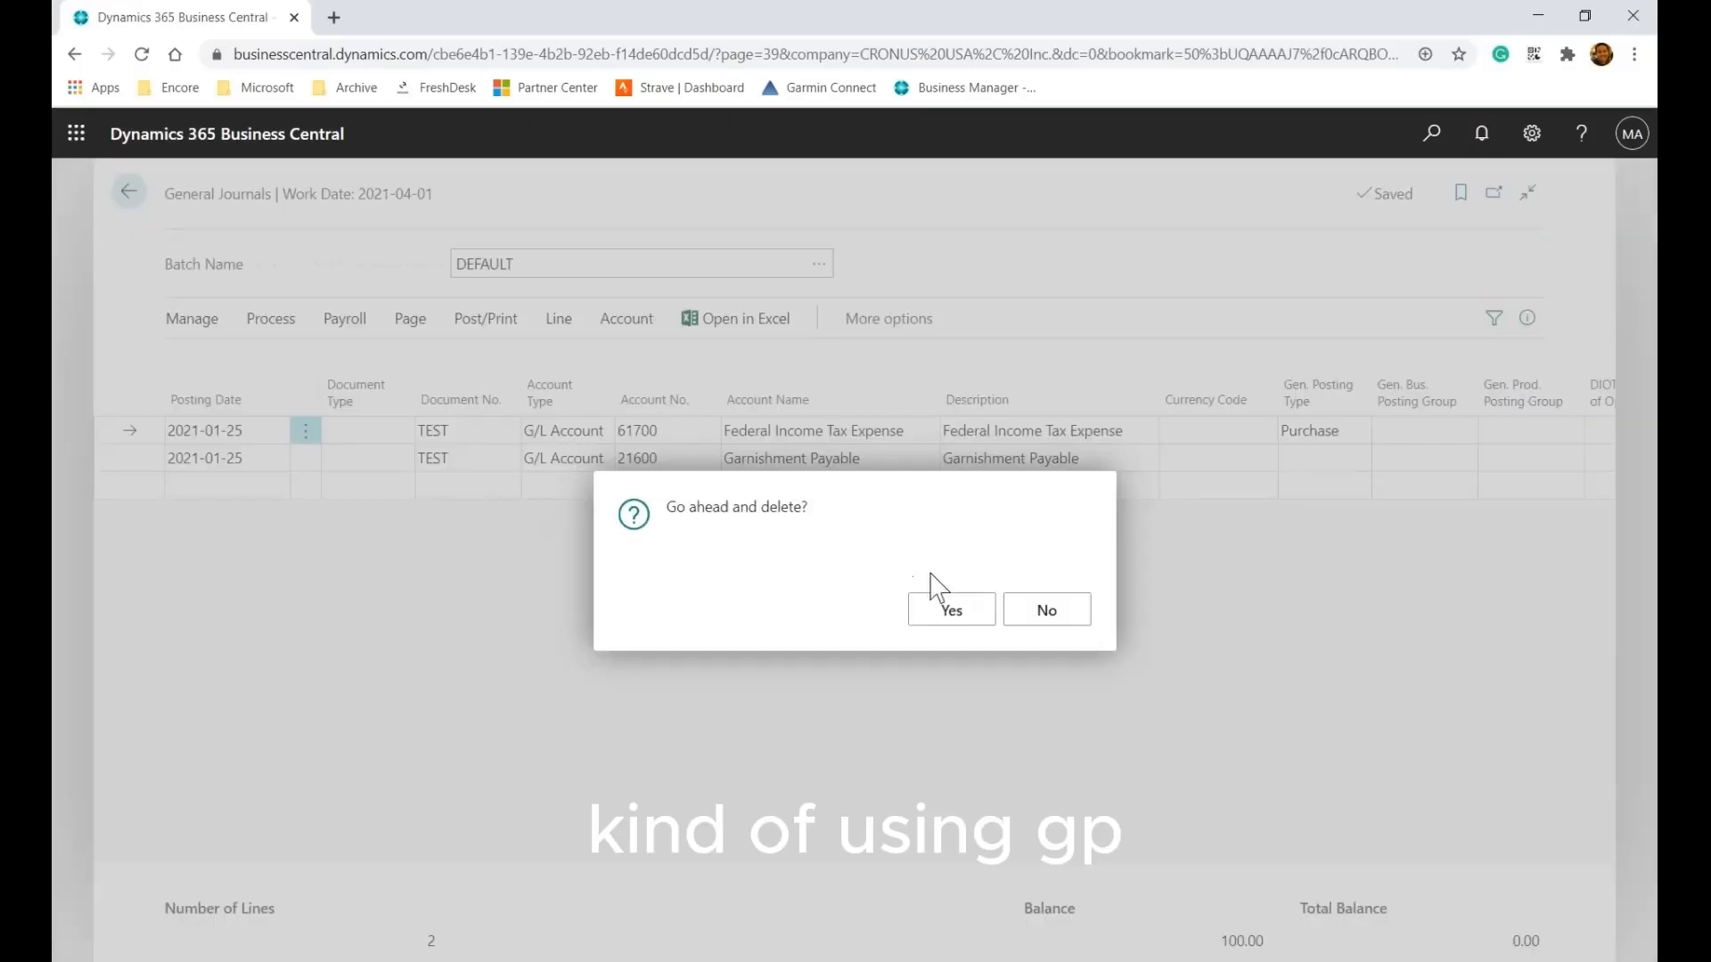
pyautogui.click(954, 611)
pyautogui.click(306, 430)
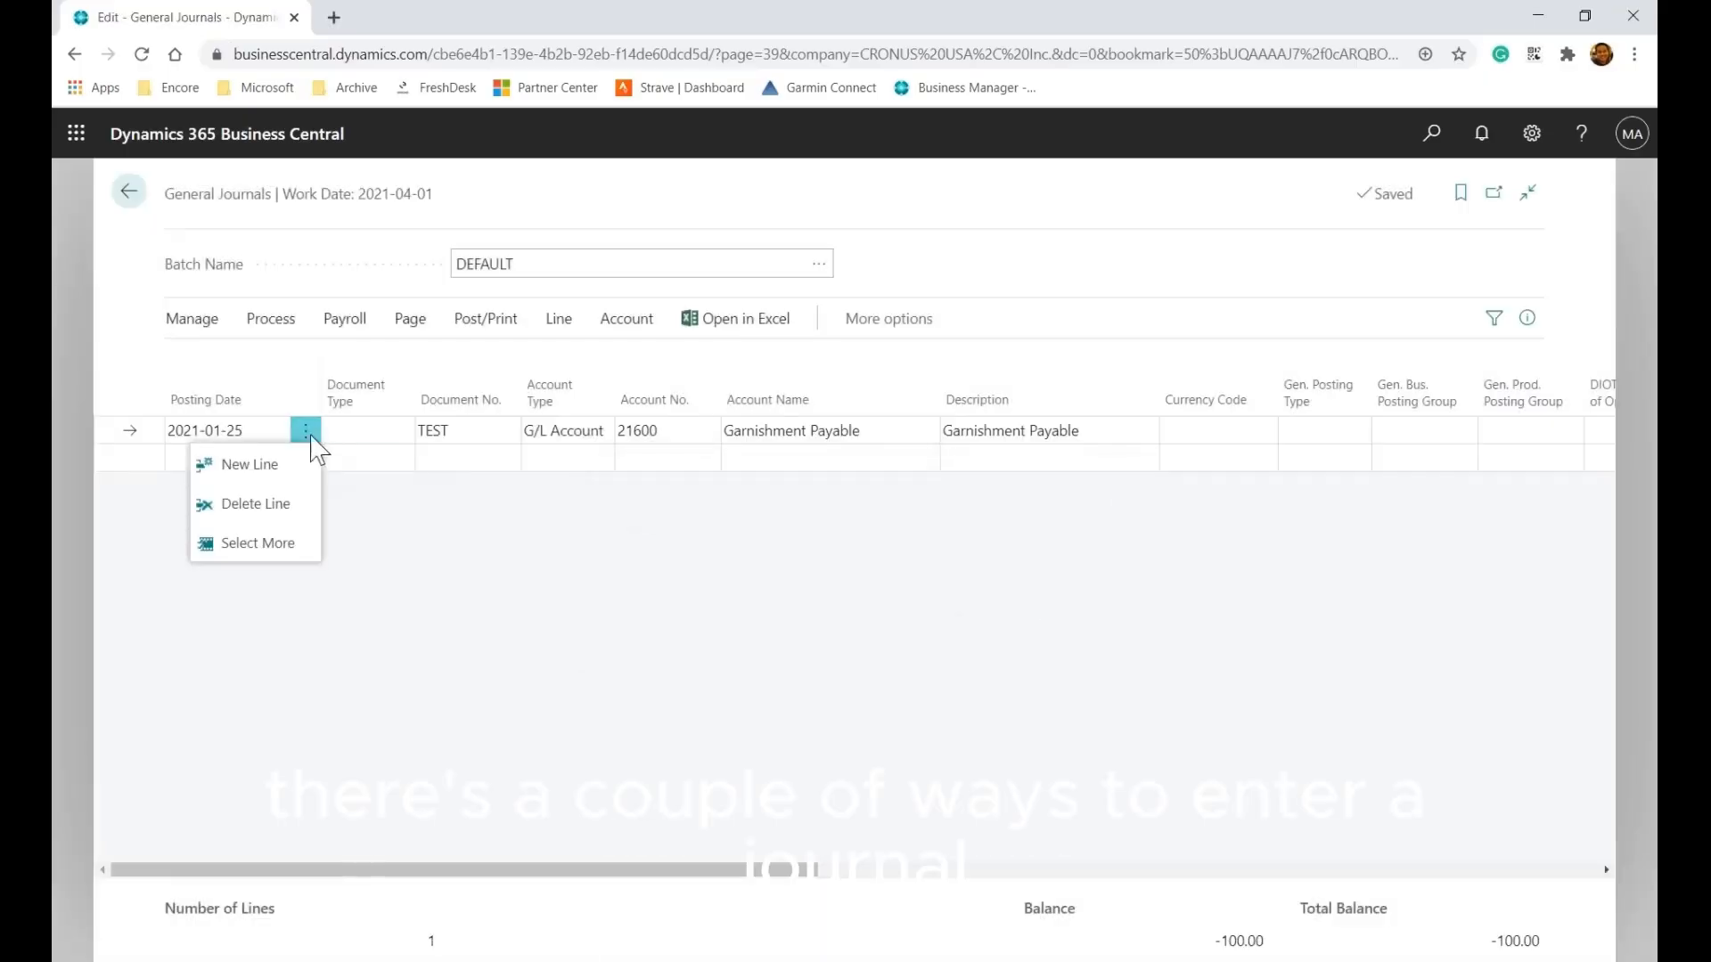
pyautogui.click(239, 503)
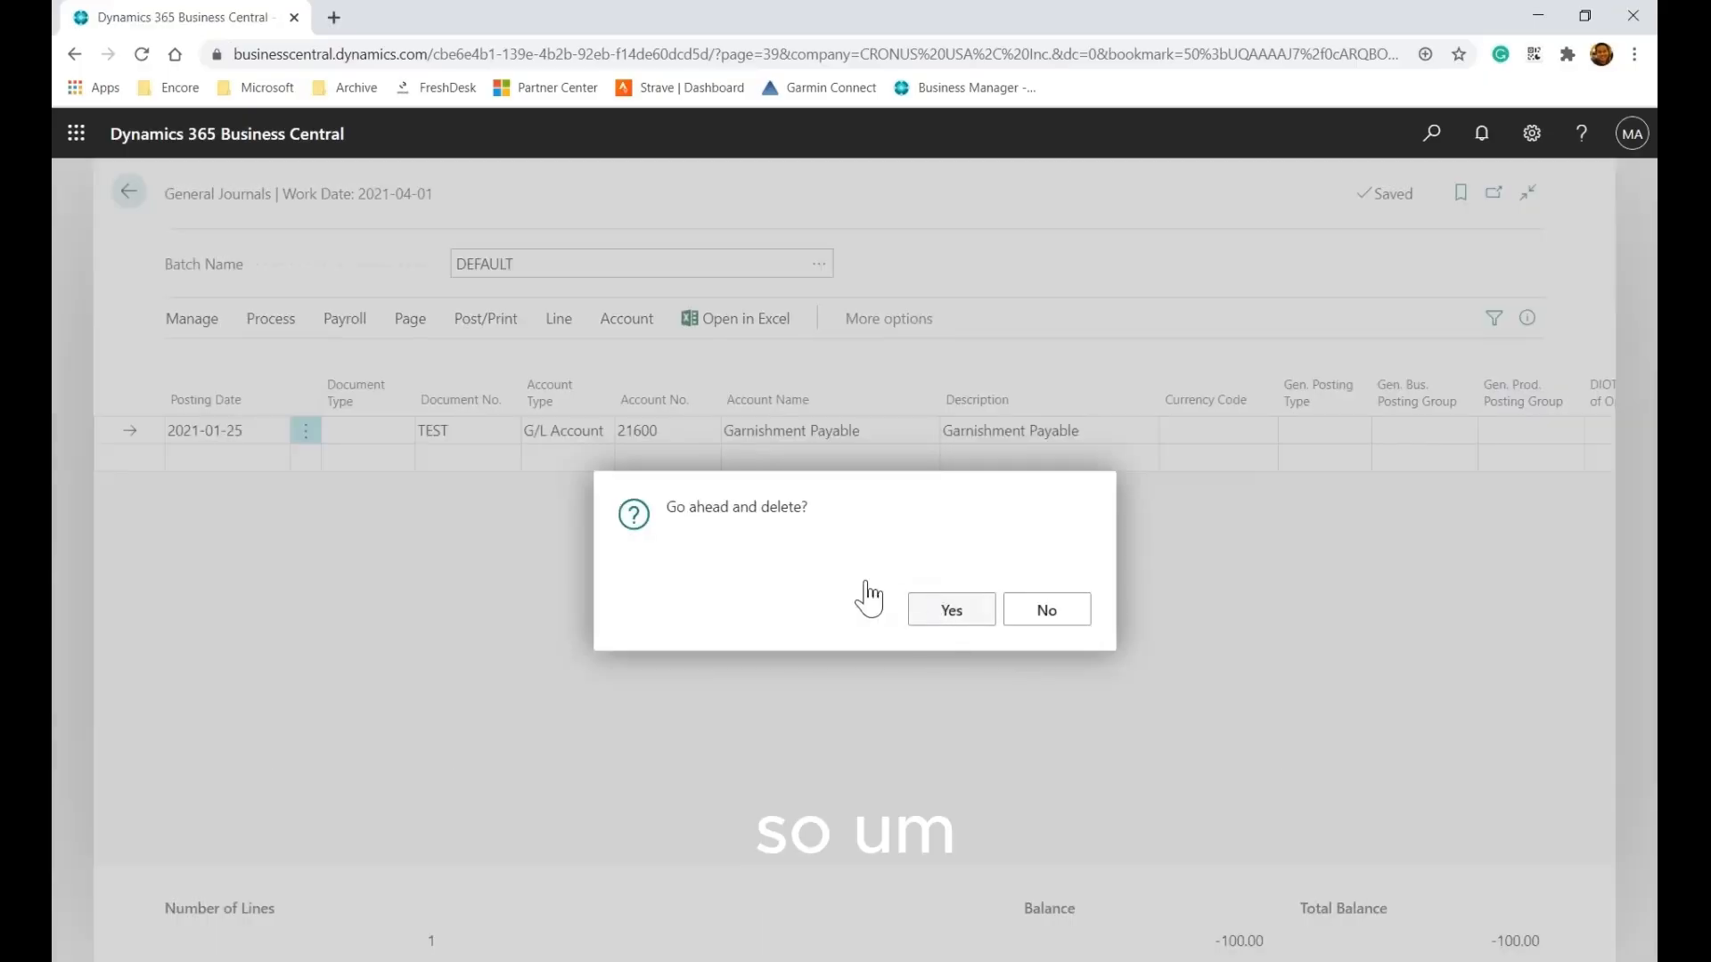
pyautogui.click(947, 612)
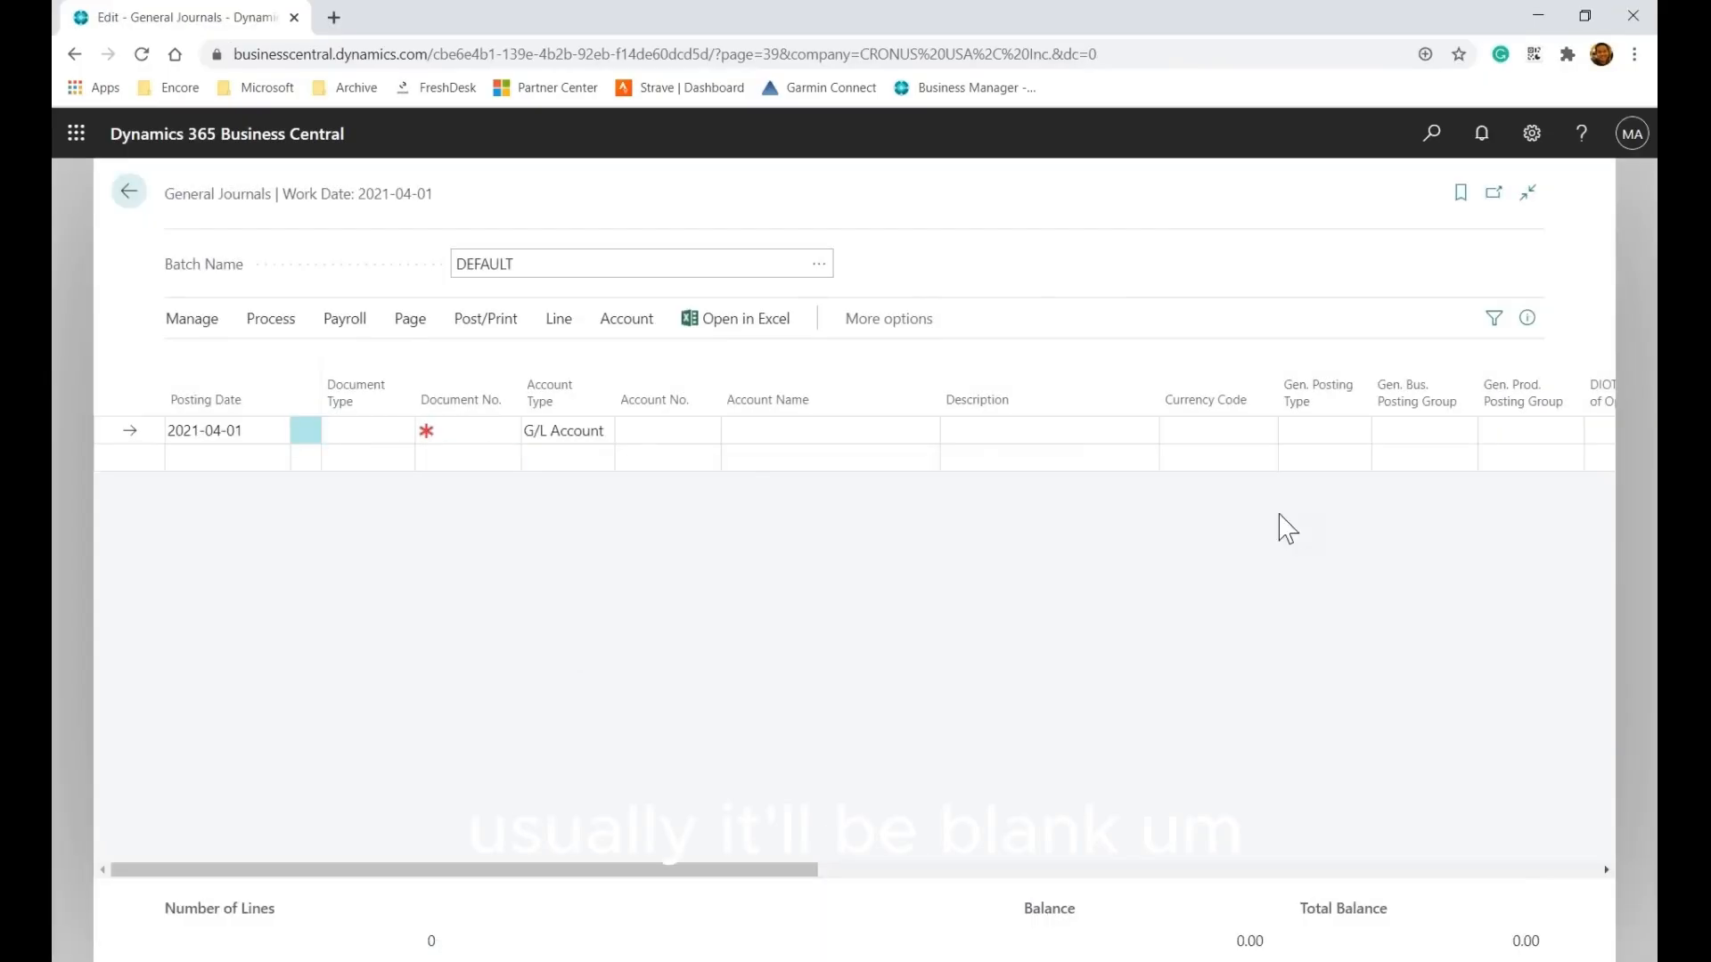
# Review the available general journal batches and close the batch list without choosing another batch
pyautogui.moveTo(660, 883); pyautogui.dragTo(546, 879)
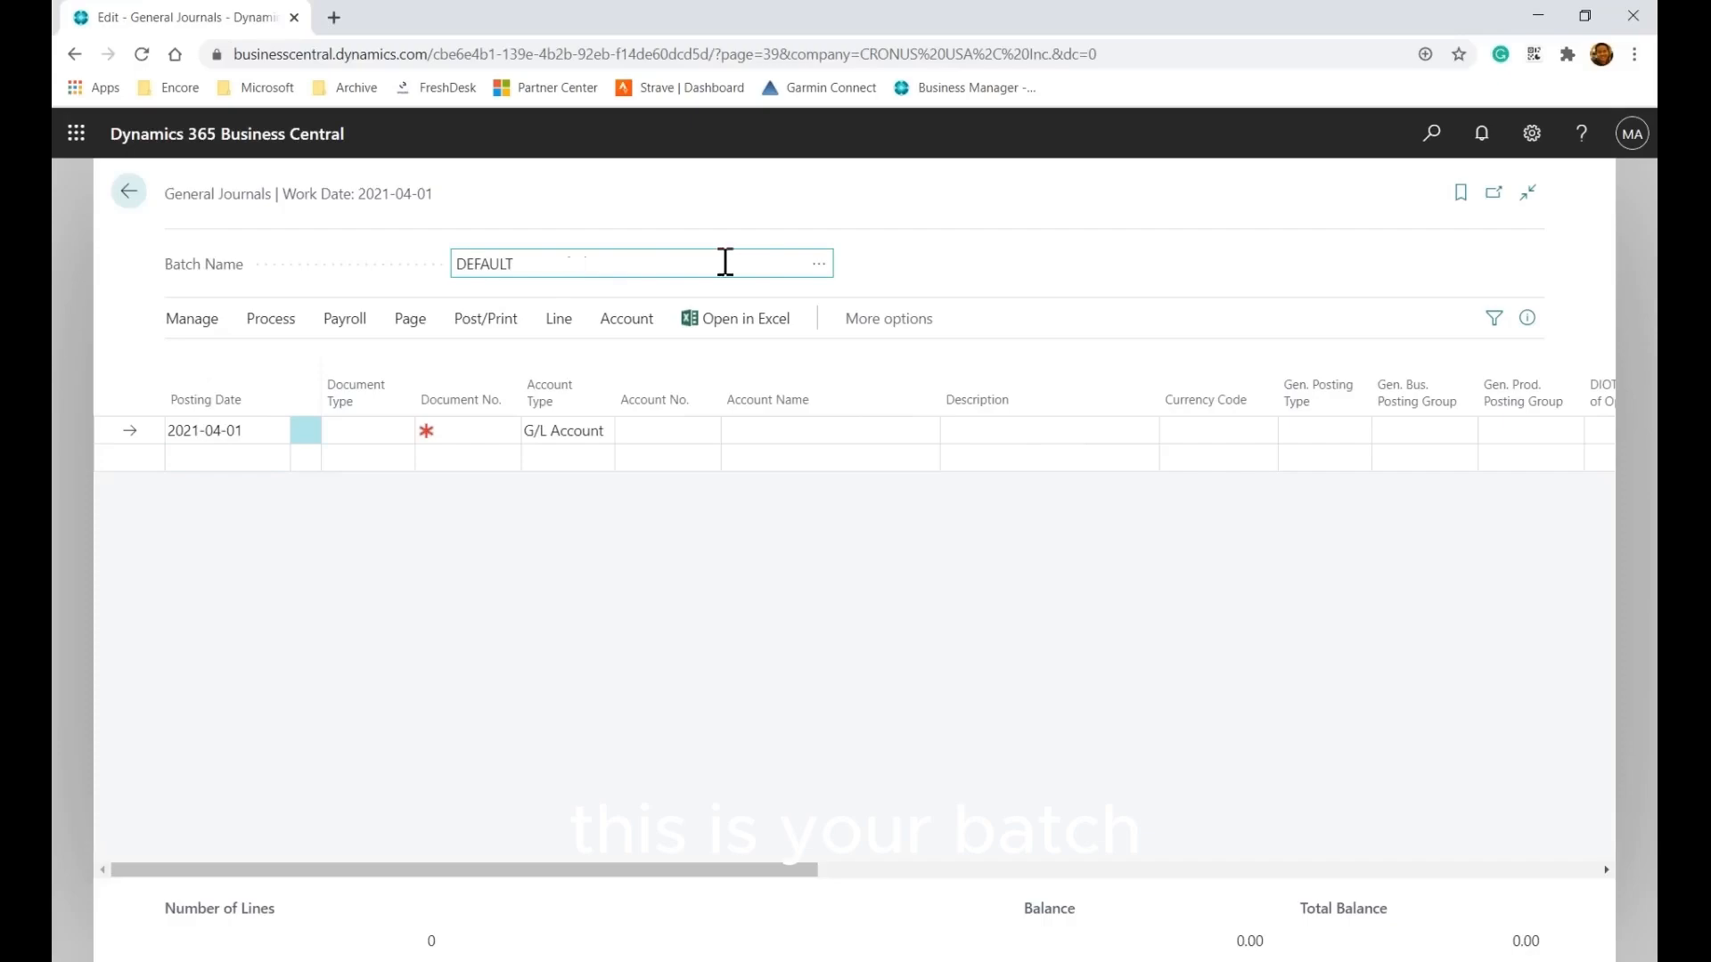
pyautogui.click(820, 264)
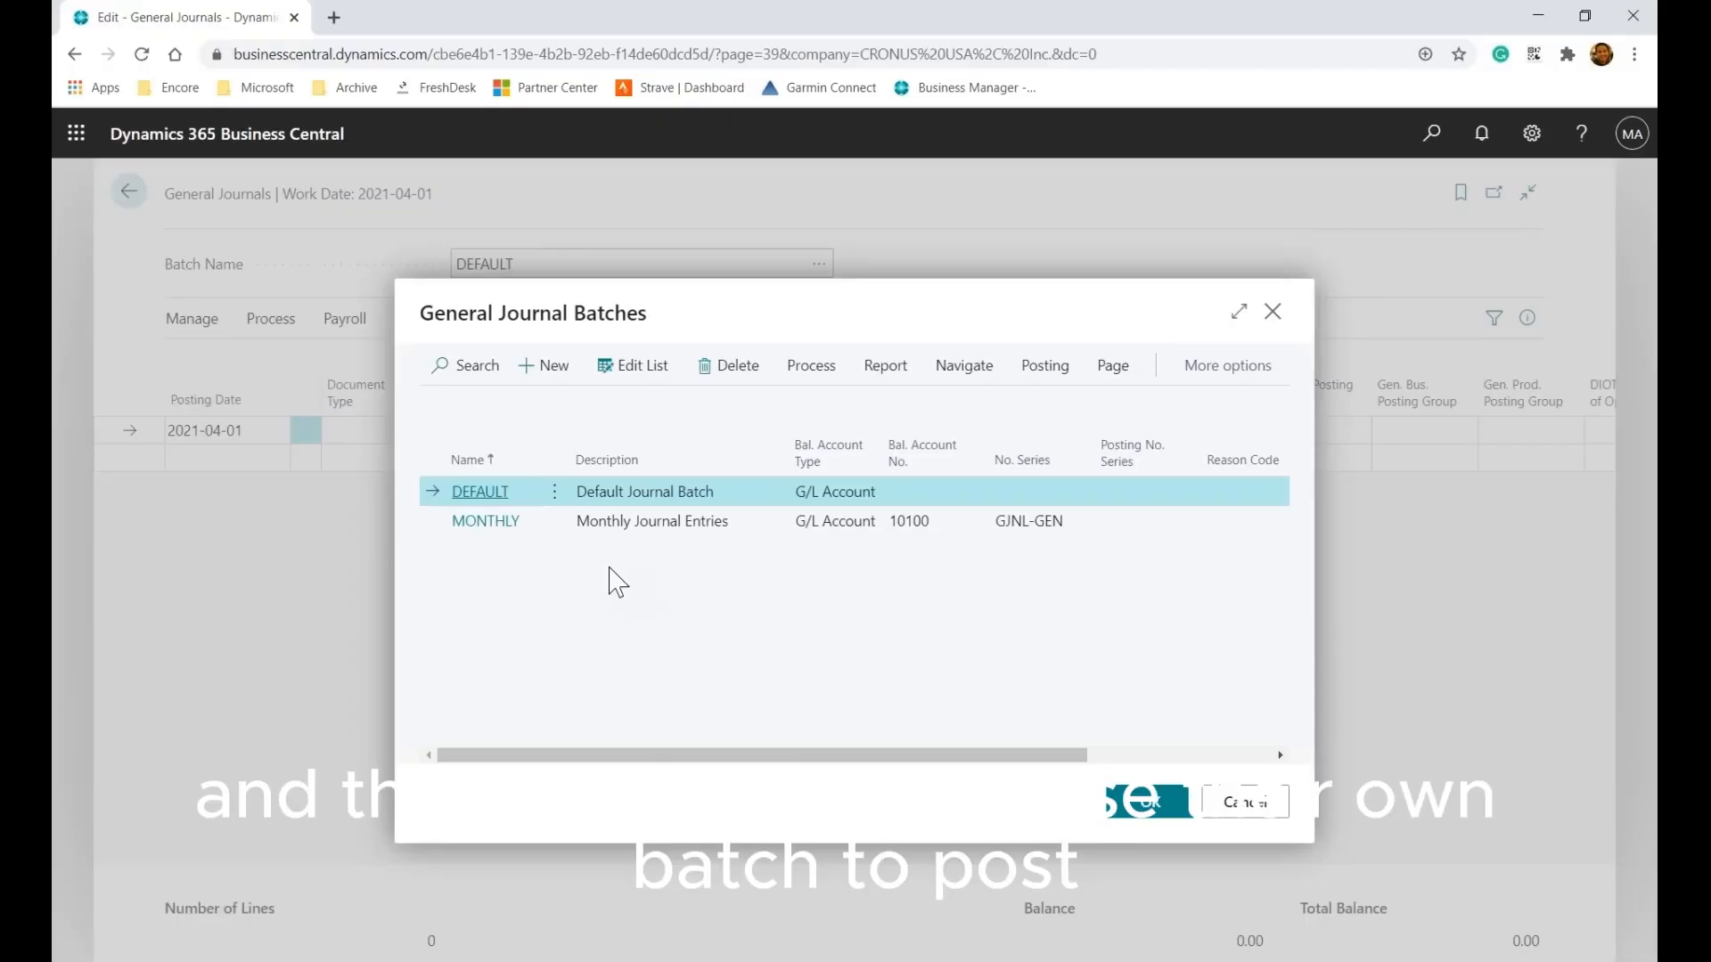
pyautogui.click(1271, 813)
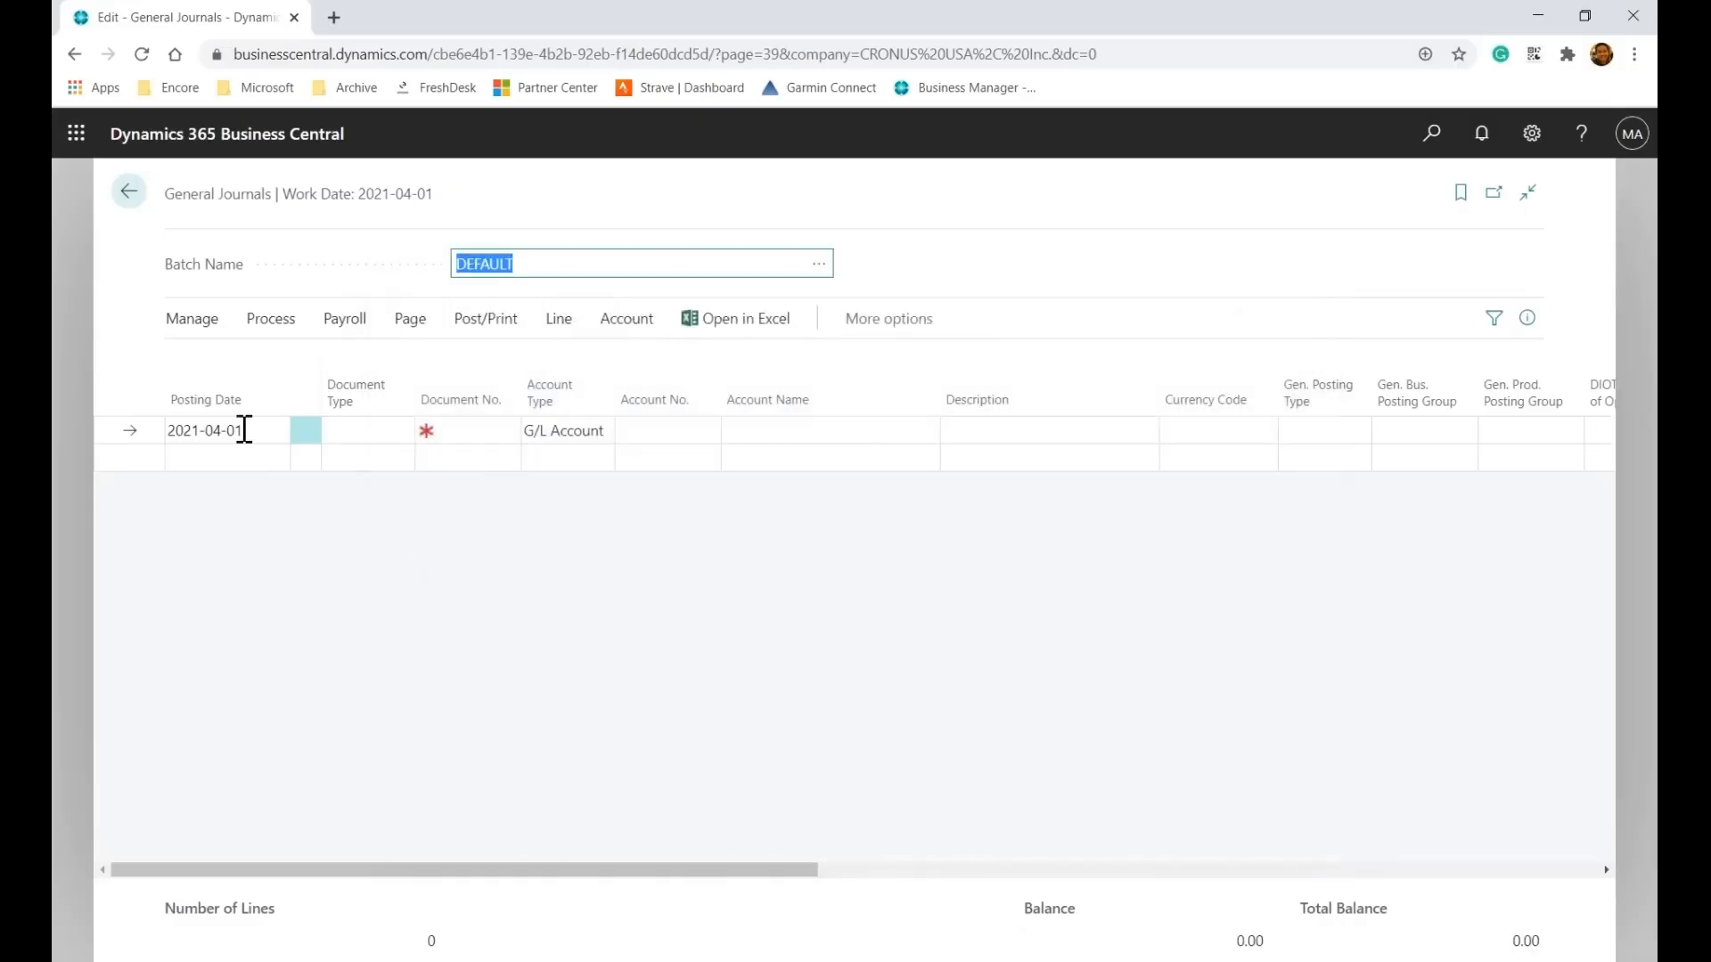
# Set the first journal line's posting date to today's date, 2021-01-26, using the t shortcut
pyautogui.click(244, 430)
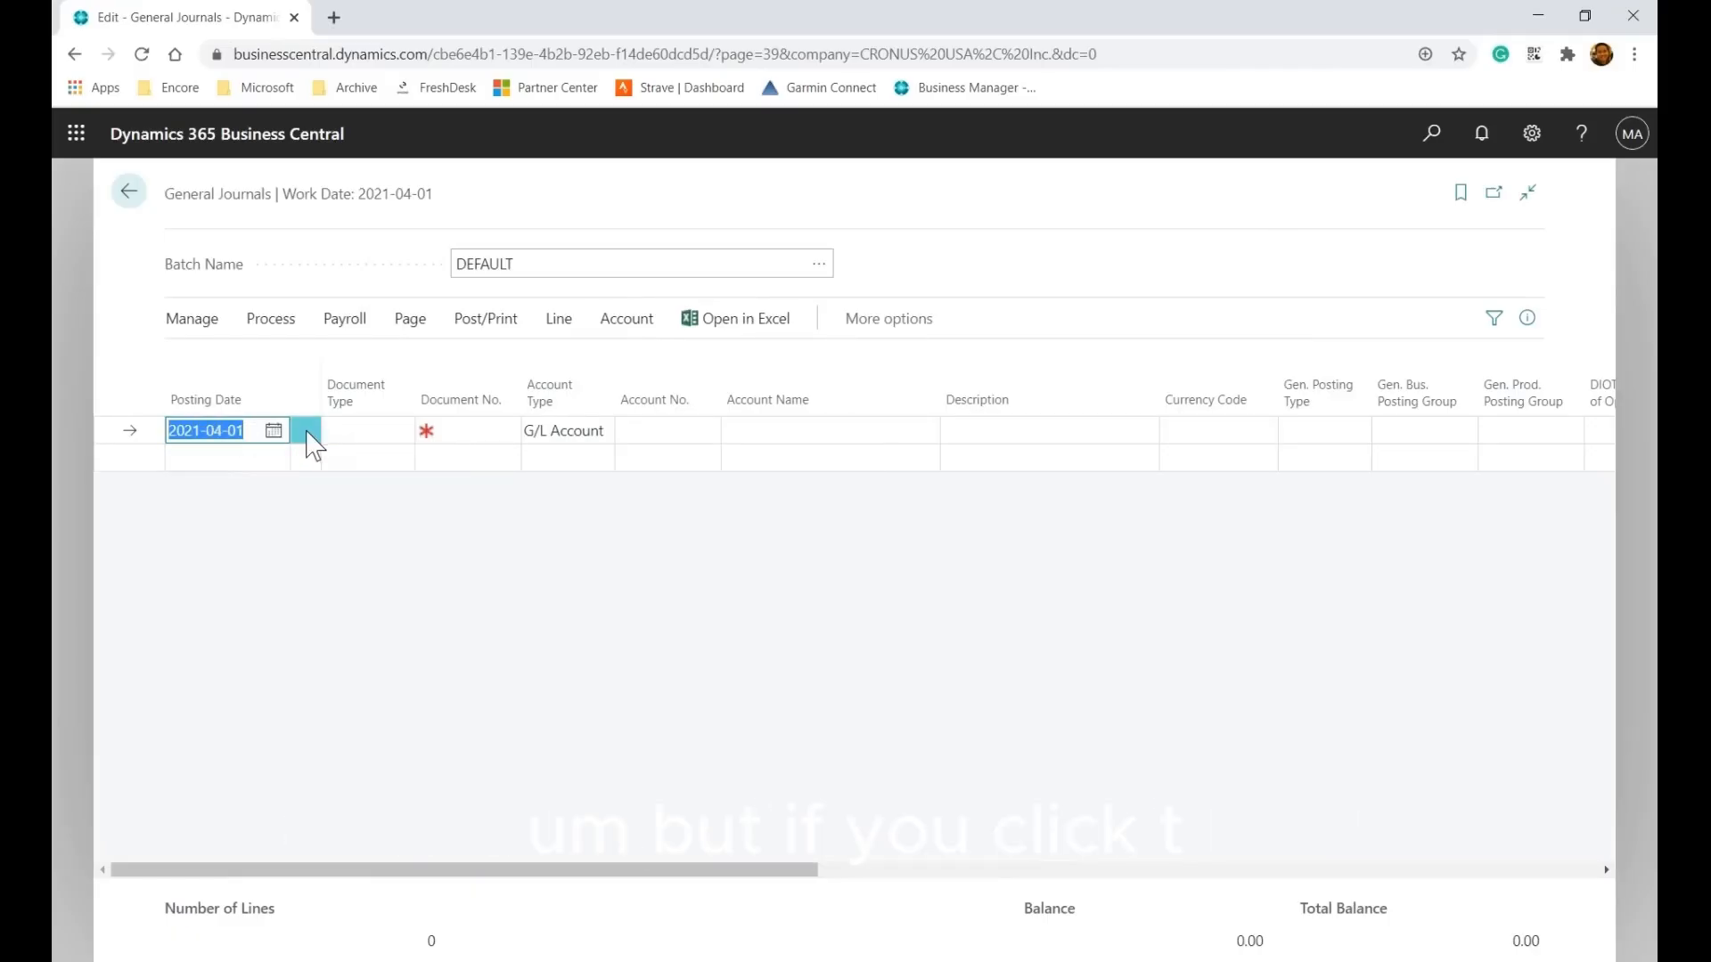
pyautogui.write('t')
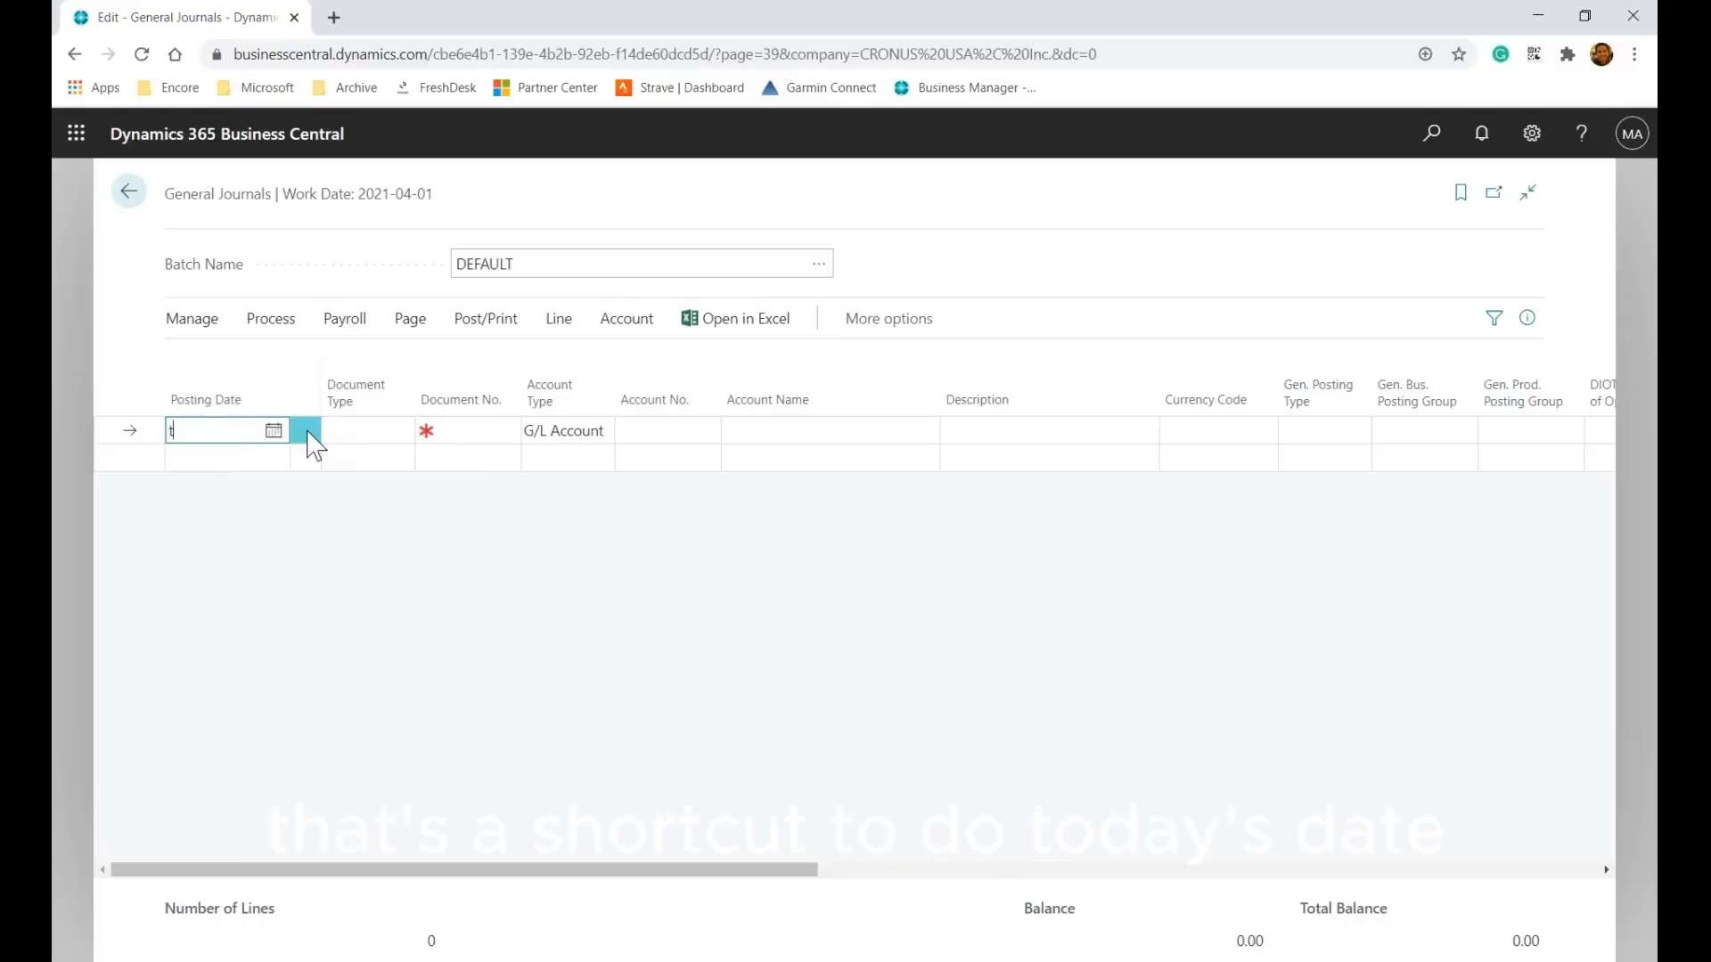
pyautogui.click(312, 443)
pyautogui.click(251, 440)
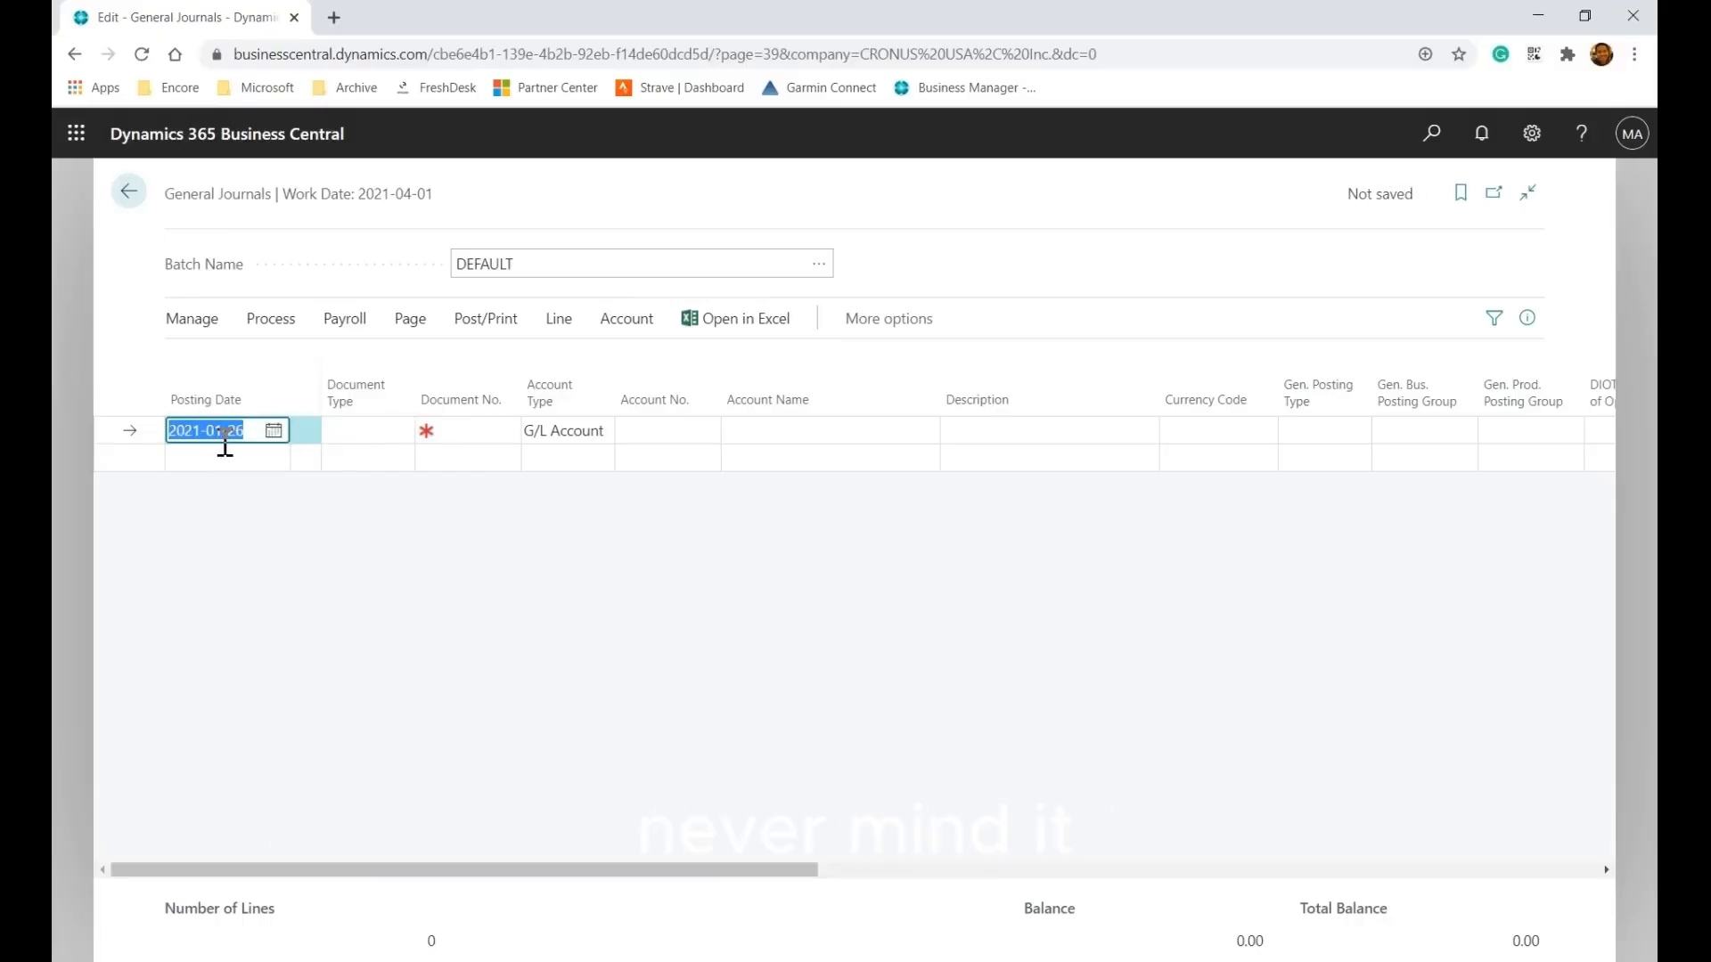
# Check the work date in My Settings and close the settings without changing anything
pyautogui.click(1529, 135)
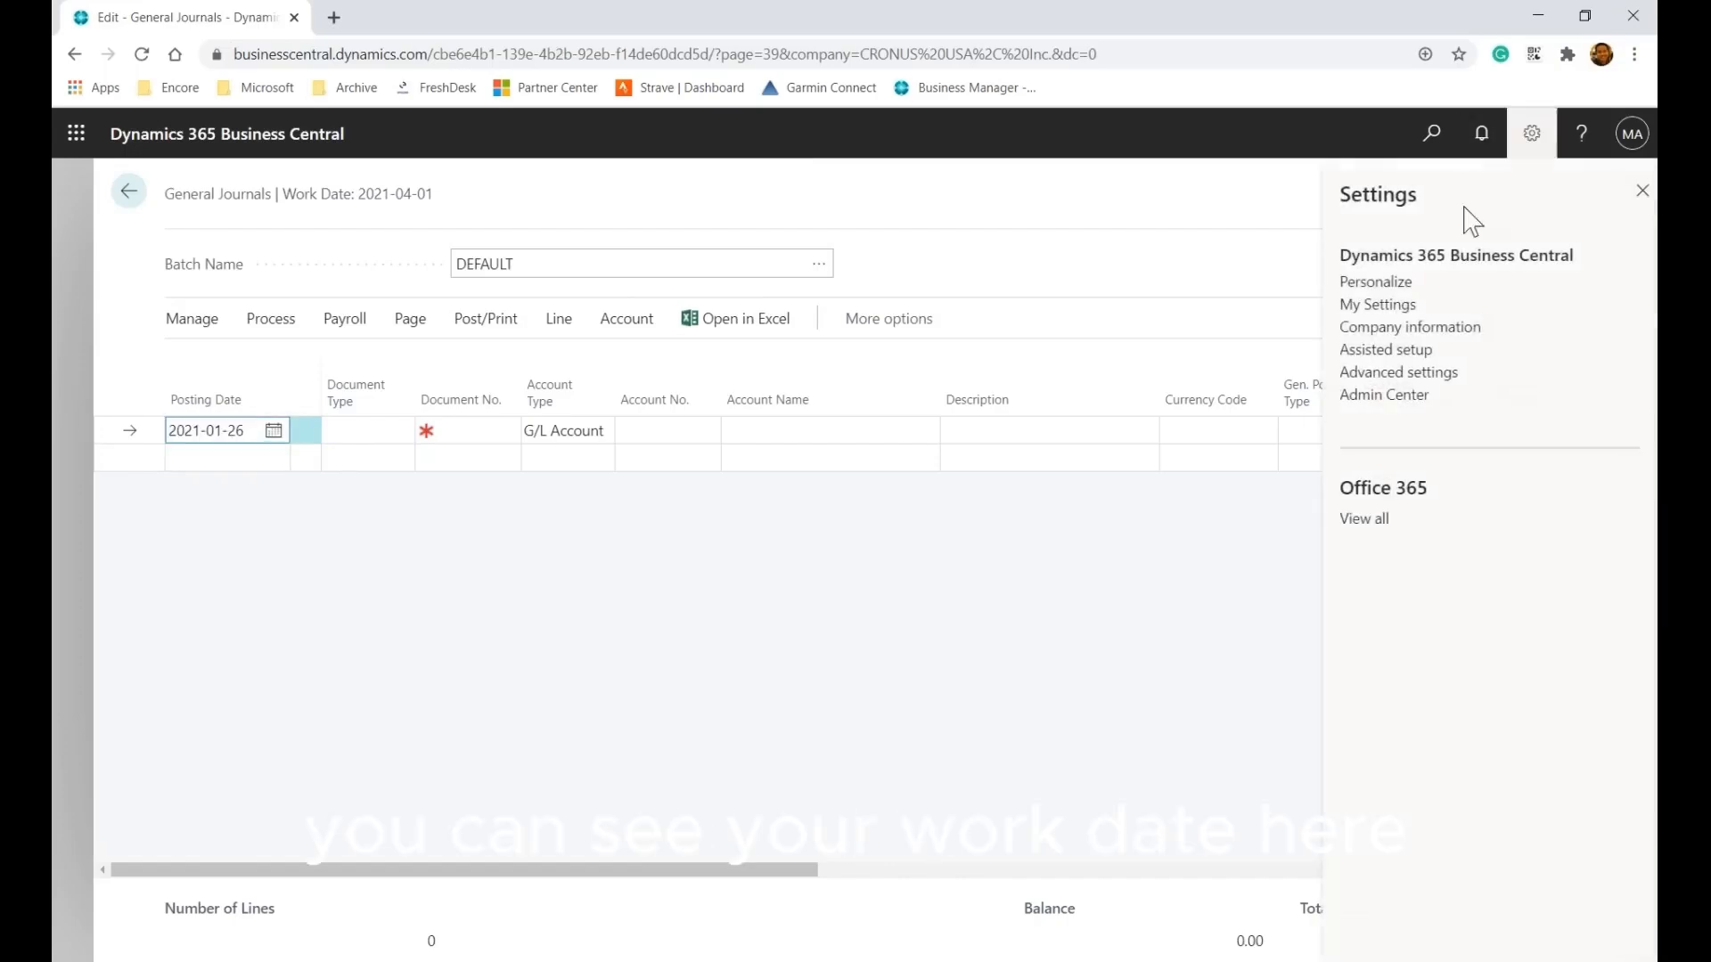
pyautogui.click(1409, 303)
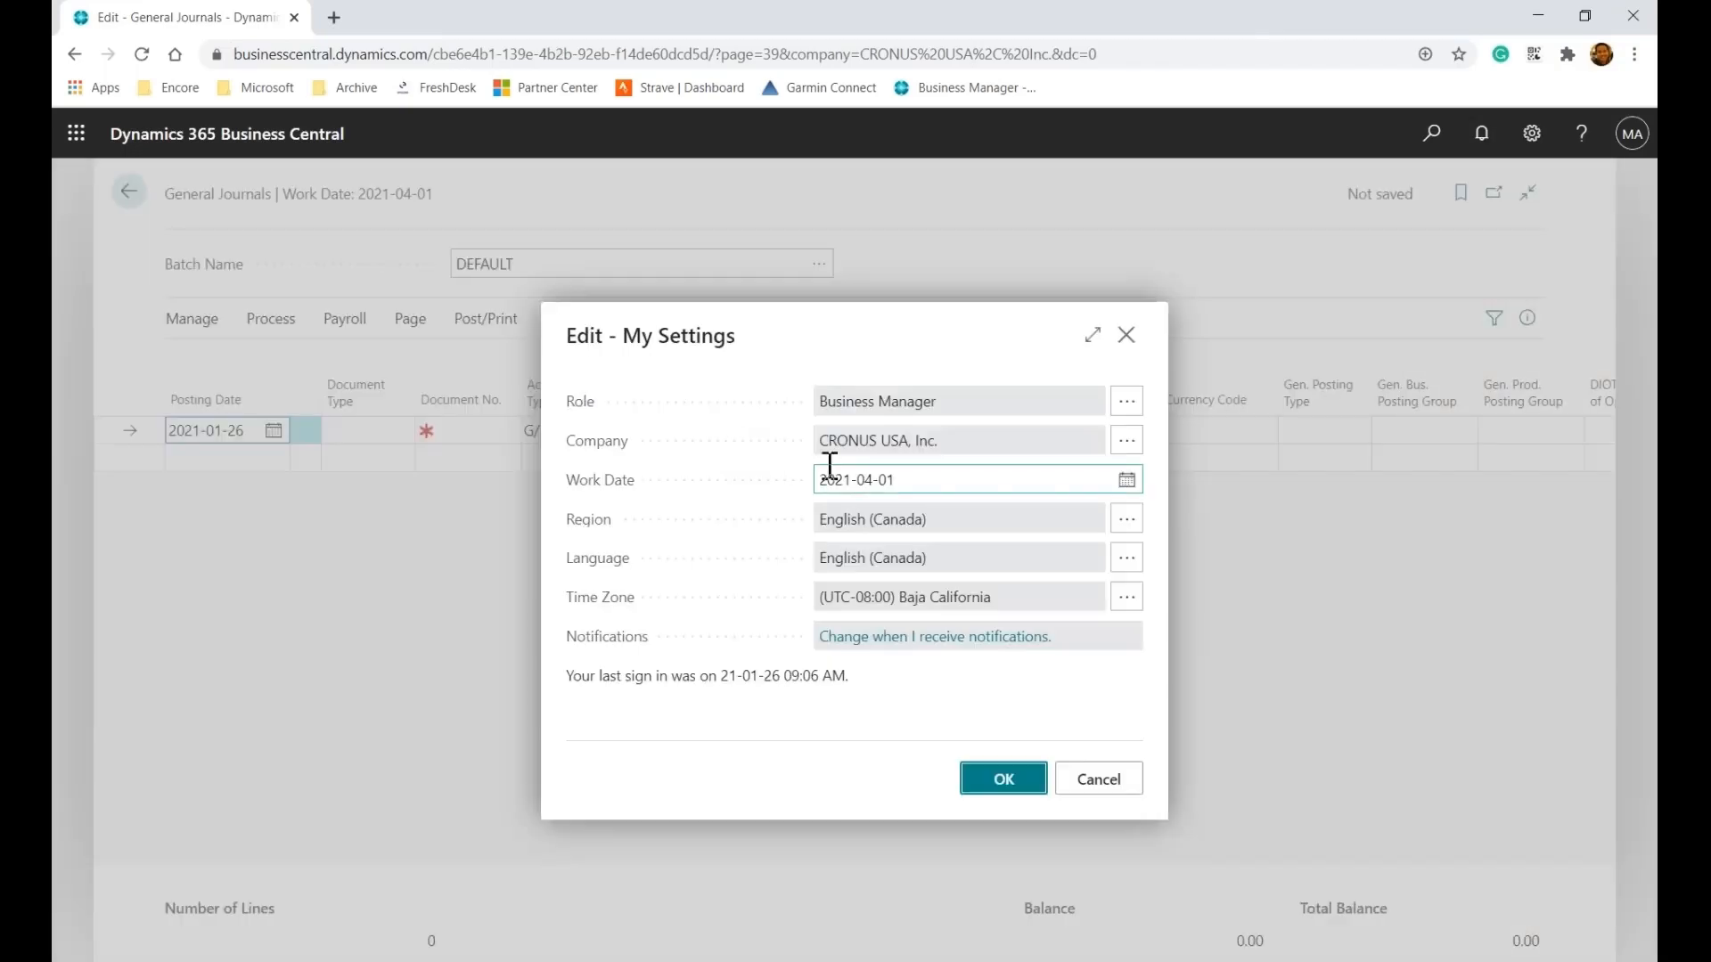
pyautogui.click(911, 482)
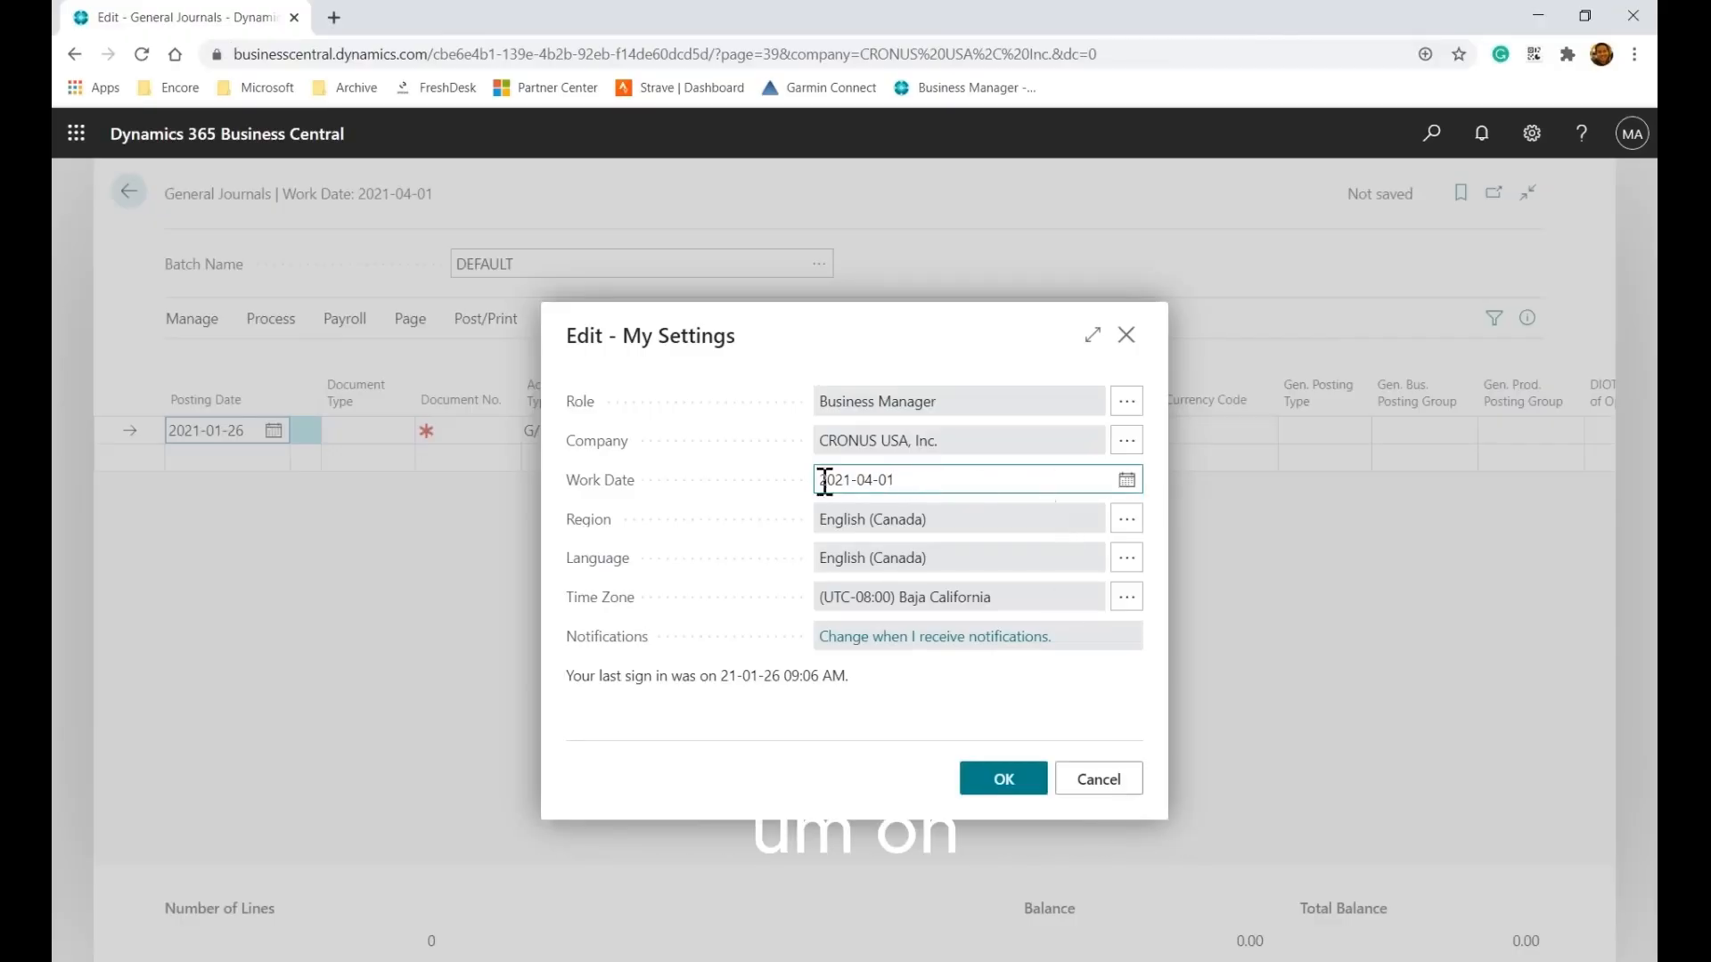
pyautogui.click(1098, 782)
# Try shorthand posting dates on the first journal line, entering today's date, 2021-04-10 and 2021-01-10 in turn
pyautogui.click(222, 431)
pyautogui.write('t')
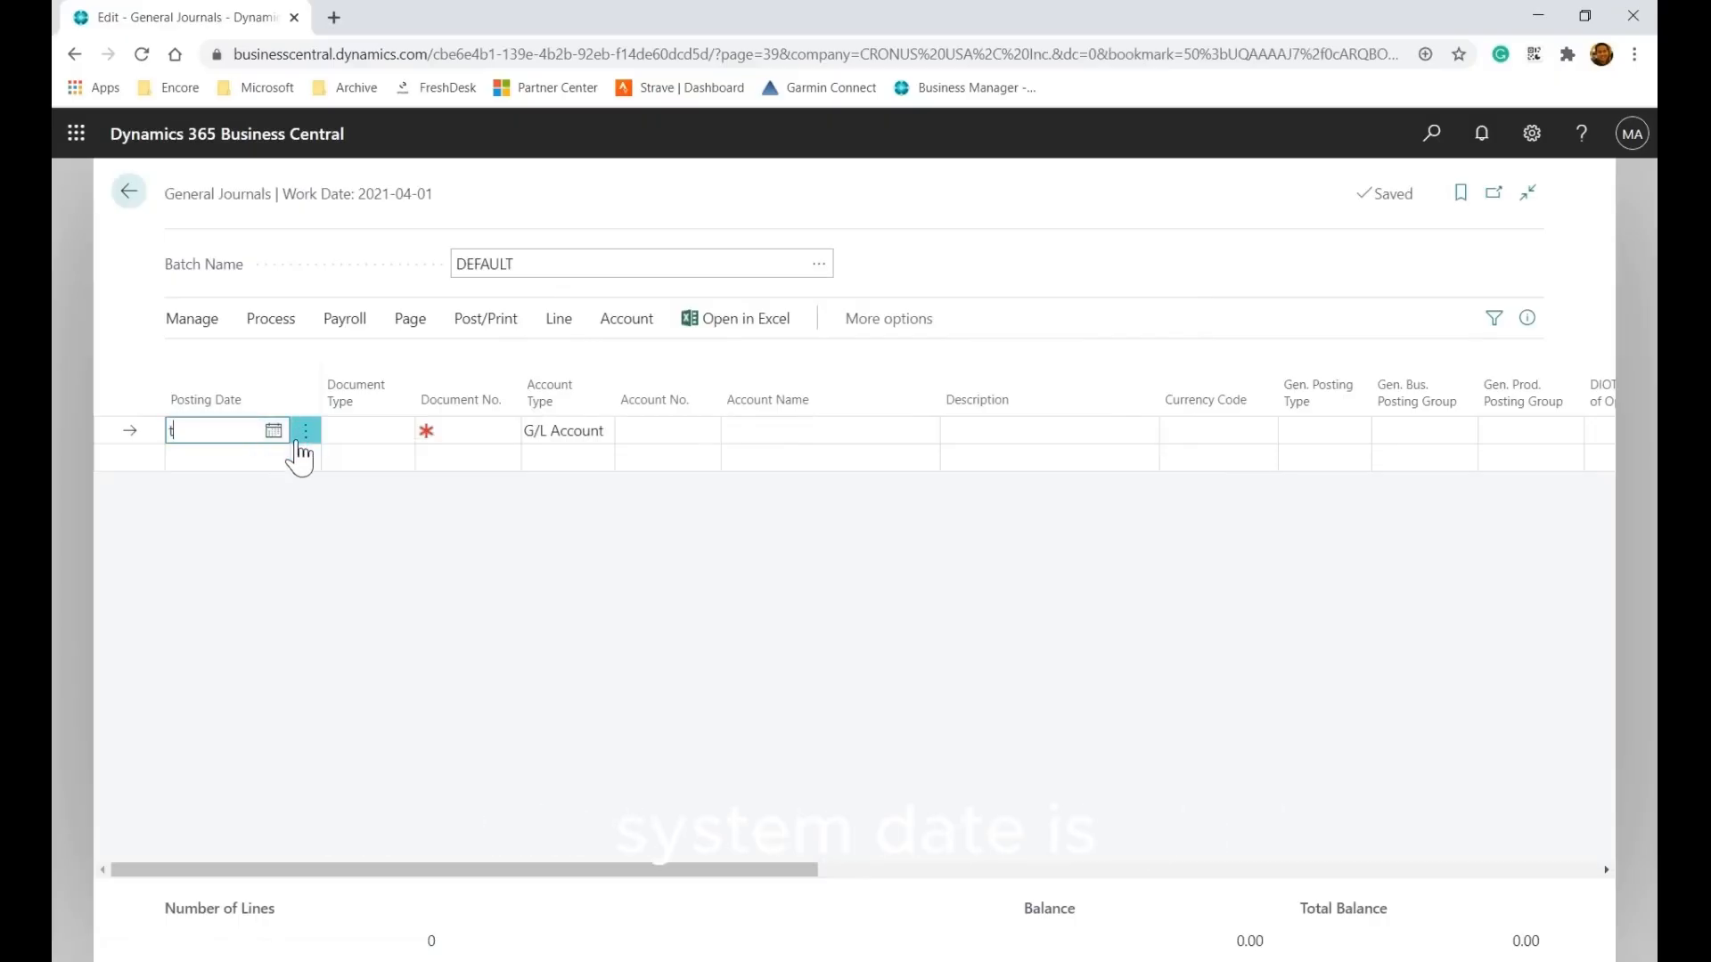
pyautogui.press('Tab')
pyautogui.click(236, 431)
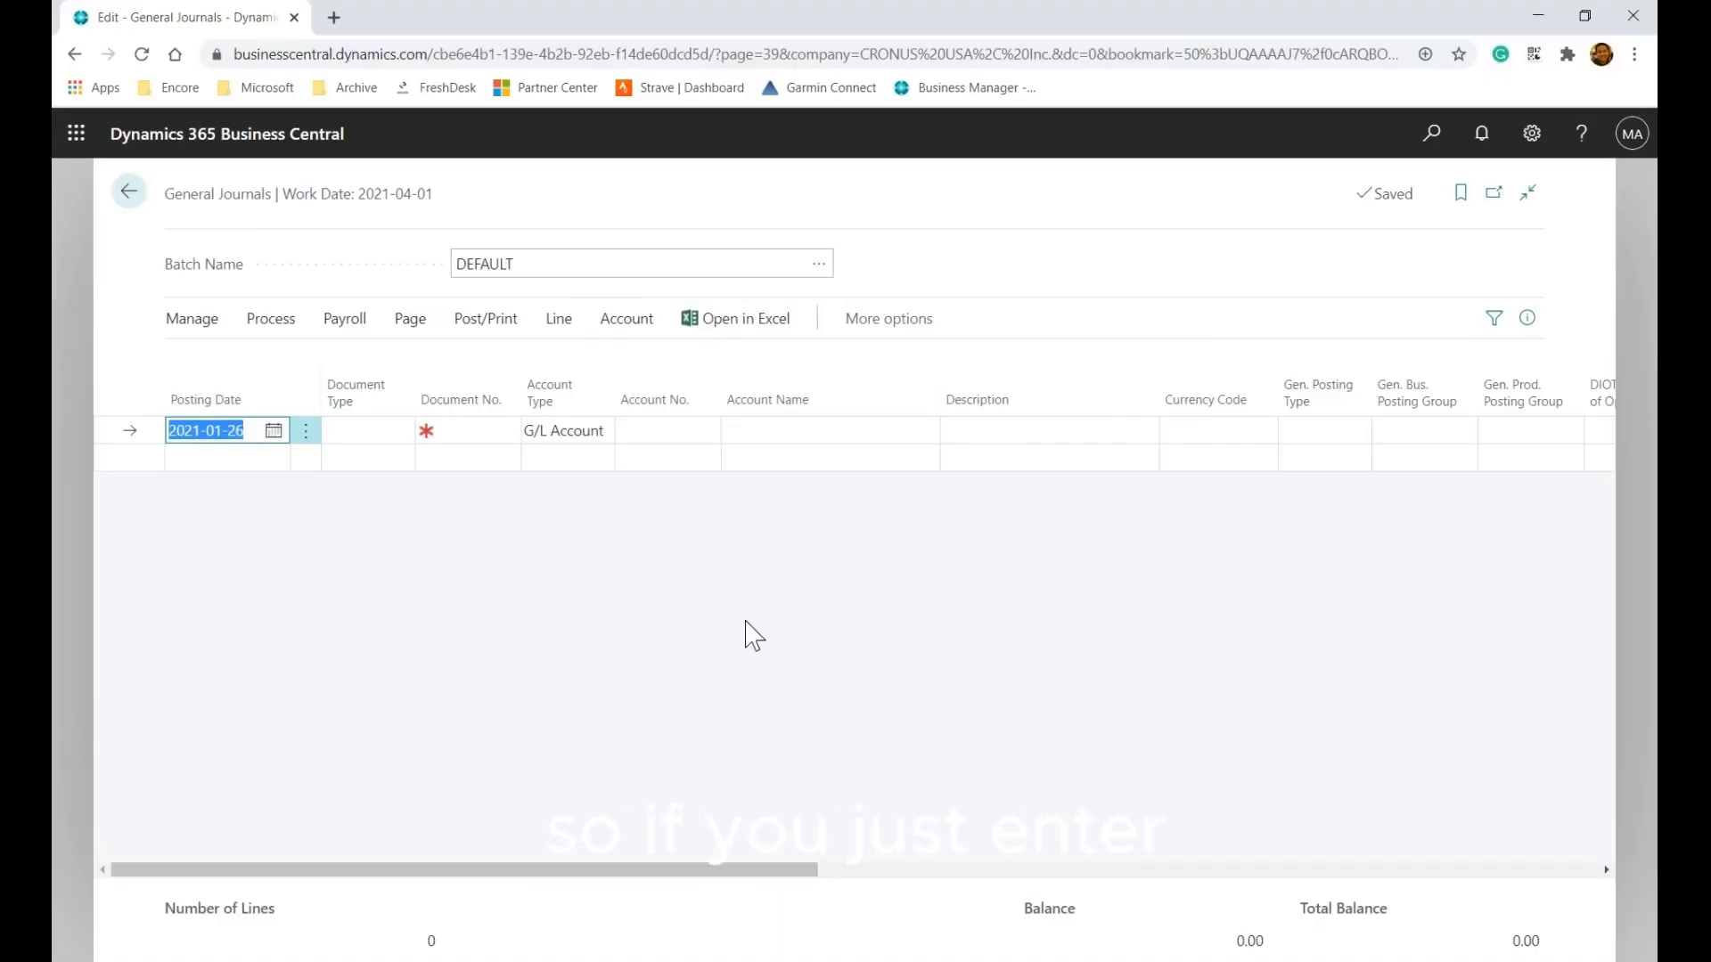
pyautogui.write('10')
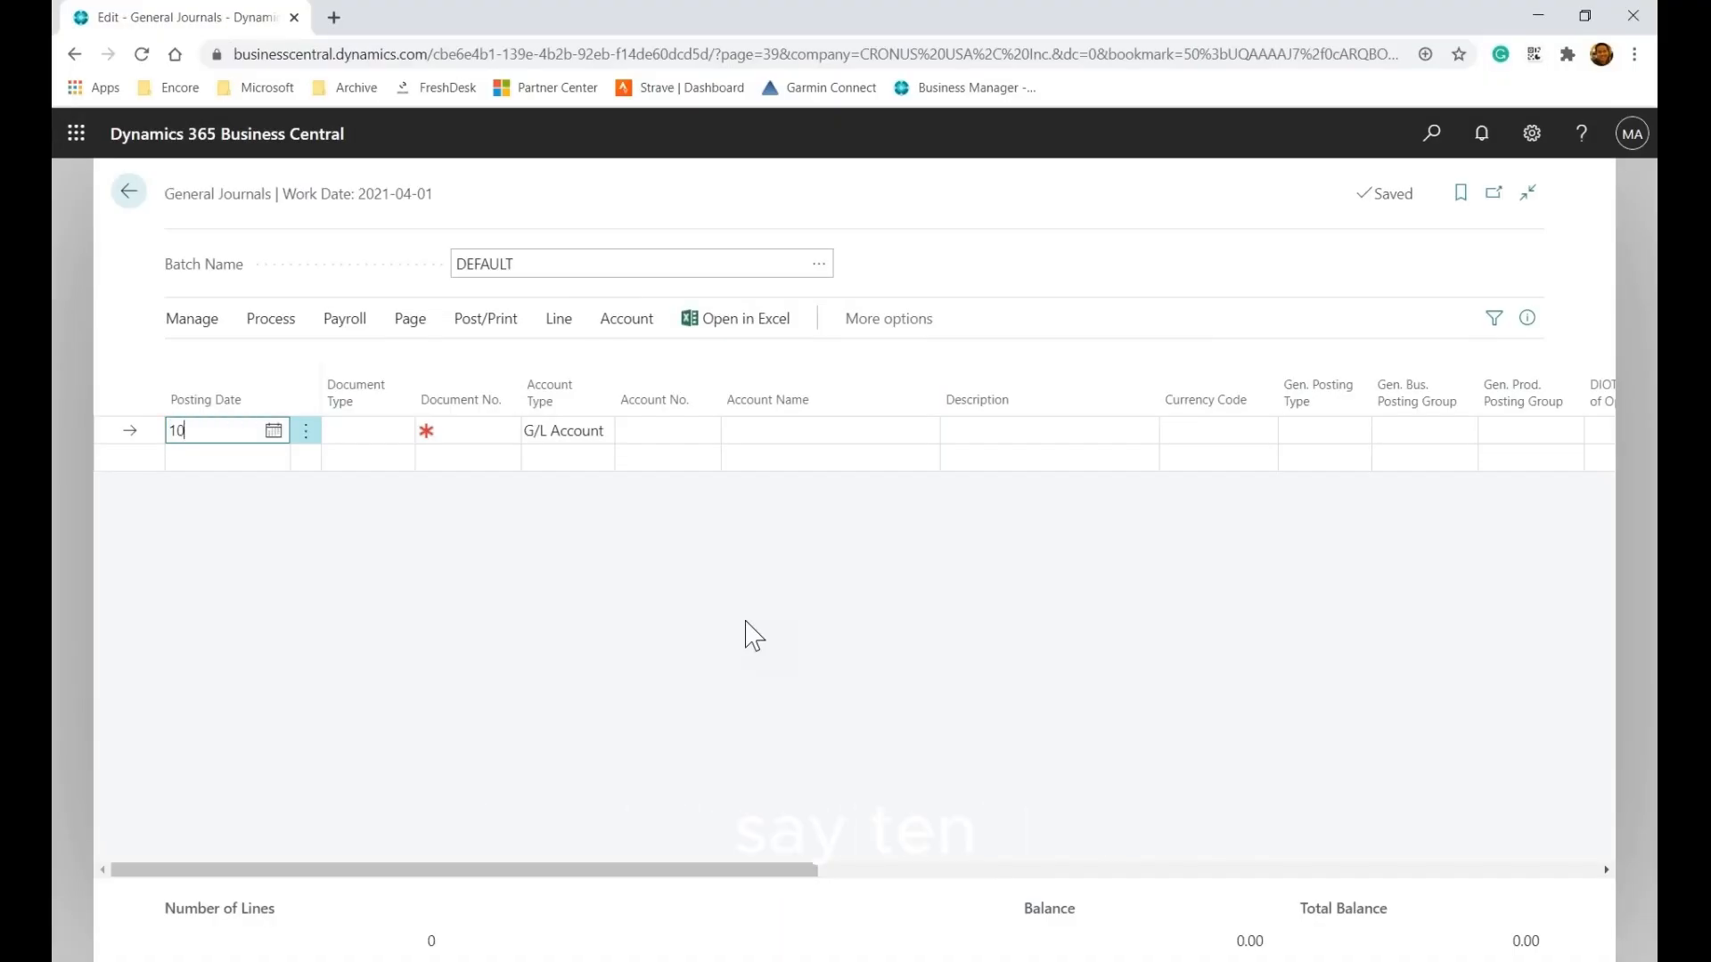
pyautogui.press('Tab')
pyautogui.hotkey('shift', 'Tab')
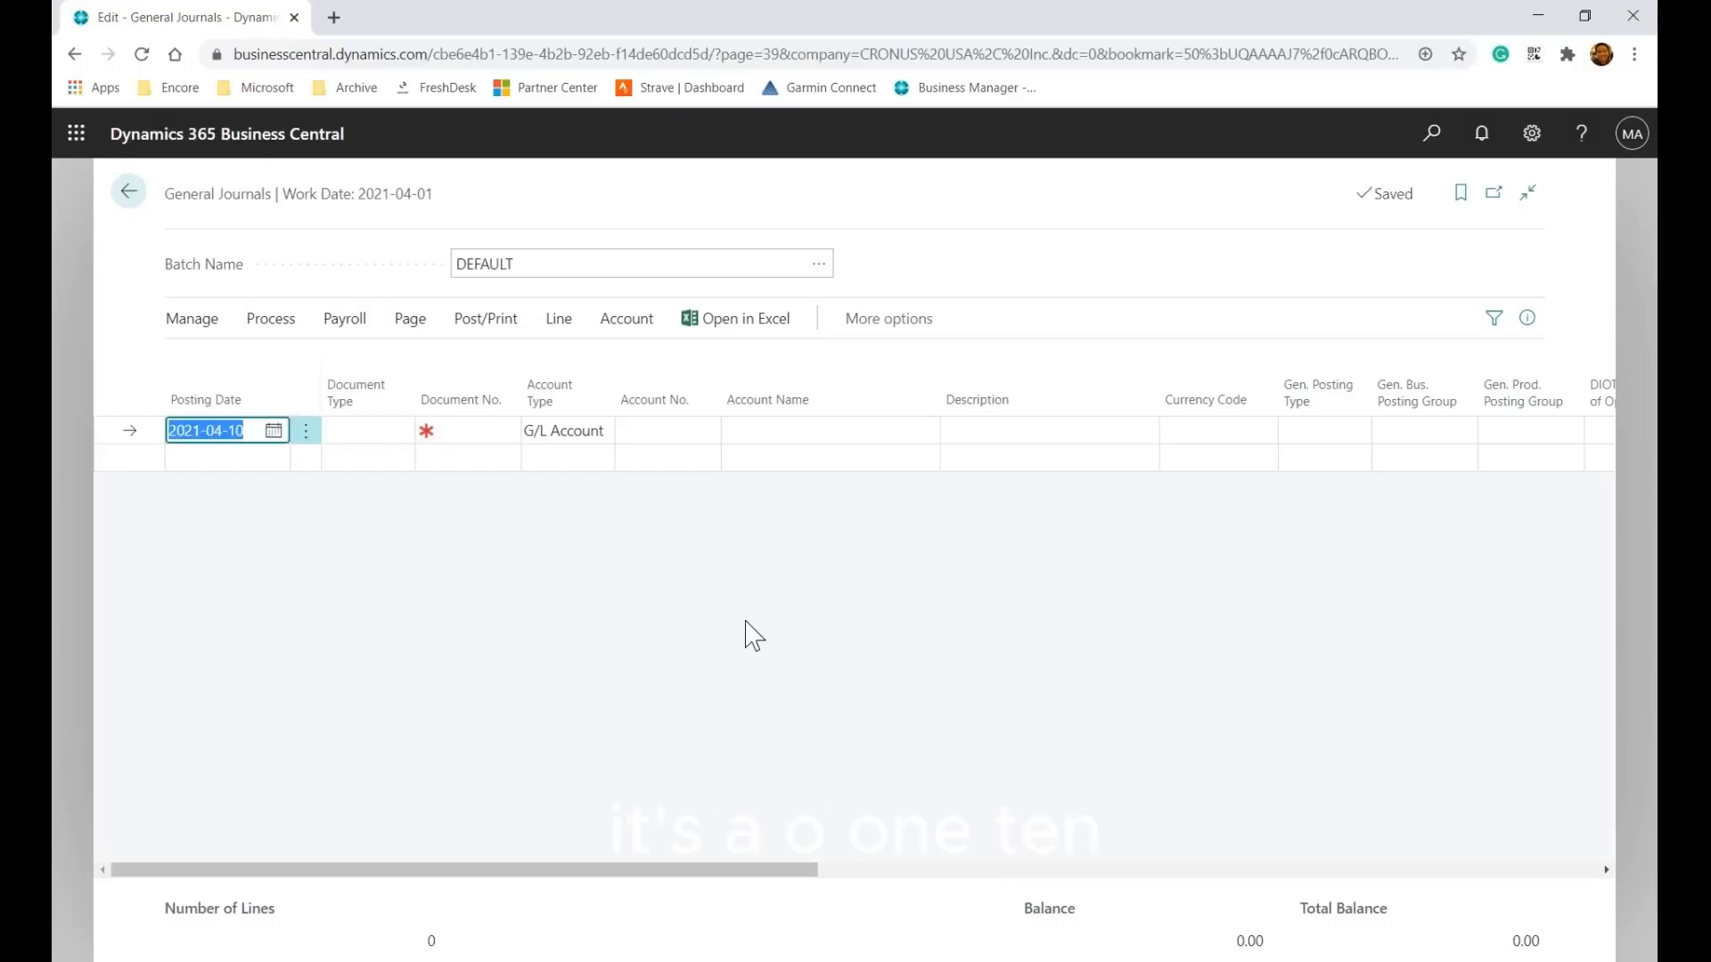
pyautogui.write('01')
pyautogui.press('Tab')
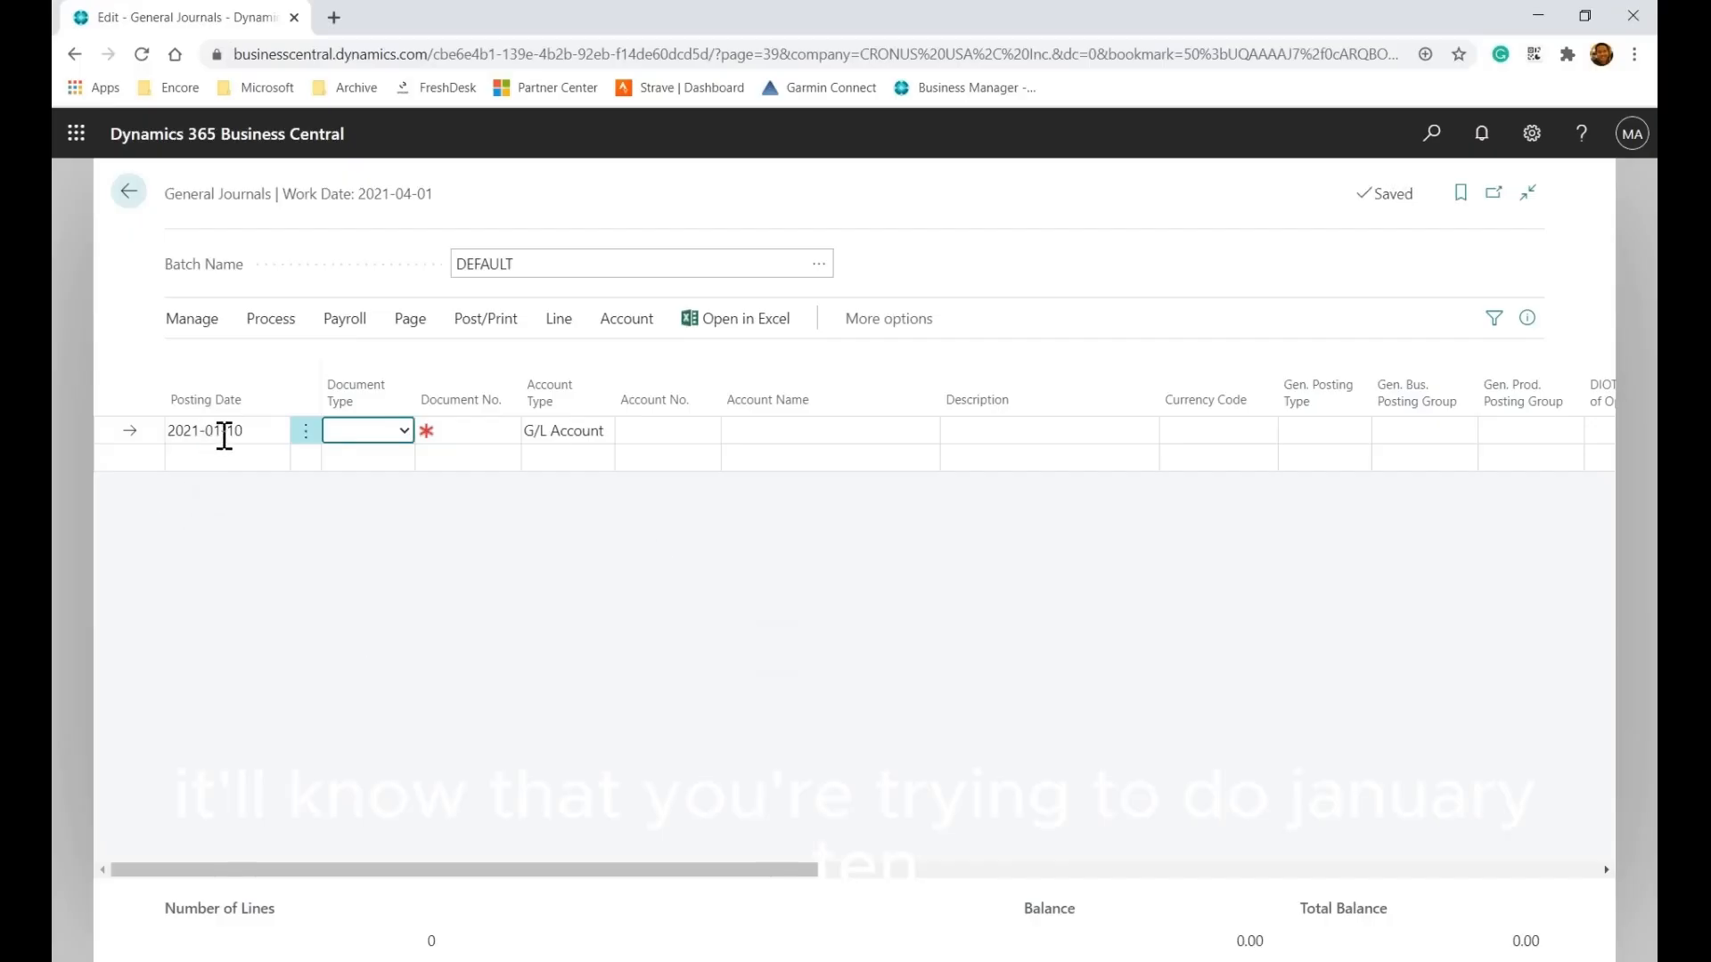
# Set the first journal line's posting date to 2021-01-25 and its document number to TEST1
pyautogui.click(243, 435)
pyautogui.write('0125')
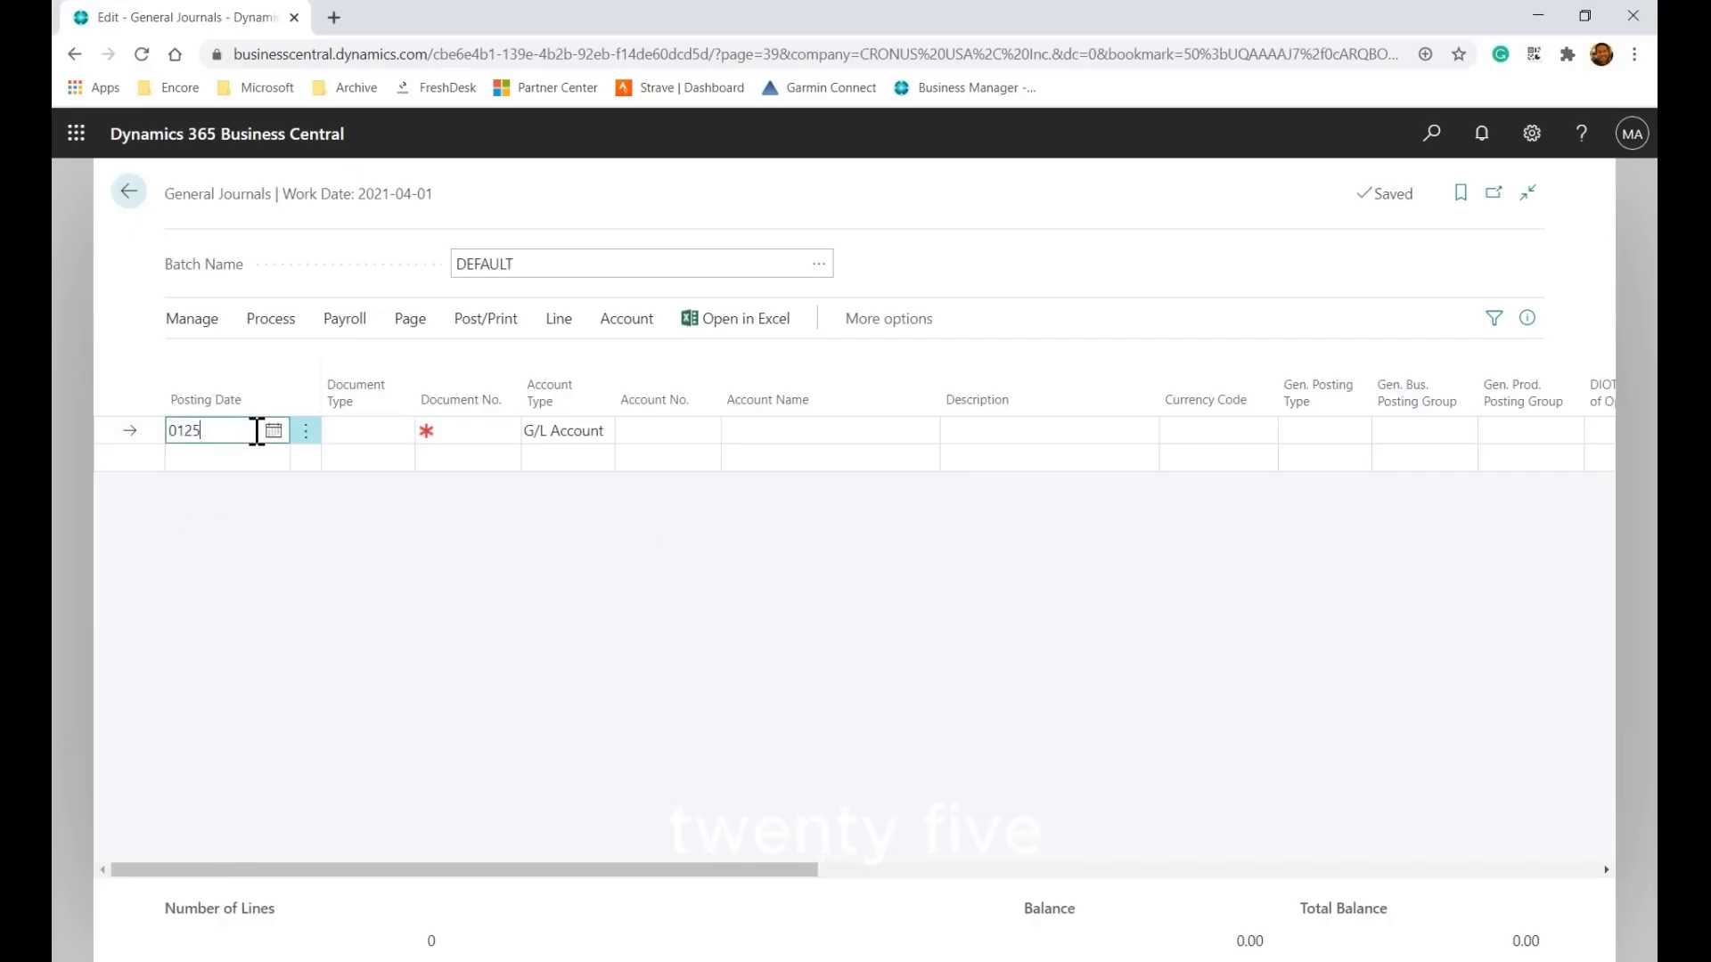
pyautogui.press('Tab')
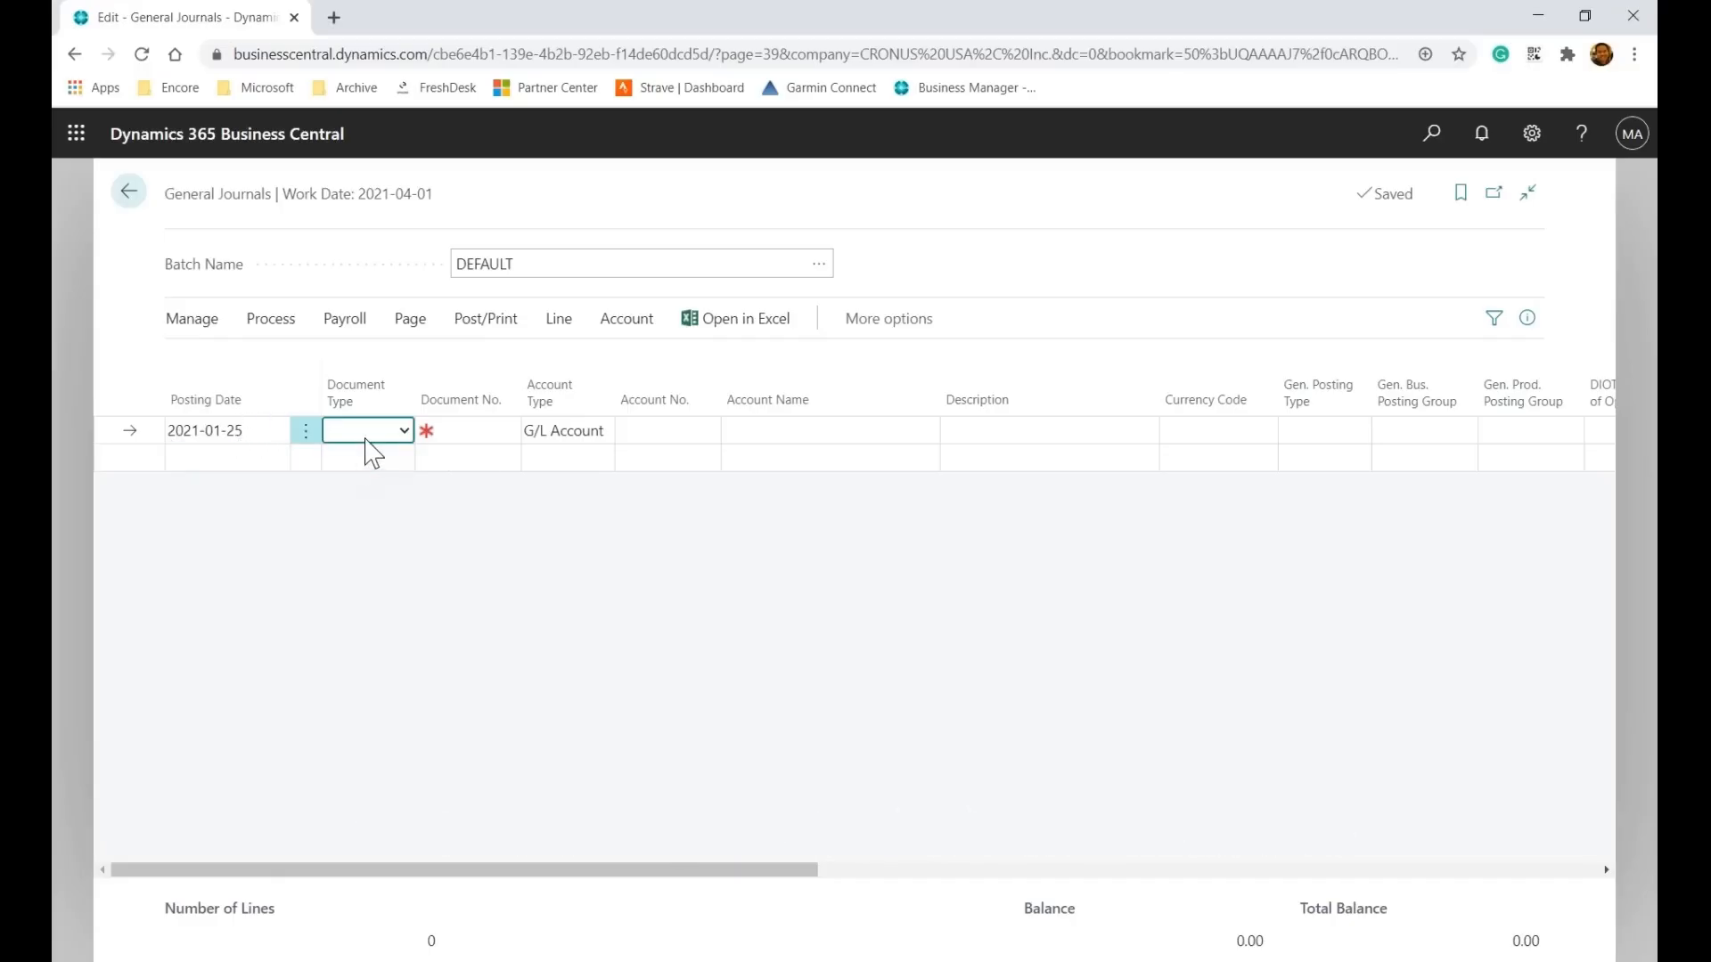
pyautogui.click(479, 429)
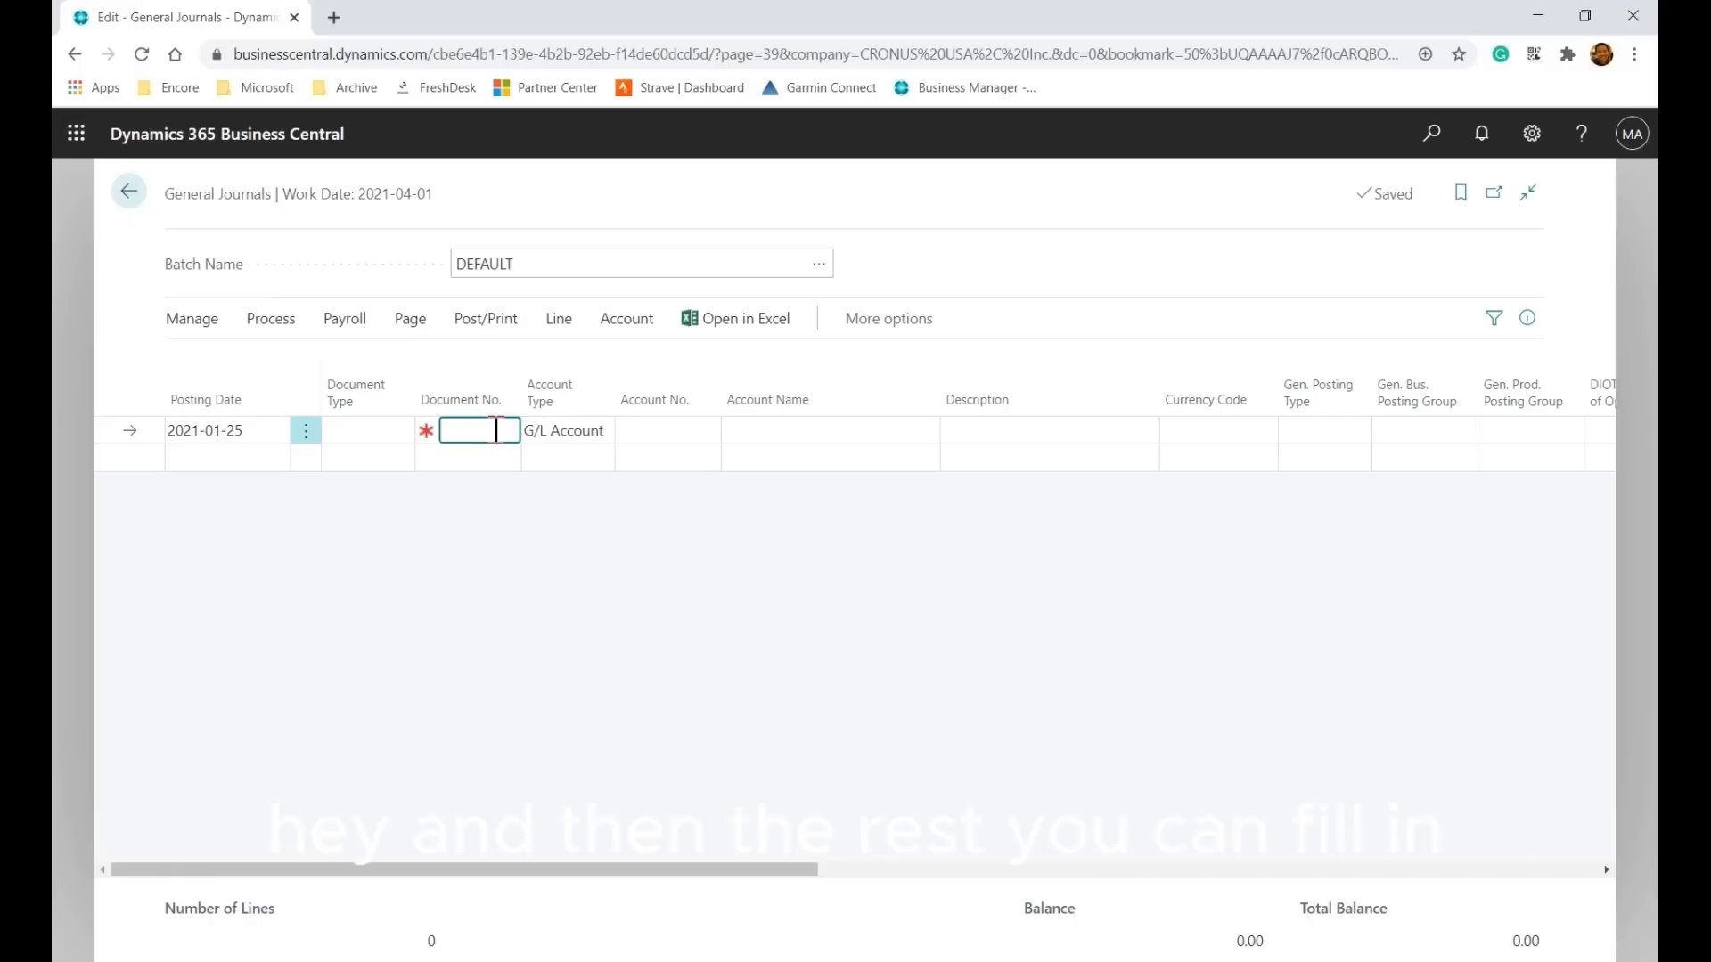
pyautogui.write('tet')
pyautogui.press('BackSpace')
pyautogui.write('st1')
pyautogui.press('Tab')
# Choose G/L account 61700, Federal Income Tax Expense, as the TEST1 line's account number
pyautogui.press('Tab')
pyautogui.click(706, 432)
pyautogui.scroll(-20, 713, 610)
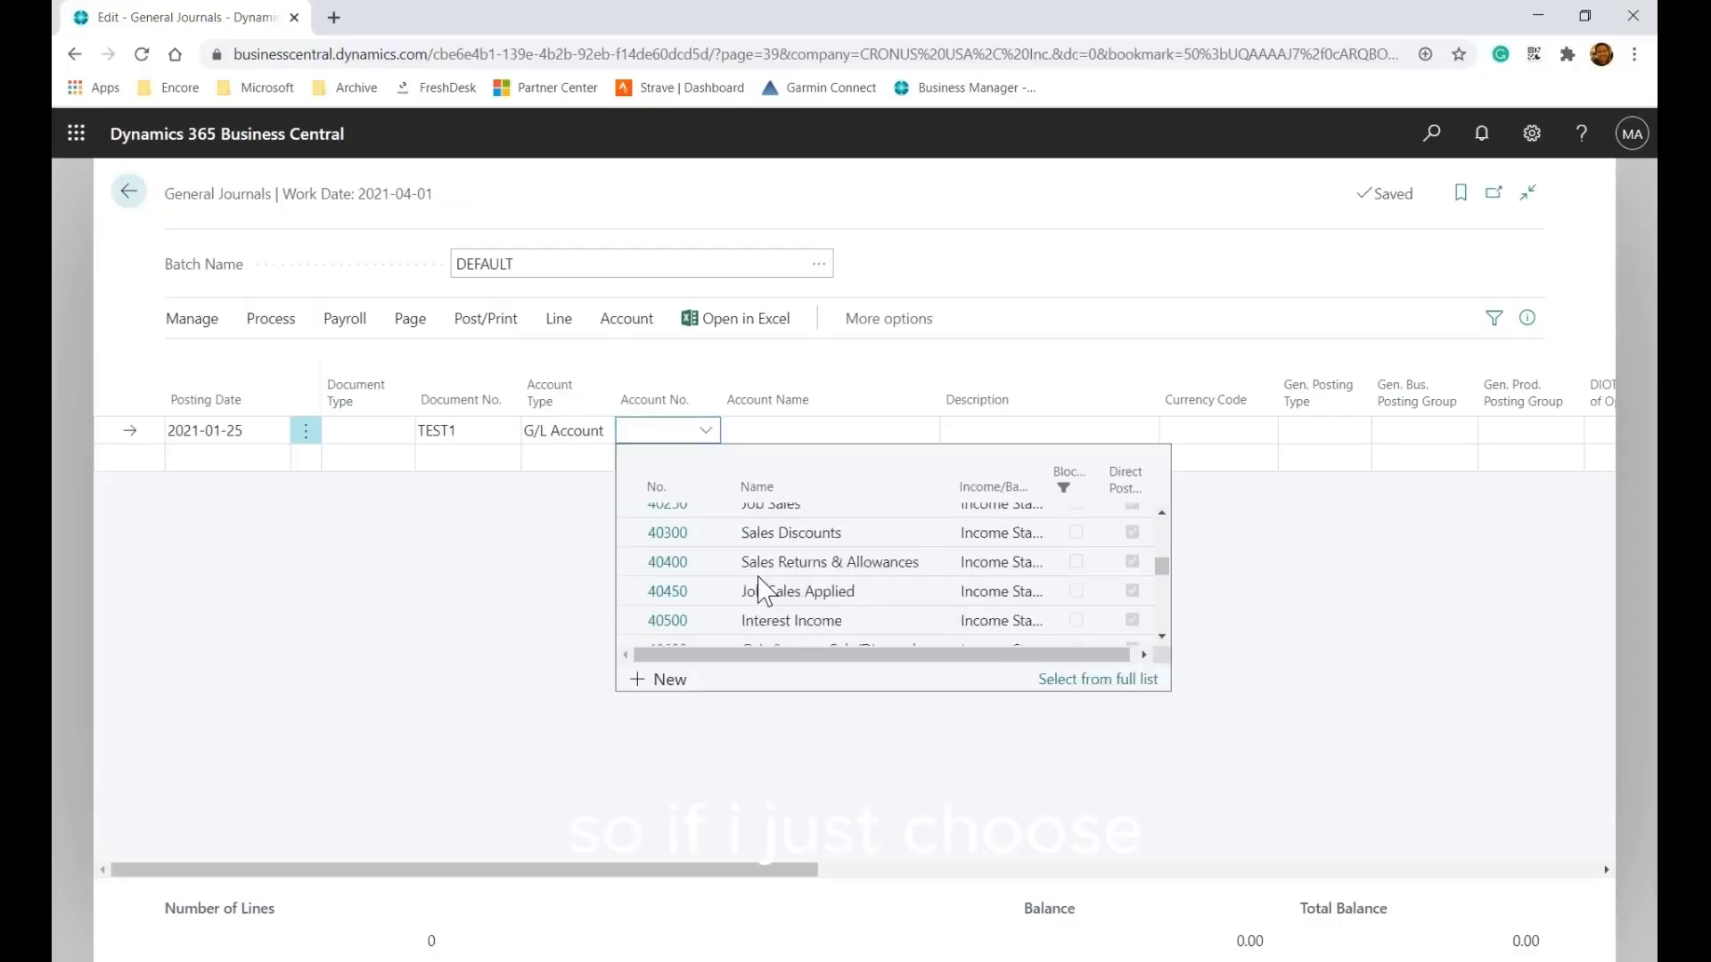
pyautogui.click(768, 545)
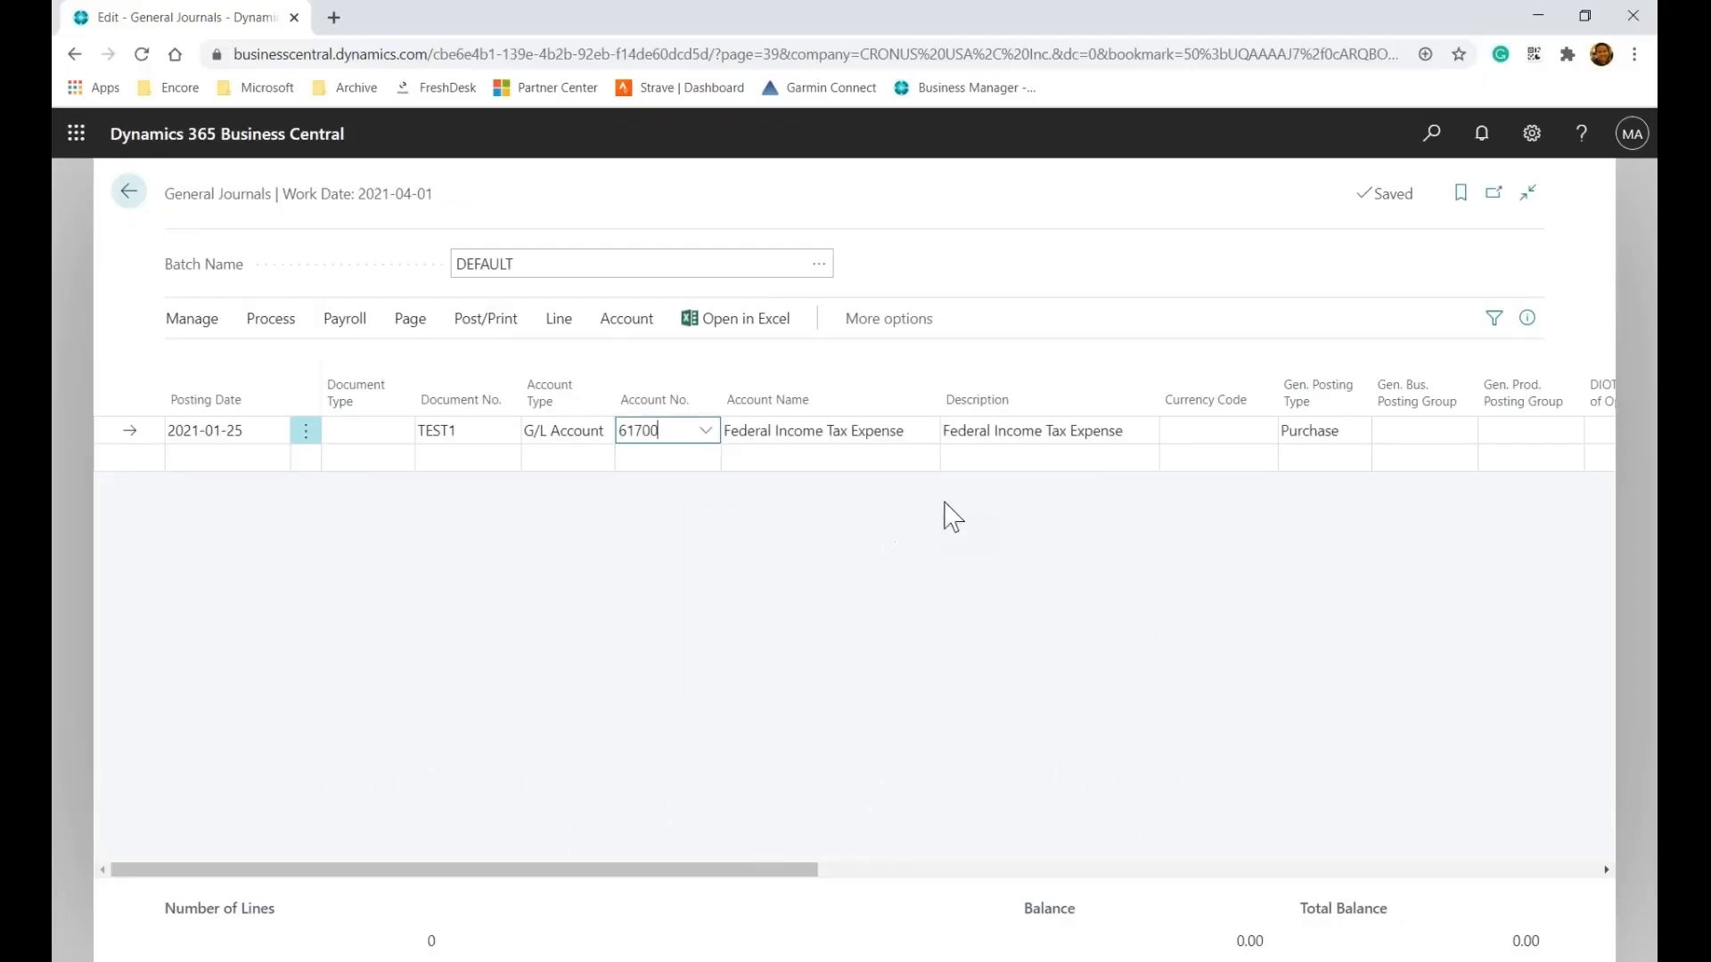
# Enter a debit amount of 100.00 on the Federal Income Tax Expense line
pyautogui.press('Tab')
pyautogui.press('Tab')
pyautogui.press('Tab')
pyautogui.press('Tab')
pyautogui.press('Tab')
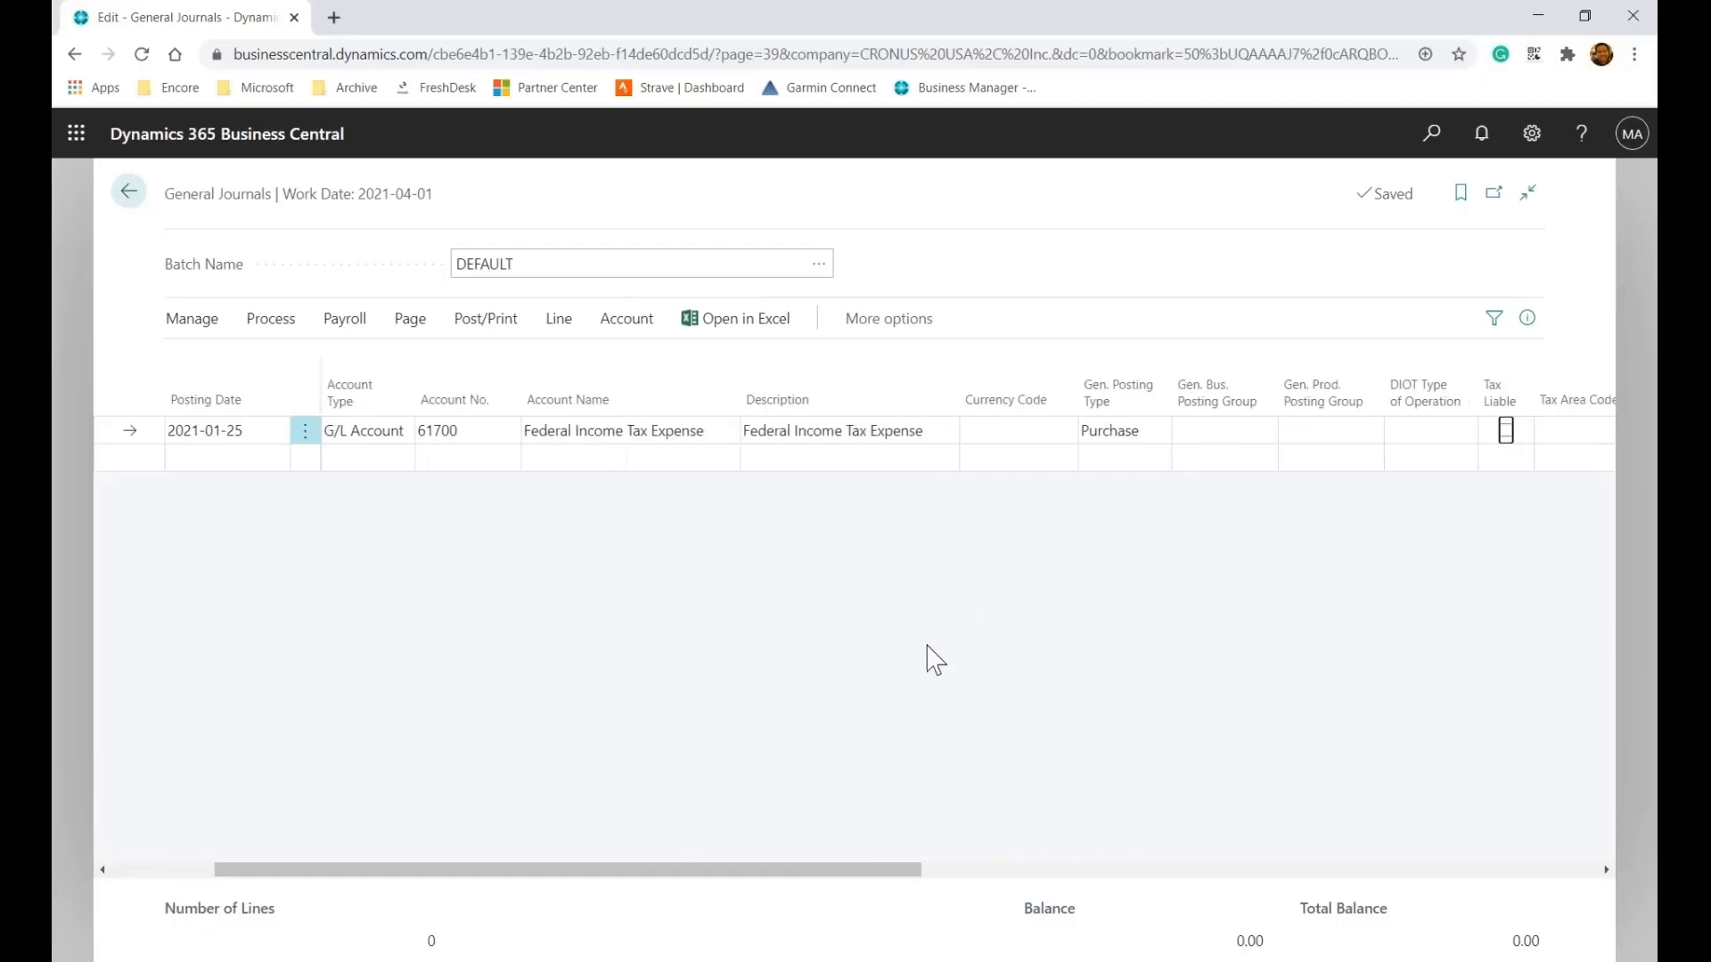
pyautogui.moveTo(821, 870); pyautogui.dragTo(1089, 839)
pyautogui.click(1040, 431)
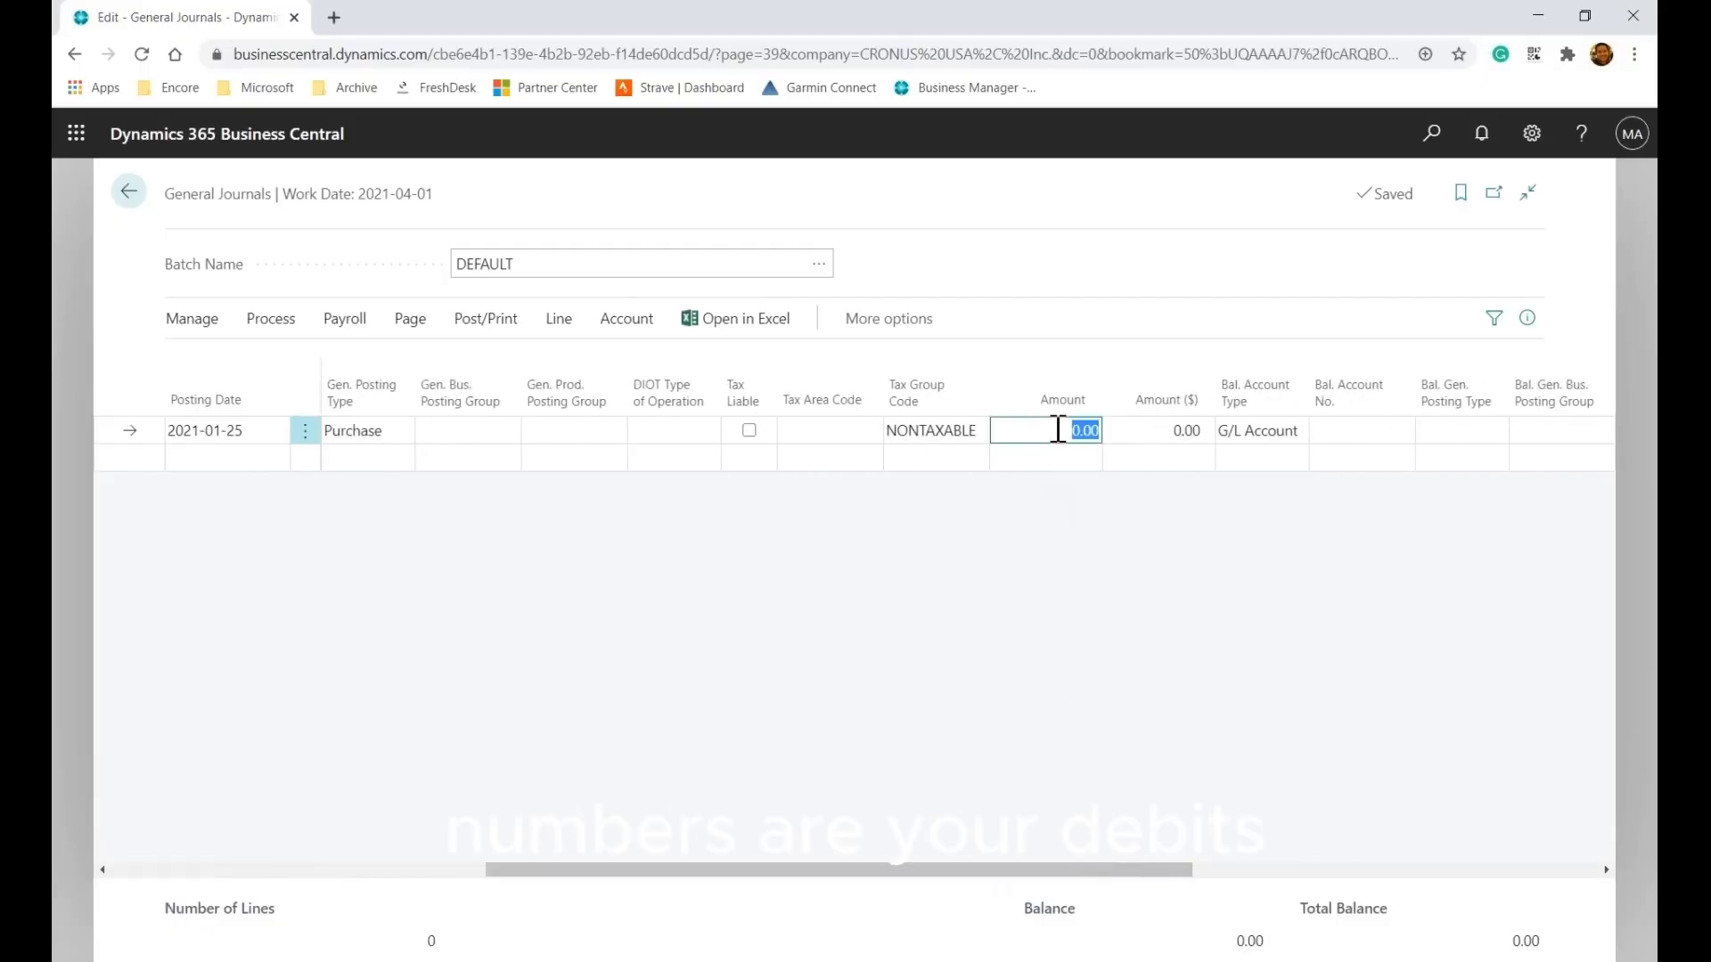
pyautogui.click(1159, 430)
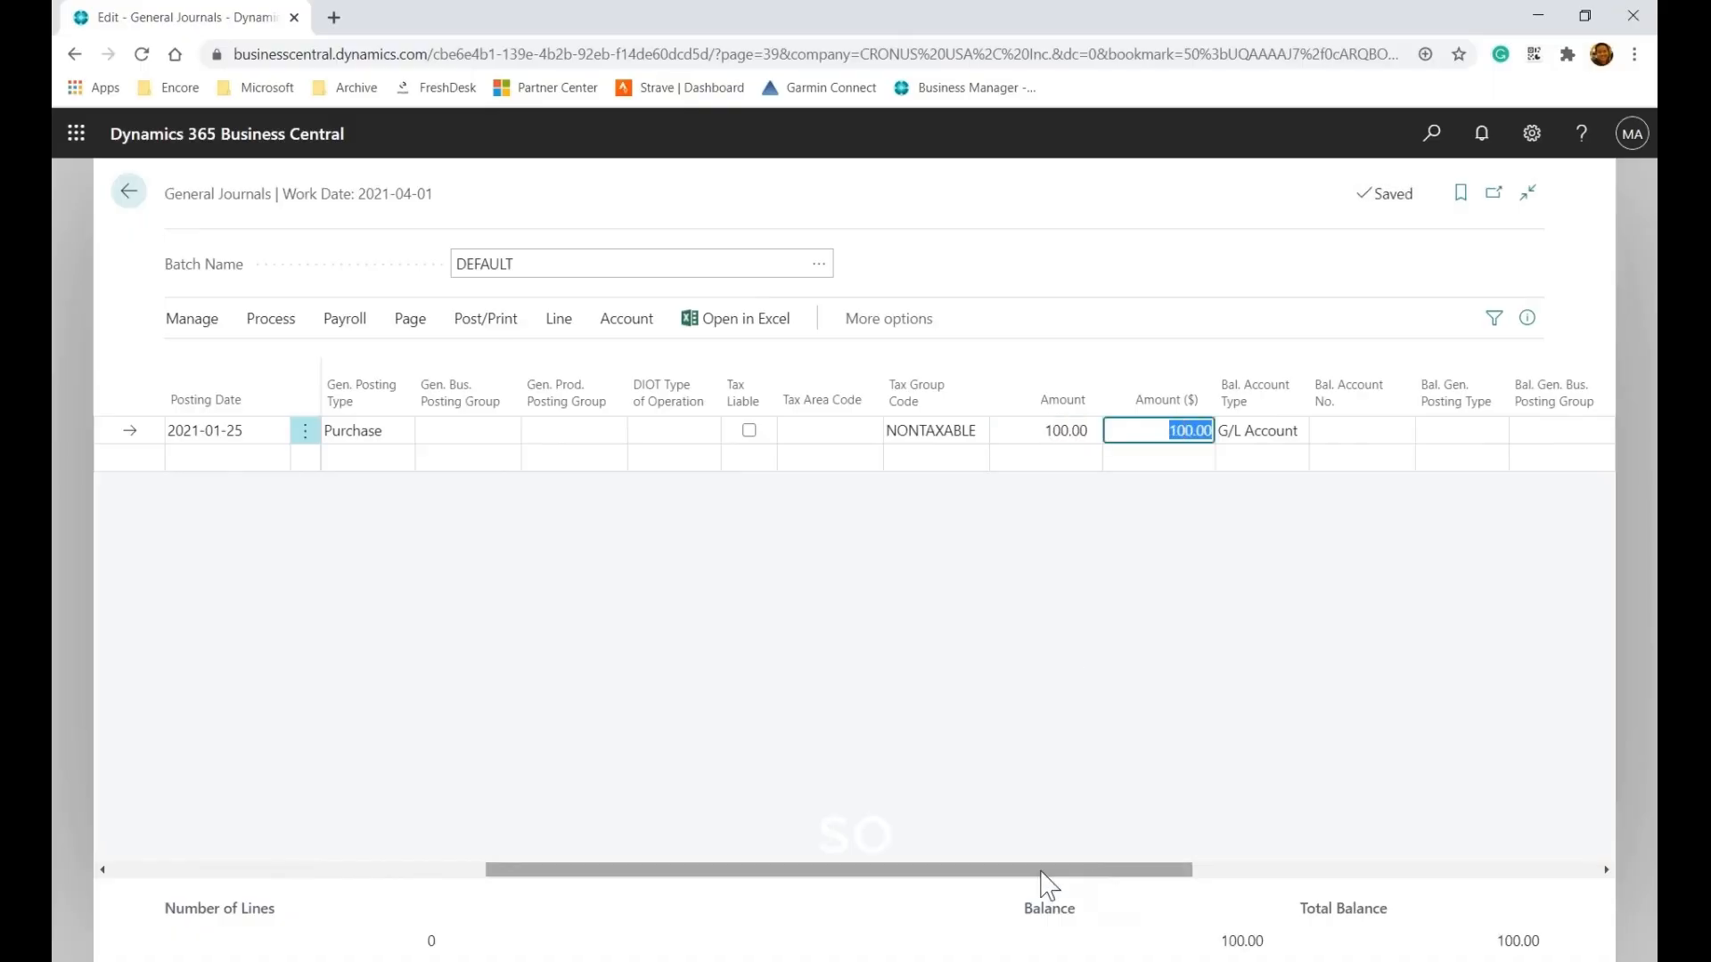
# Set the TEST1 line's balancing account number to G/L account 40100
pyautogui.moveTo(1043, 870); pyautogui.dragTo(944, 870)
pyautogui.moveTo(791, 871); pyautogui.dragTo(633, 878)
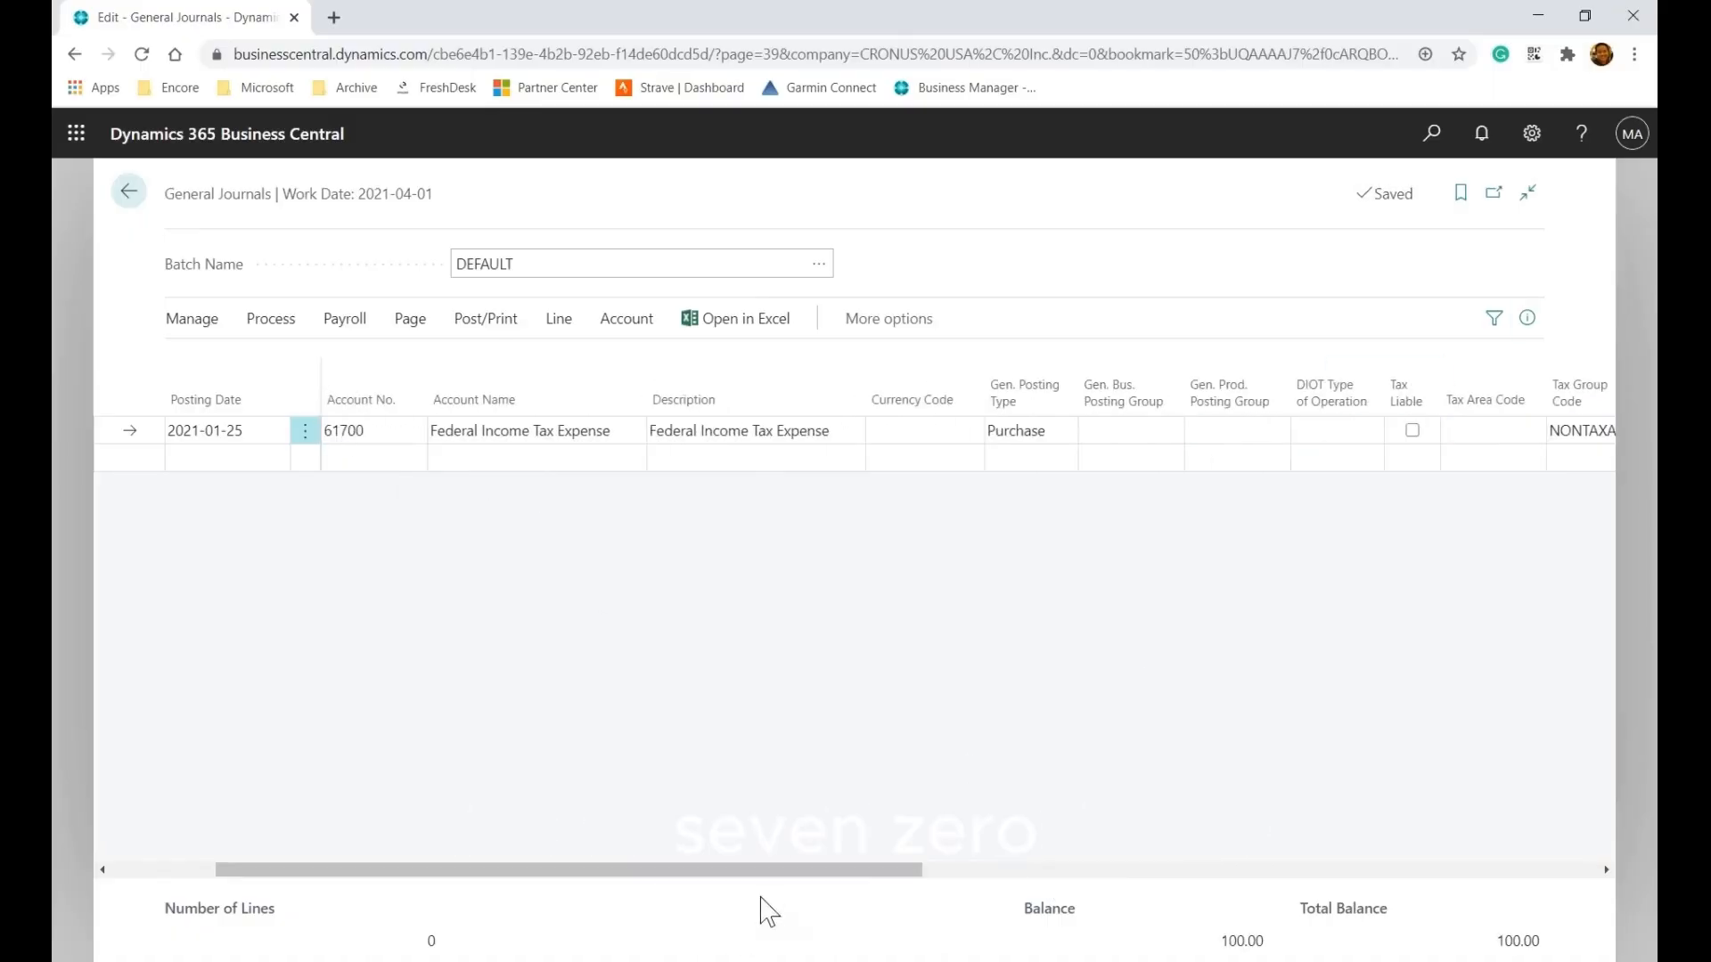
pyautogui.moveTo(776, 877); pyautogui.dragTo(1173, 874)
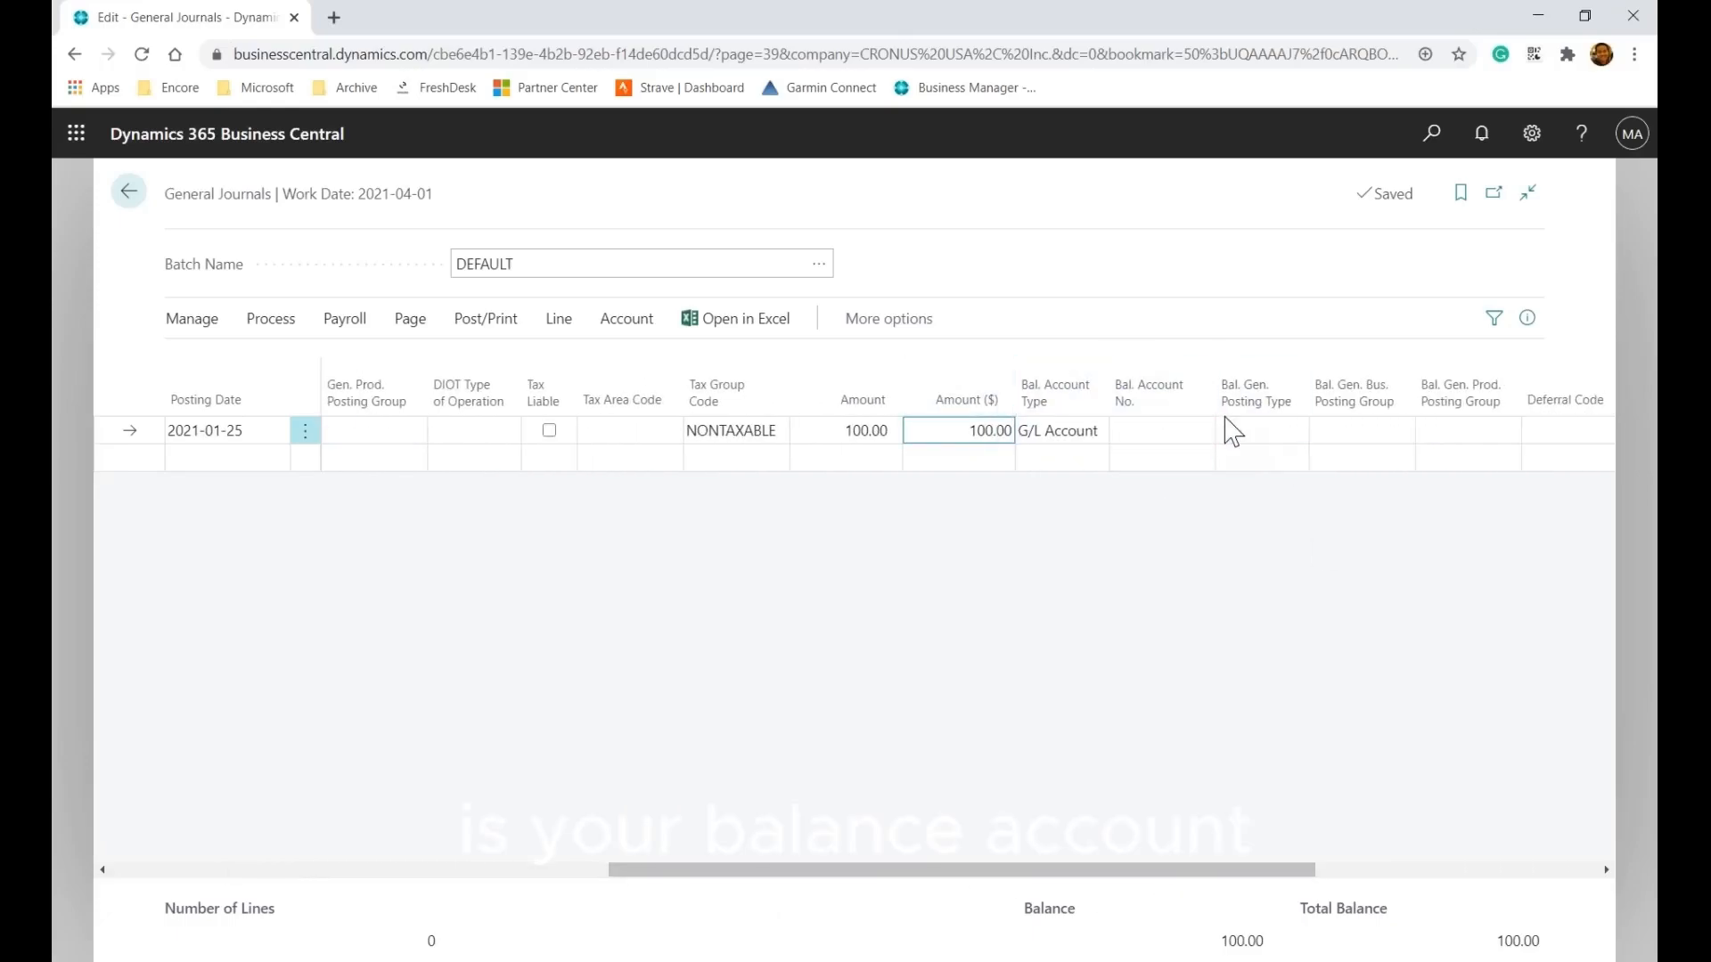
pyautogui.click(1195, 431)
pyautogui.click(1200, 430)
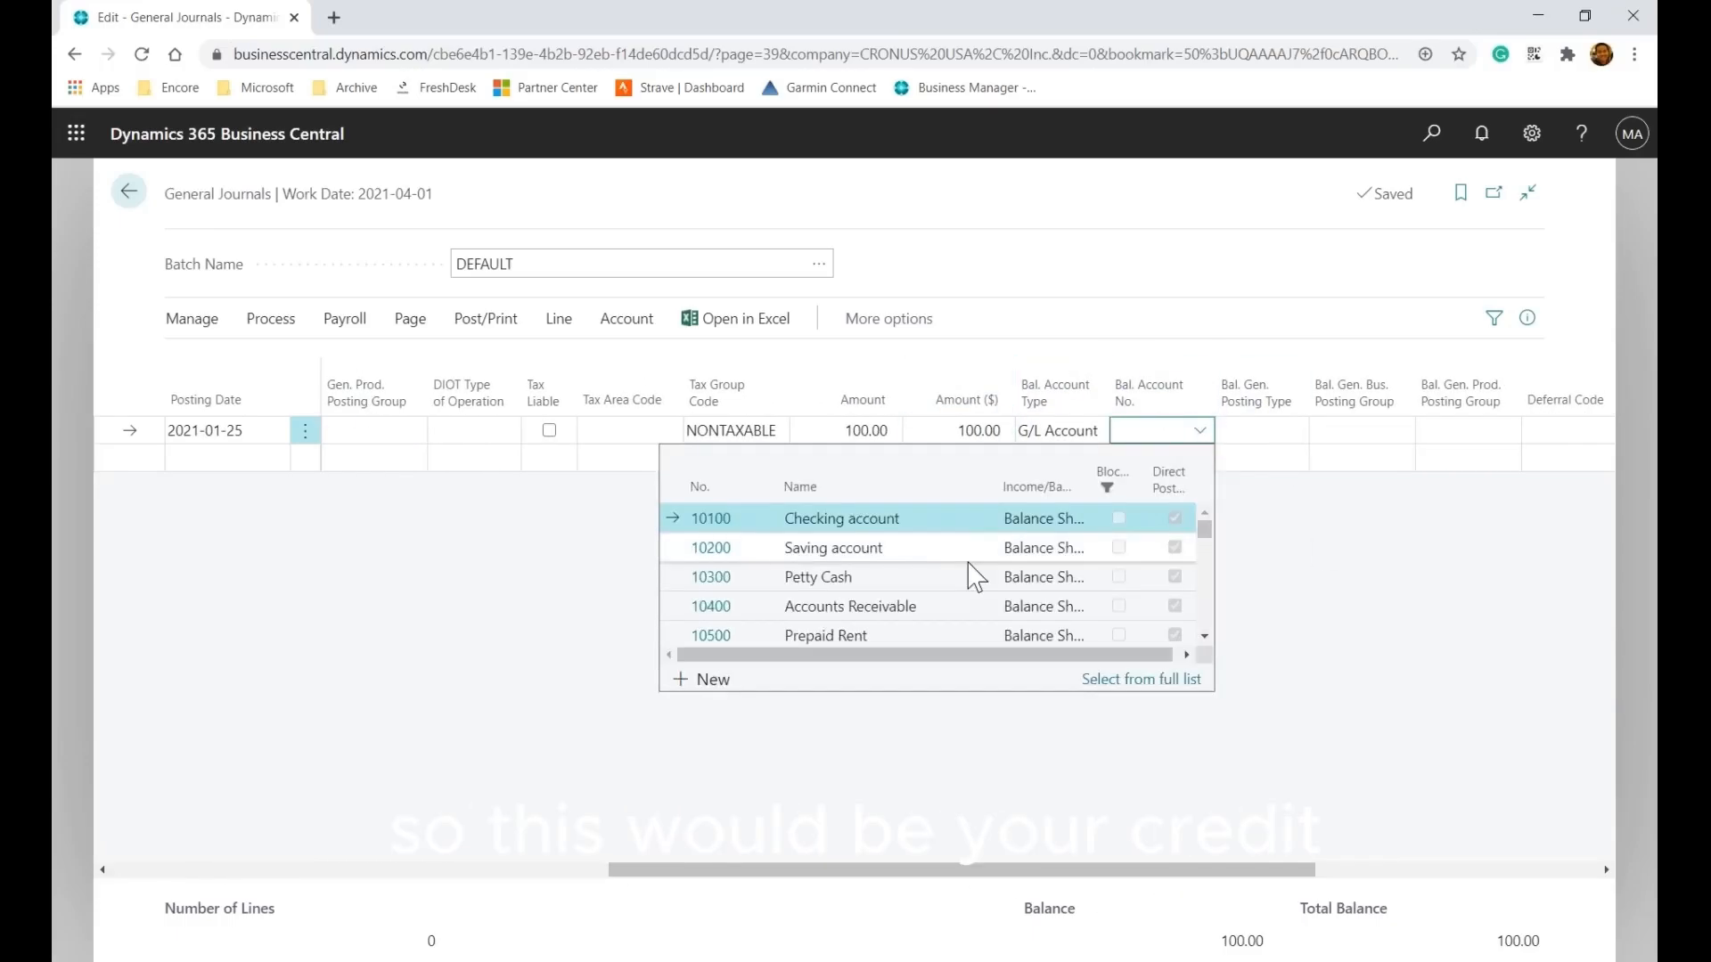
pyautogui.scroll(-5, 975, 578)
pyautogui.scroll(-2, 827, 563)
pyautogui.scroll(-1, 827, 563)
pyautogui.click(828, 575)
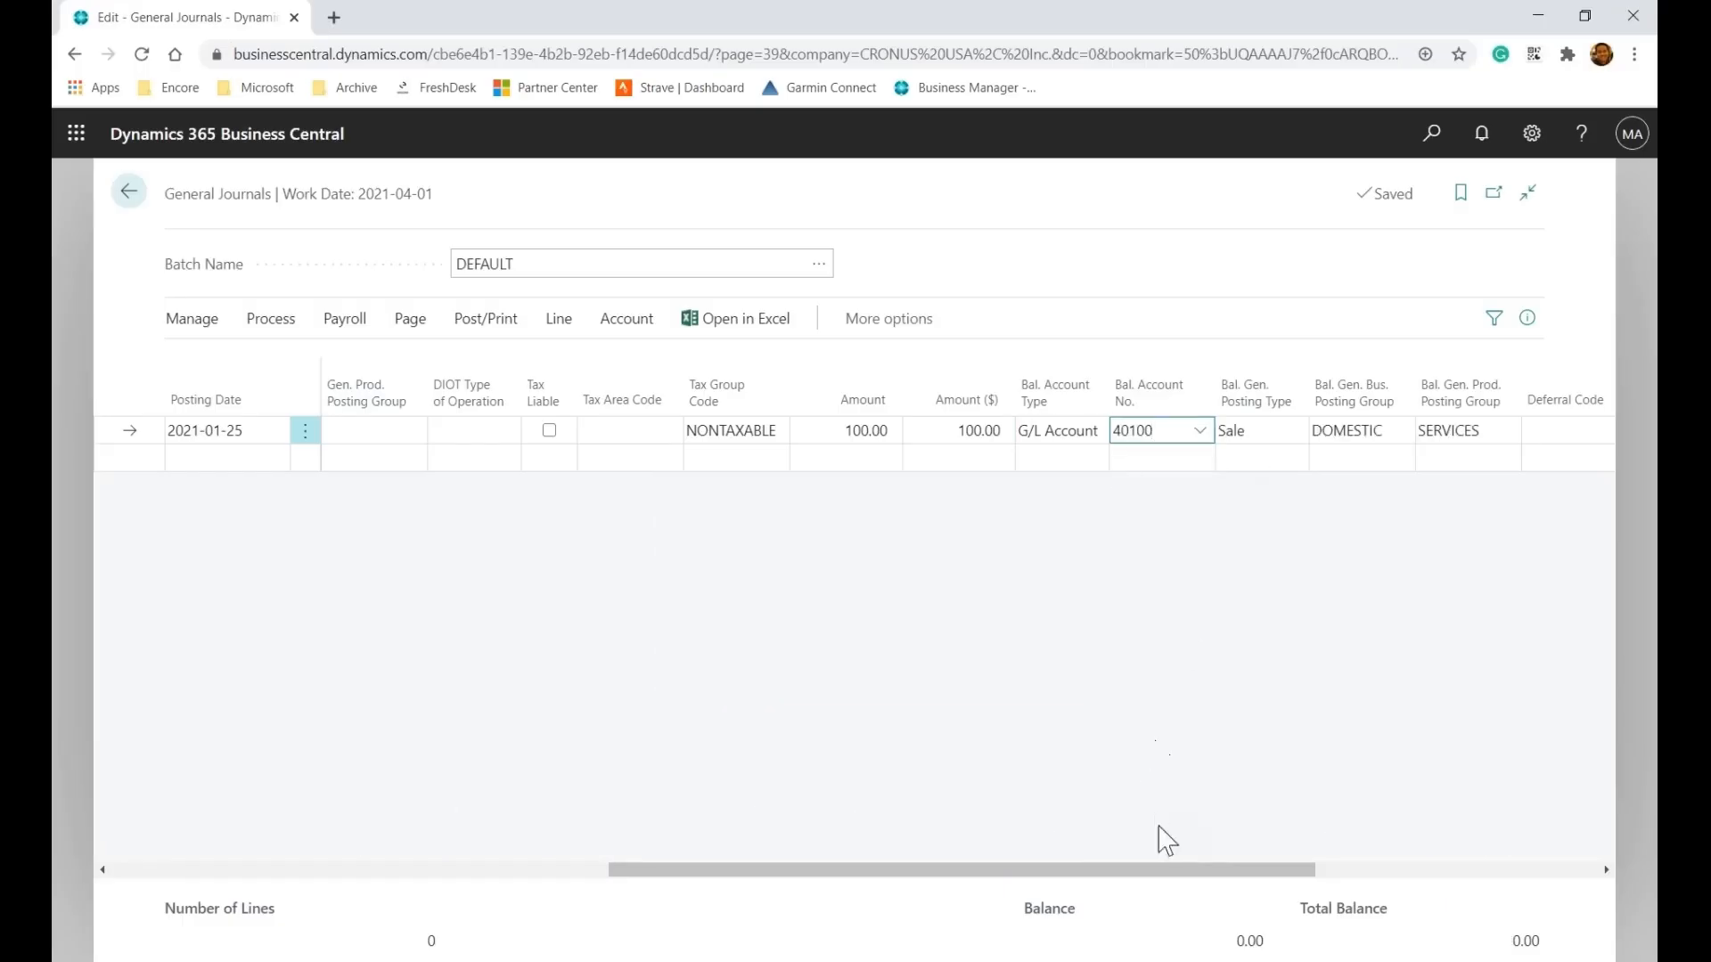
# Clear the balancing account number from the TEST1 line
pyautogui.moveTo(1195, 878); pyautogui.dragTo(1233, 878)
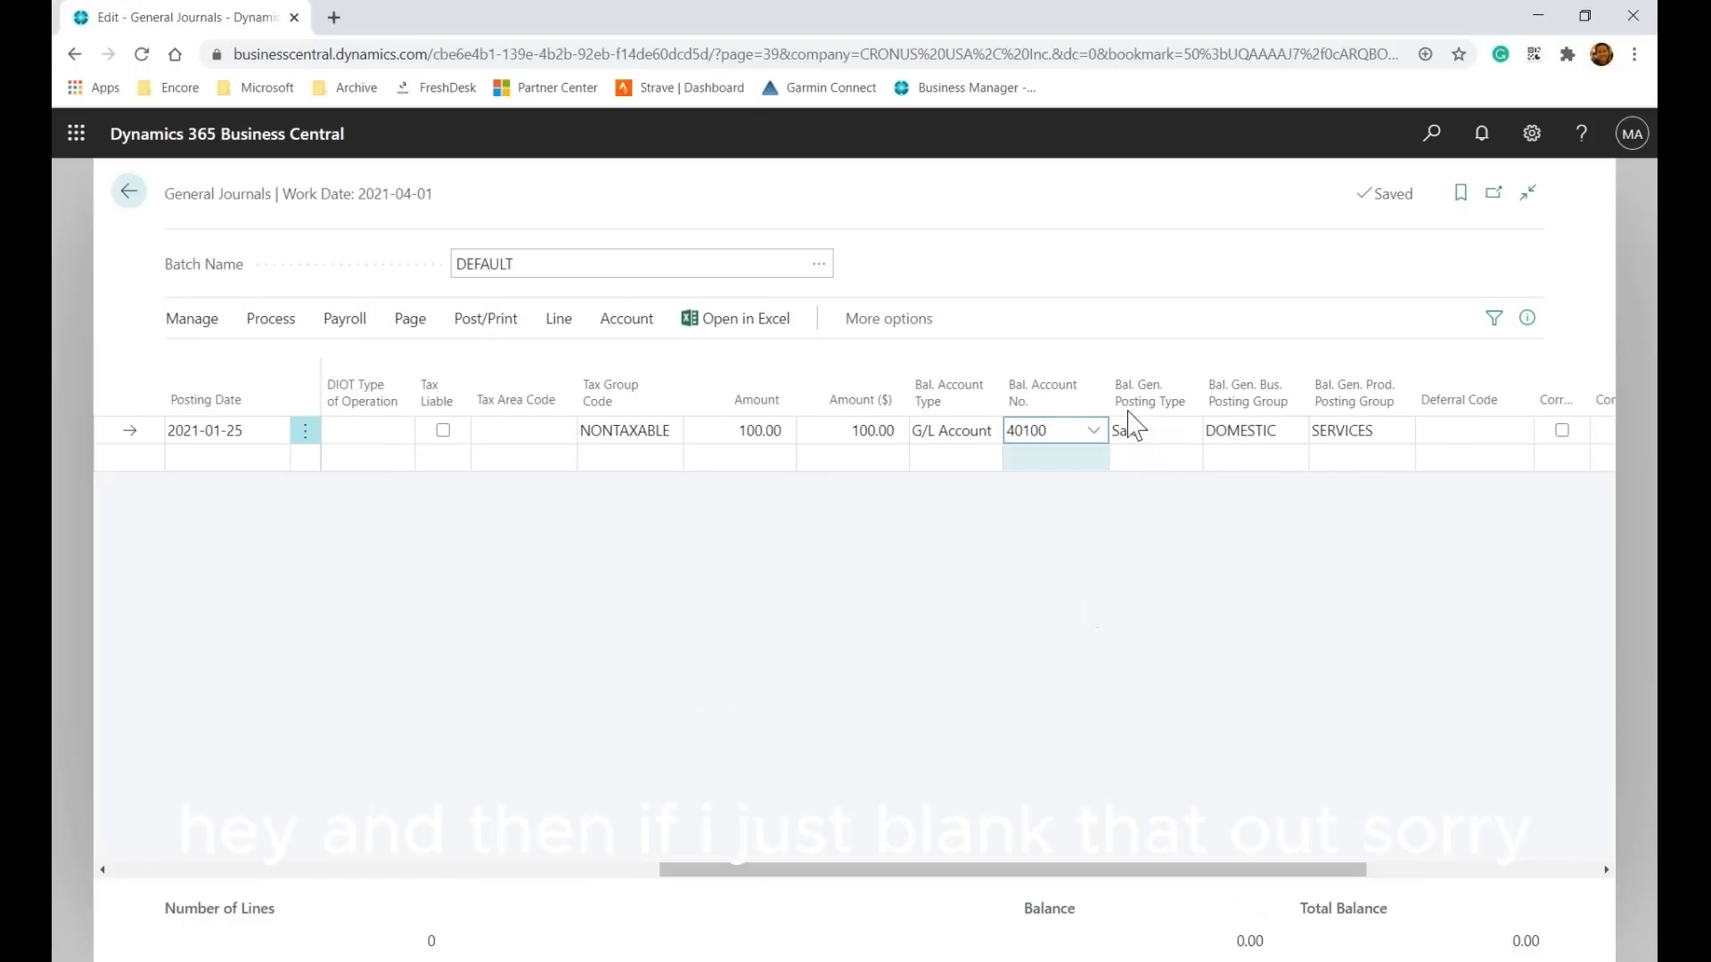
pyautogui.click(1059, 429)
pyautogui.press('Delete')
pyautogui.press('Tab')
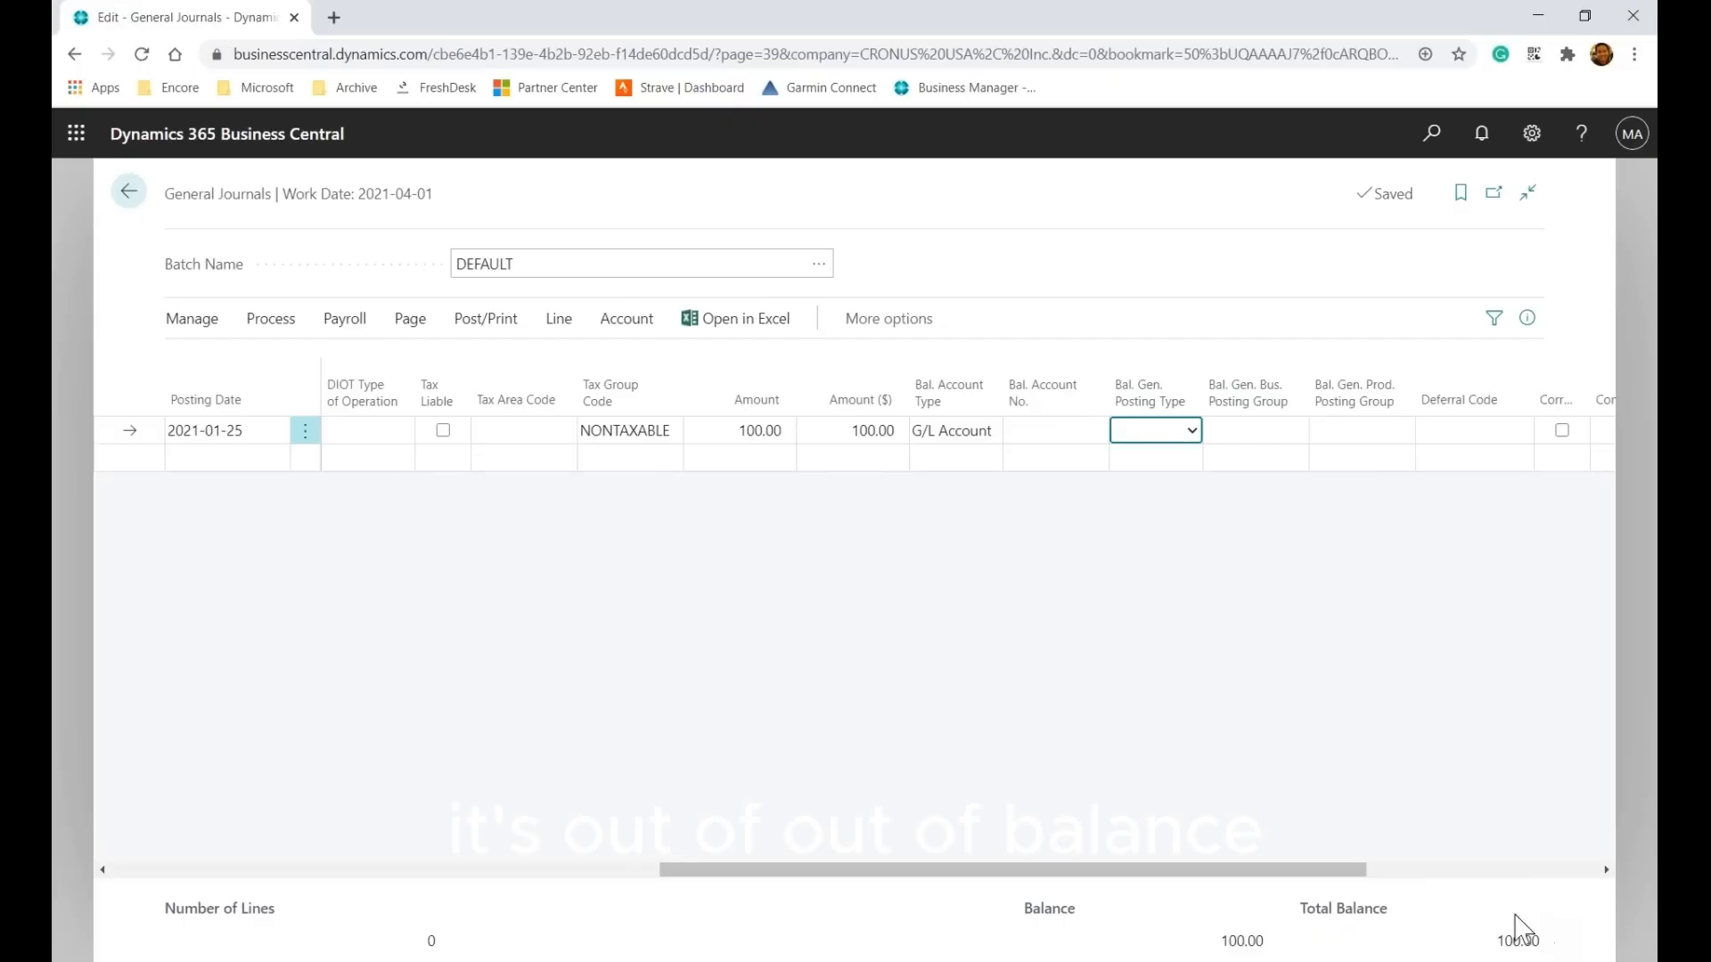
# Choose G/L account 40300, Sales Discounts, as the TEST1 line's balancing account
pyautogui.click(1061, 431)
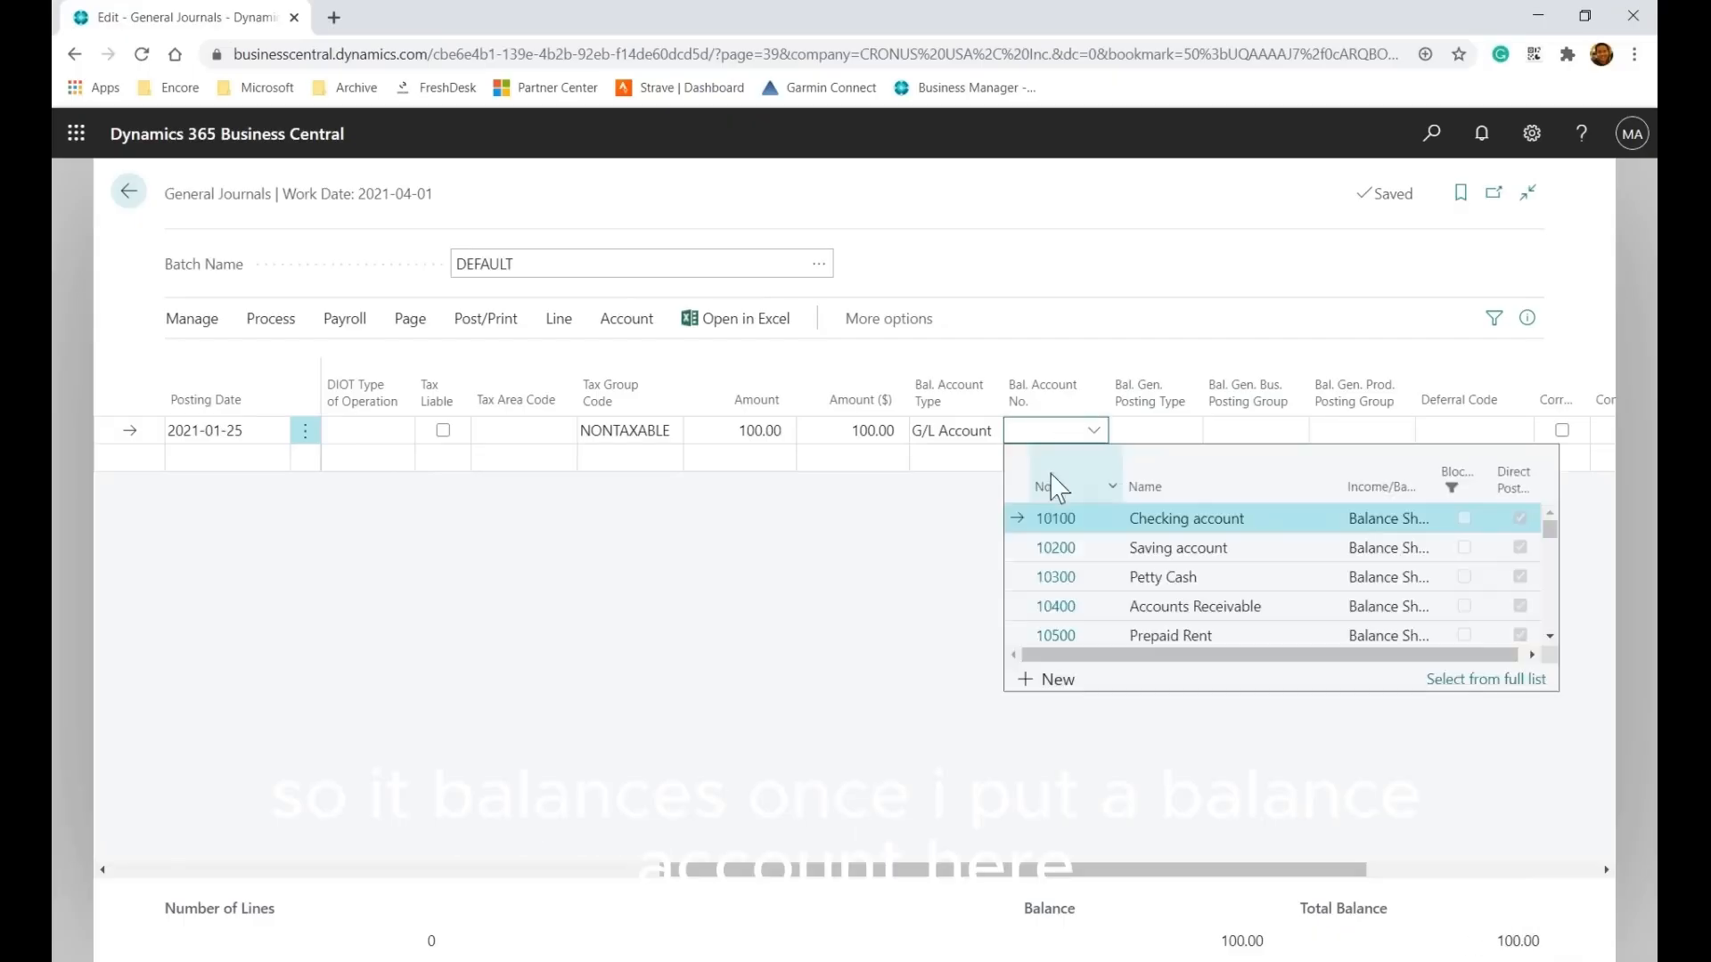
pyautogui.scroll(-1, 1082, 615)
pyautogui.scroll(-10, 1106, 580)
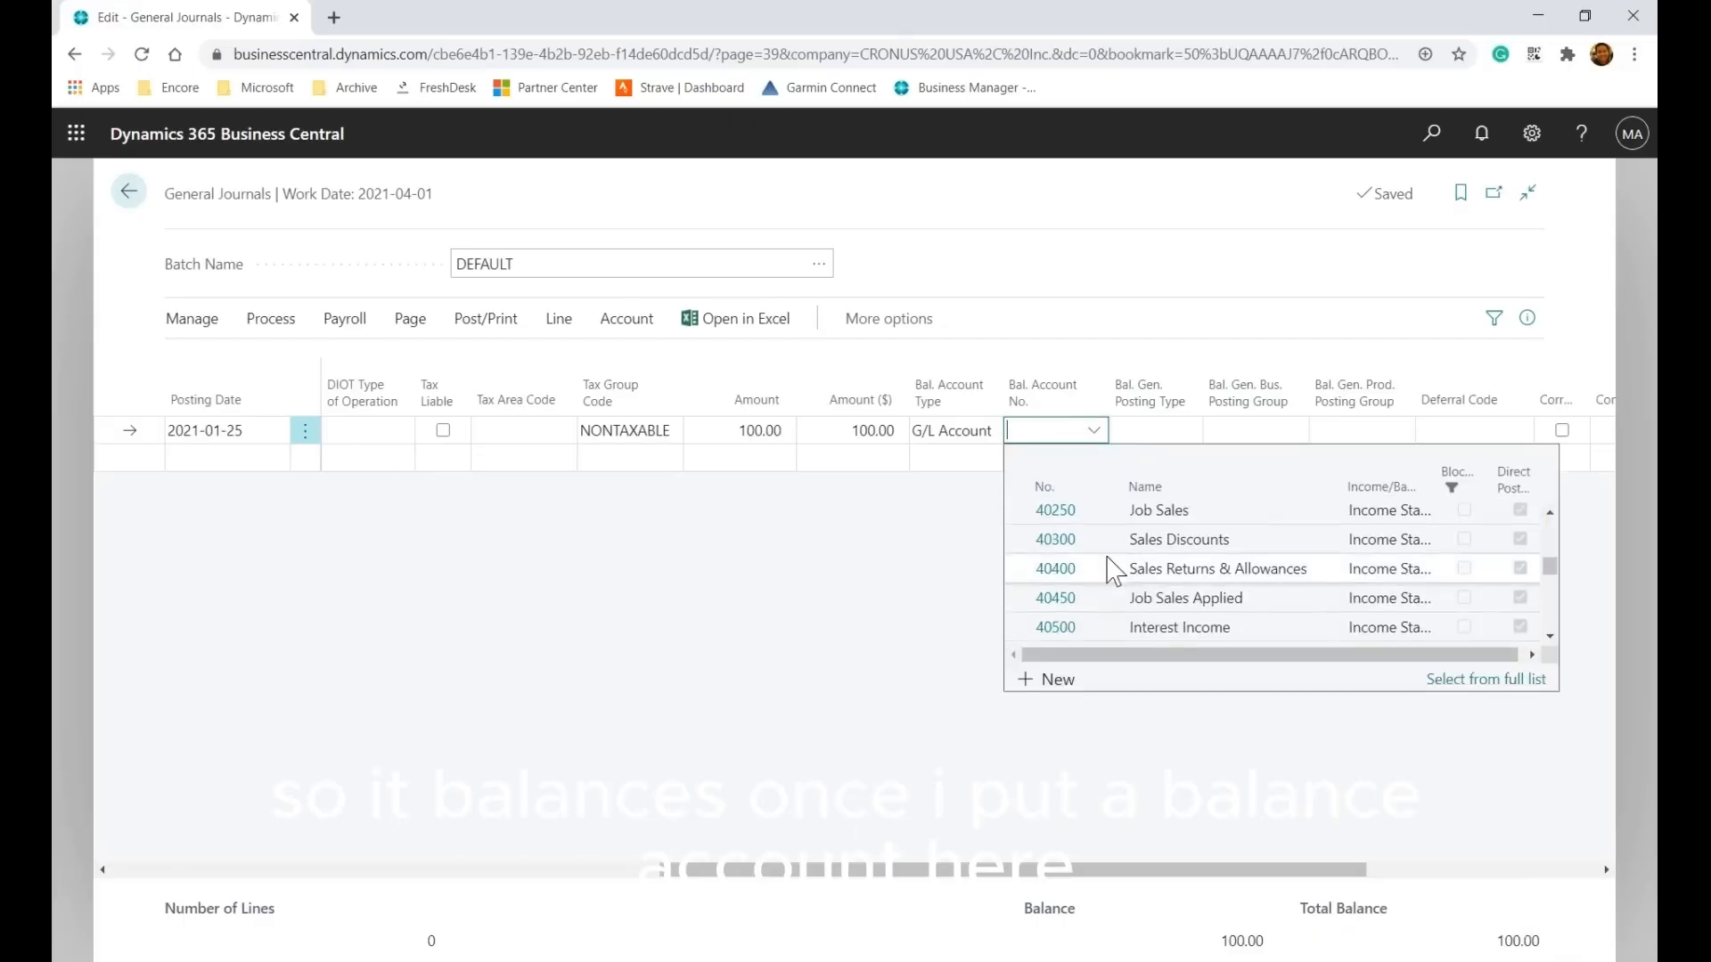
pyautogui.click(1124, 546)
# Assign the PROD department code to the TEST1 journal line
pyautogui.moveTo(1310, 868); pyautogui.dragTo(1599, 878)
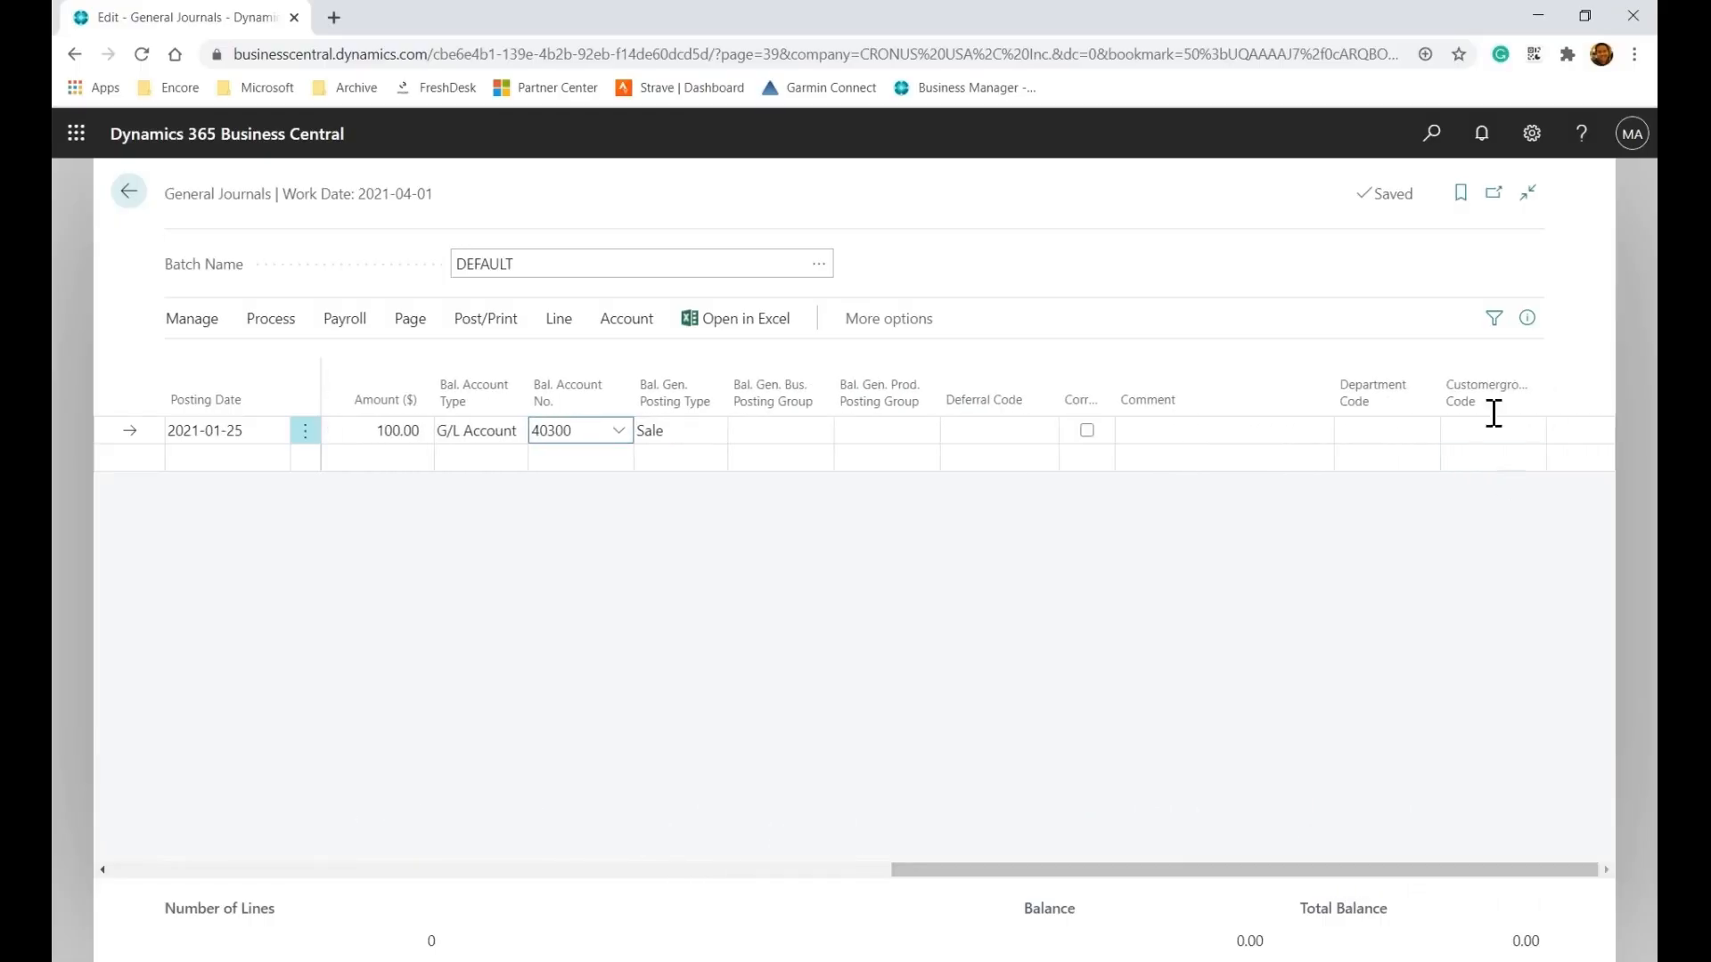
pyautogui.click(1341, 434)
pyautogui.click(1422, 431)
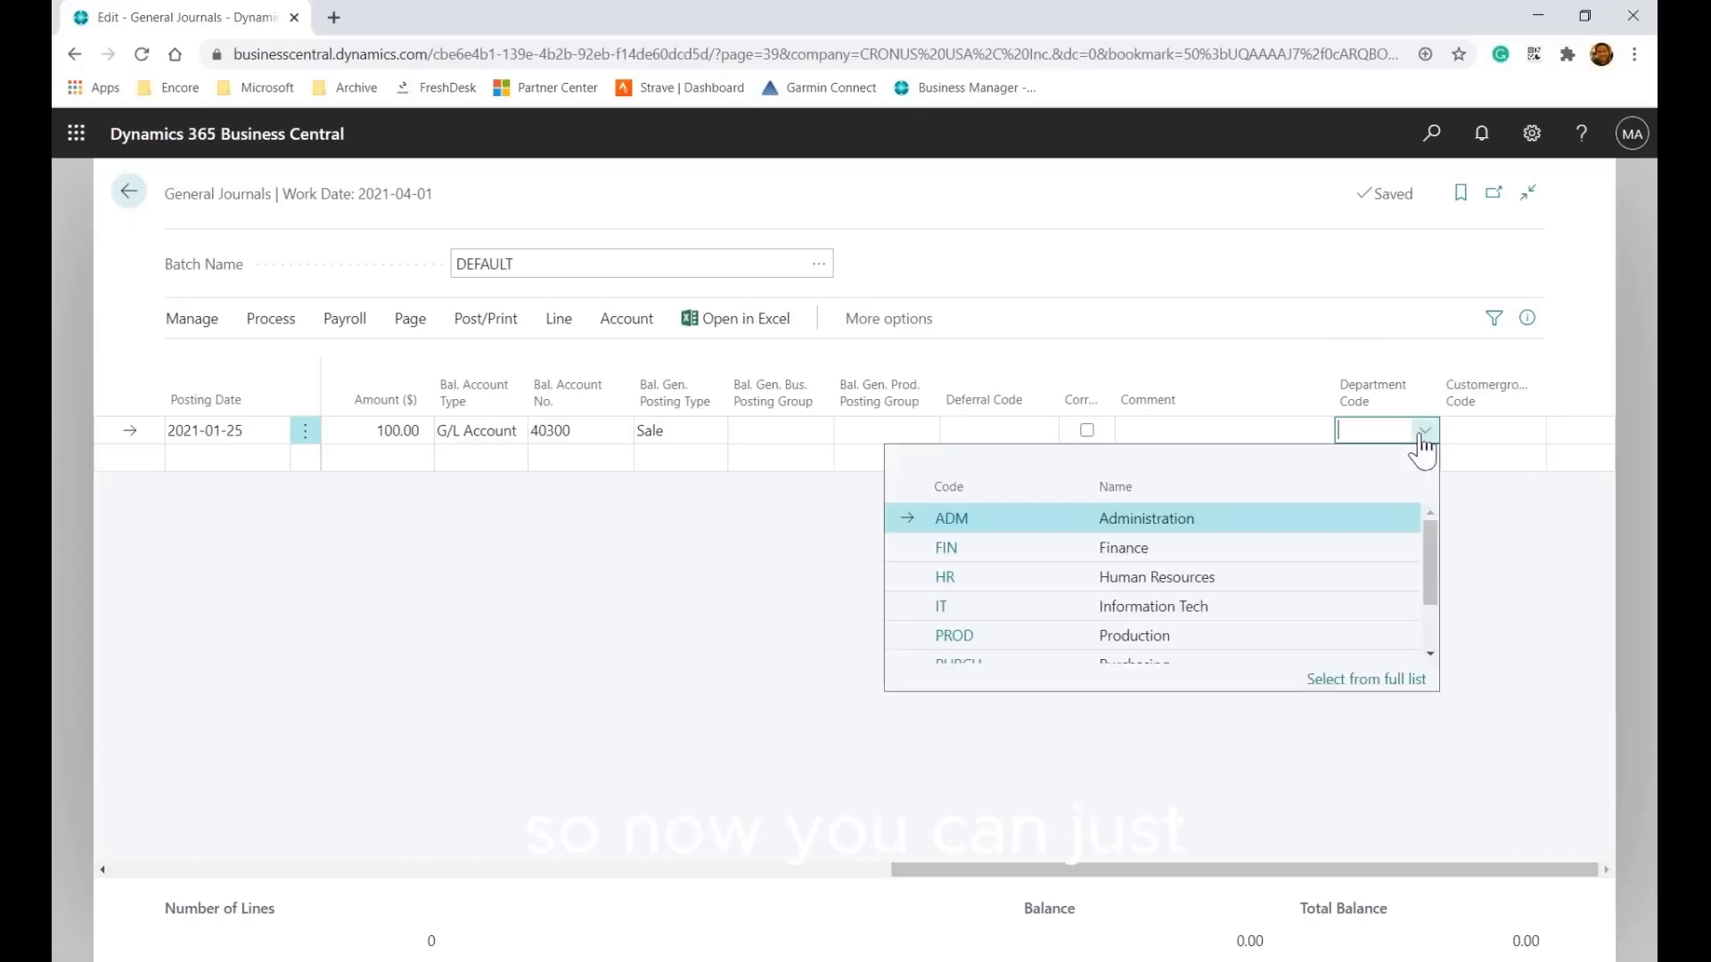
pyautogui.scroll(-1, 1007, 606)
pyautogui.click(1032, 562)
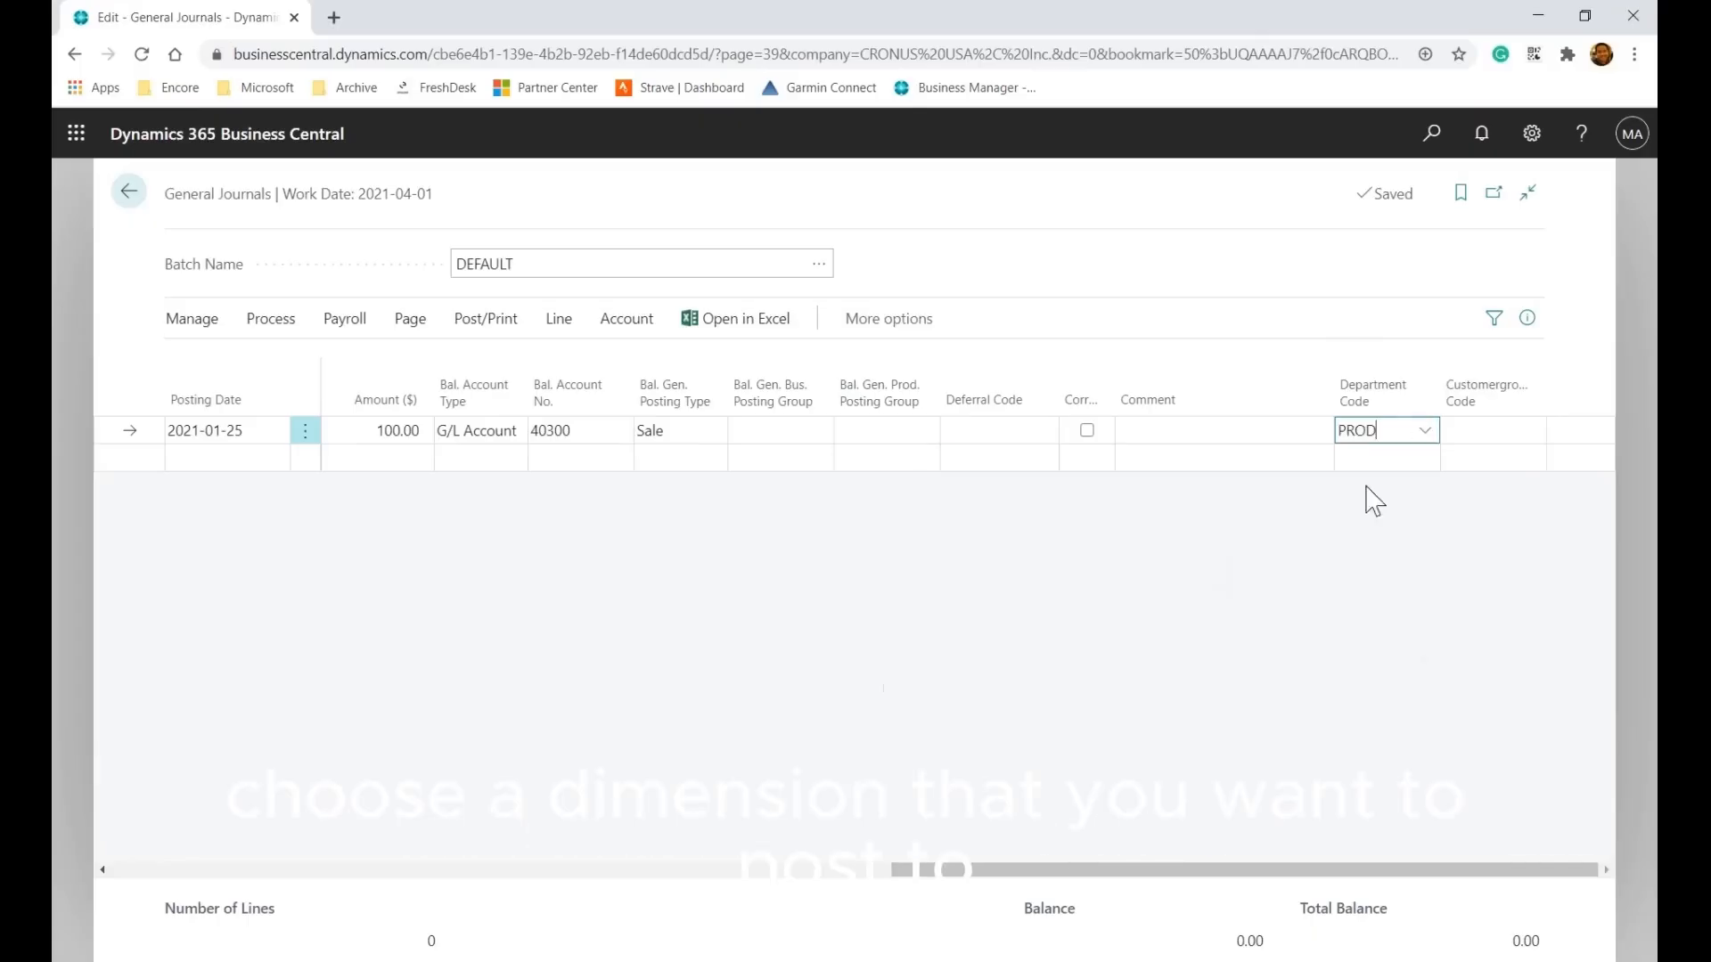
pyautogui.click(1251, 550)
# Delete the TEST1 line from the DEFAULT batch and confirm the deletion
pyautogui.moveTo(1031, 869); pyautogui.dragTo(234, 877)
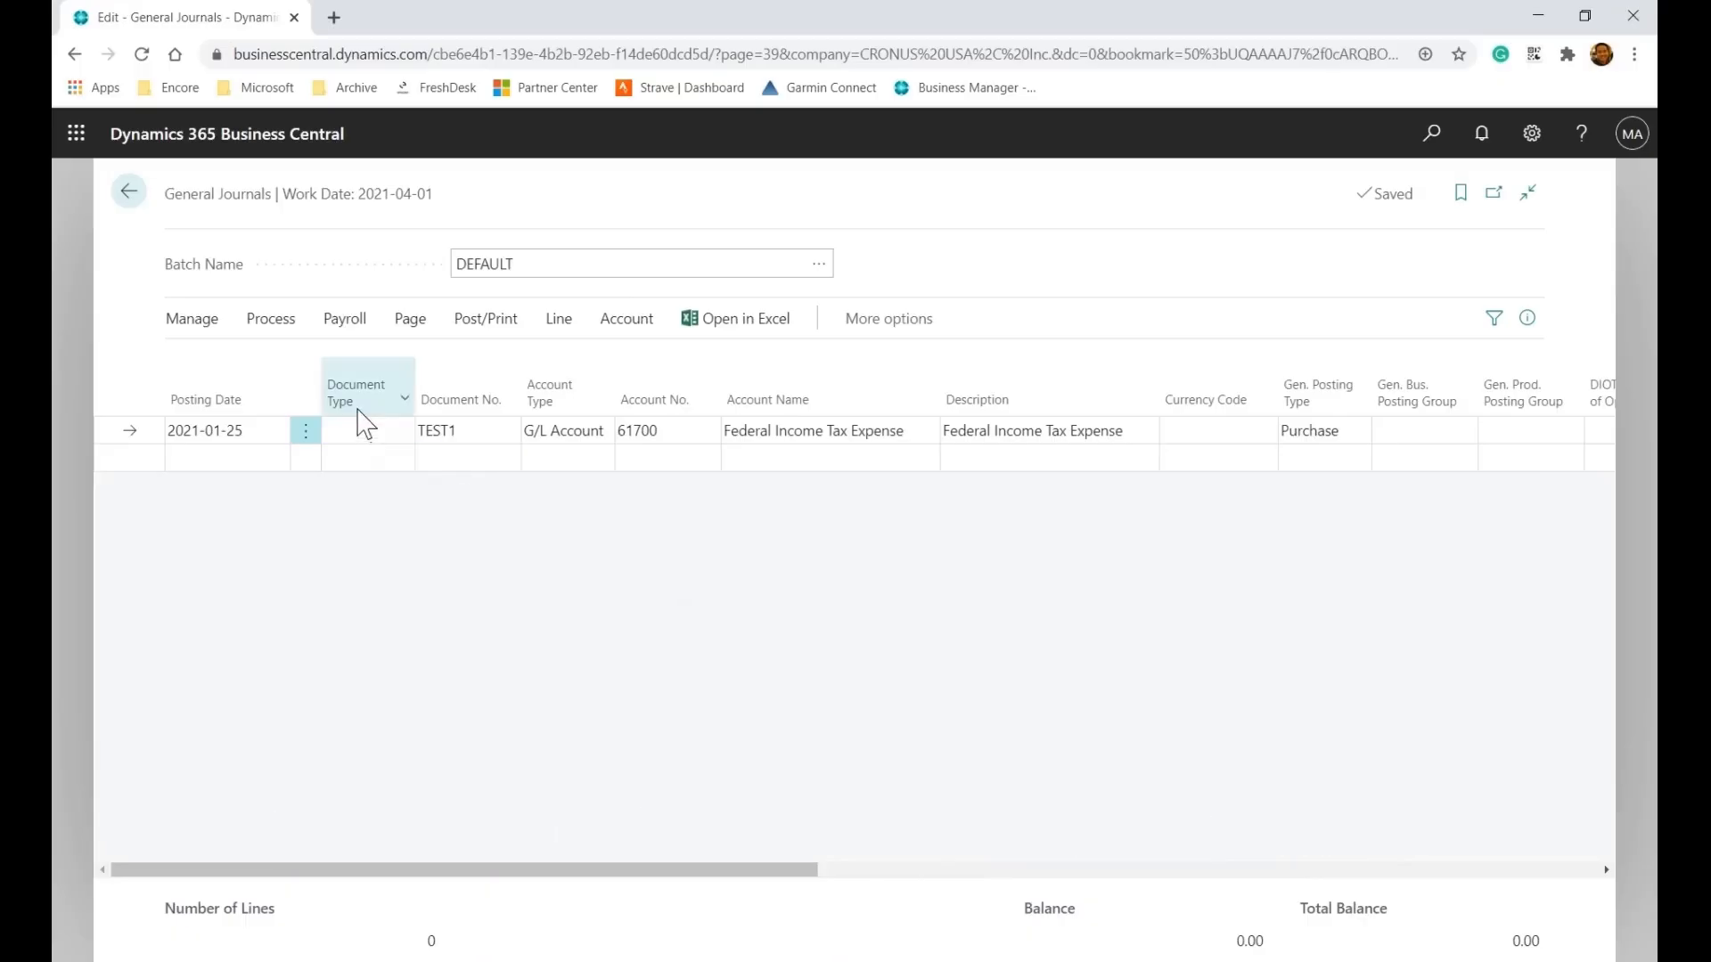
pyautogui.click(306, 435)
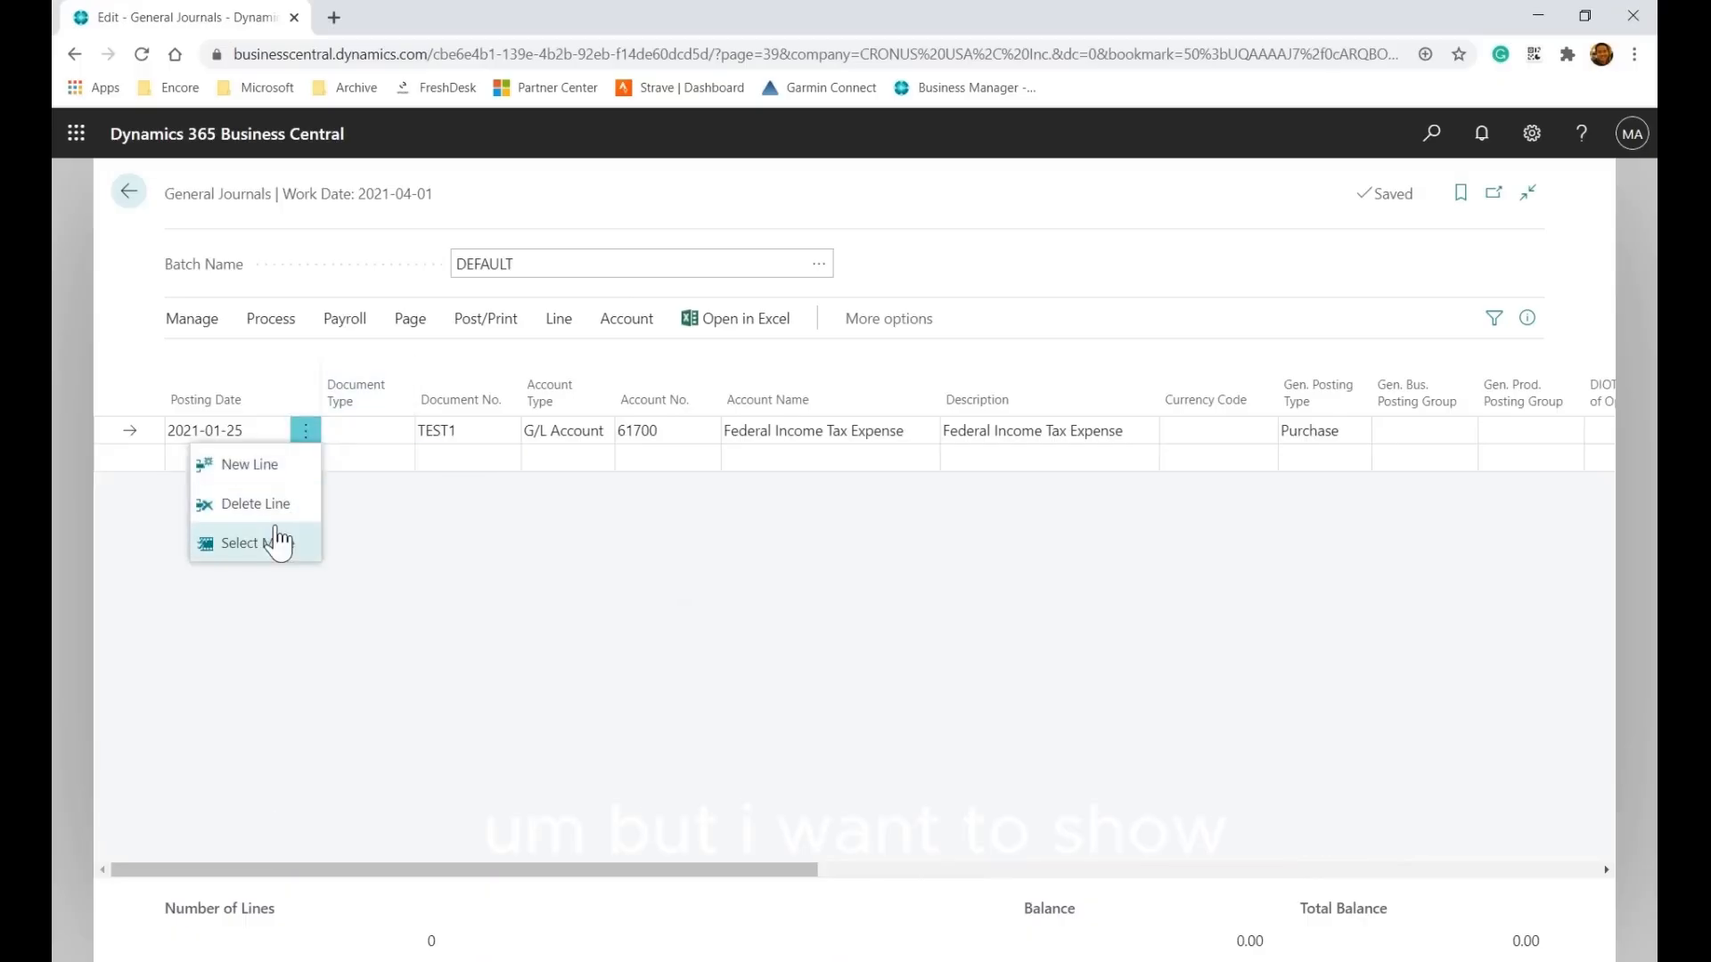
pyautogui.click(275, 517)
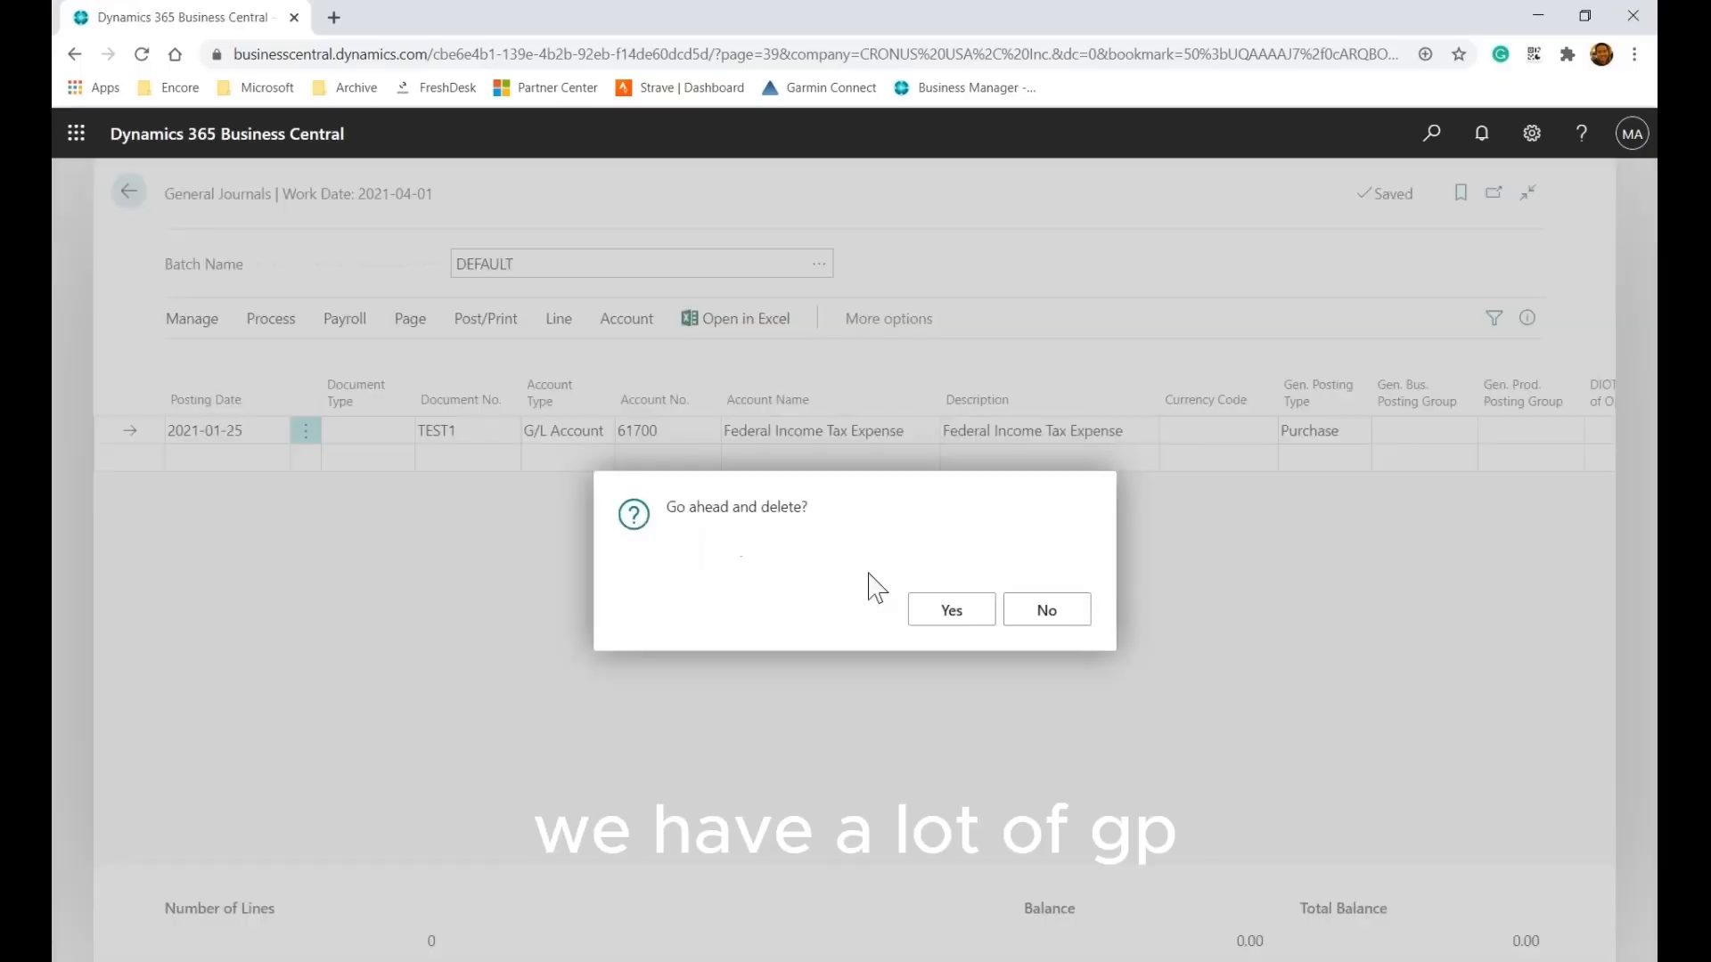
pyautogui.click(946, 615)
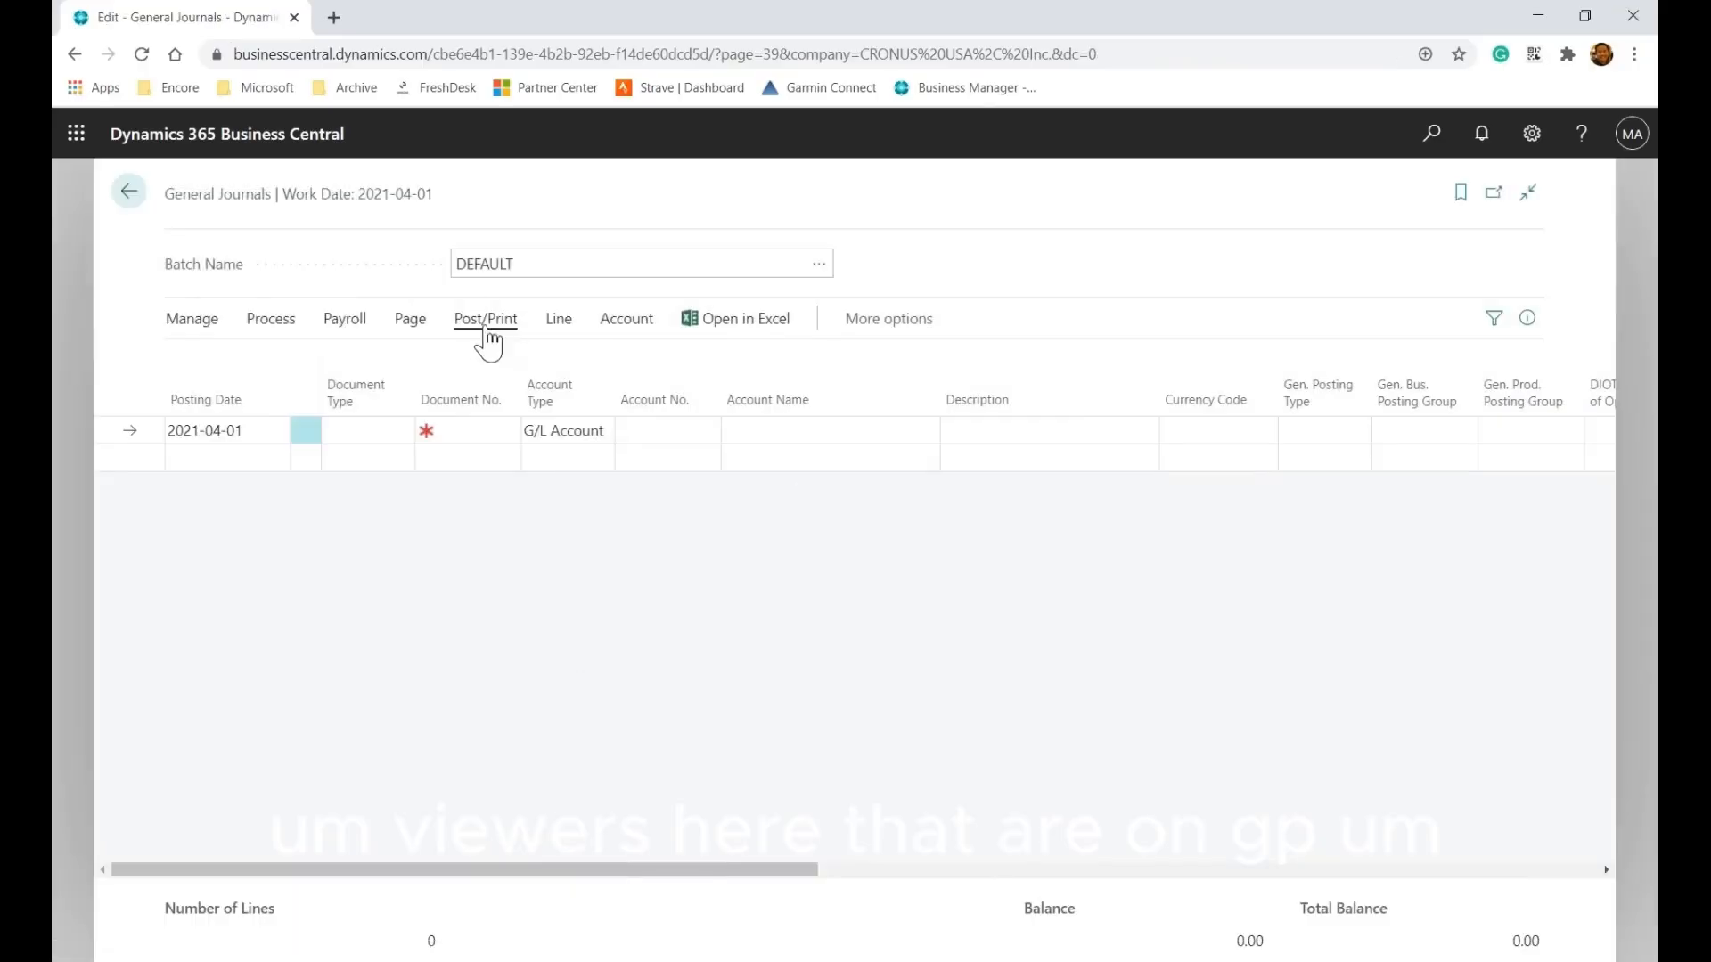
# Switch the general journal to the simplified layout with fewer columns
pyautogui.click(422, 332)
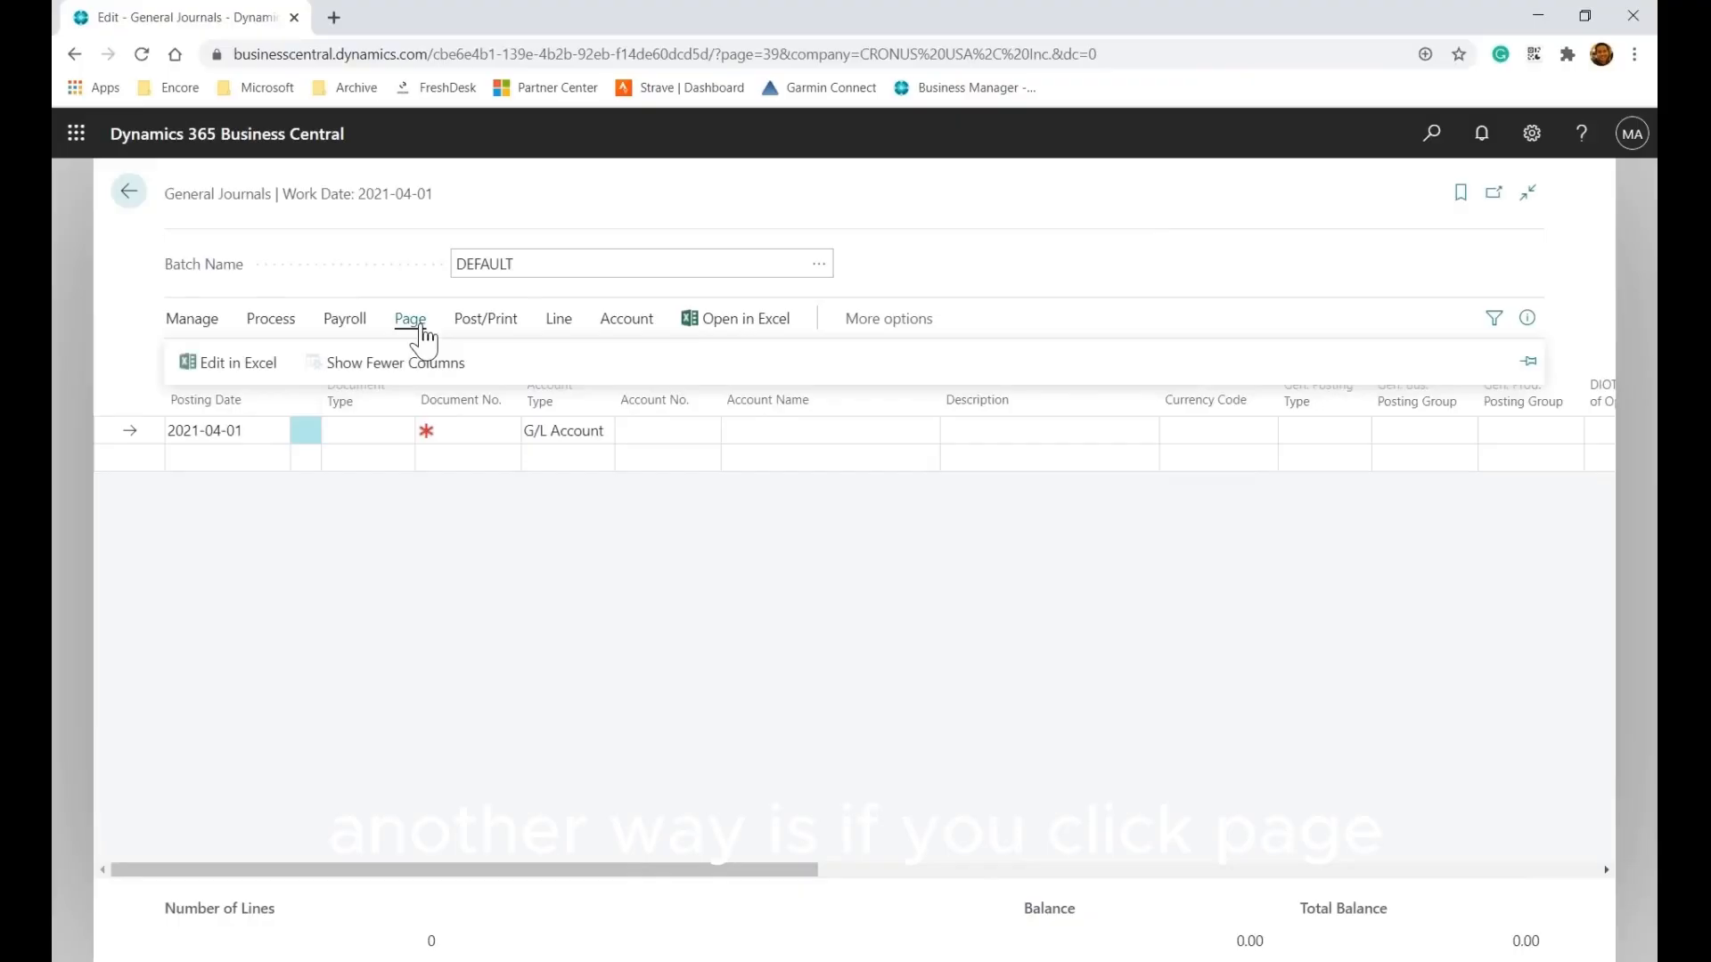
pyautogui.click(421, 371)
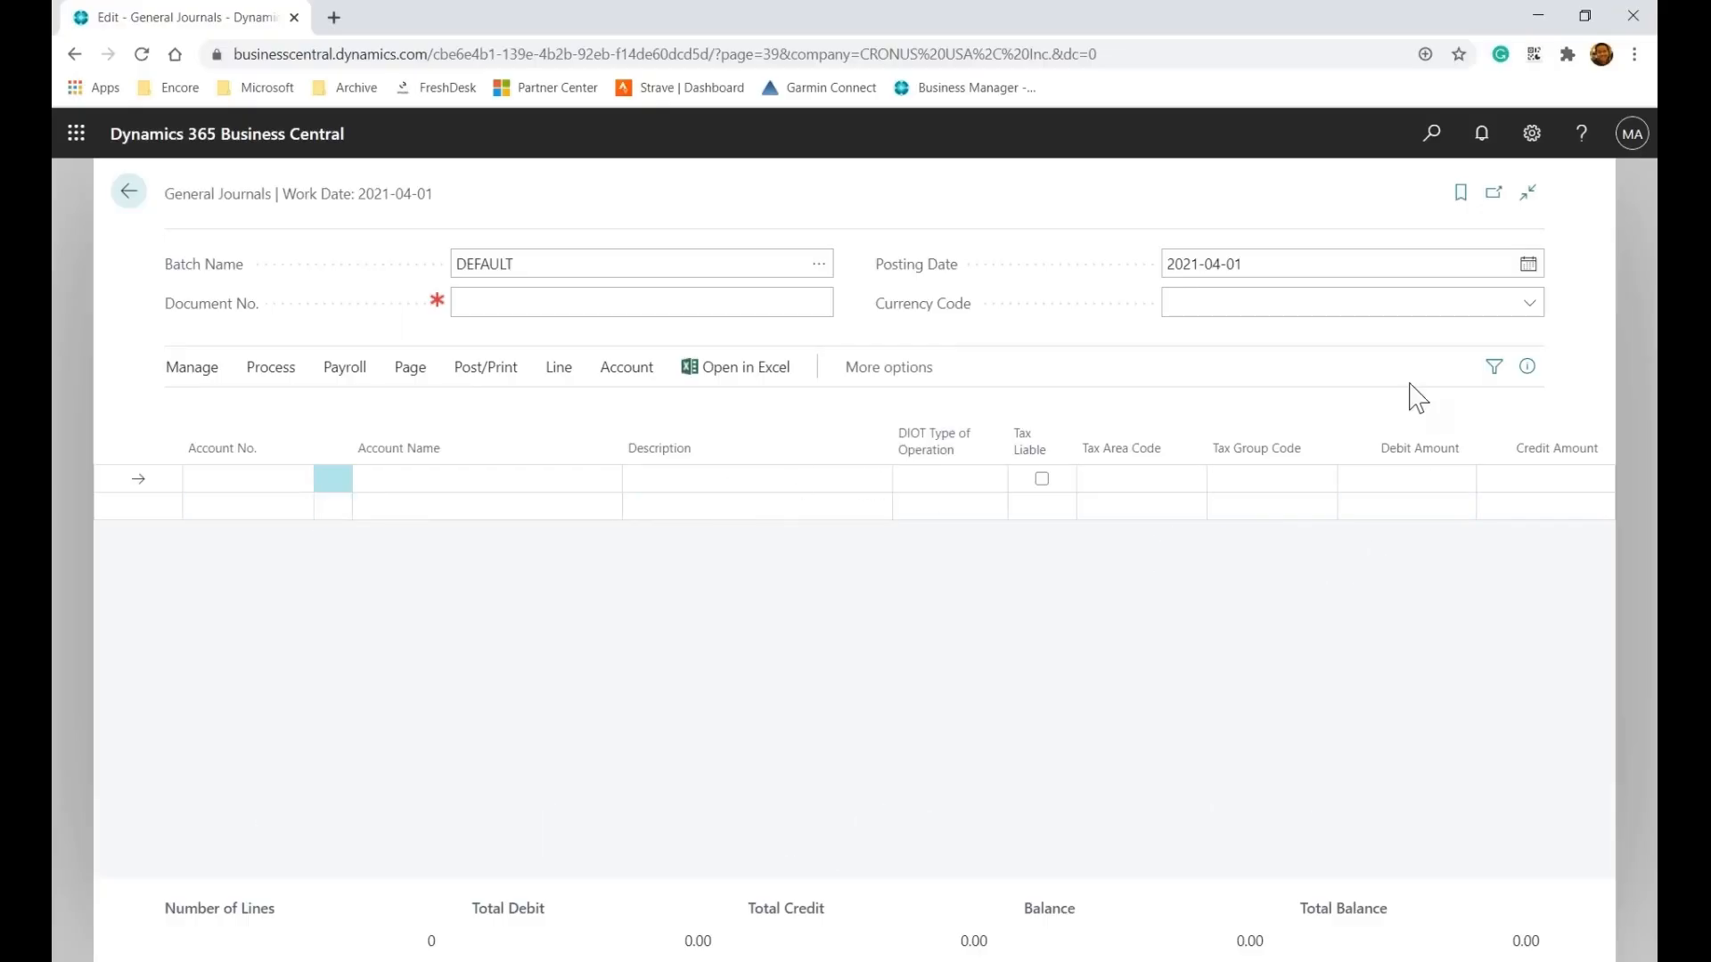
# Try to enter G/L account 20600, Sales Tax Payable, on the first line of the simplified journal
pyautogui.click(271, 481)
pyautogui.click(298, 479)
pyautogui.scroll(-2, 361, 595)
pyautogui.scroll(-5, 361, 596)
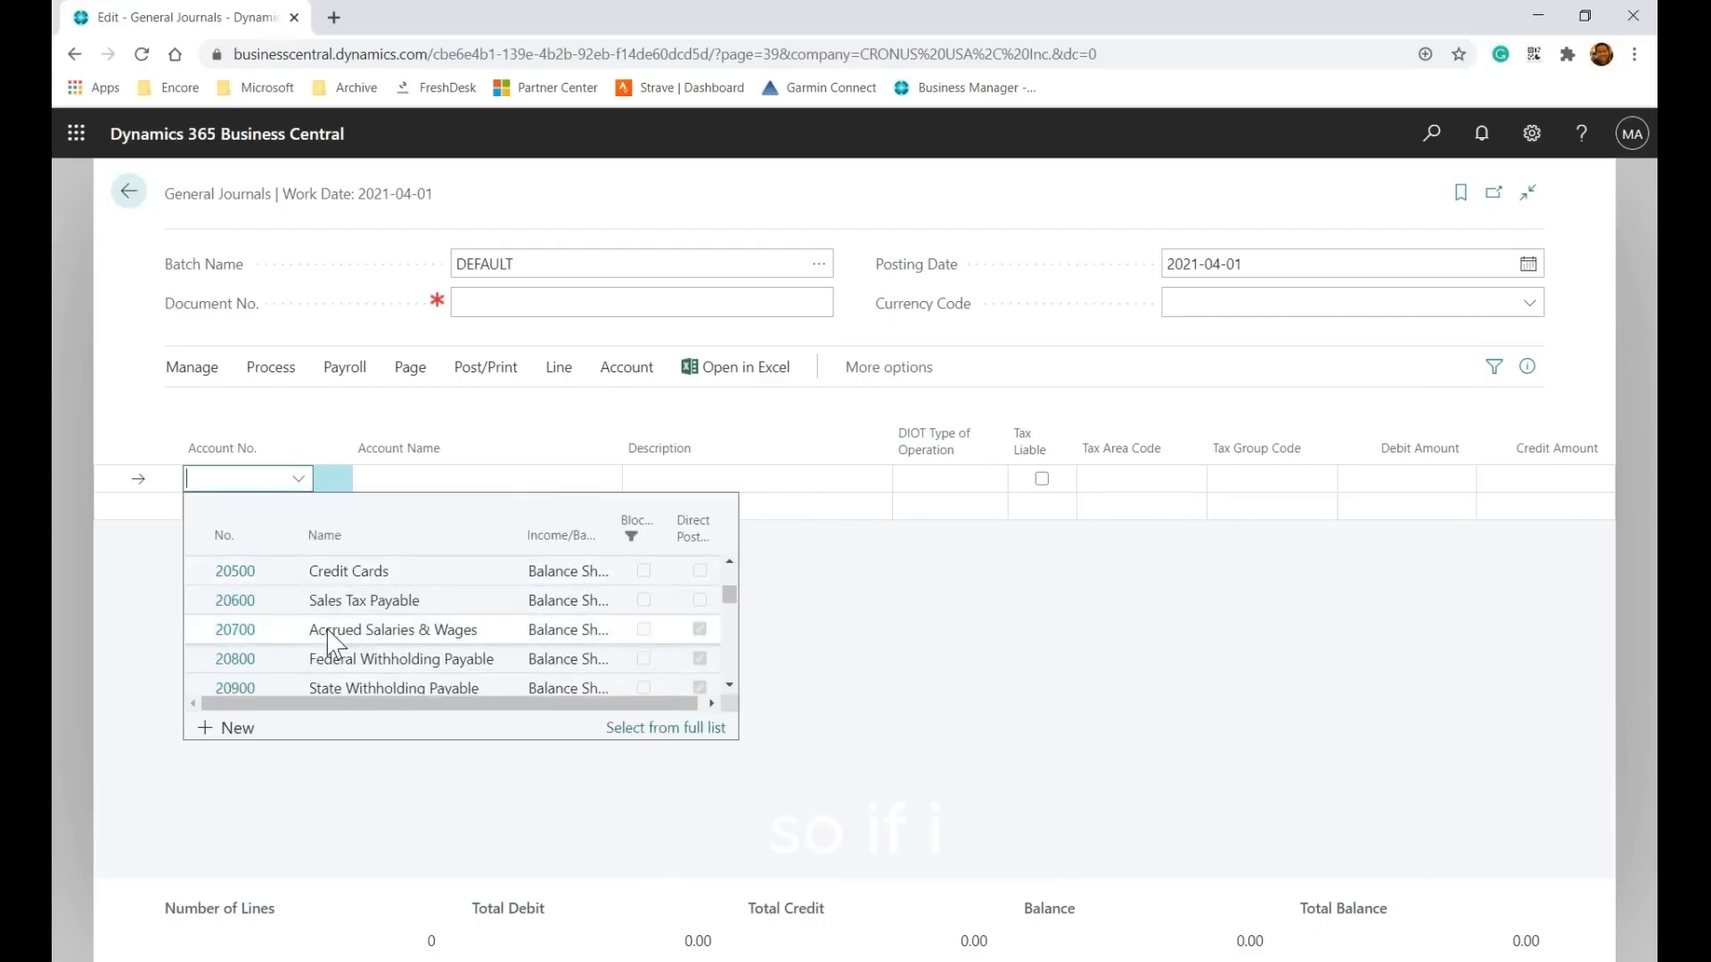
pyautogui.click(419, 592)
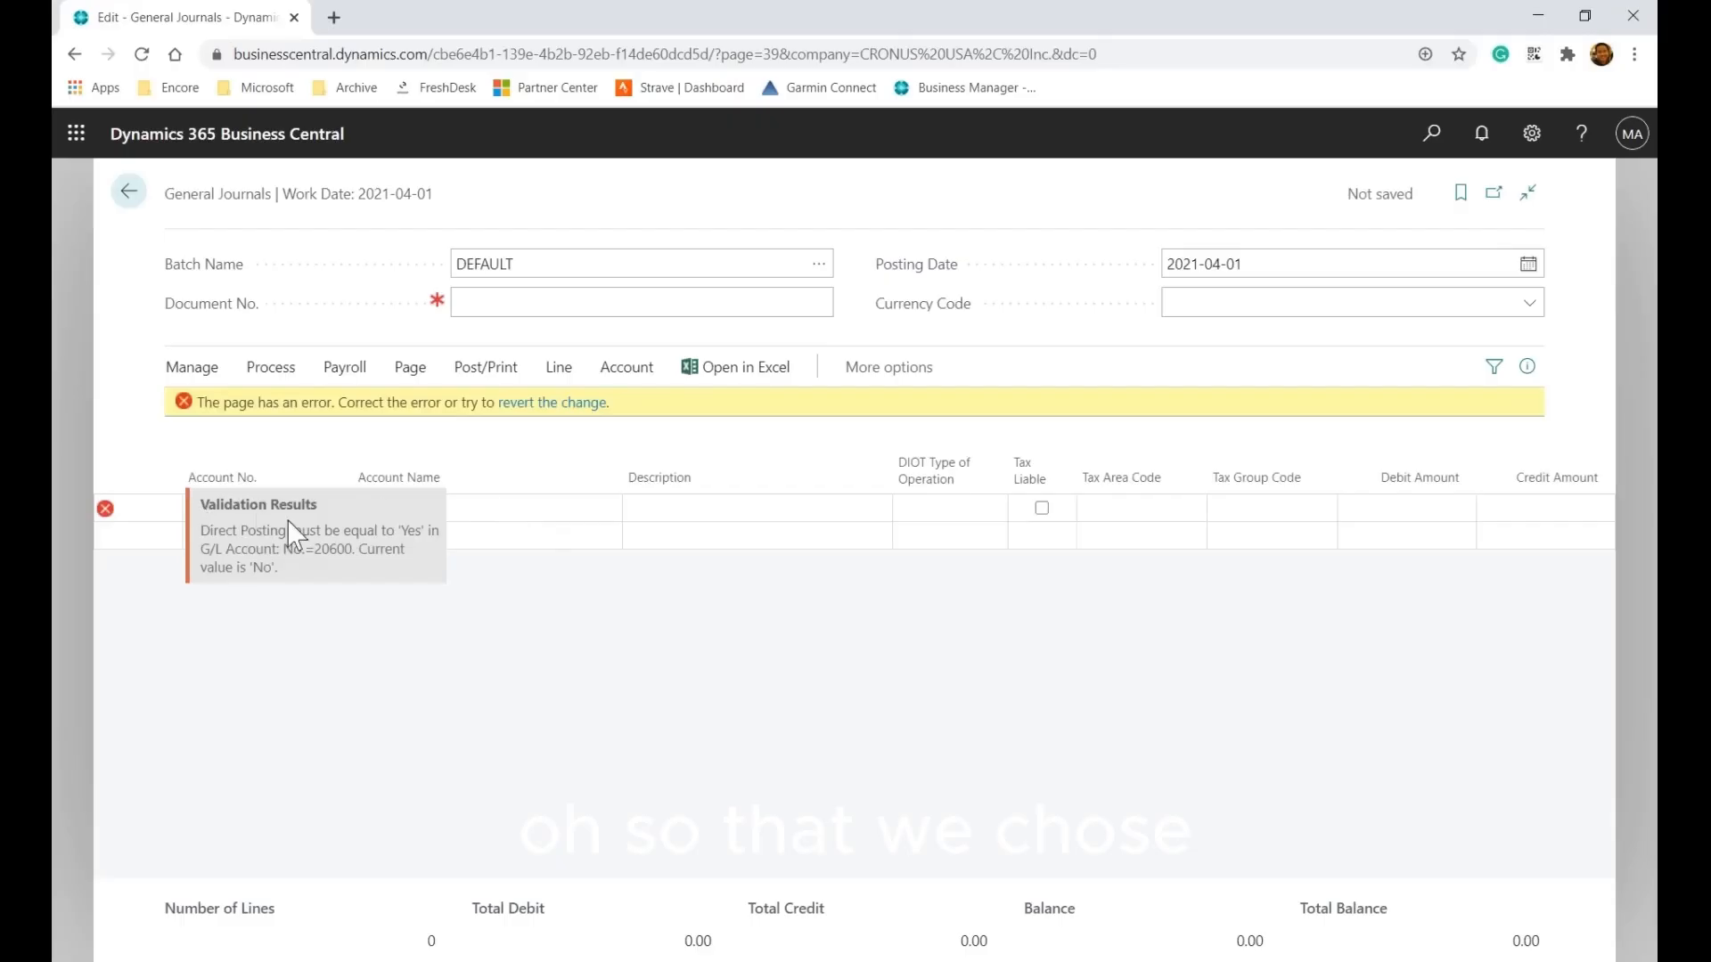
# Replace the rejected account on the first journal line with G/L account 50300, Job Costs
pyautogui.click(248, 545)
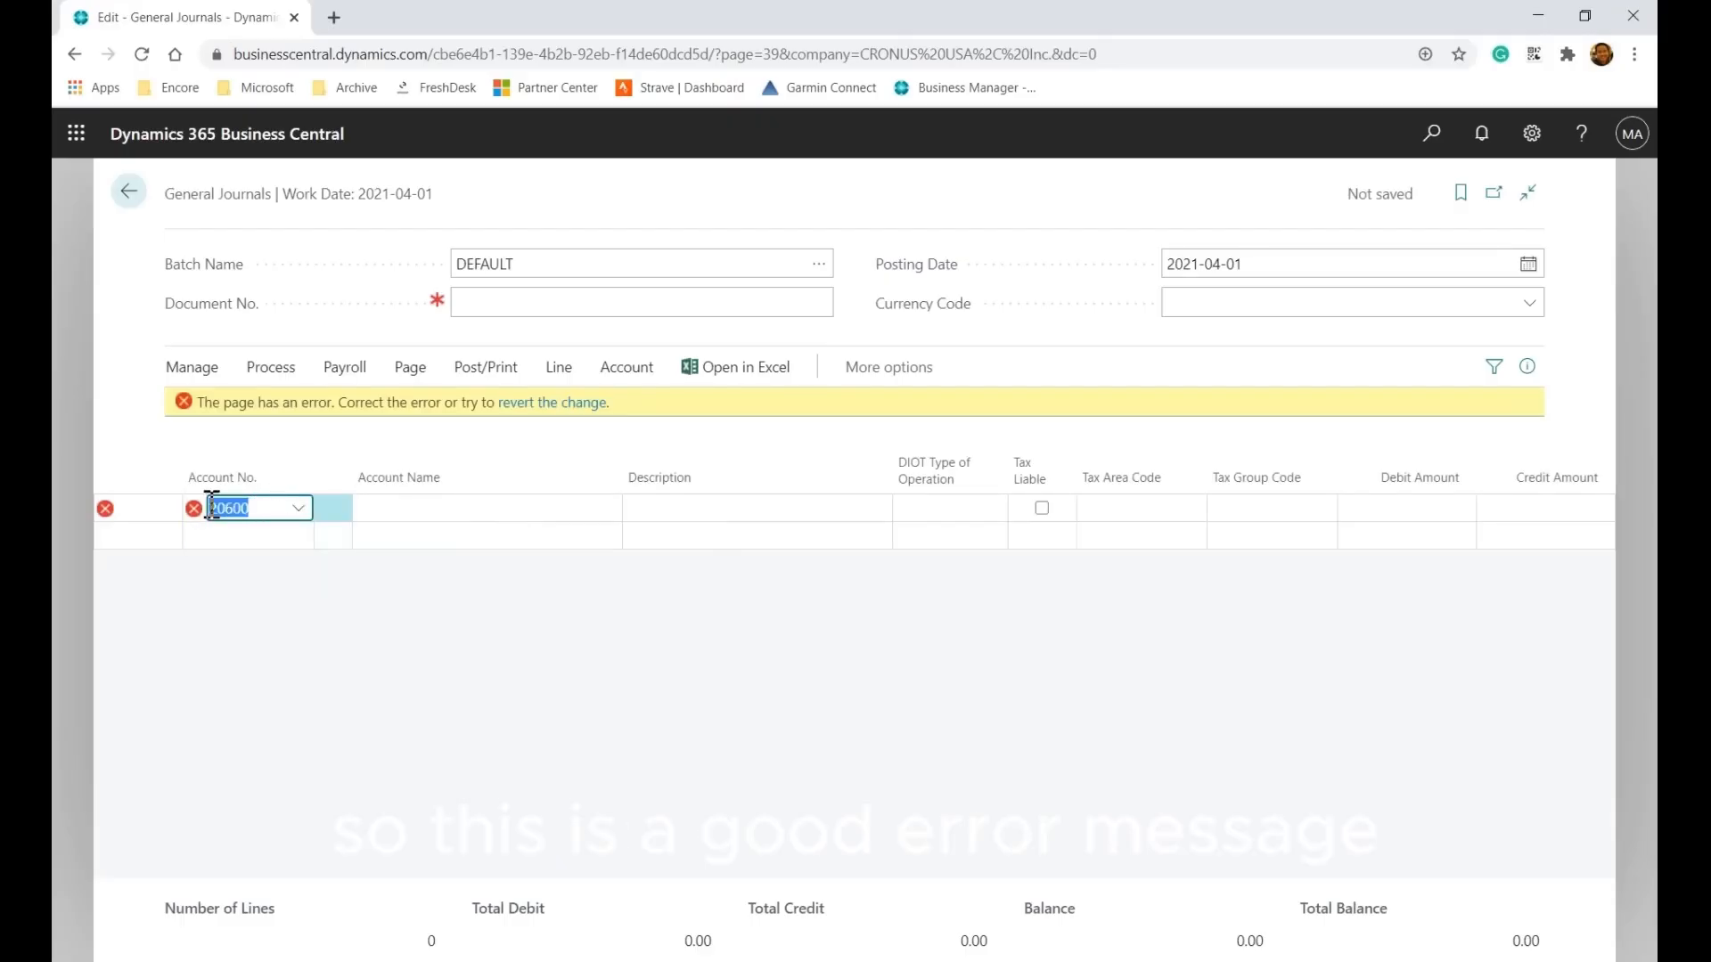
pyautogui.moveTo(191, 510)
pyautogui.press('BackSpace')
pyautogui.click(298, 508)
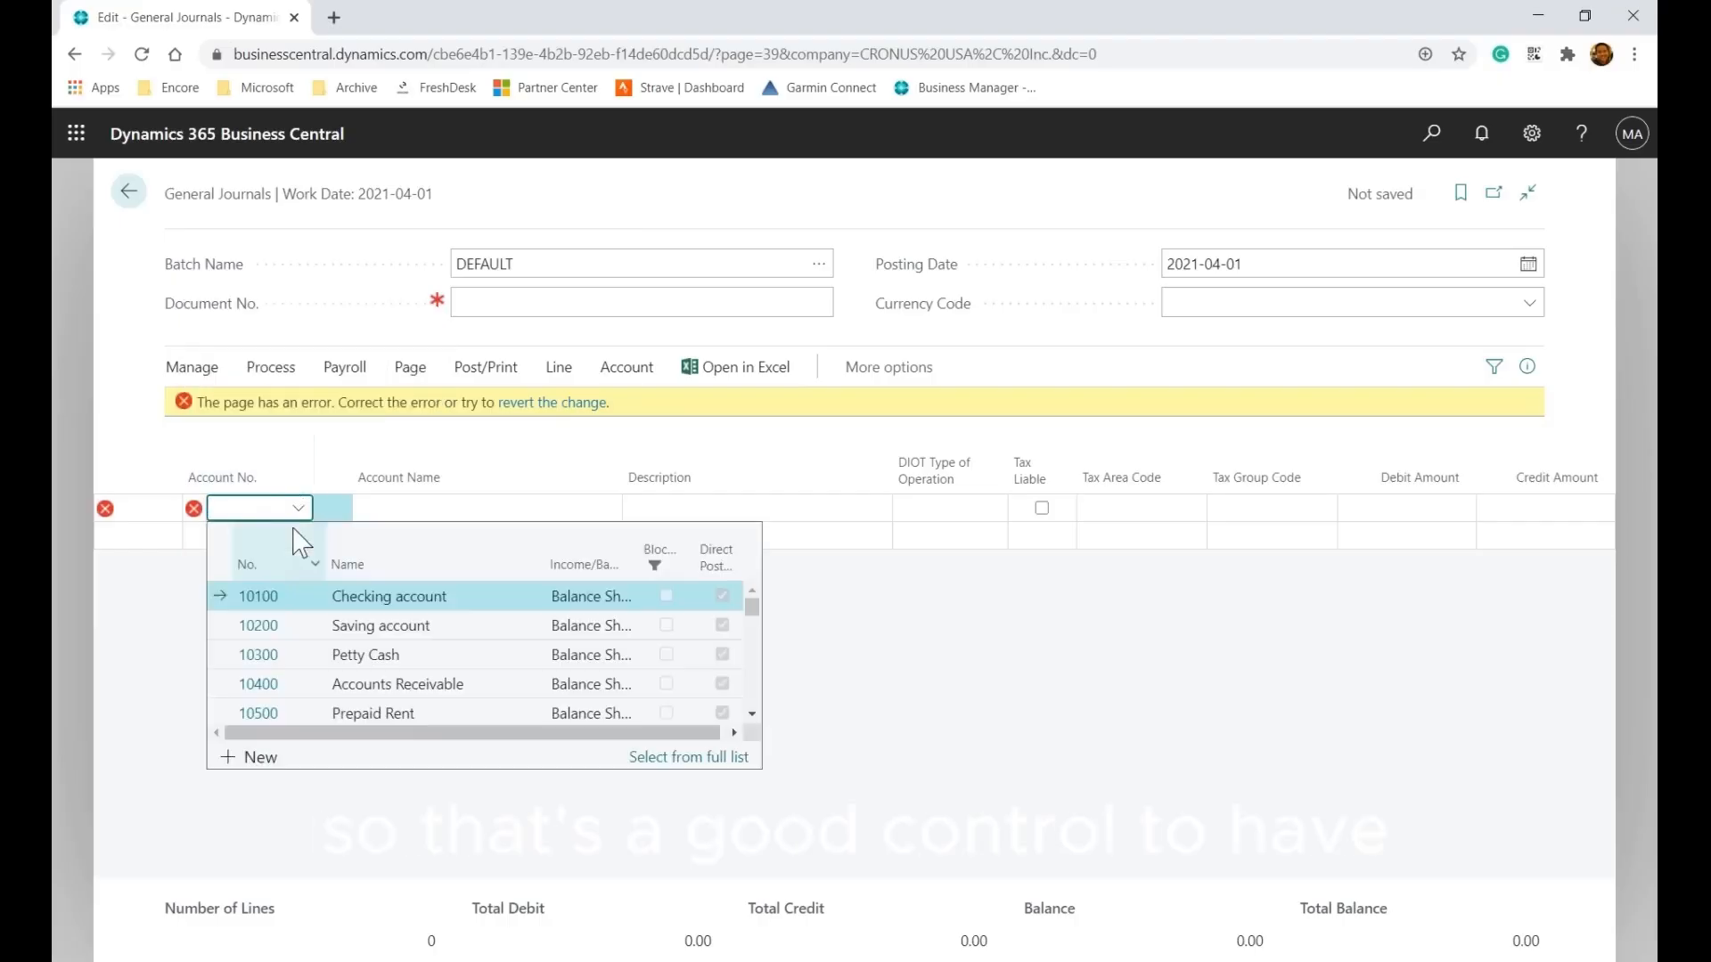
pyautogui.scroll(-10, 337, 667)
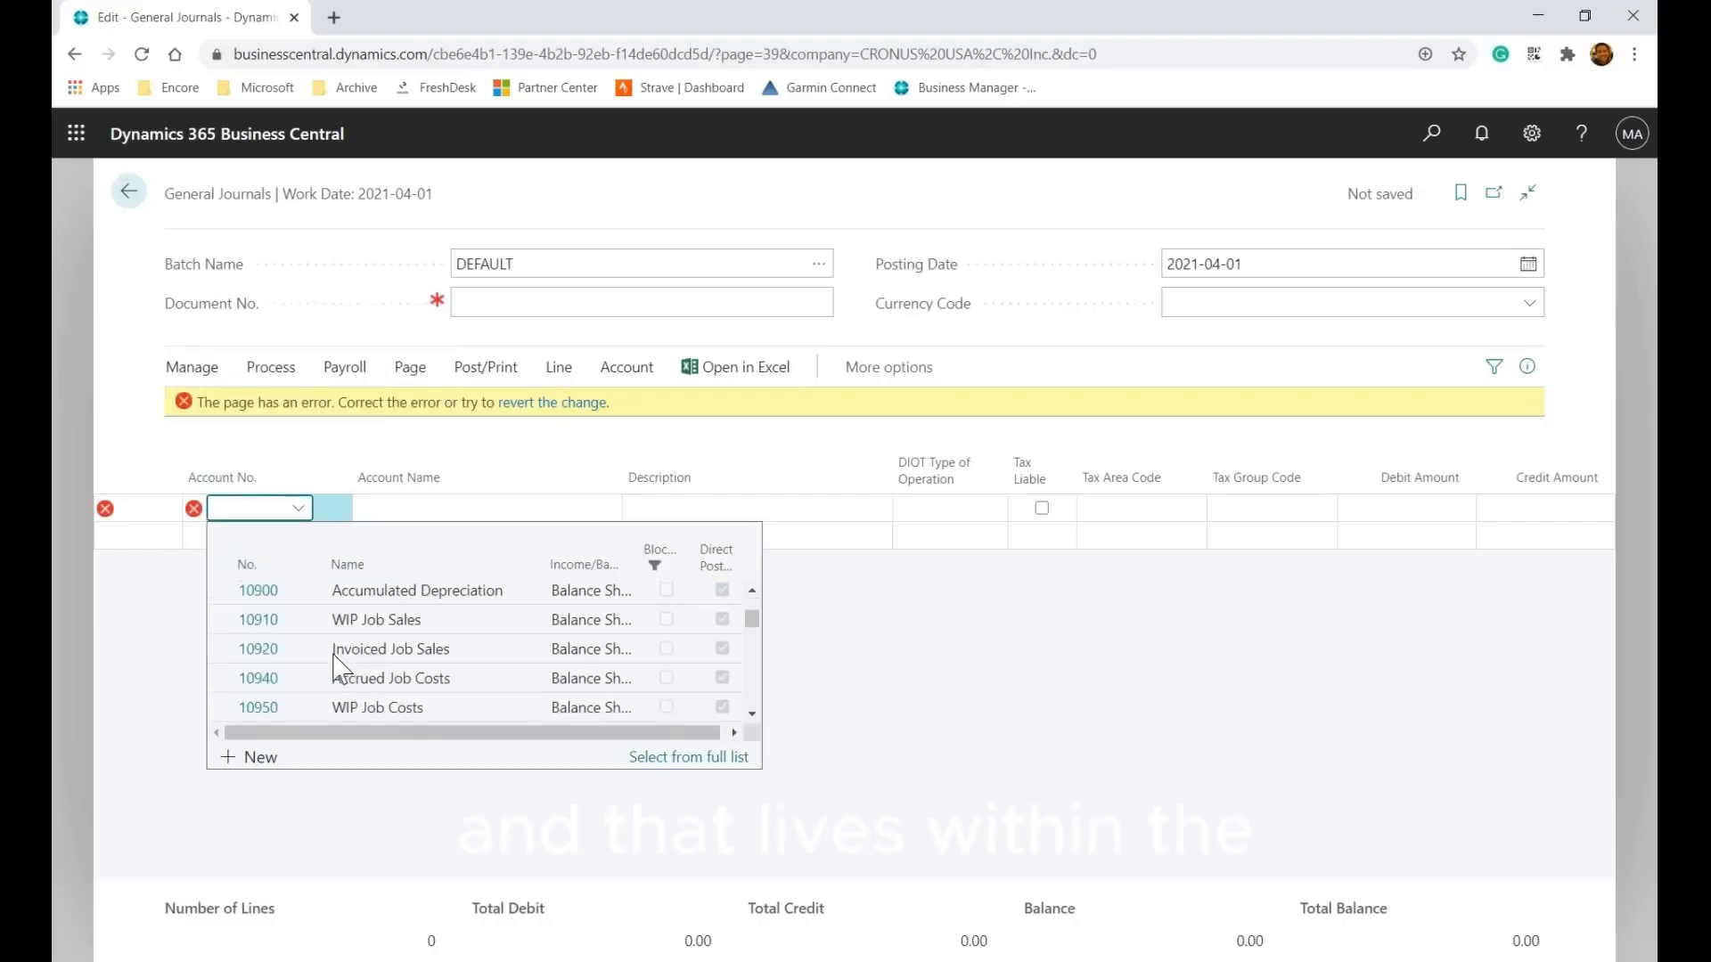
pyautogui.scroll(-5, 337, 667)
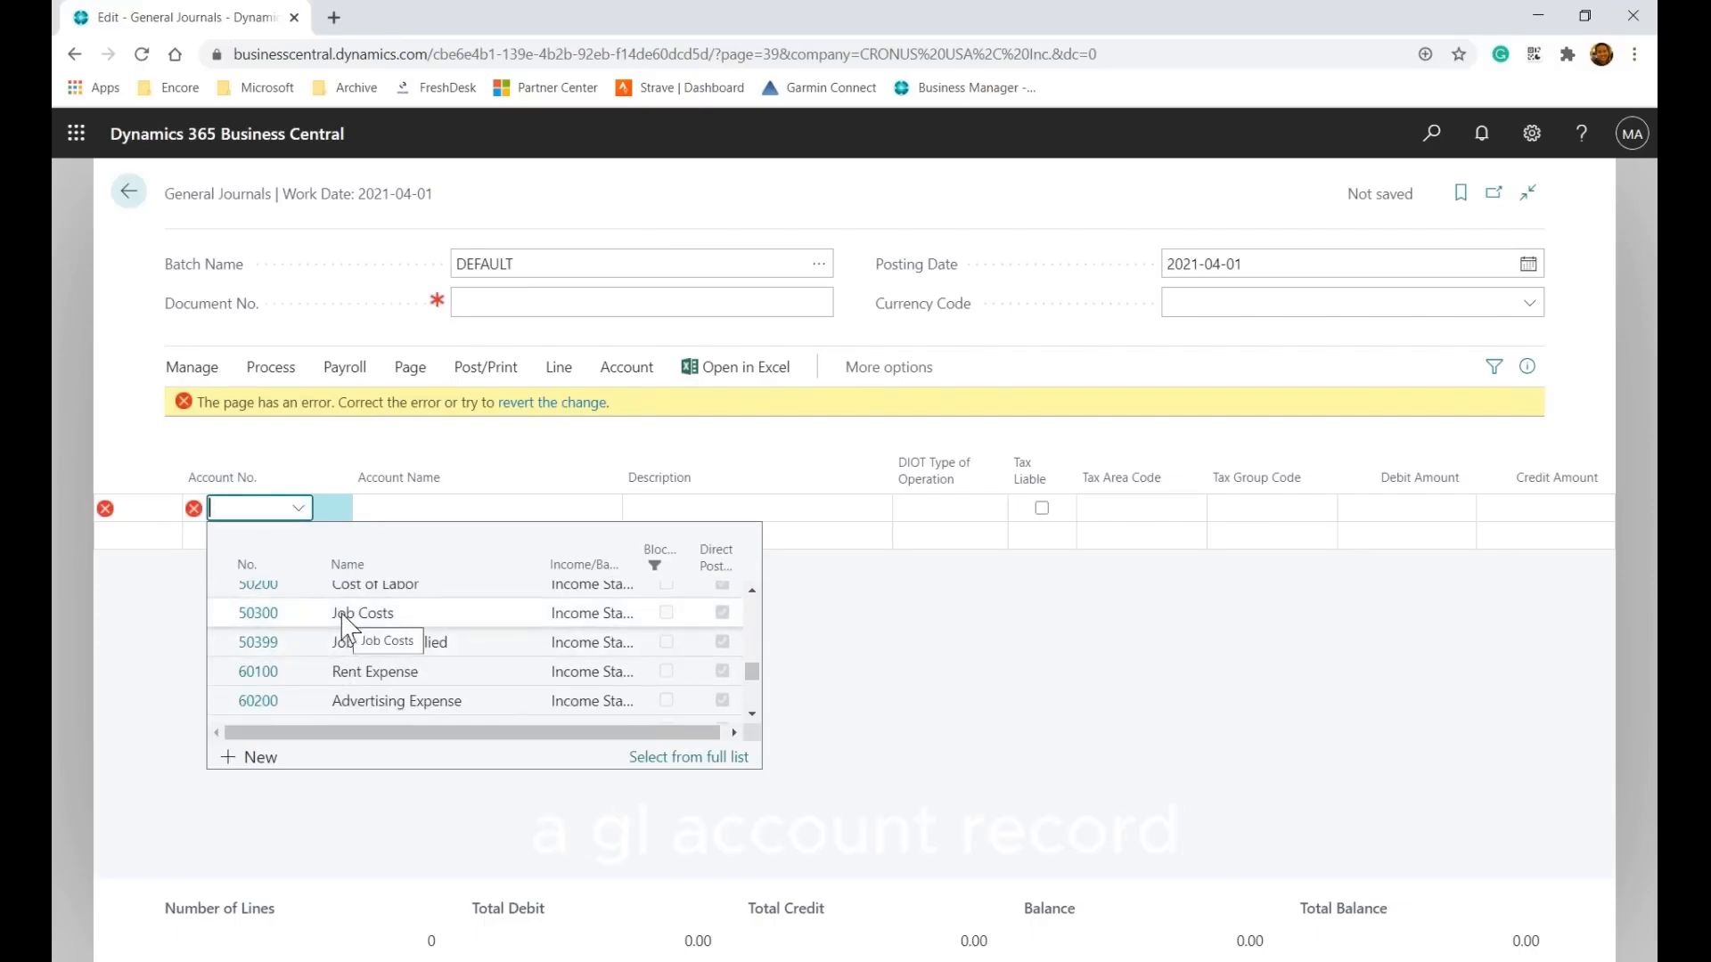
pyautogui.click(263, 613)
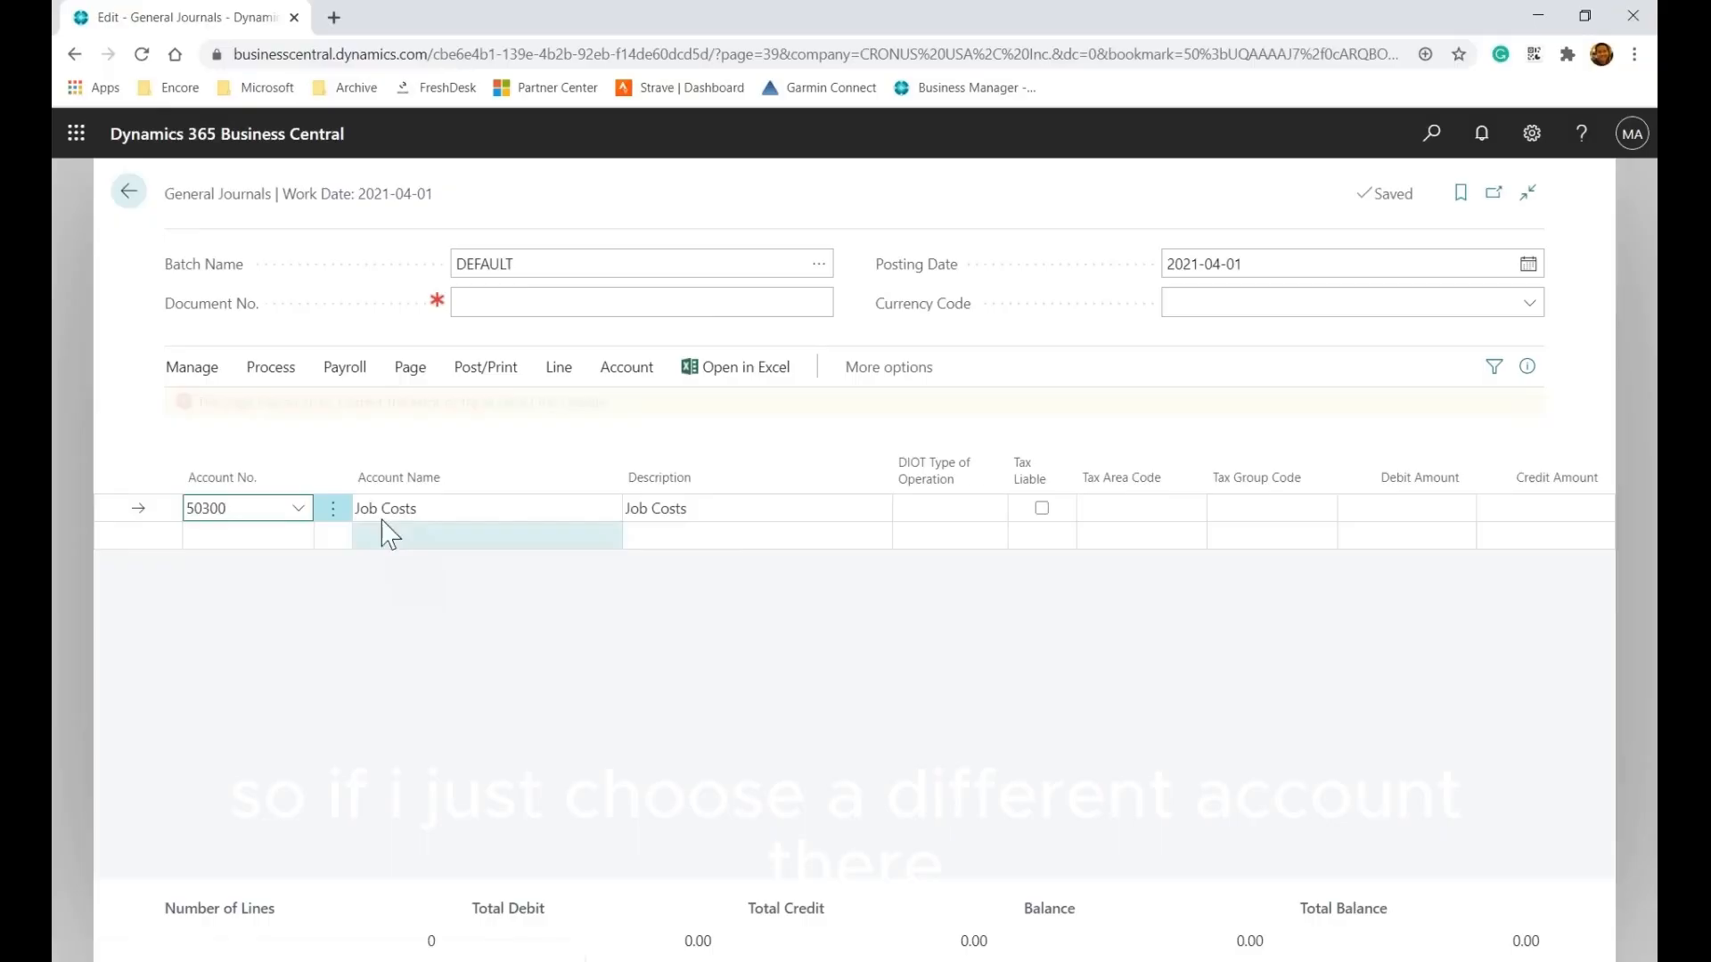
# Enter a debit amount of 100 on the Job Costs line
pyautogui.click(1405, 475)
pyautogui.write('100')
pyautogui.press('Tab')
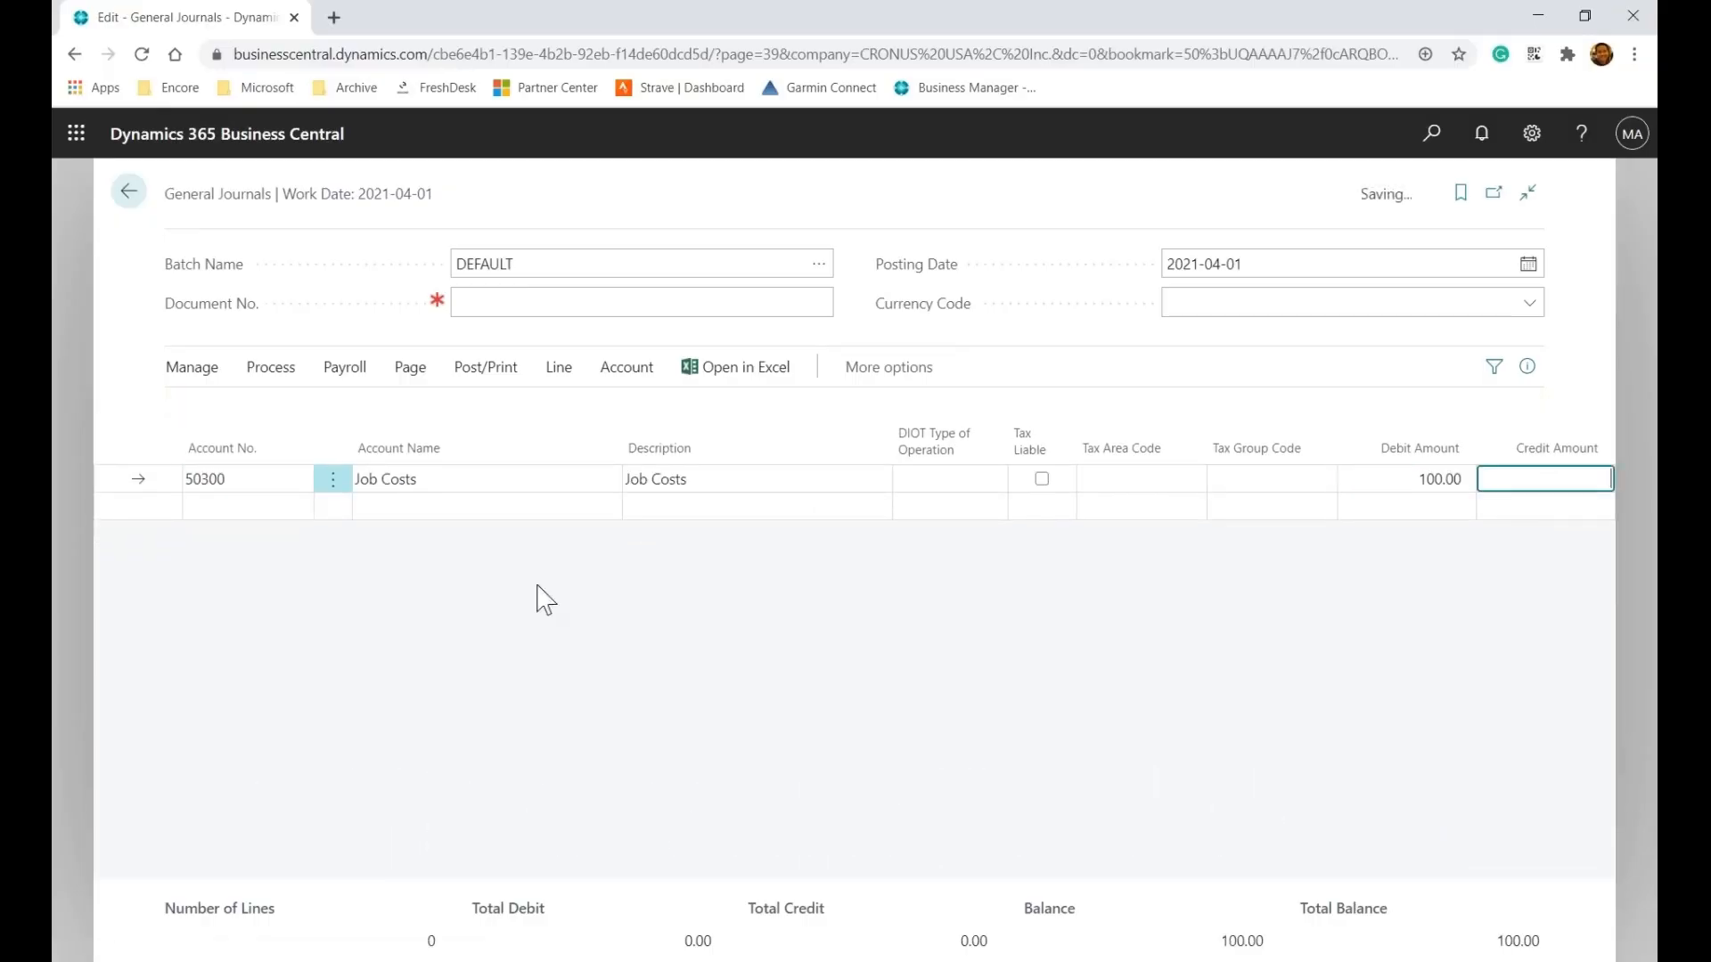
# Add a second journal line for G/L account 21000, FICA Payable, with a credit amount of 100
pyautogui.click(302, 510)
pyautogui.click(301, 506)
pyautogui.scroll(-5, 294, 623)
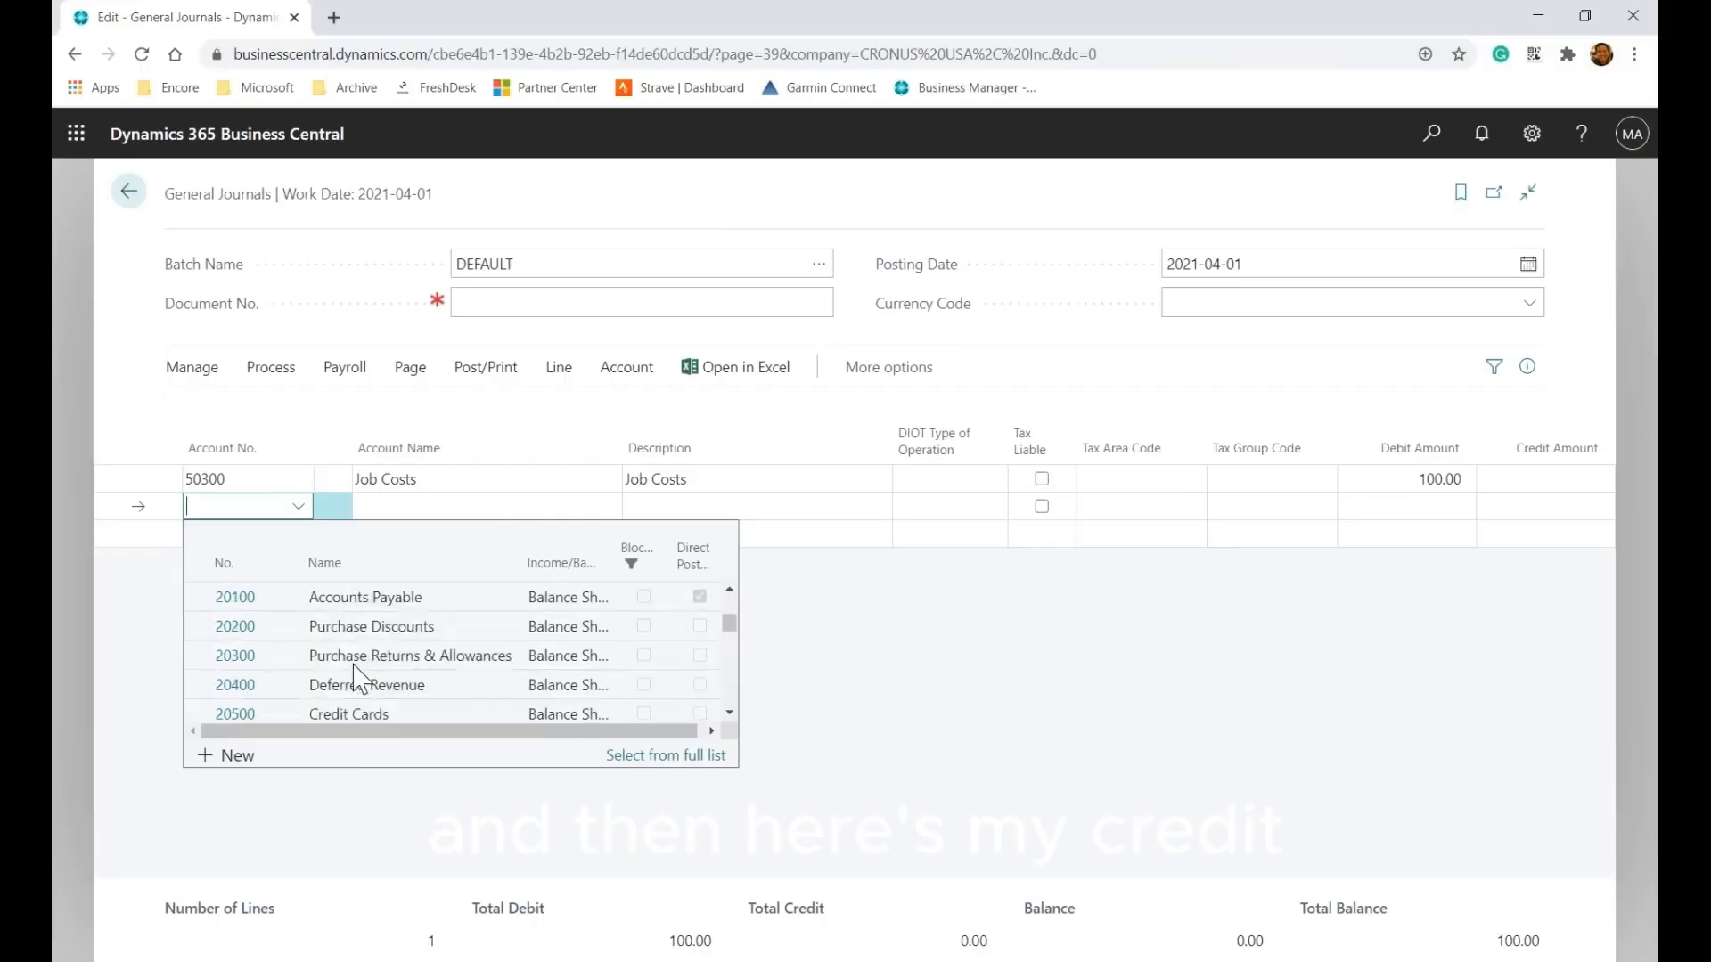
pyautogui.press('Return')
pyautogui.click(1536, 503)
pyautogui.write('100')
pyautogui.press('Tab')
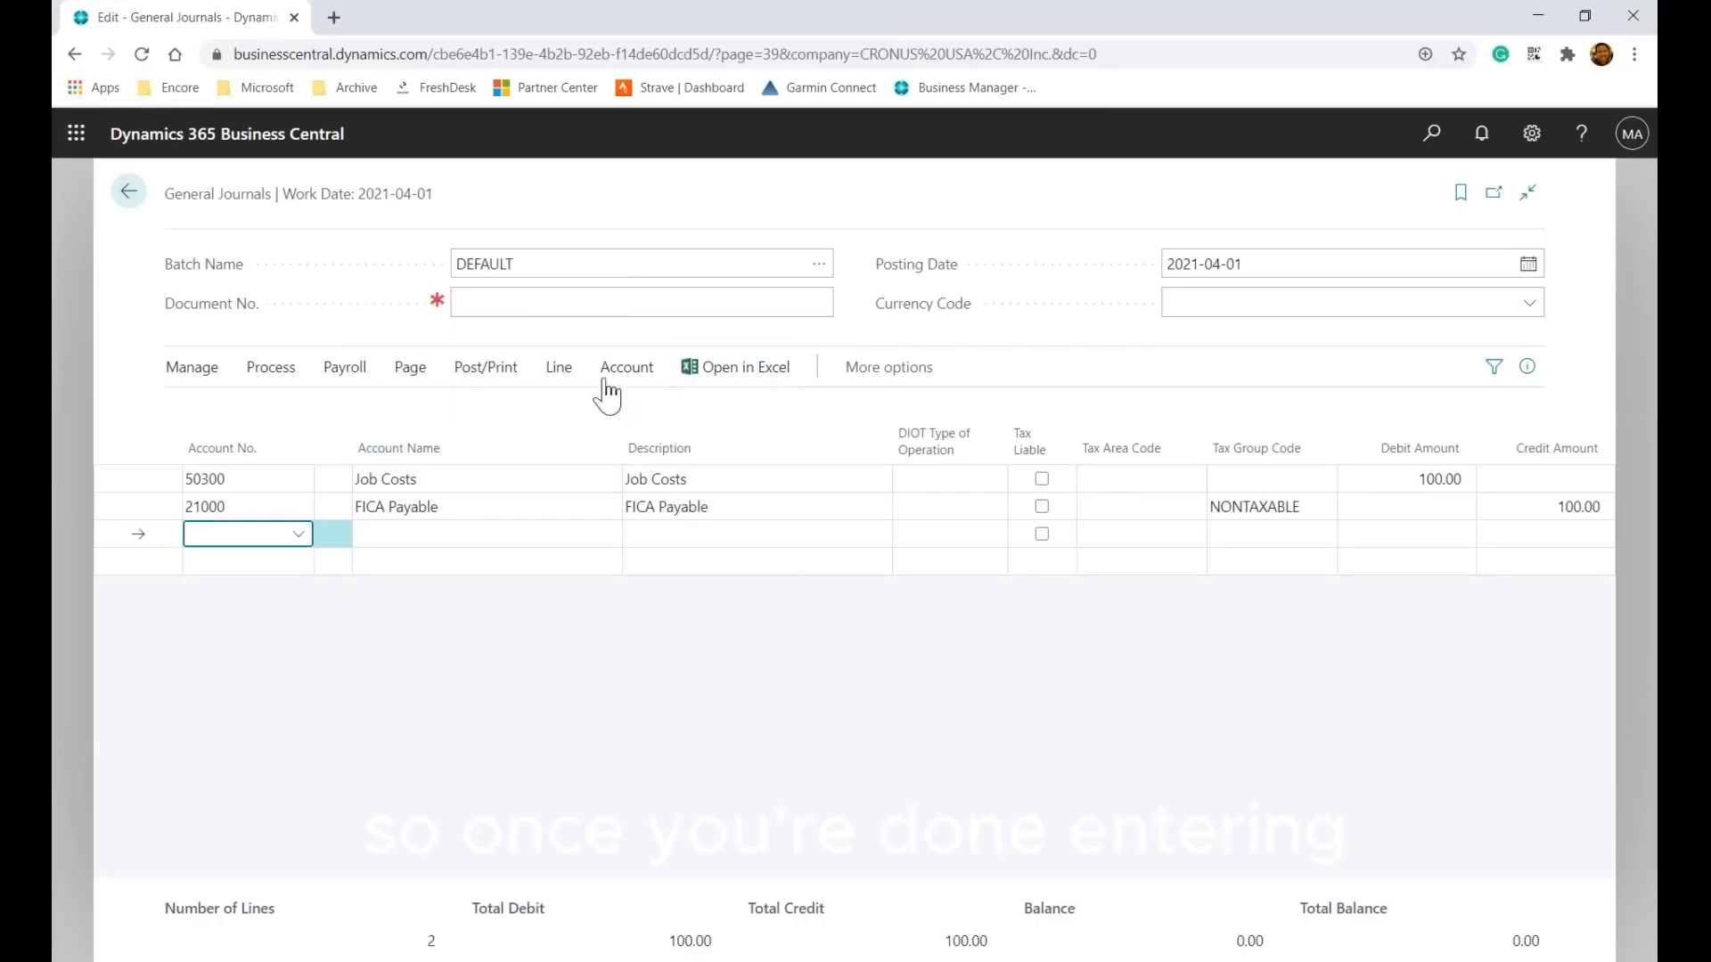
# Preview the posting of the journal, check the error messages and return to the journal
pyautogui.click(462, 371)
pyautogui.click(476, 405)
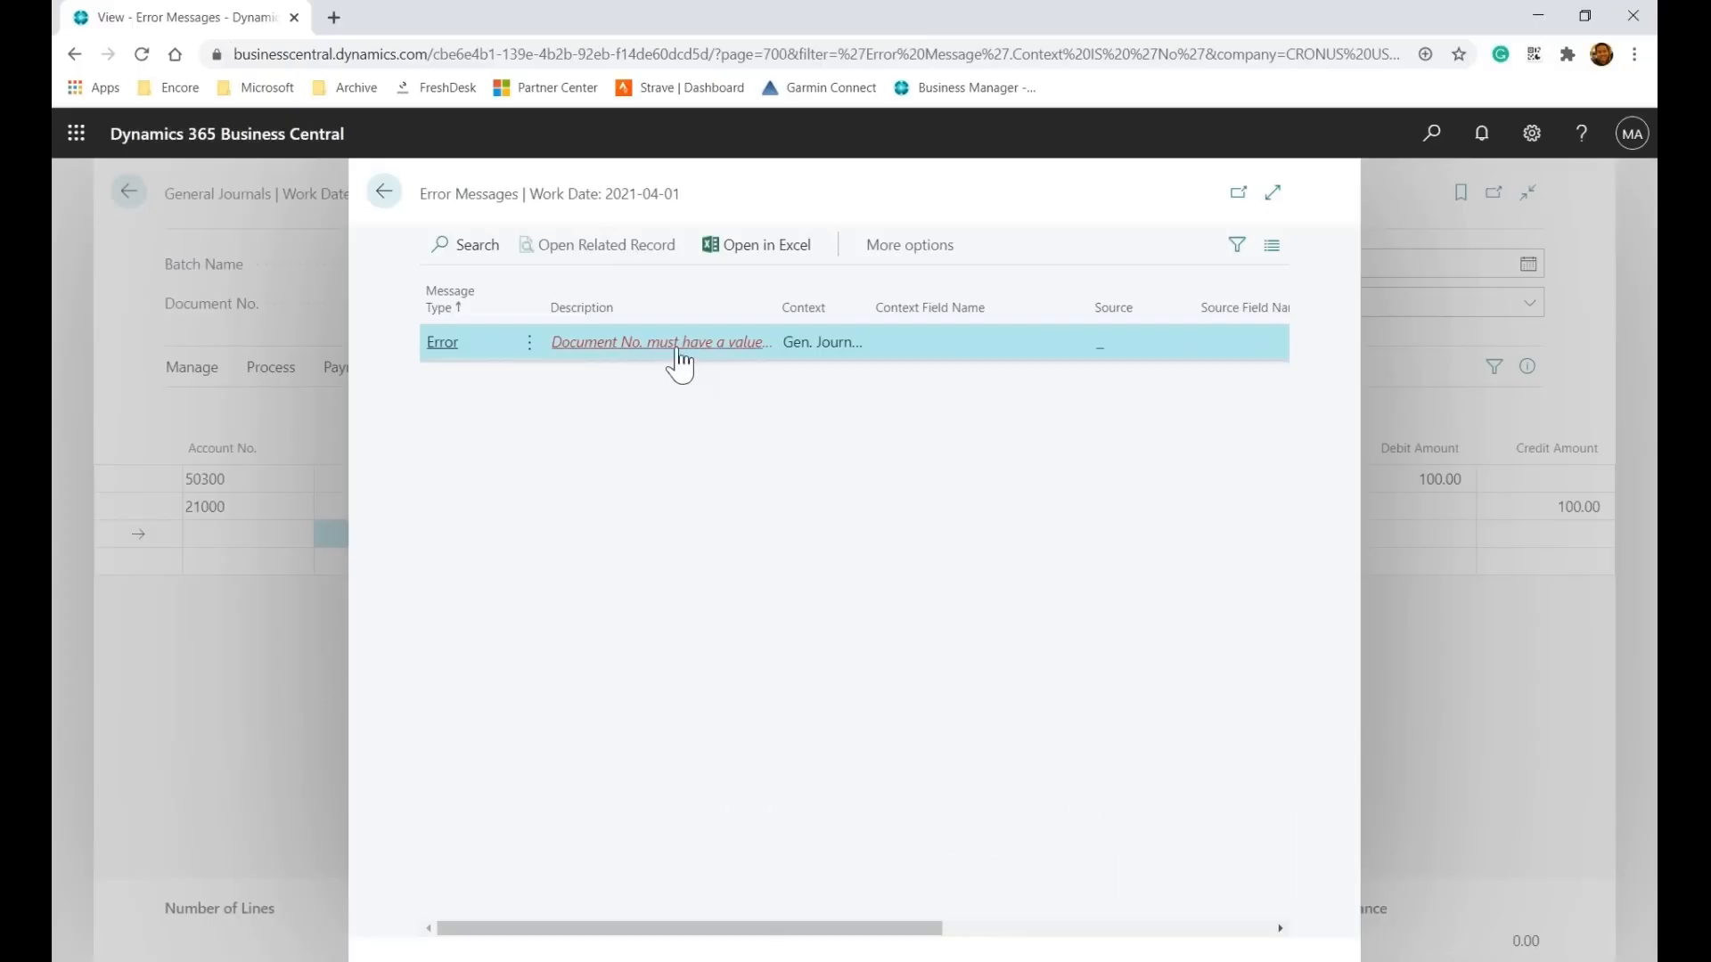
pyautogui.click(78, 678)
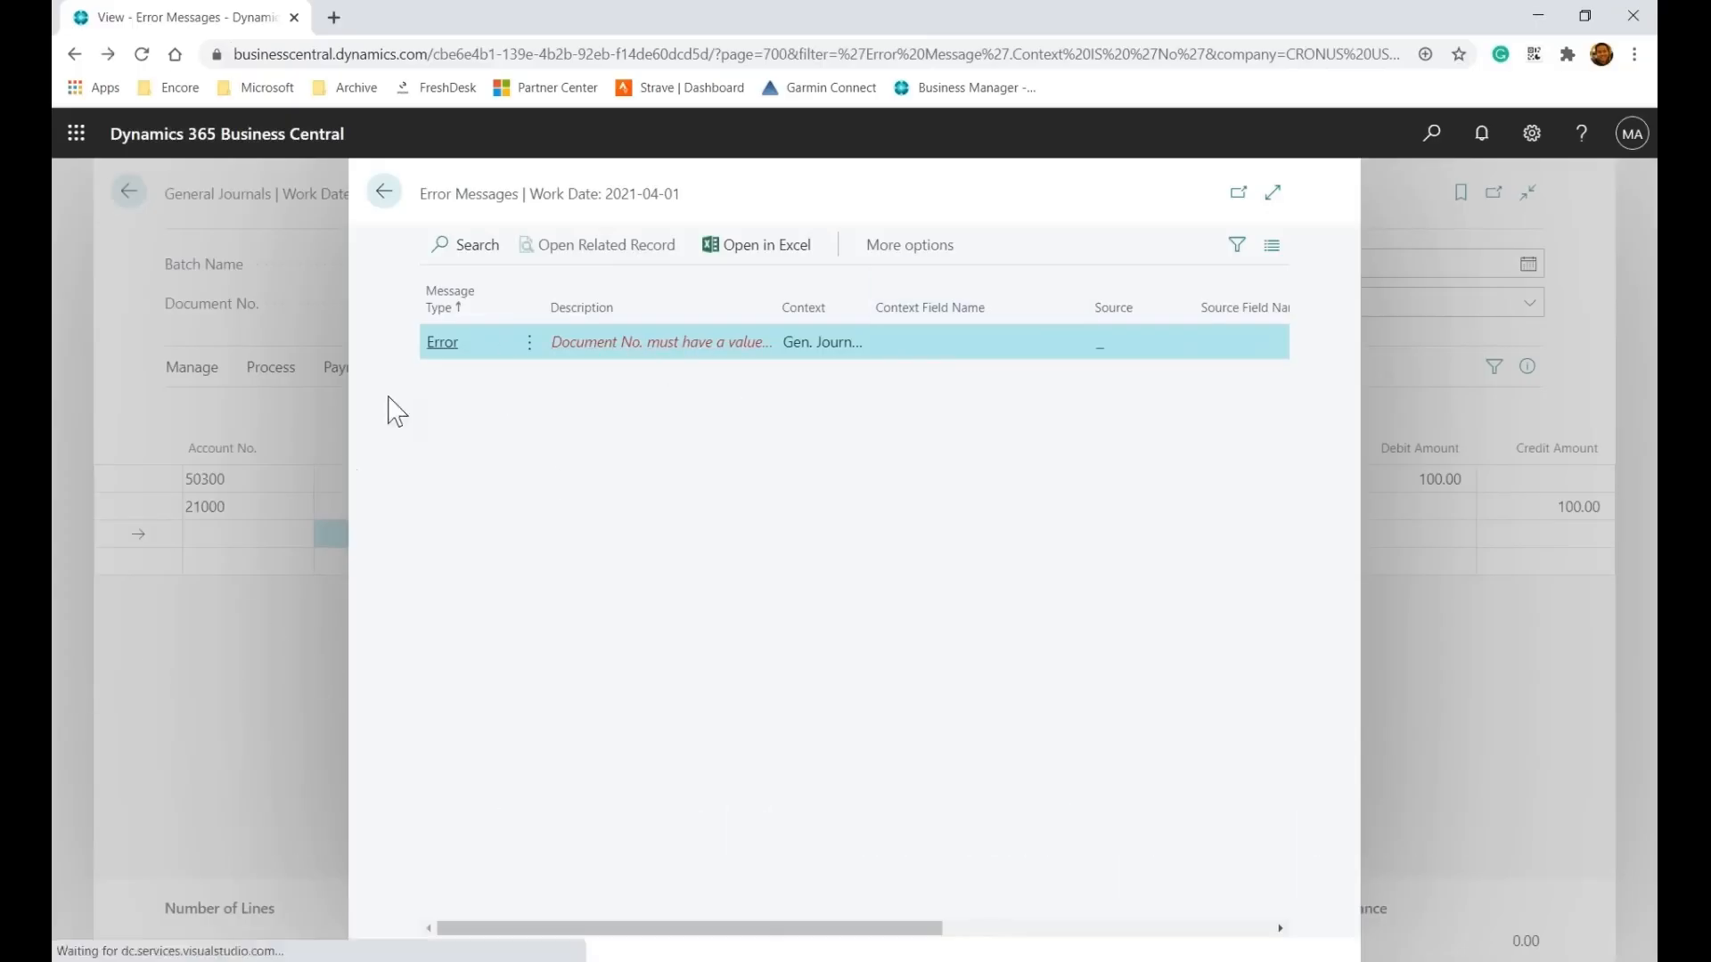
# Set the journal's document number to TEST
pyautogui.click(488, 307)
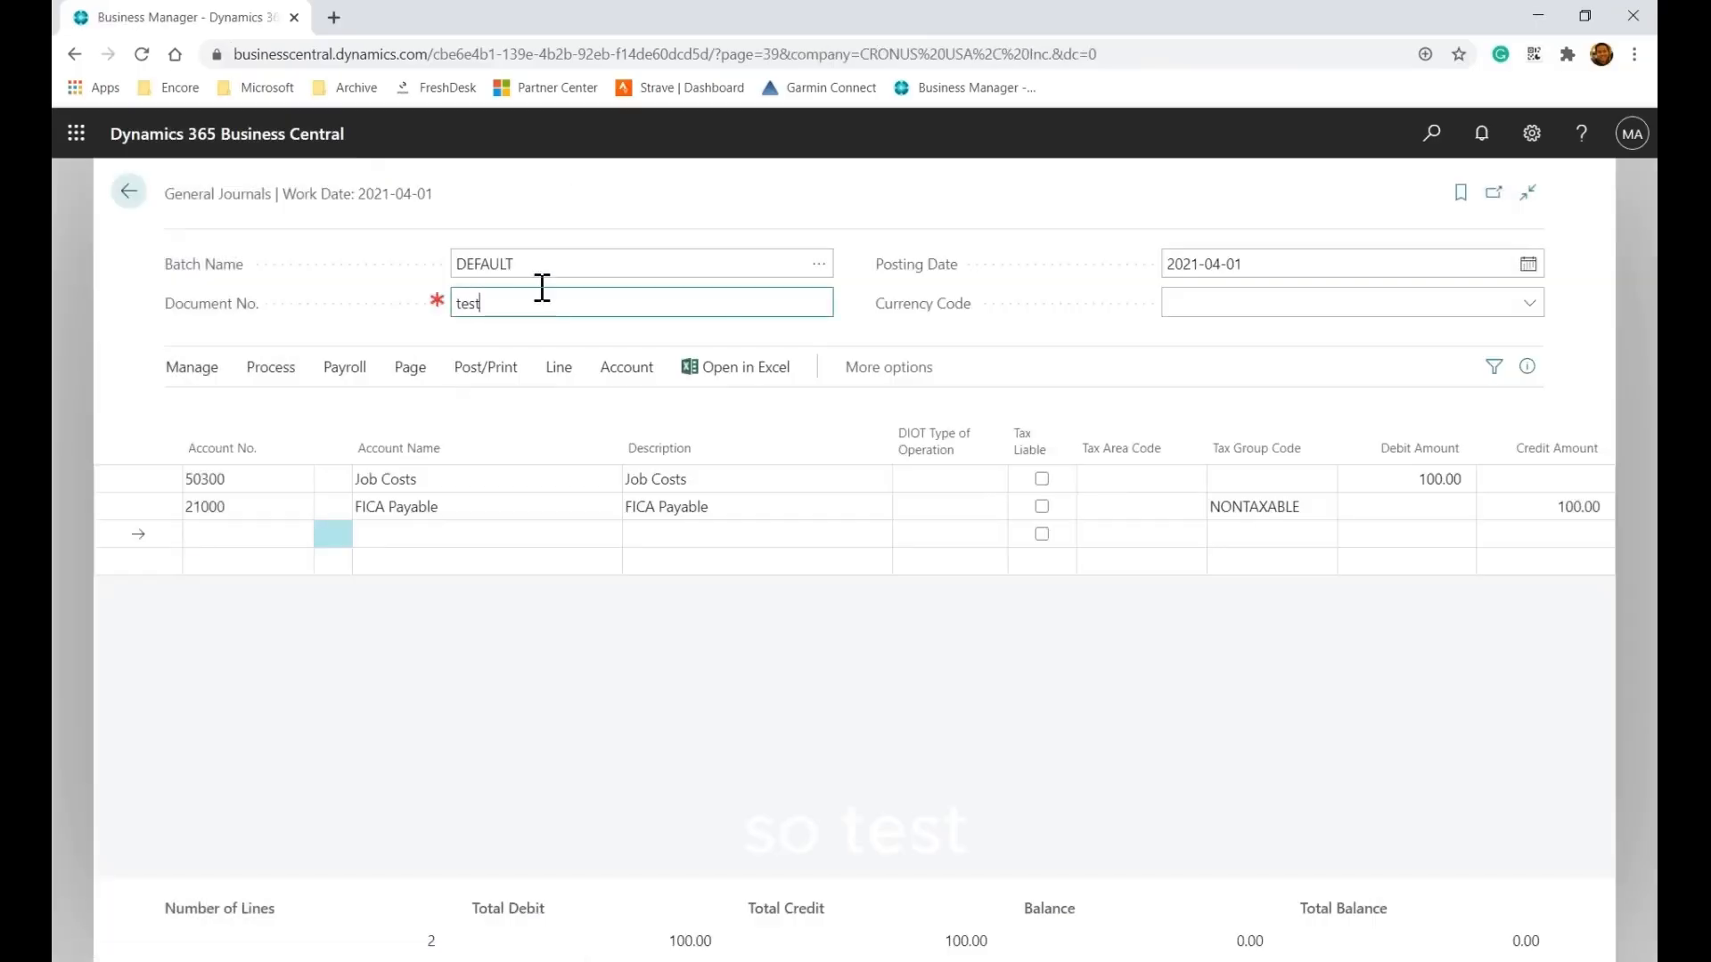
pyautogui.press('Tab')
pyautogui.click(486, 368)
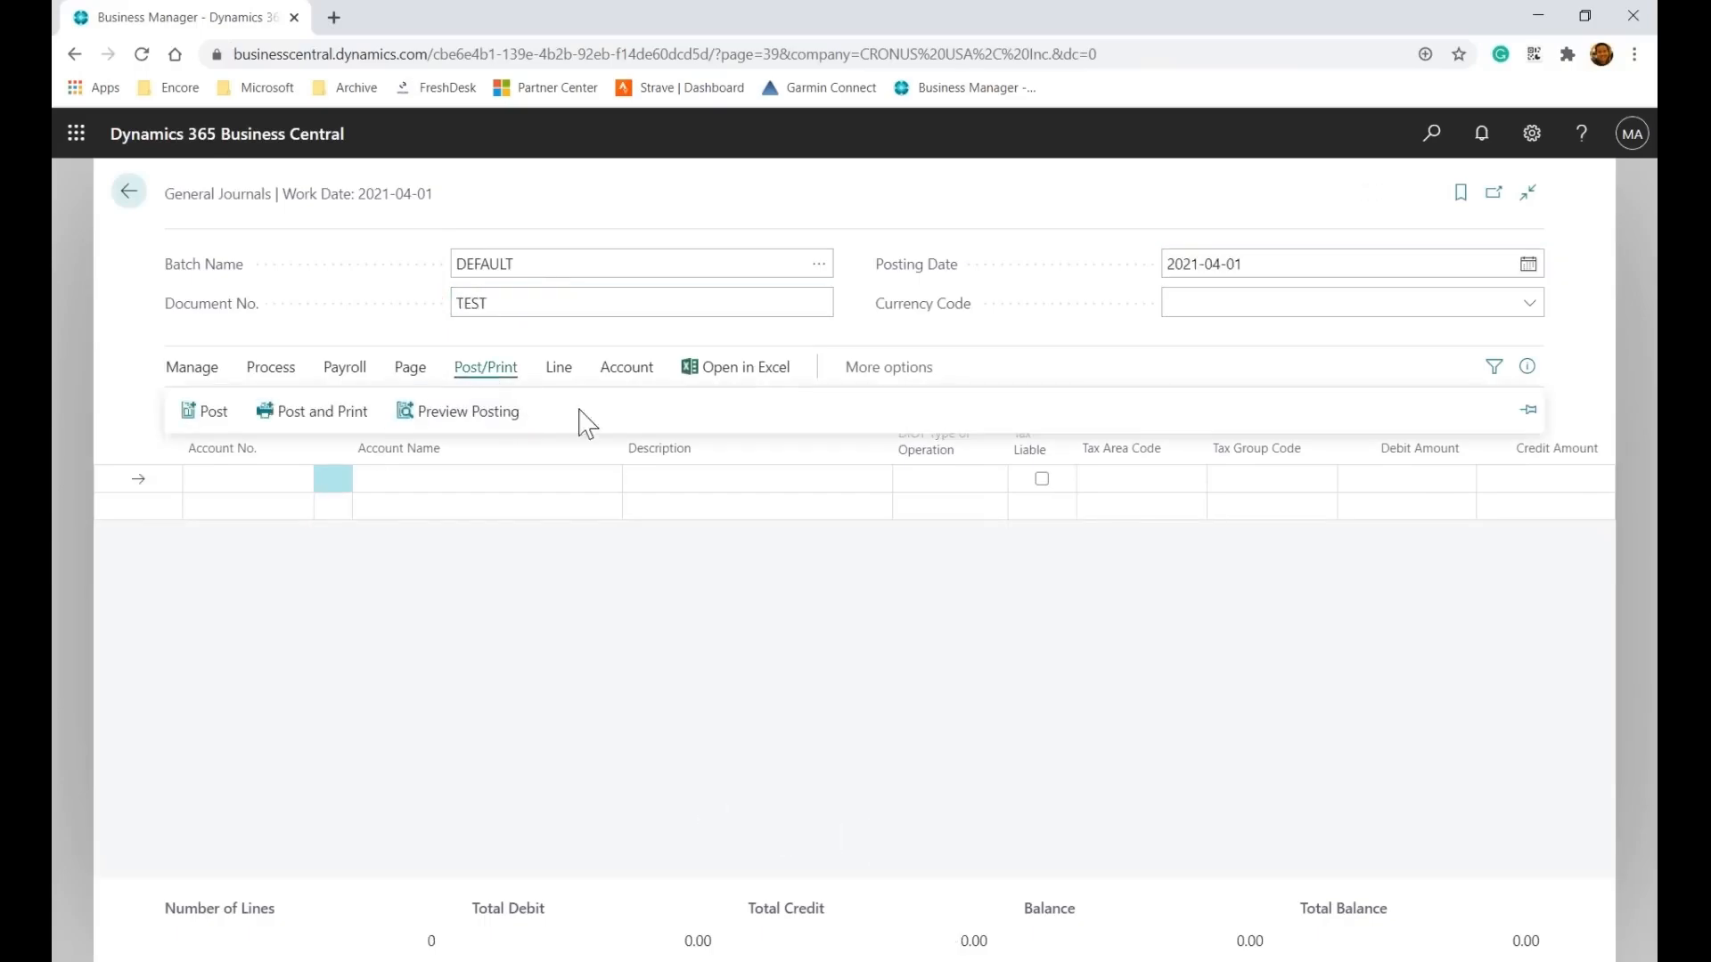
pyautogui.click(589, 633)
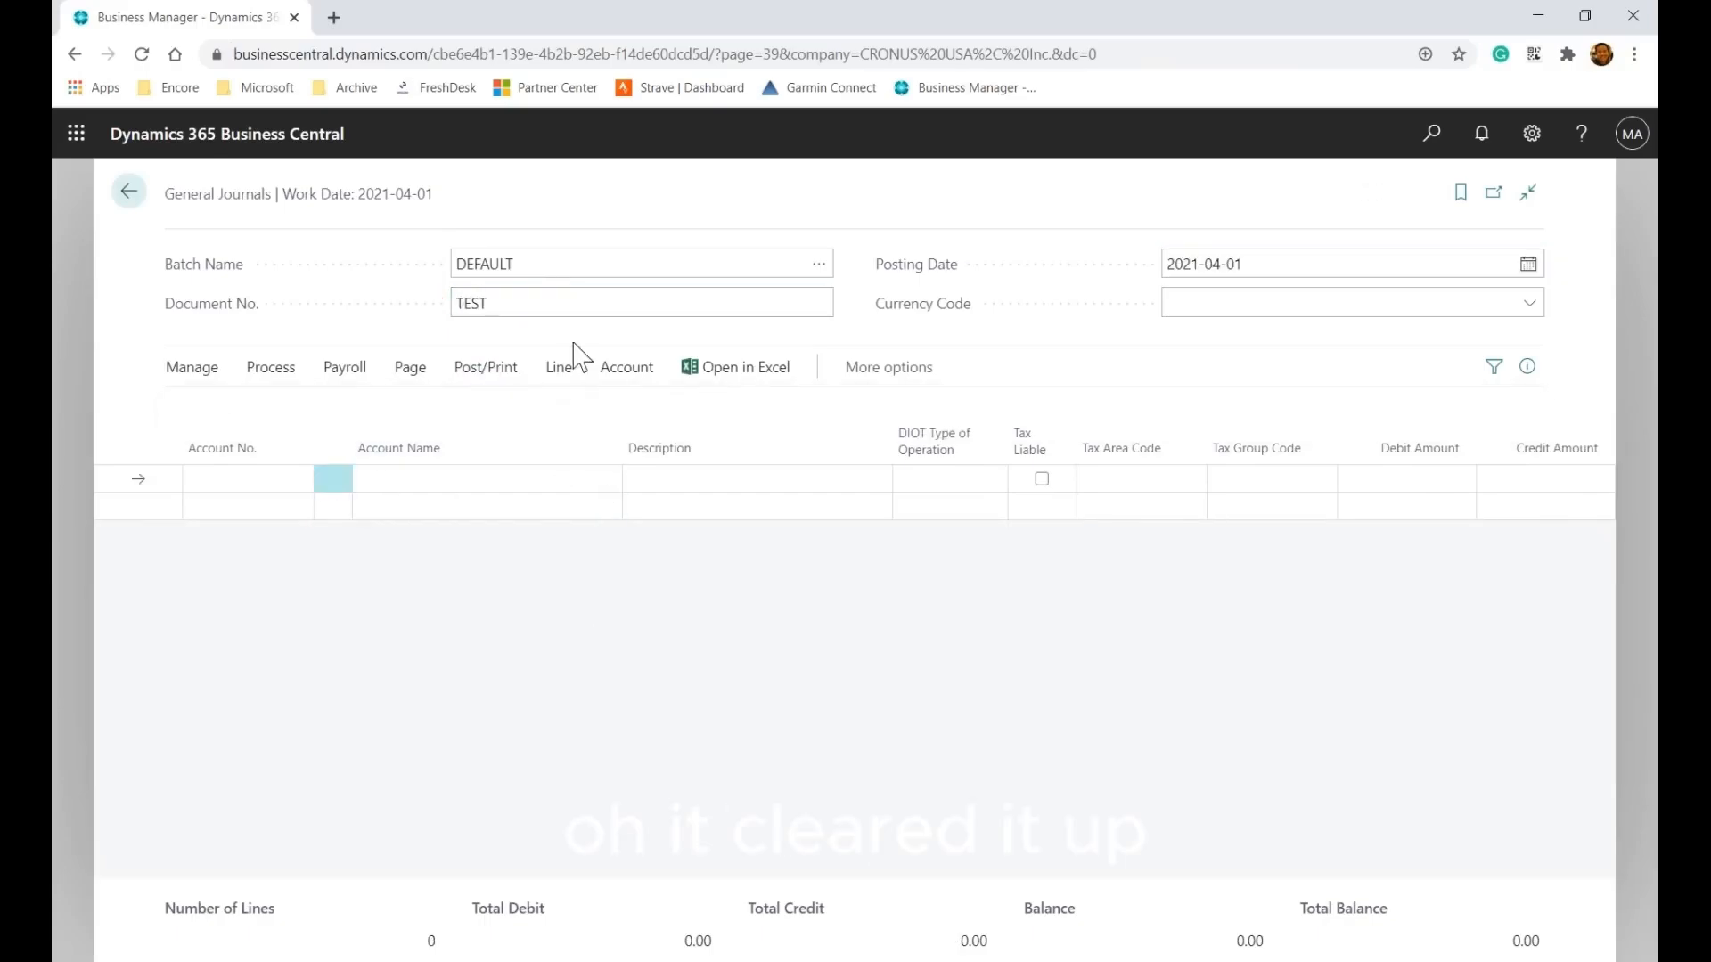
# Enter G/L account 21000, FICA Payable, with a debit of 100 on the first line of document TEST
pyautogui.click(264, 479)
pyautogui.scroll(-5, 263, 637)
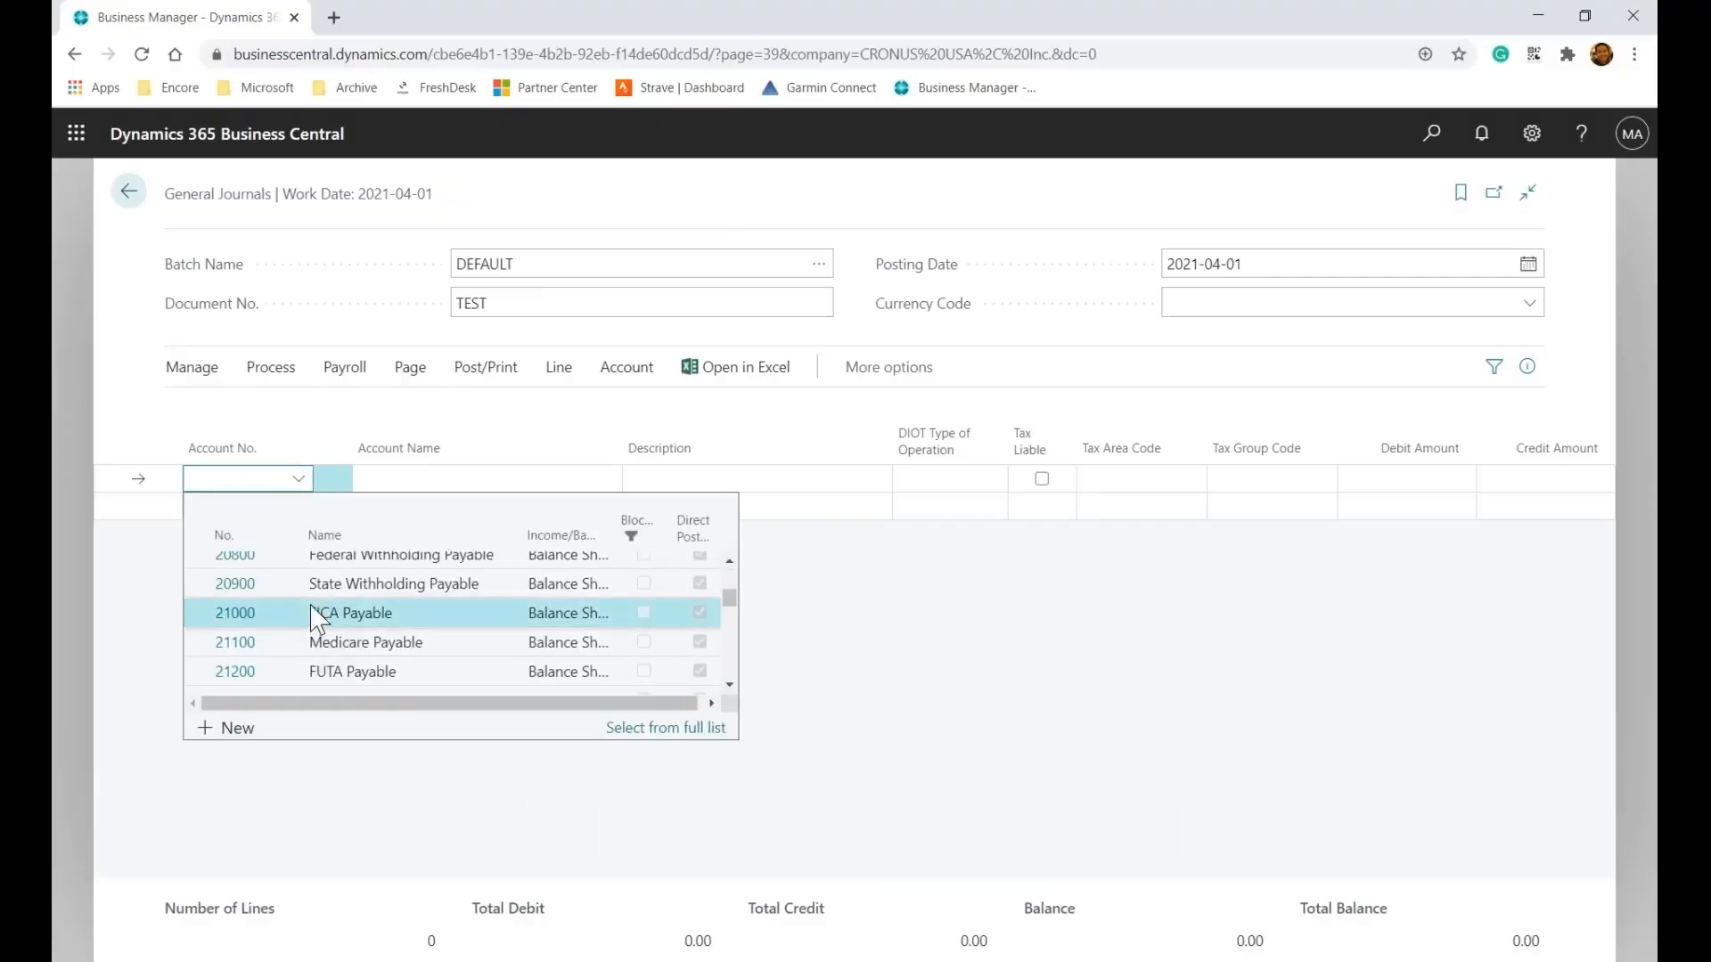
pyautogui.click(254, 603)
pyautogui.click(1433, 479)
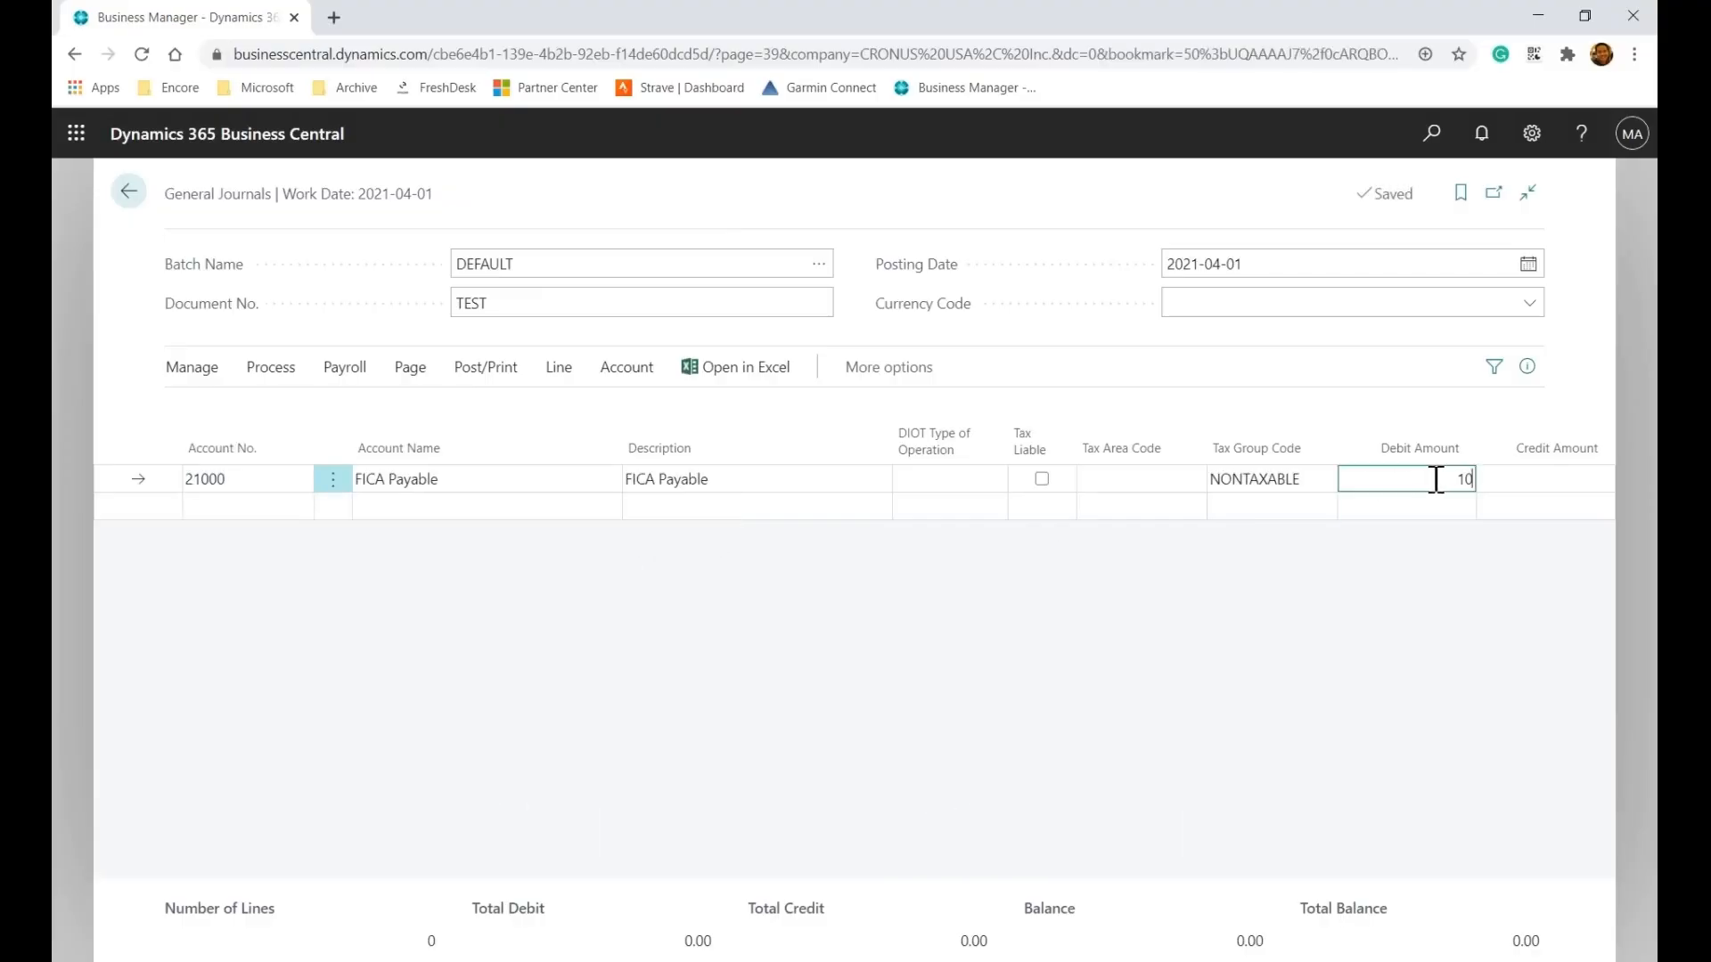
pyautogui.press('Return')
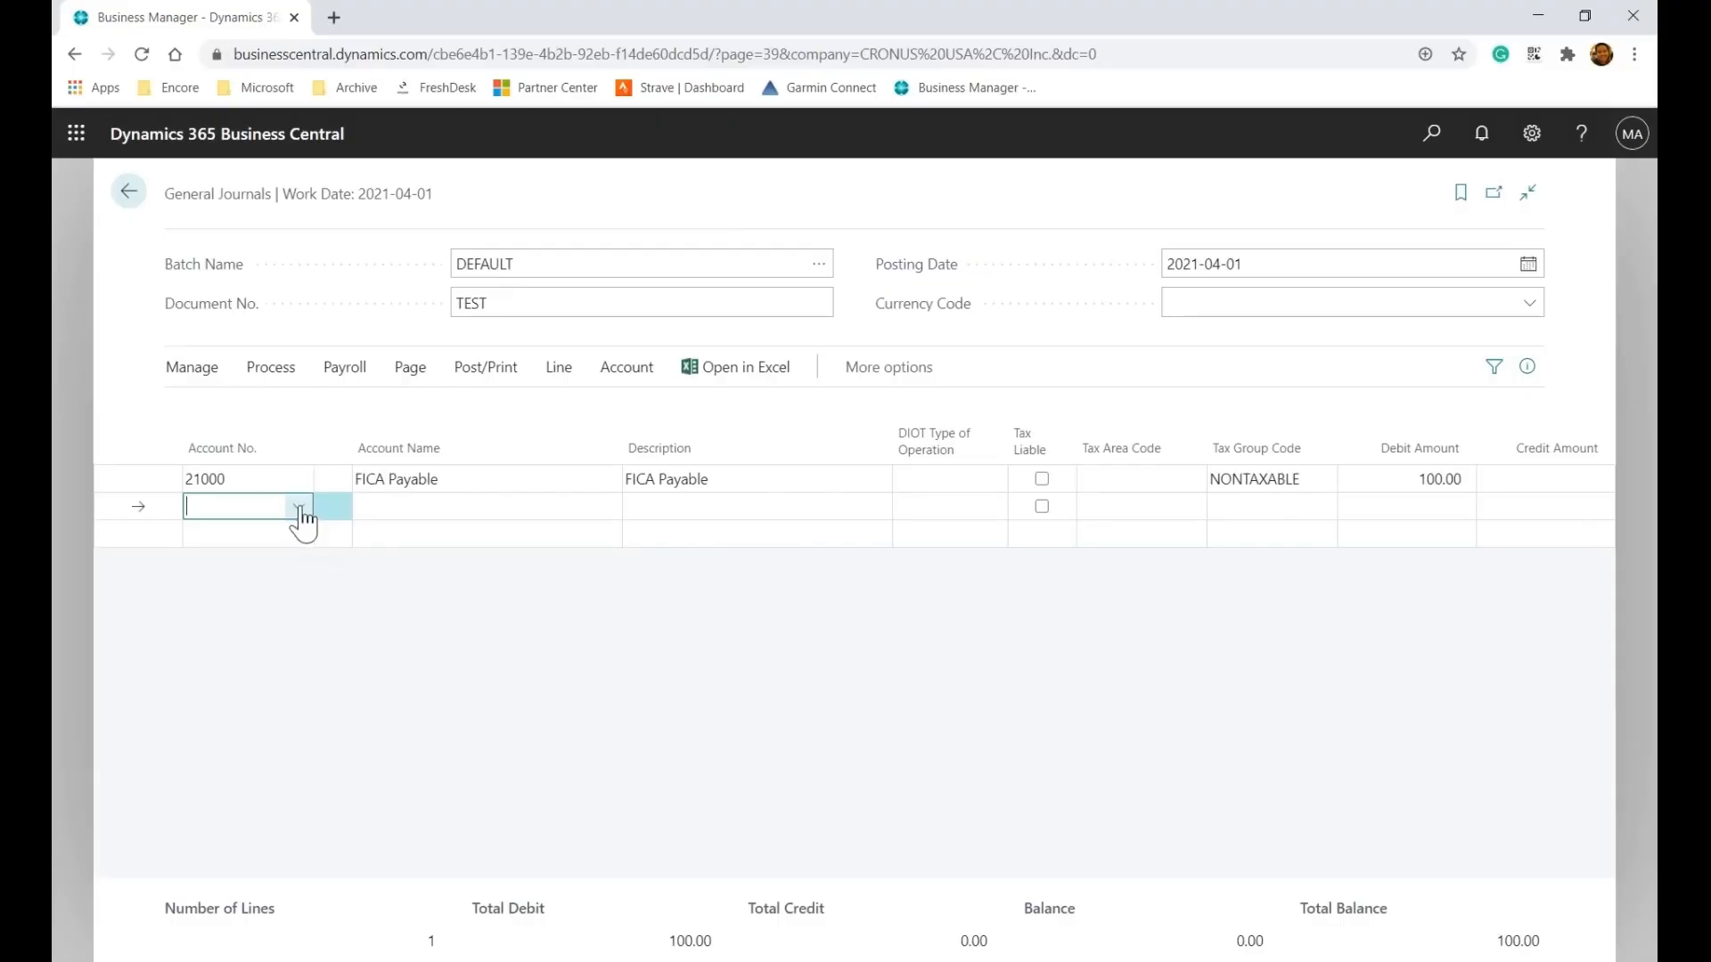
# Add a balancing line for G/L account 21600, Garnishment Payable, with a credit amount of 100
pyautogui.click(299, 506)
pyautogui.scroll(-5, 354, 634)
pyautogui.click(358, 634)
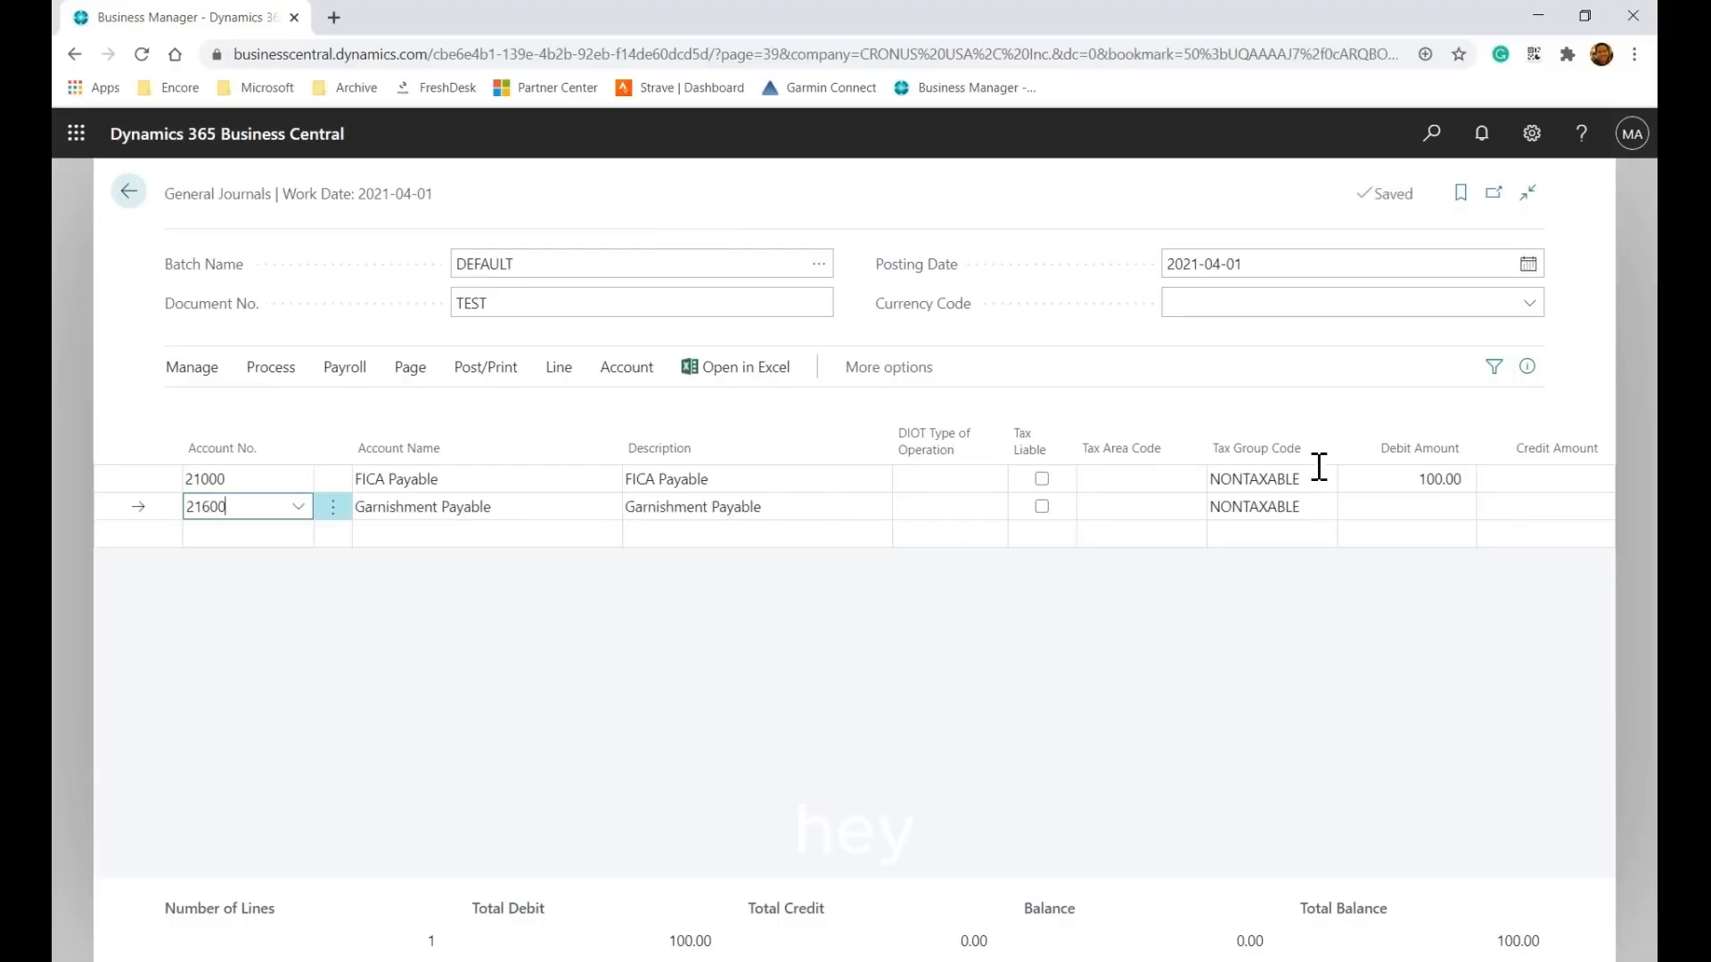
pyautogui.click(1537, 505)
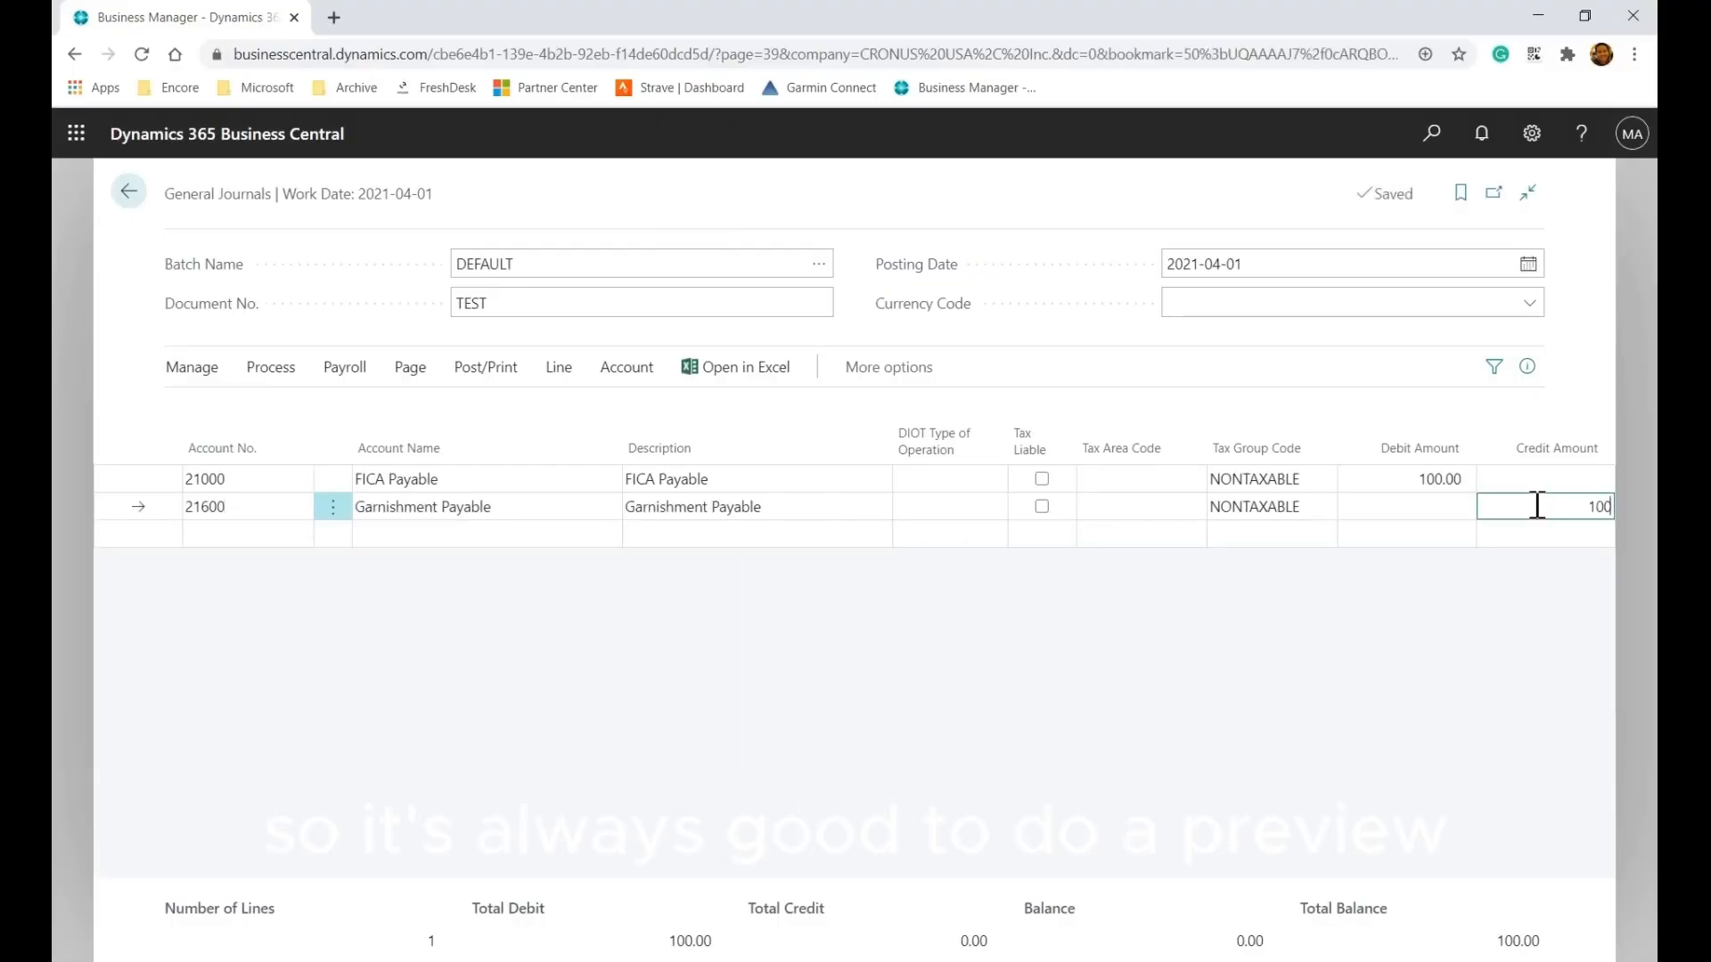
pyautogui.press('Return')
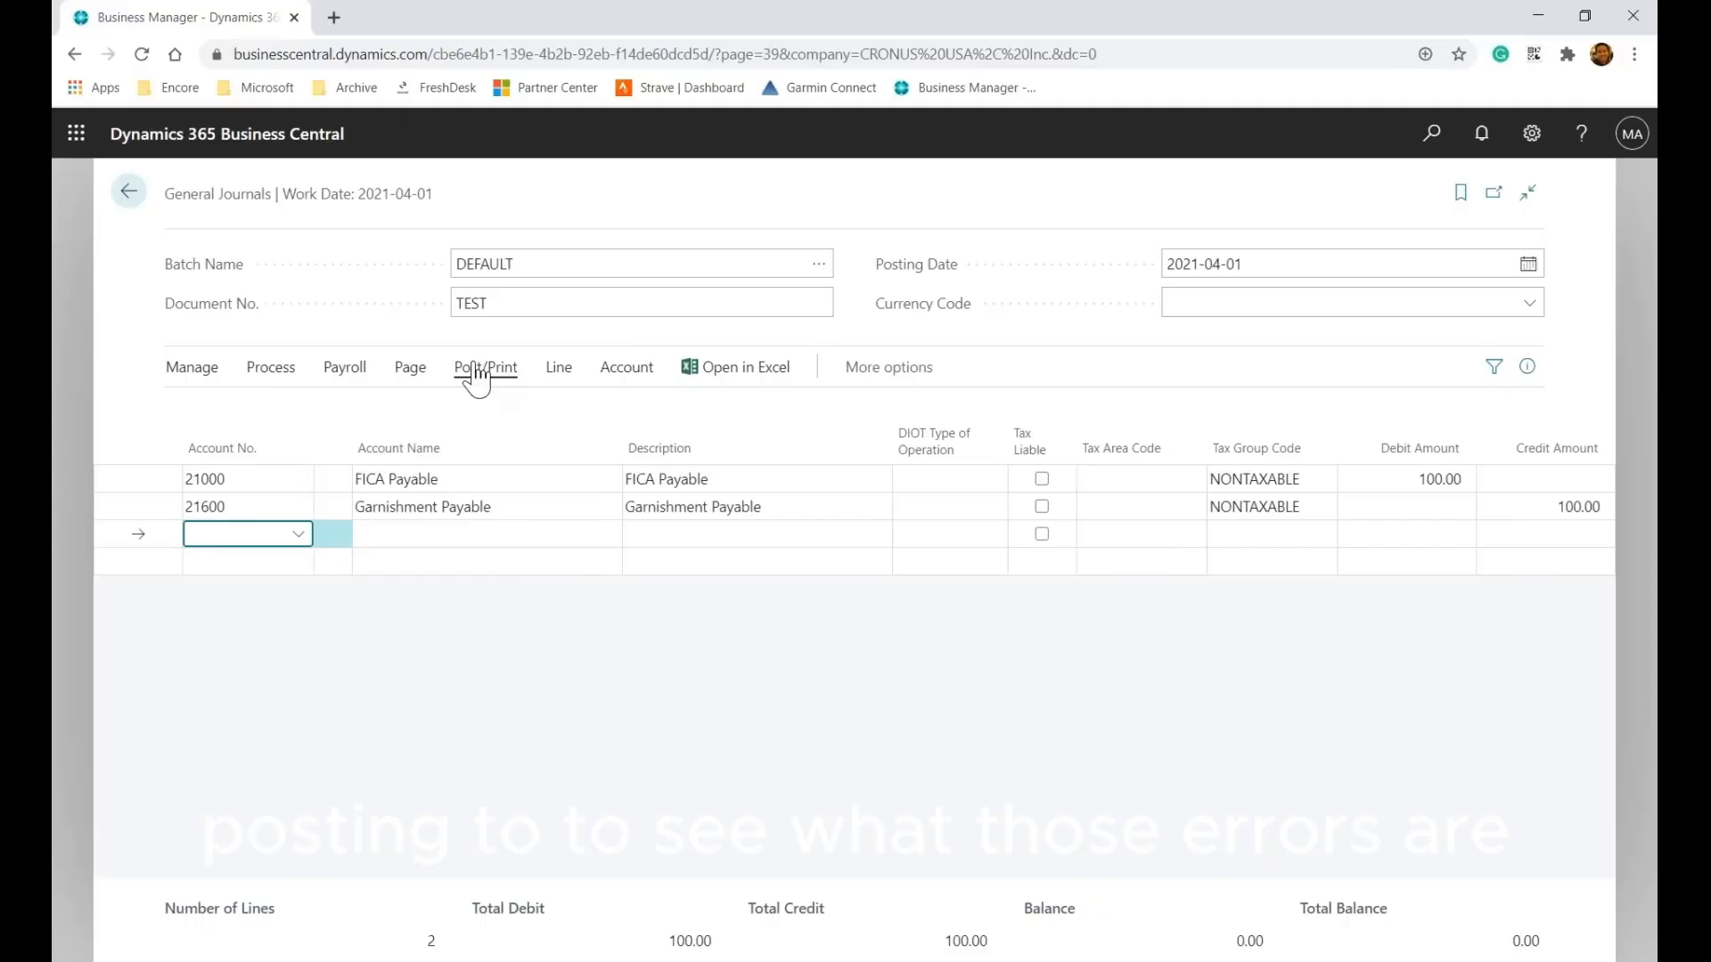
pyautogui.click(478, 371)
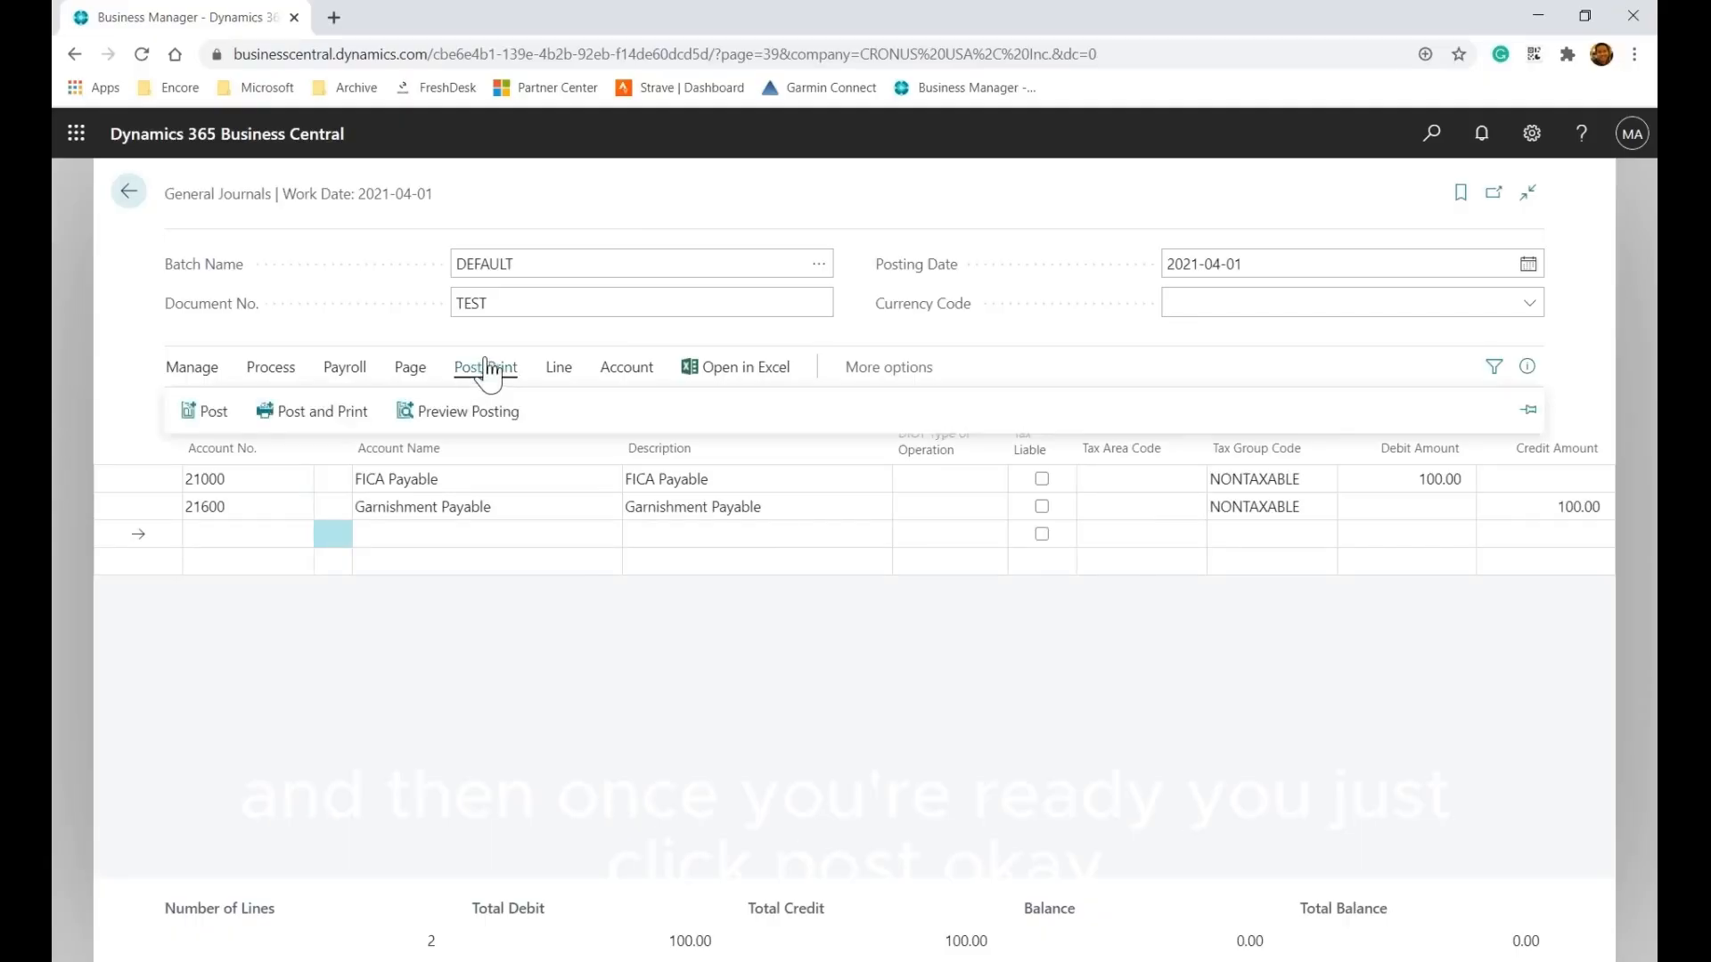
pyautogui.click(733, 734)
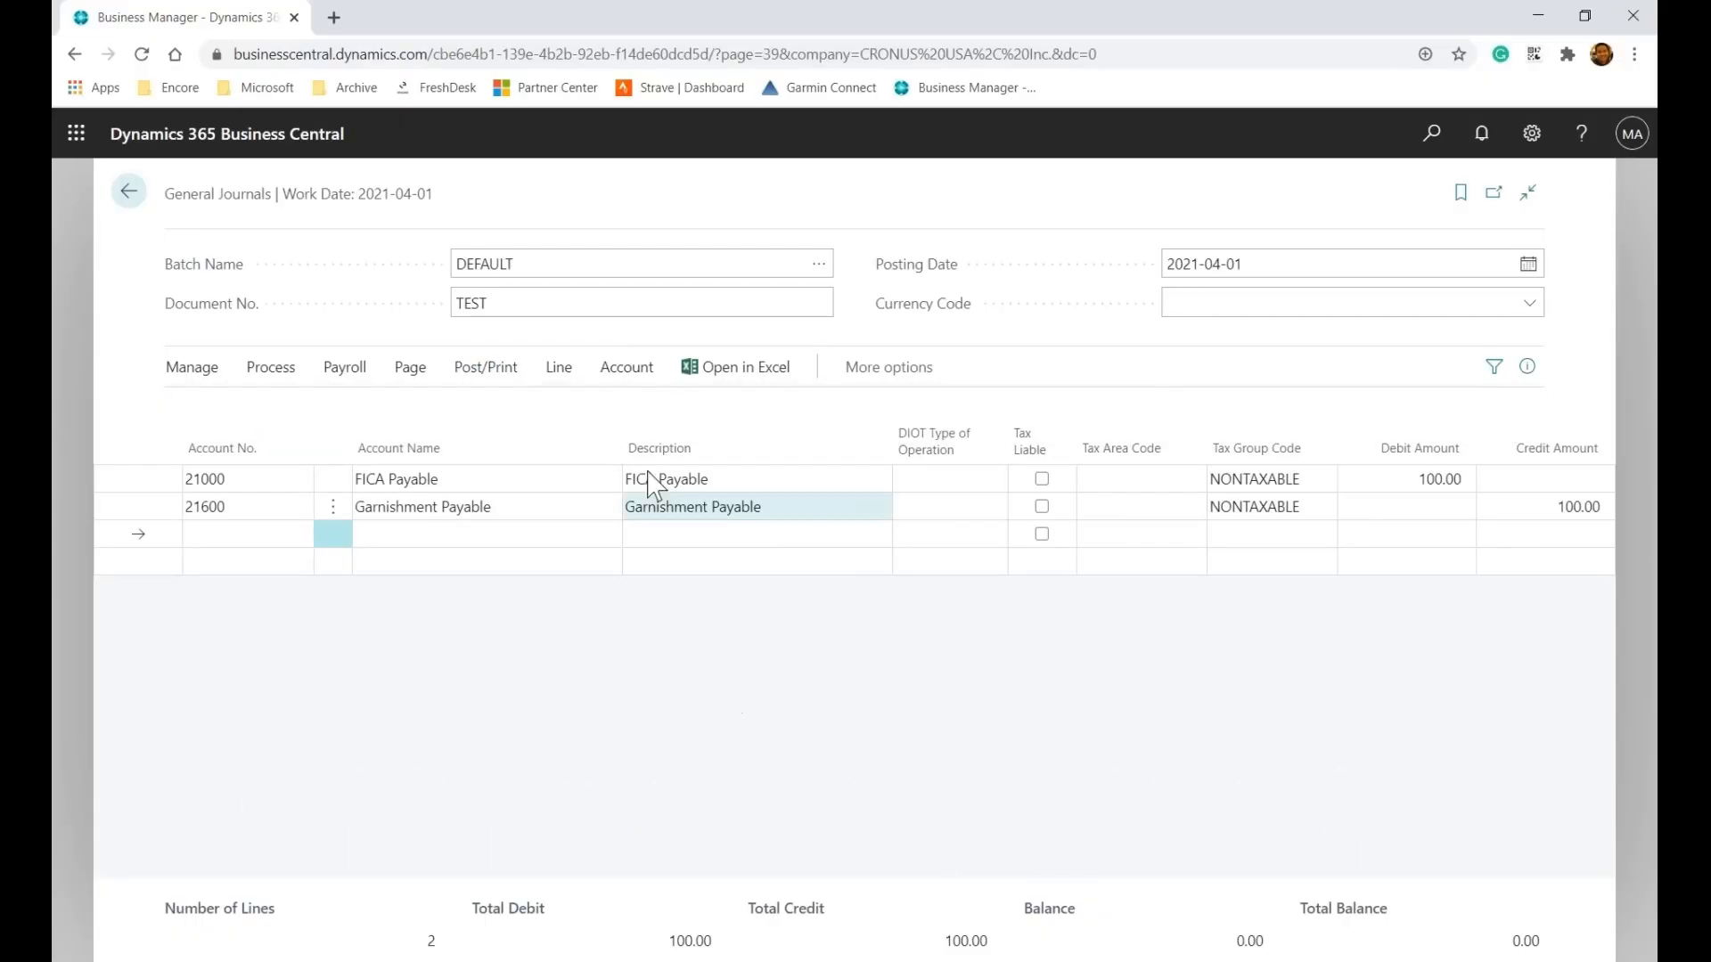
pyautogui.click(626, 373)
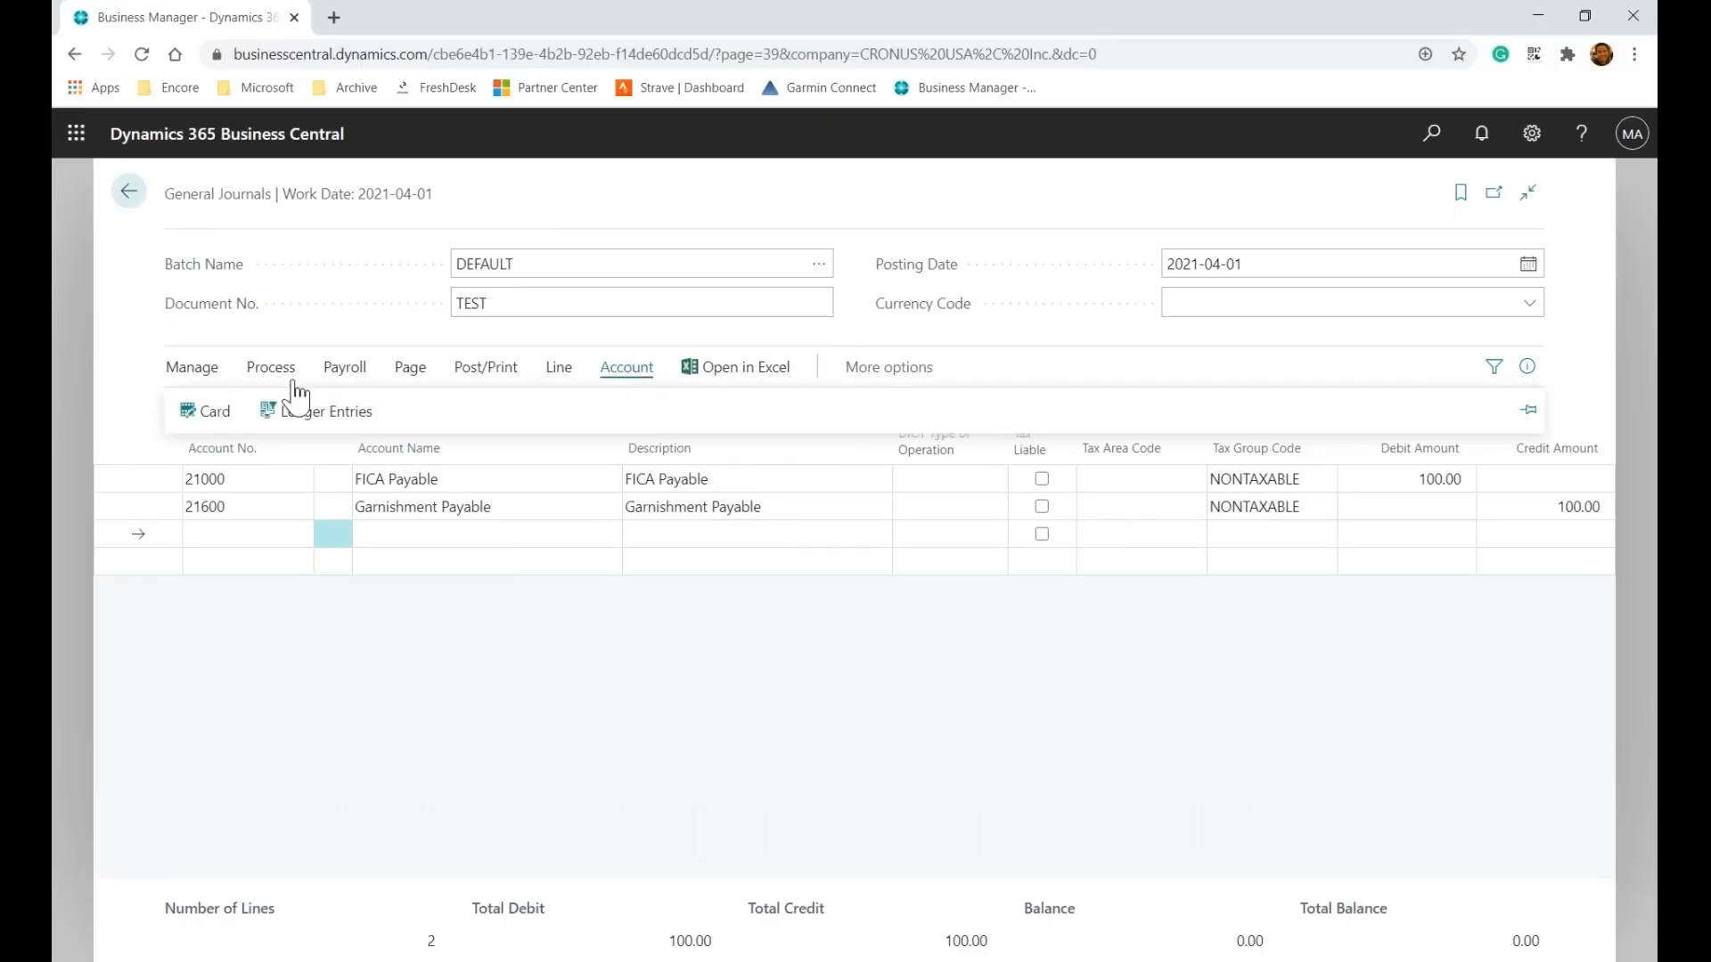
pyautogui.click(746, 726)
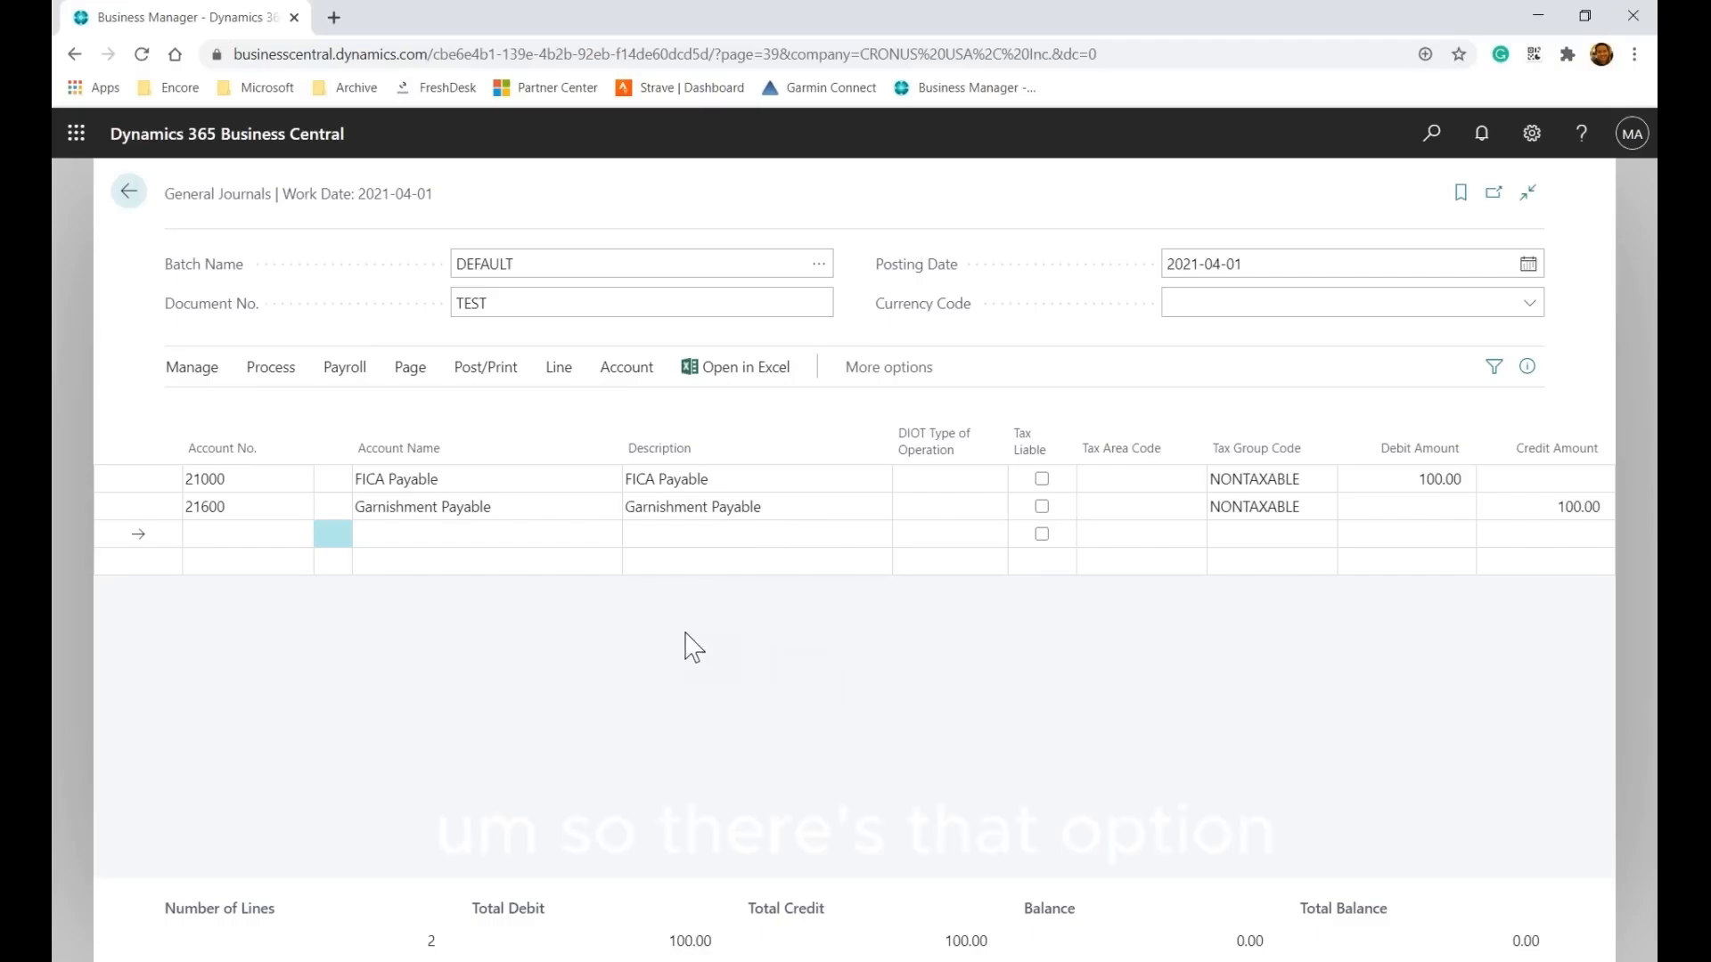
pyautogui.click(210, 380)
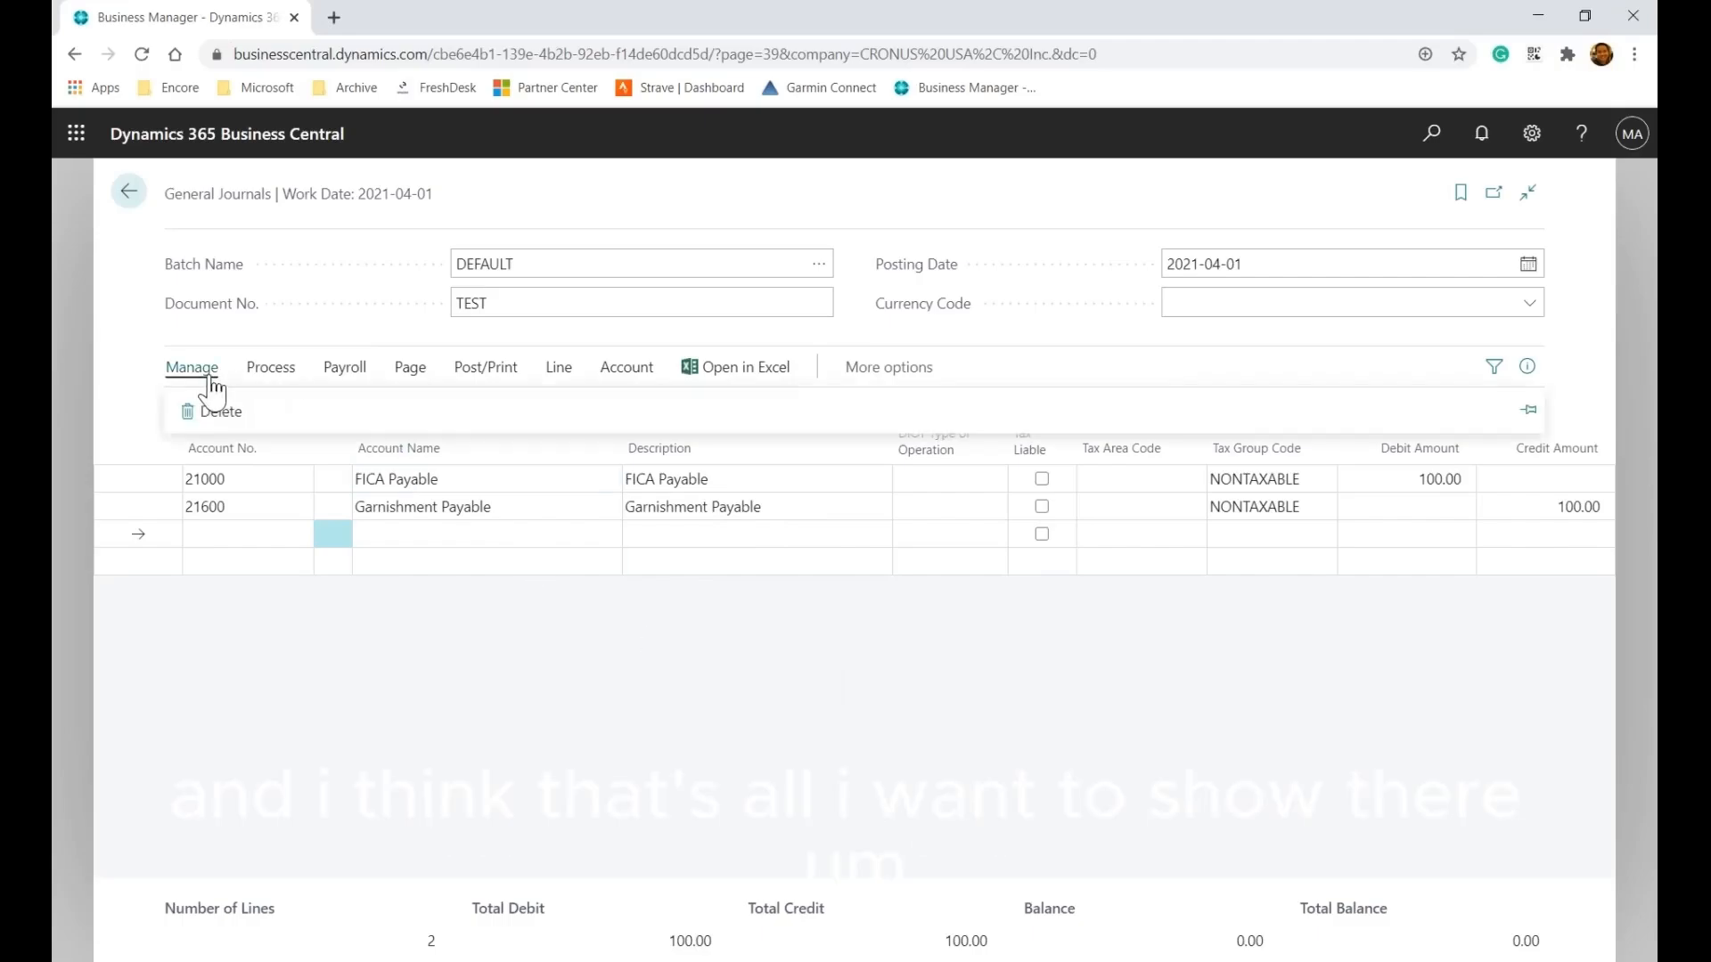
pyautogui.click(242, 379)
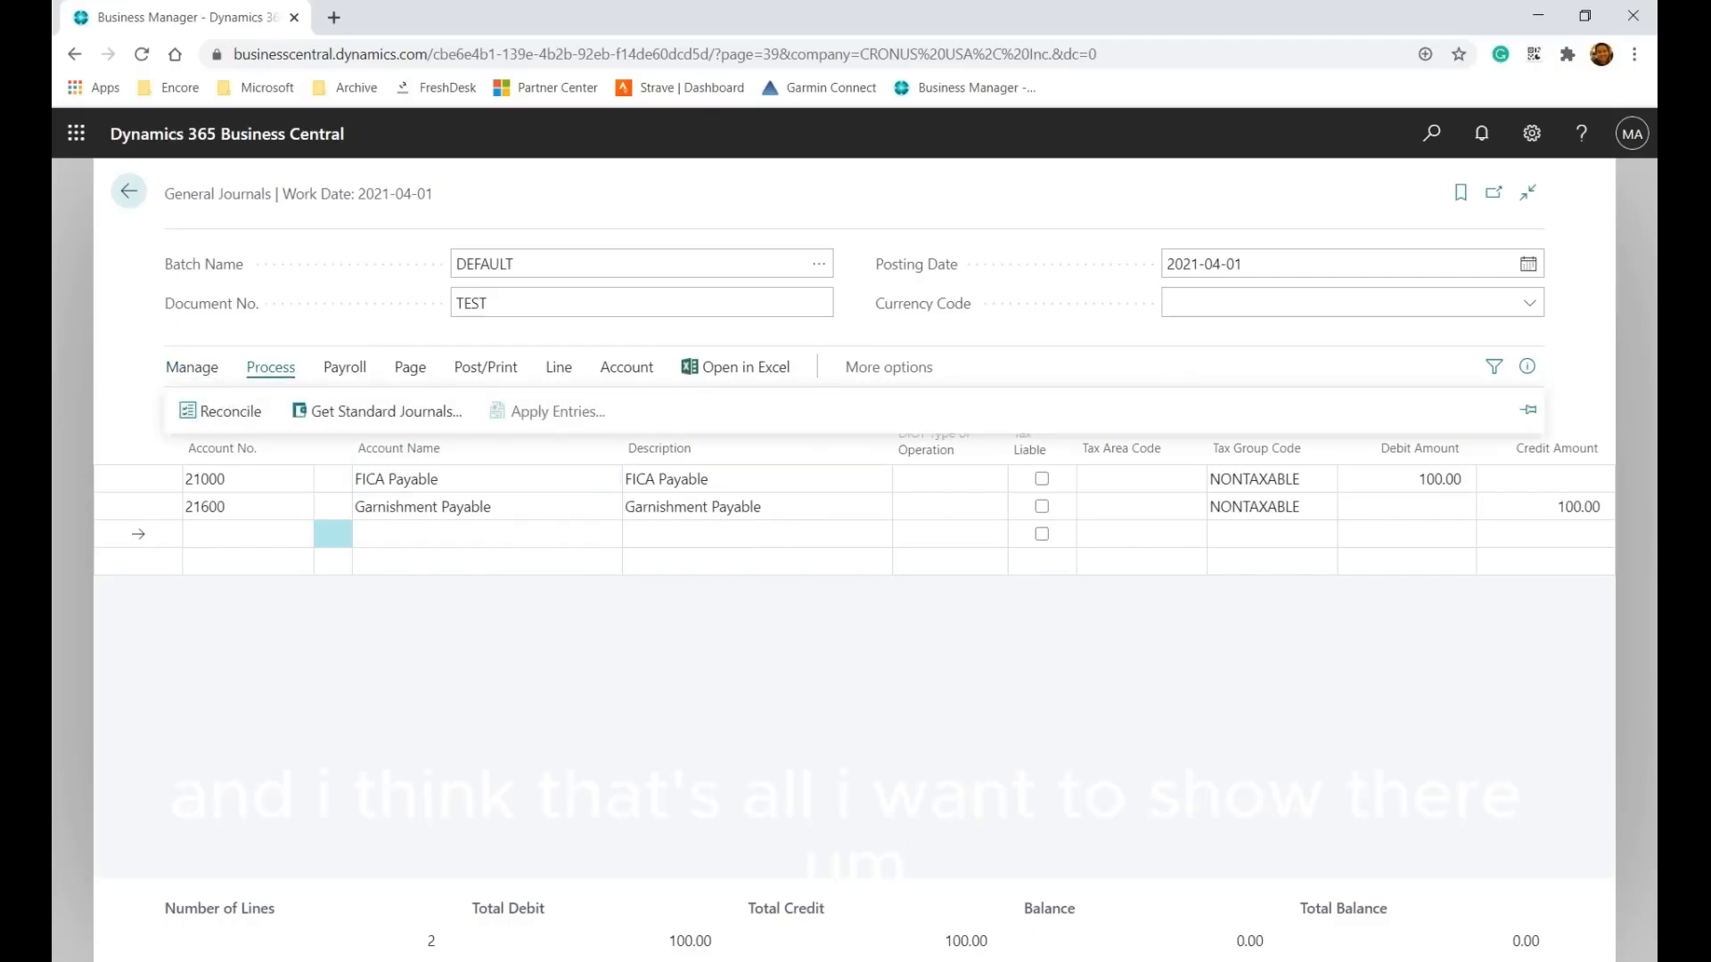
pyautogui.click(626, 717)
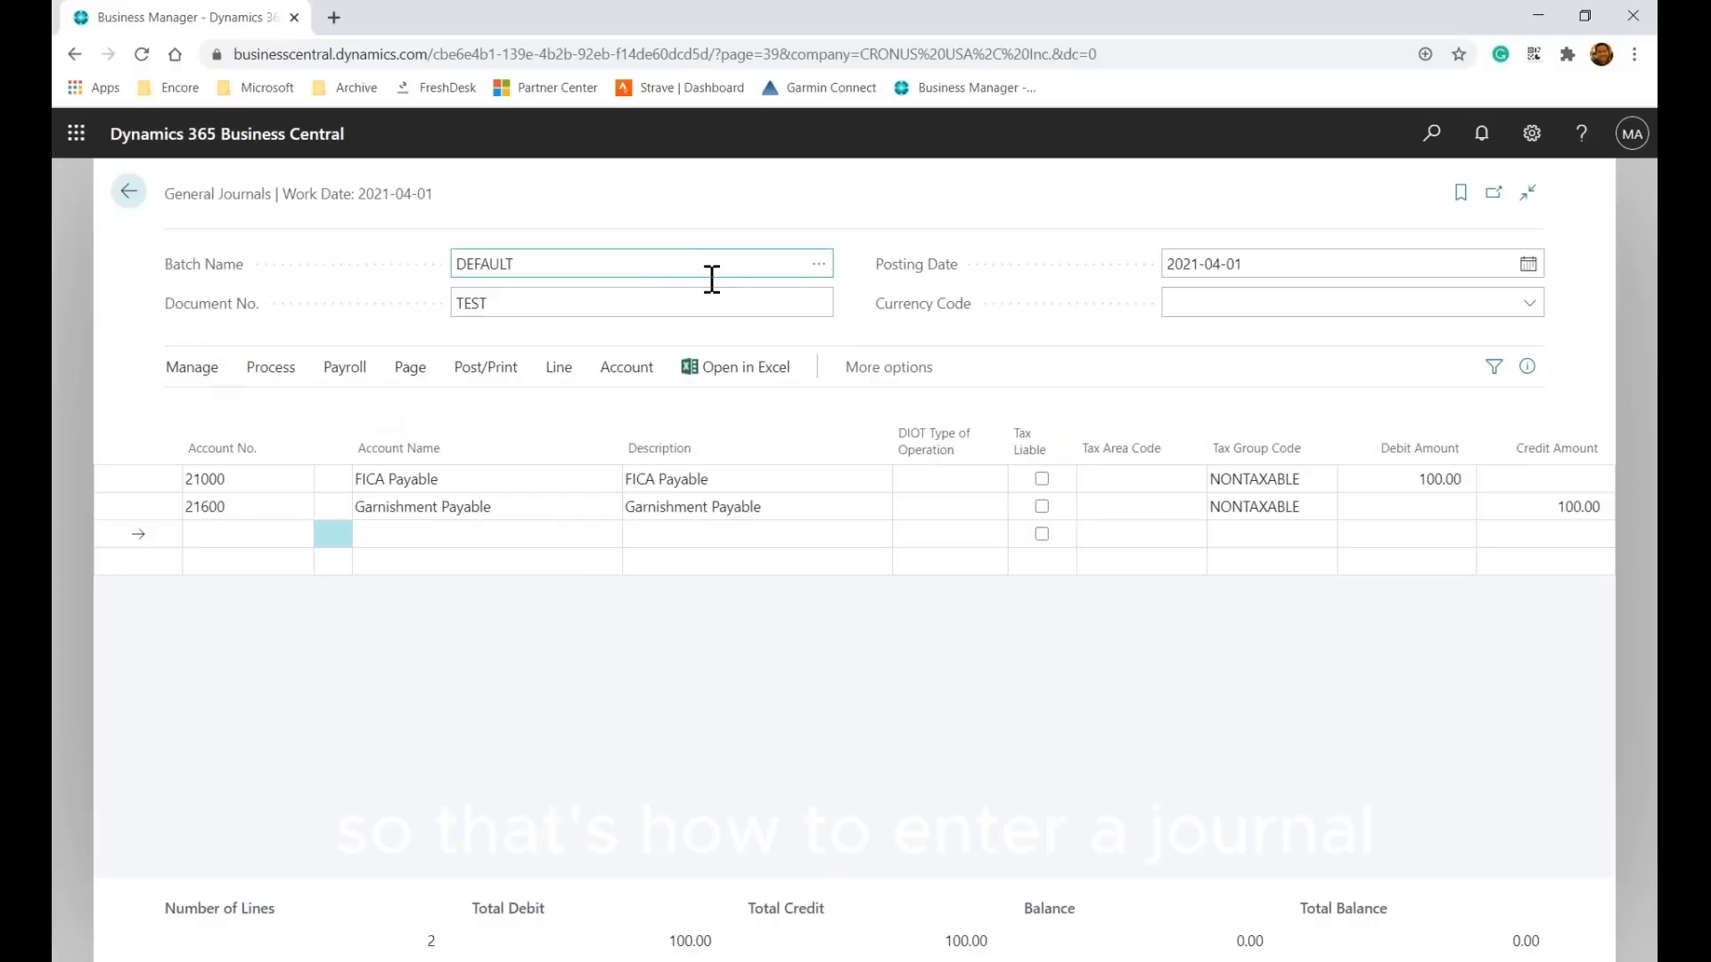